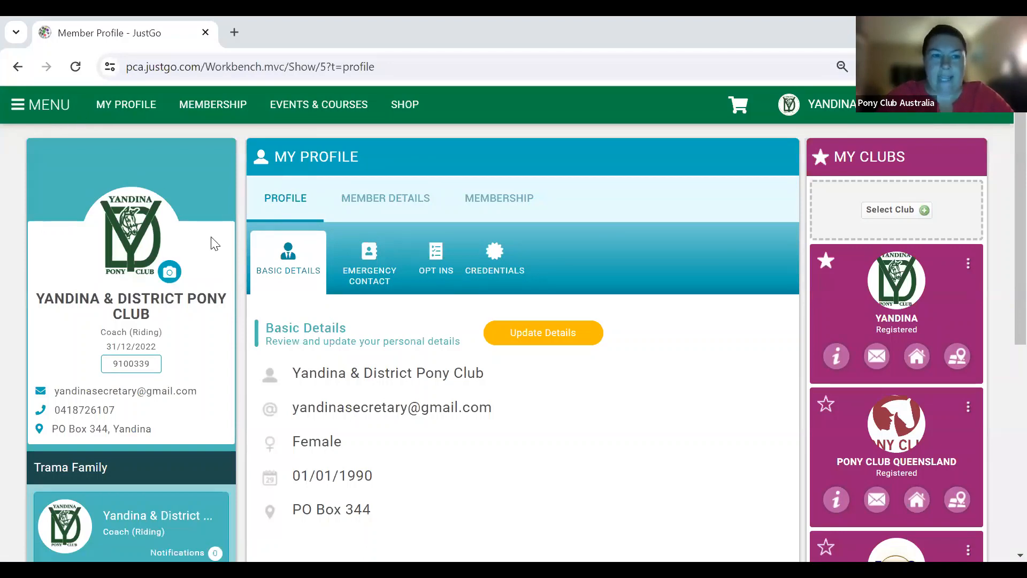
- Go from the main menu to Yandina's Event Management page listing its 54 club events
click(31, 110)
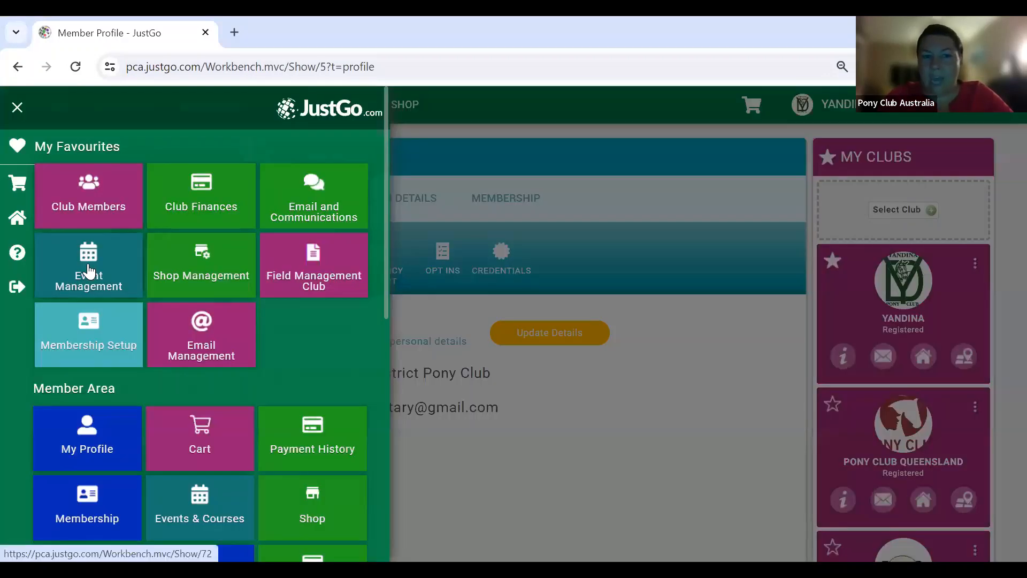
click(88, 263)
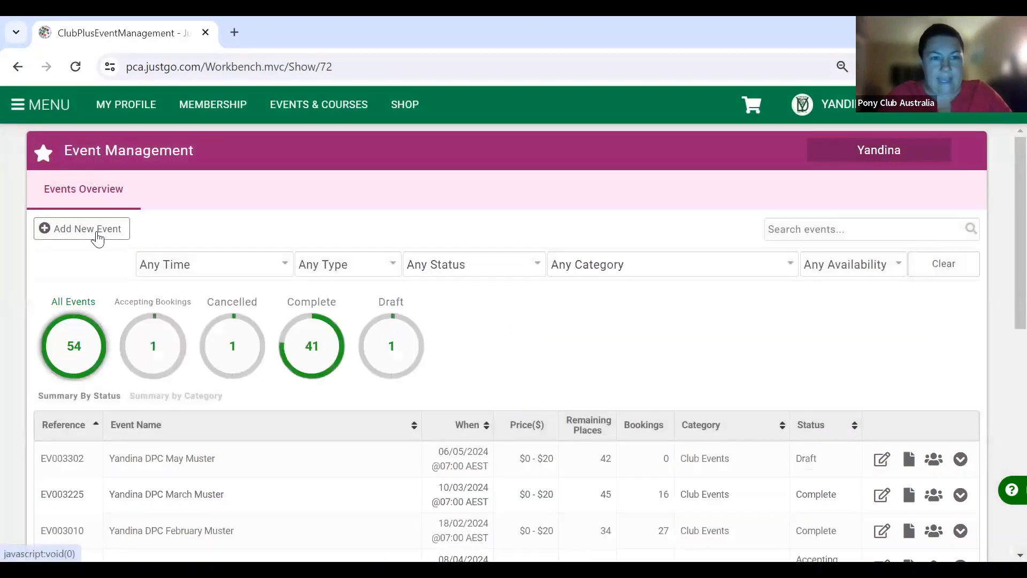
- Create a new event named 'PCA Jumping Clinic' in the Club Events category
click(97, 237)
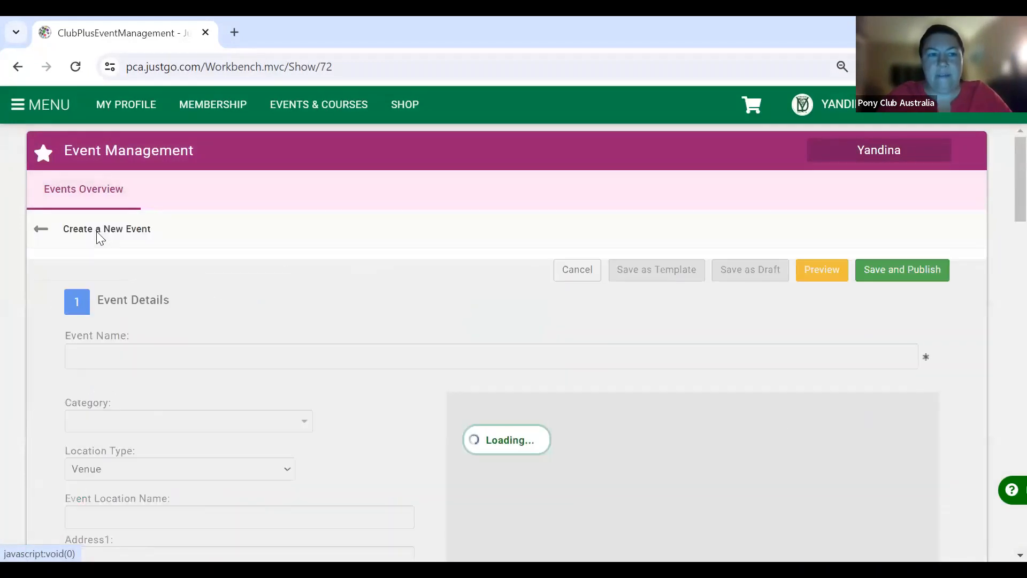
scroll(298, 265, down, 2)
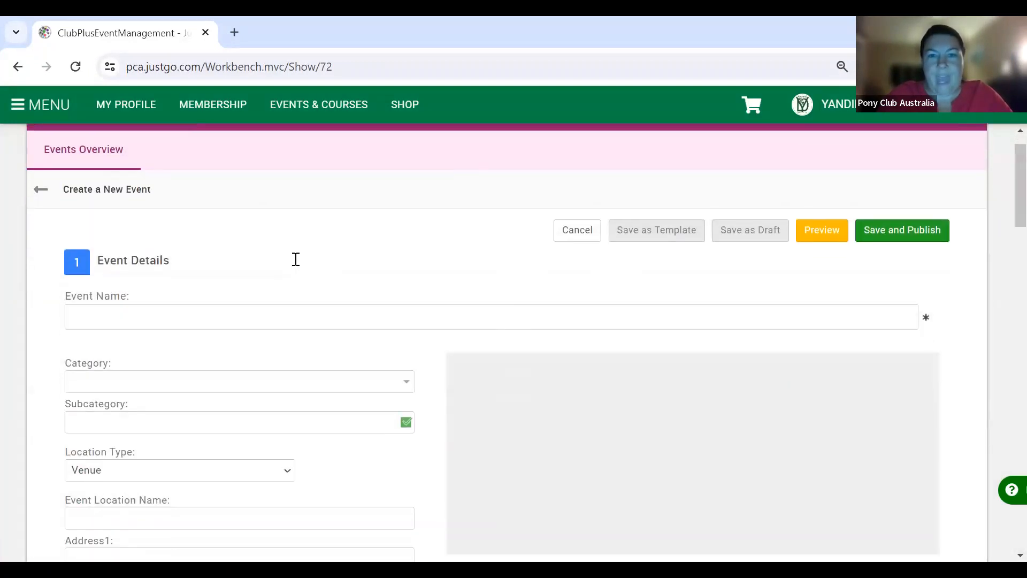
scroll(298, 265, up, 2)
scroll(298, 266, down, 3)
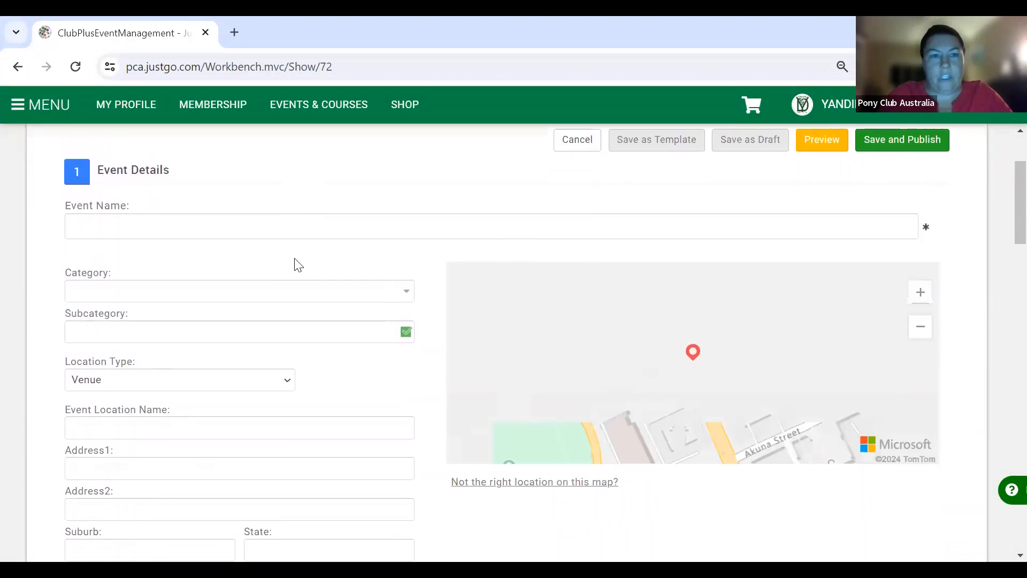
click(187, 225)
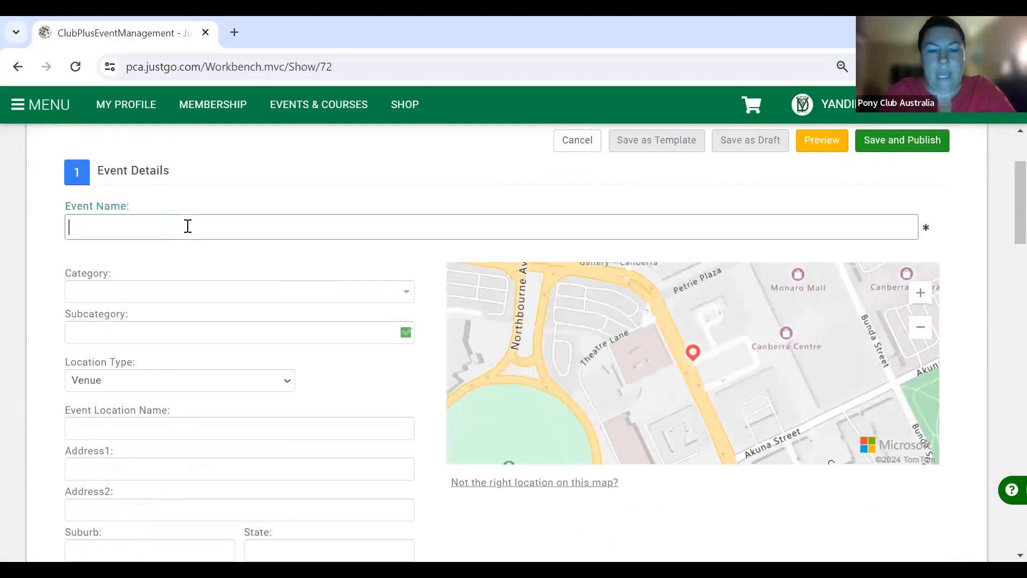
text(PCA)
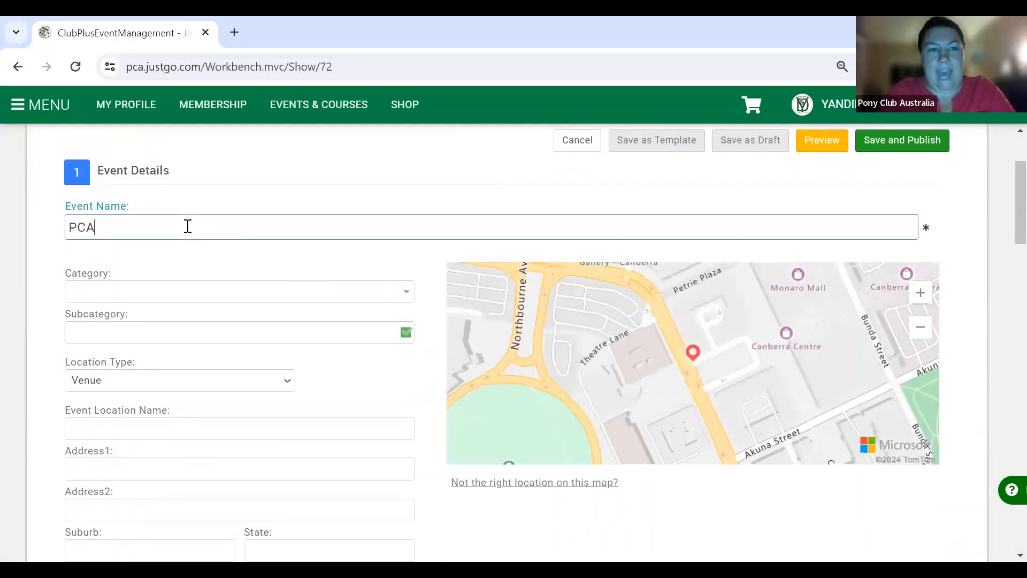
text( Jumping Clinic)
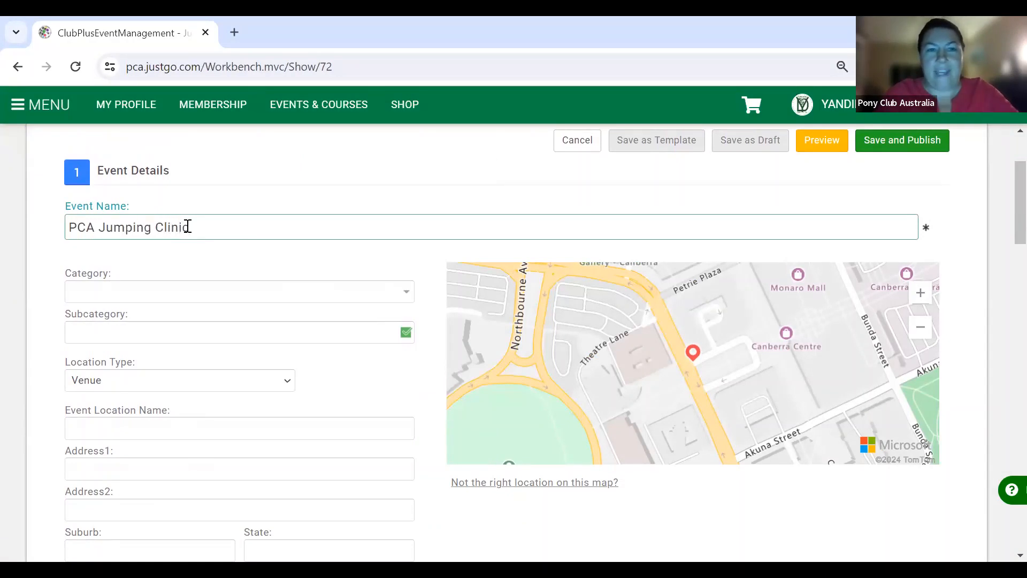
click(409, 294)
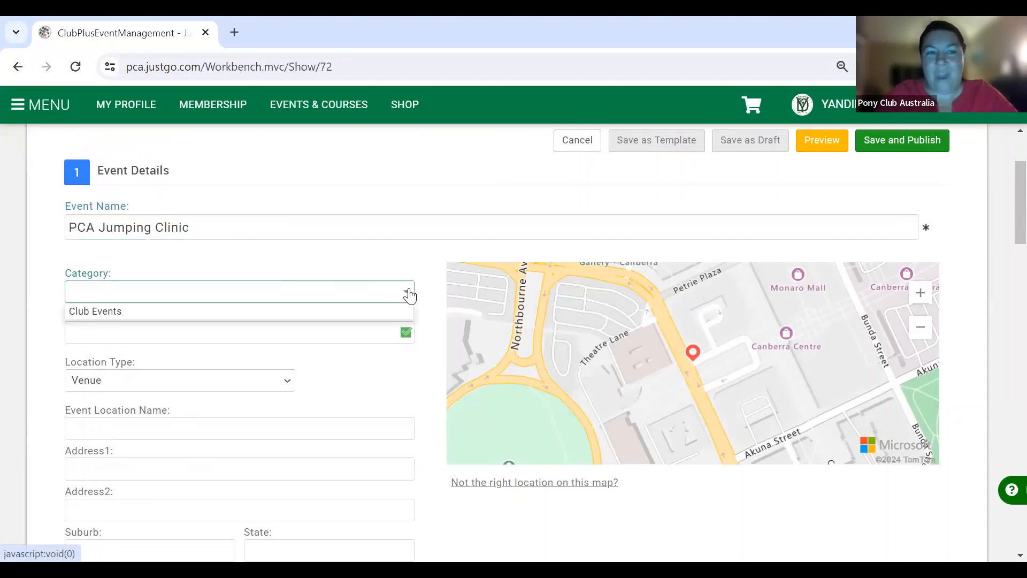
click(375, 311)
scroll(367, 353, down, 3)
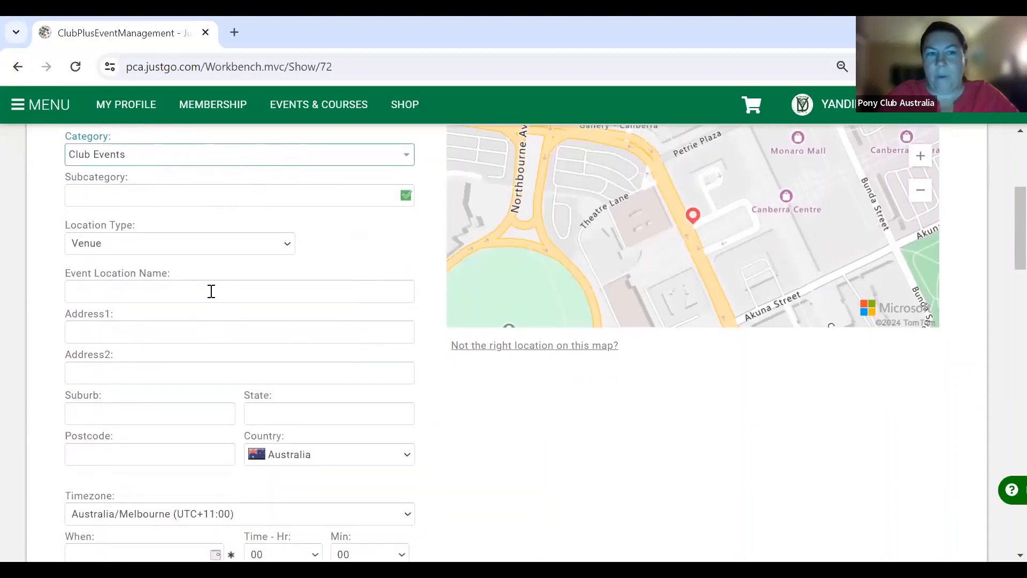
click(212, 332)
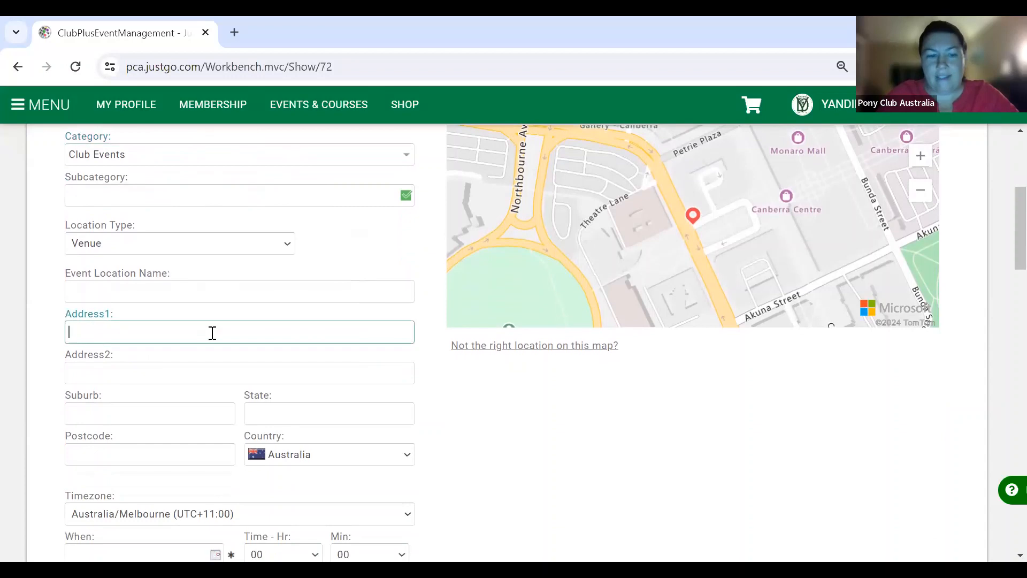
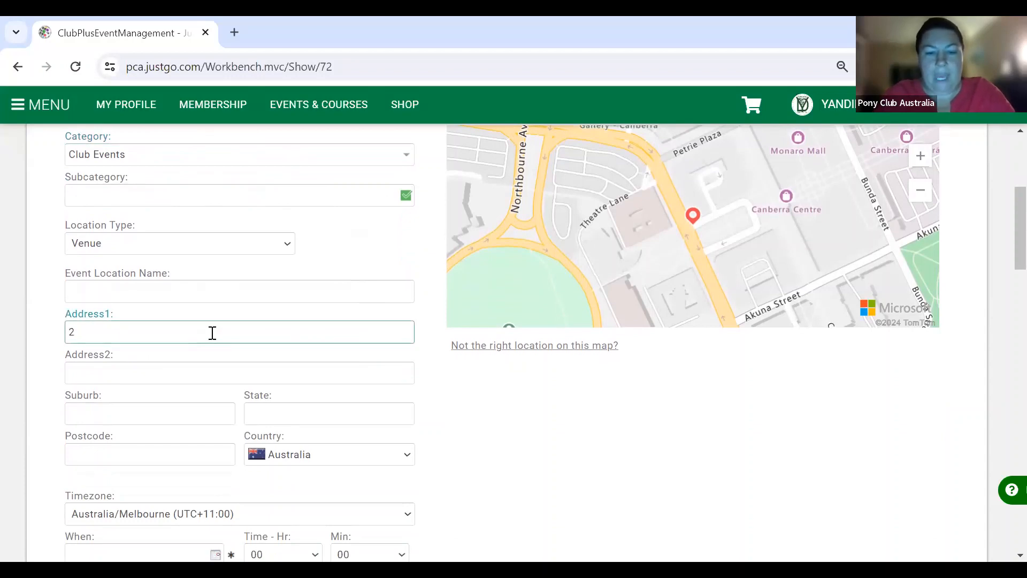
key(Tab)
key(Tab)
text(Doonan)
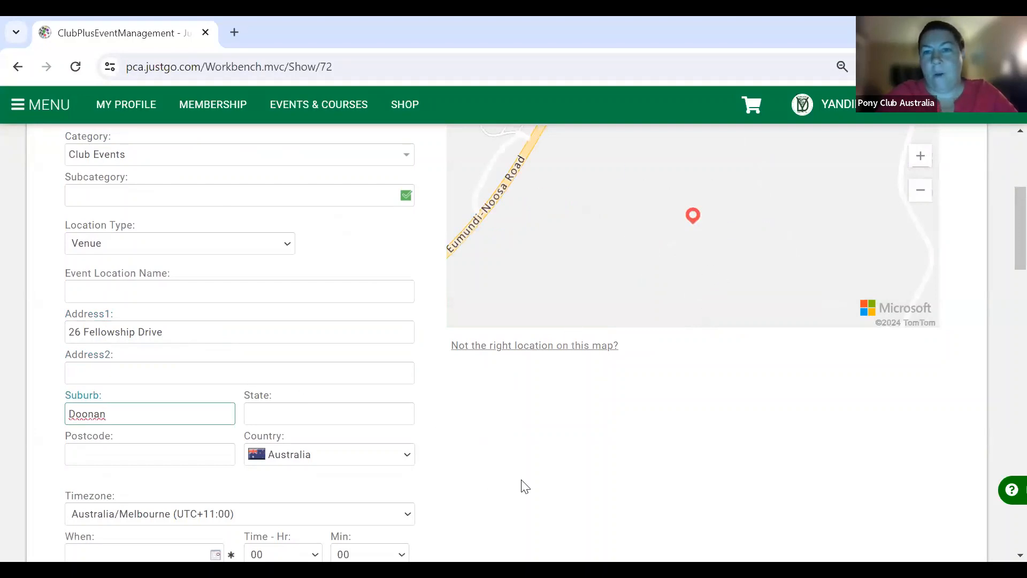
click(297, 417)
text(Queensland)
click(191, 461)
text(4561)
scroll(191, 463, down, 3)
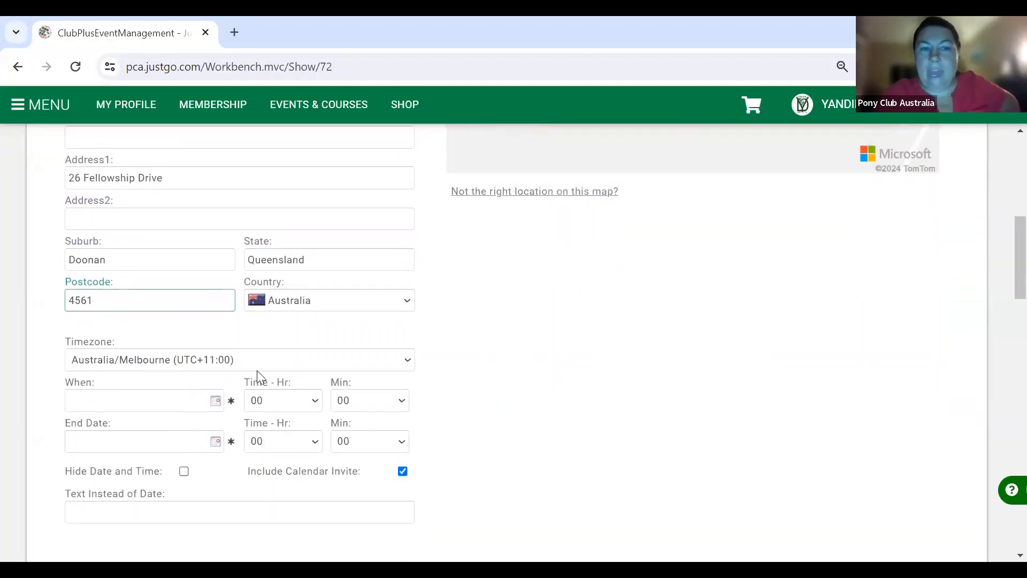
click(283, 363)
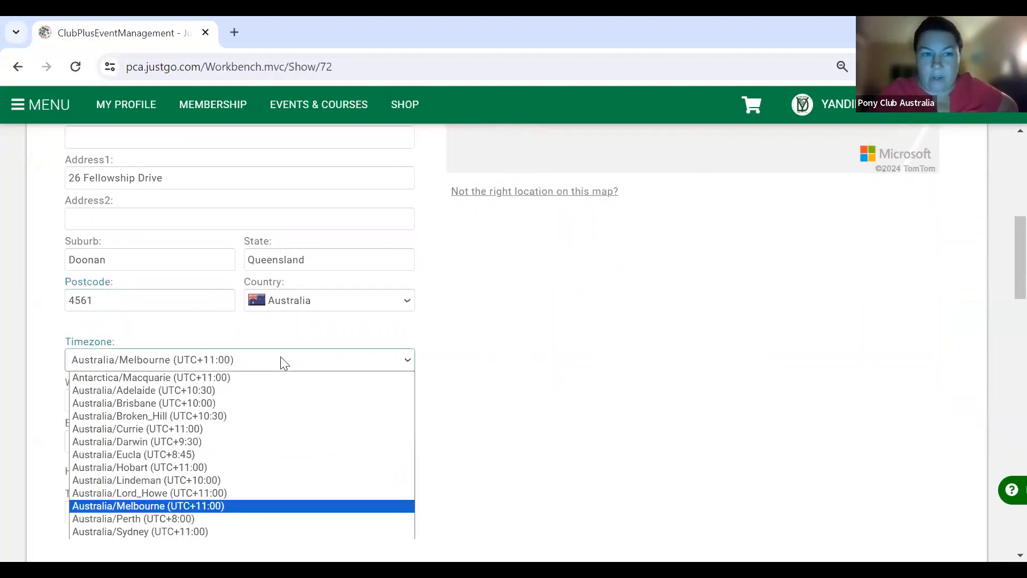
- Set the timezone to Australia/Brisbane and the start to 13/04/2024 at 07:00, declining the ticket-date prompt
click(248, 403)
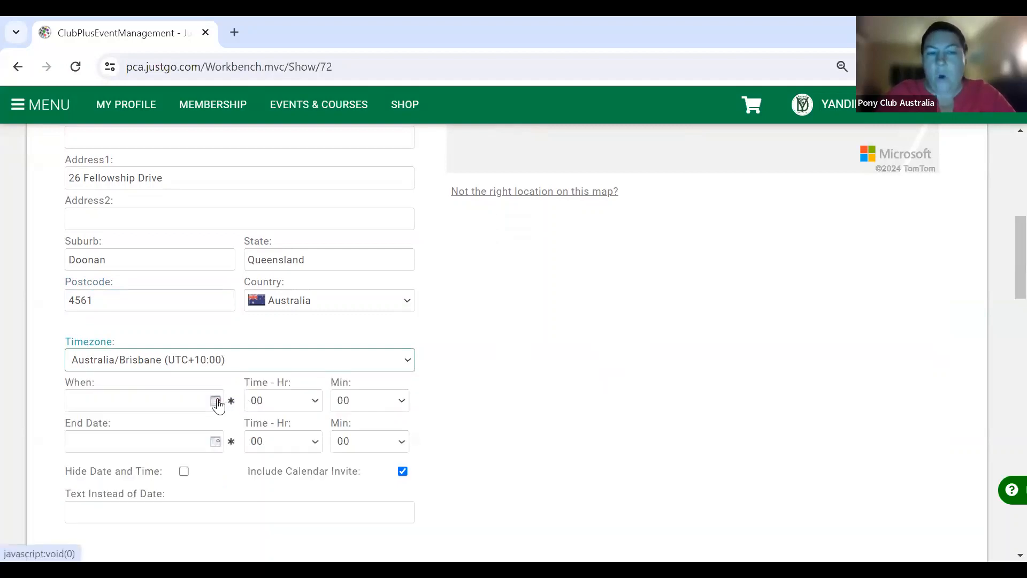
click(216, 402)
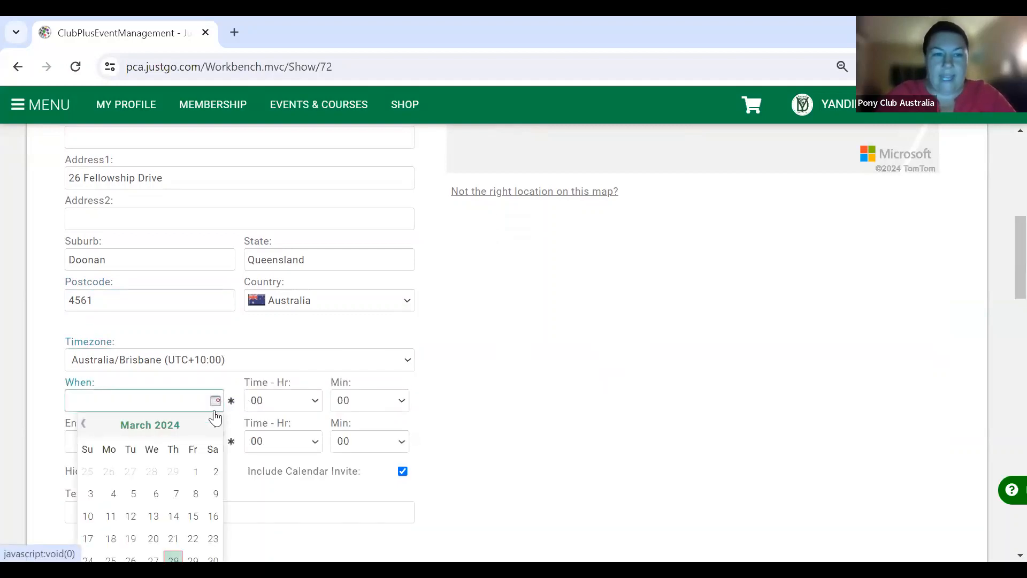
click(215, 424)
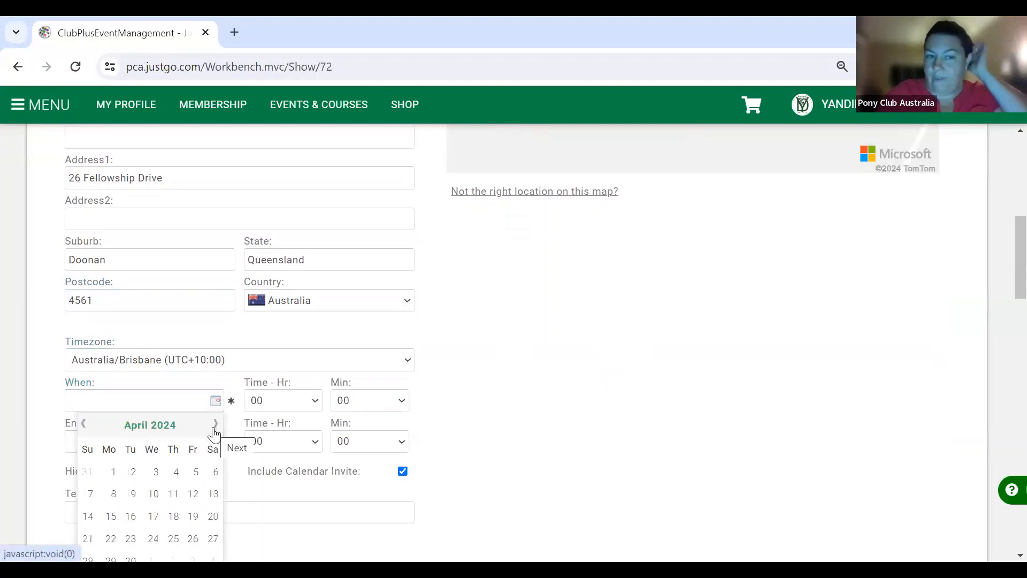
click(214, 493)
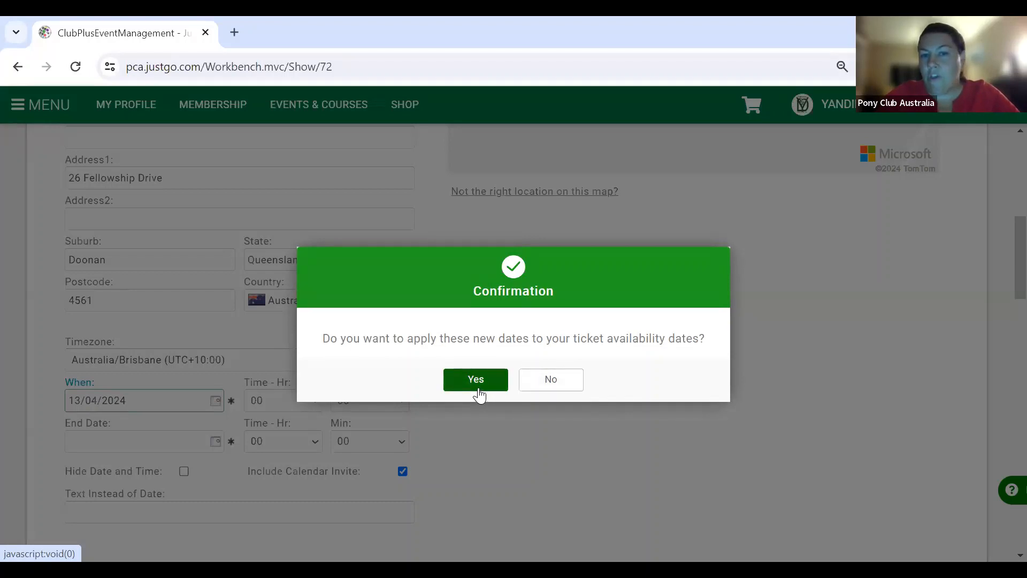
click(542, 384)
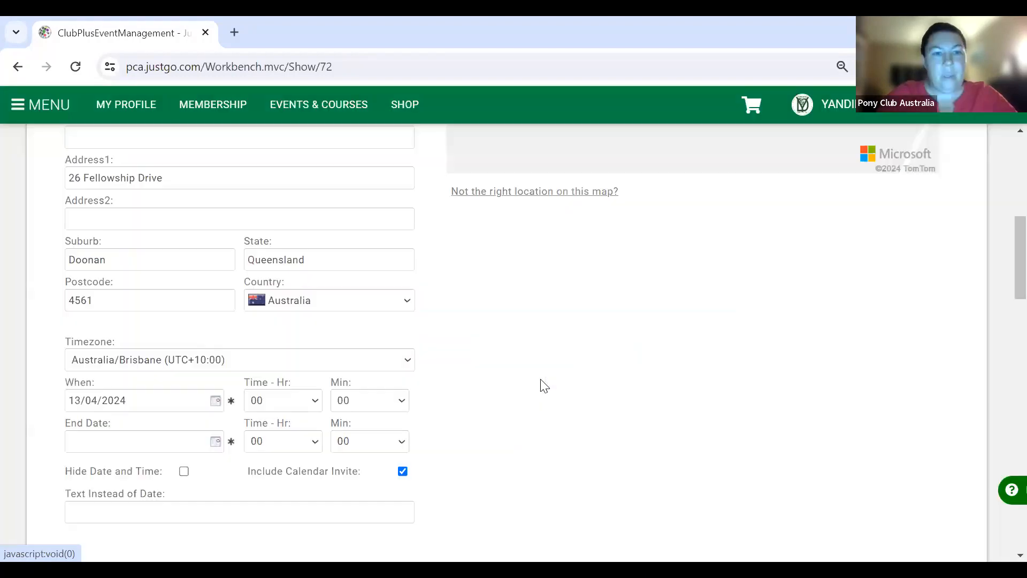
click(318, 402)
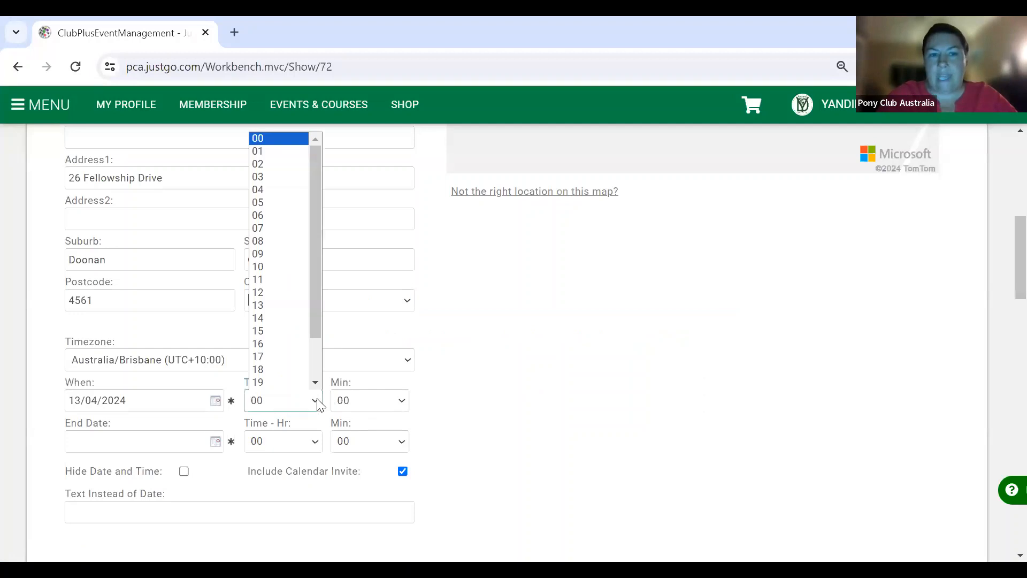
click(291, 233)
- Set the end date to 13/04/2024 with the end hour at 16:00
click(216, 443)
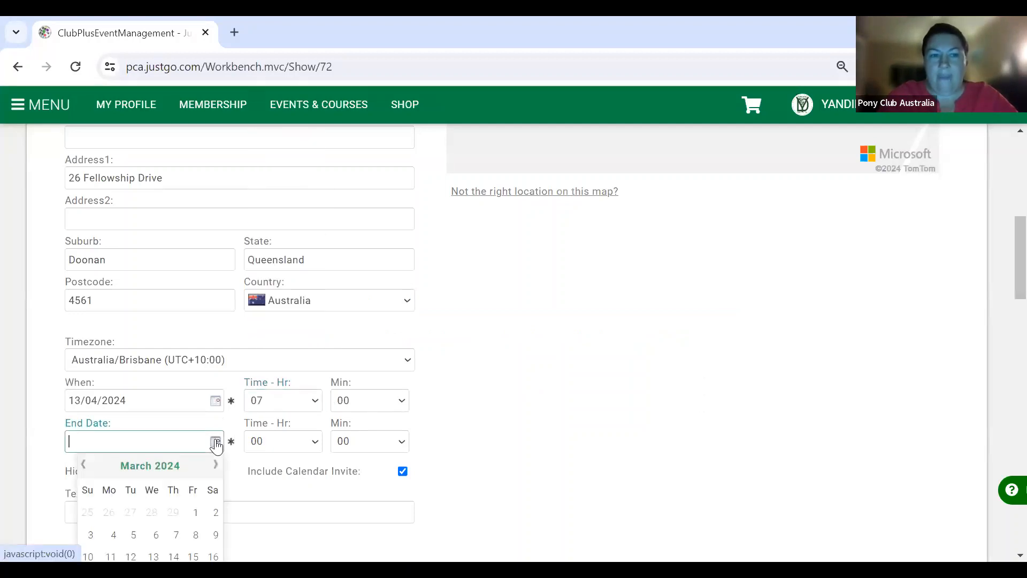
click(214, 464)
scroll(213, 461, down, 1)
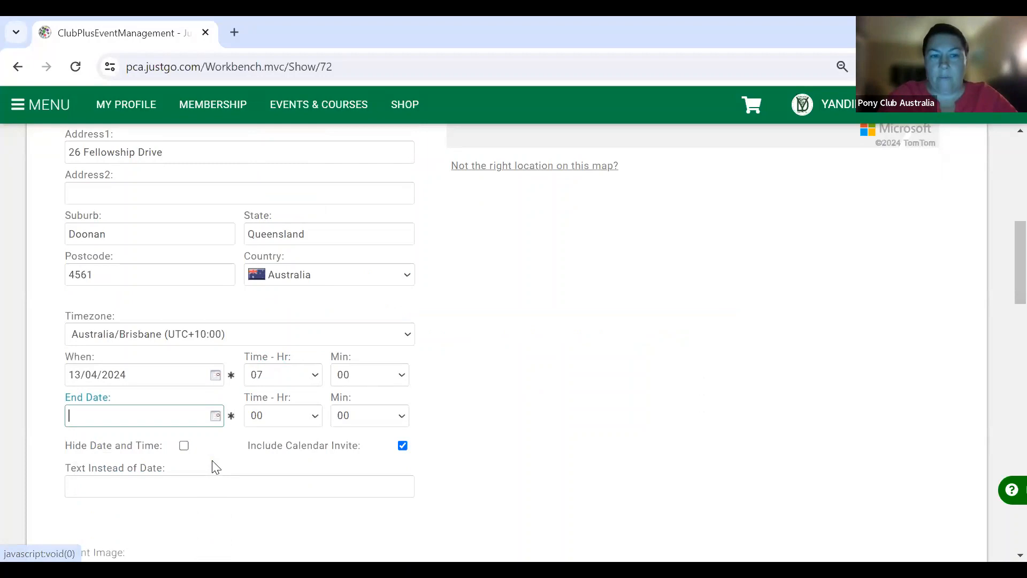
click(216, 419)
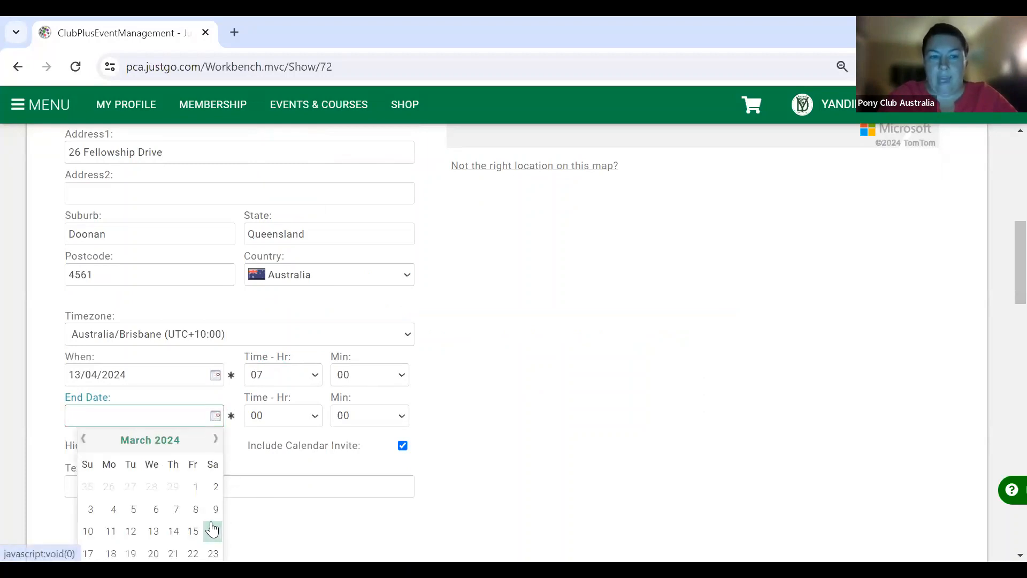
click(215, 439)
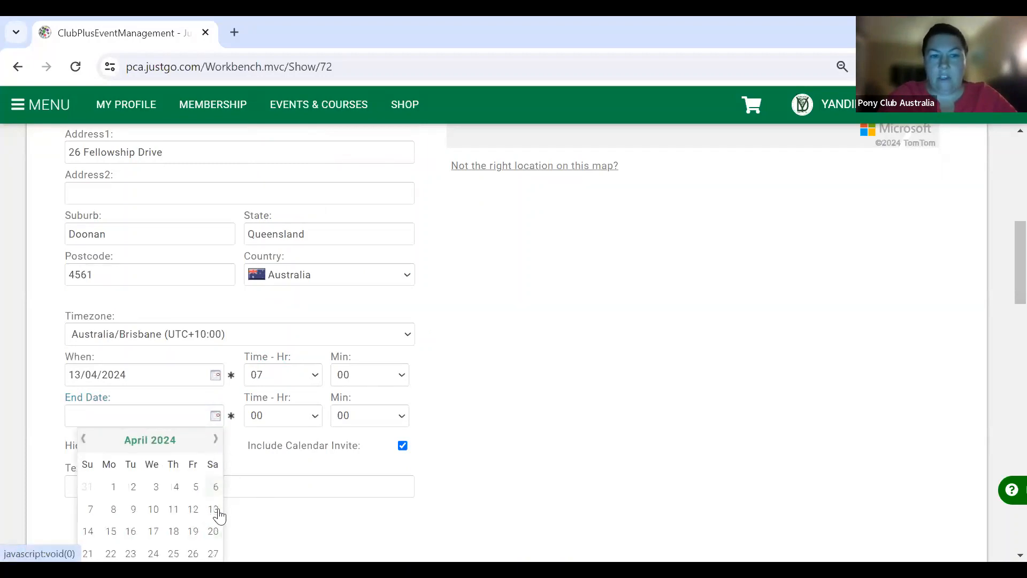
click(213, 509)
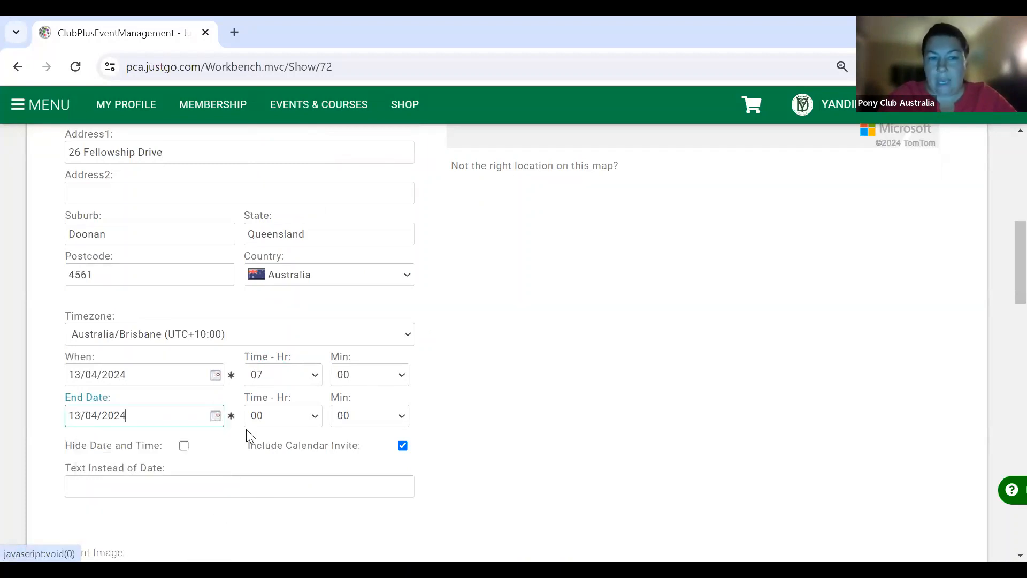
click(318, 420)
scroll(287, 373, down, 1)
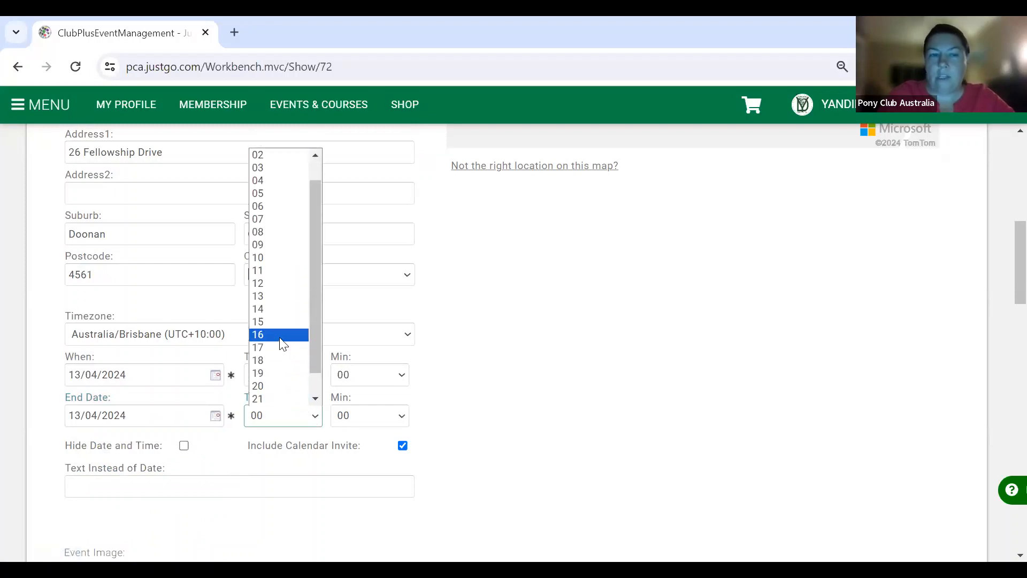
click(282, 335)
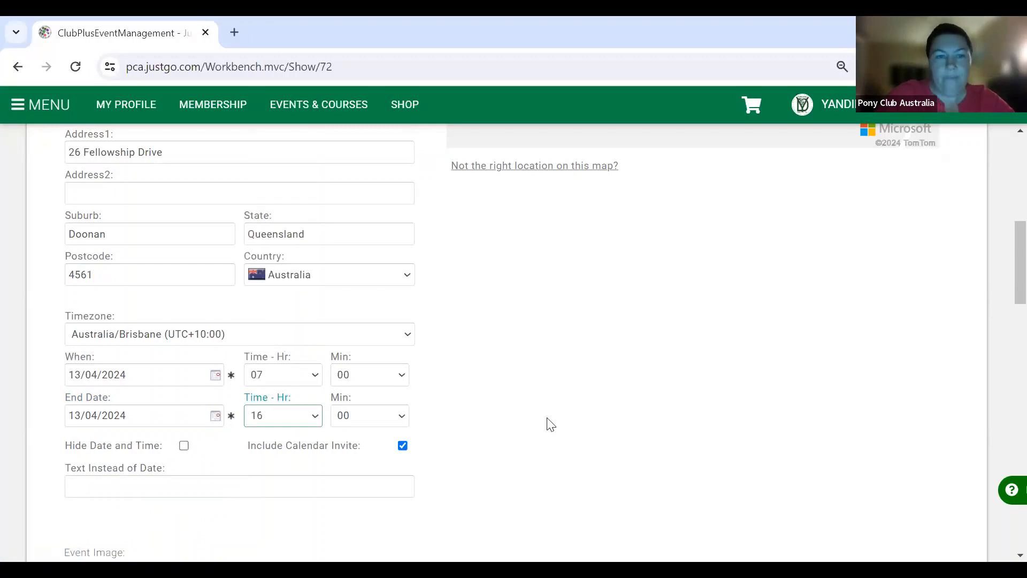
click(663, 474)
scroll(663, 474, down, 2)
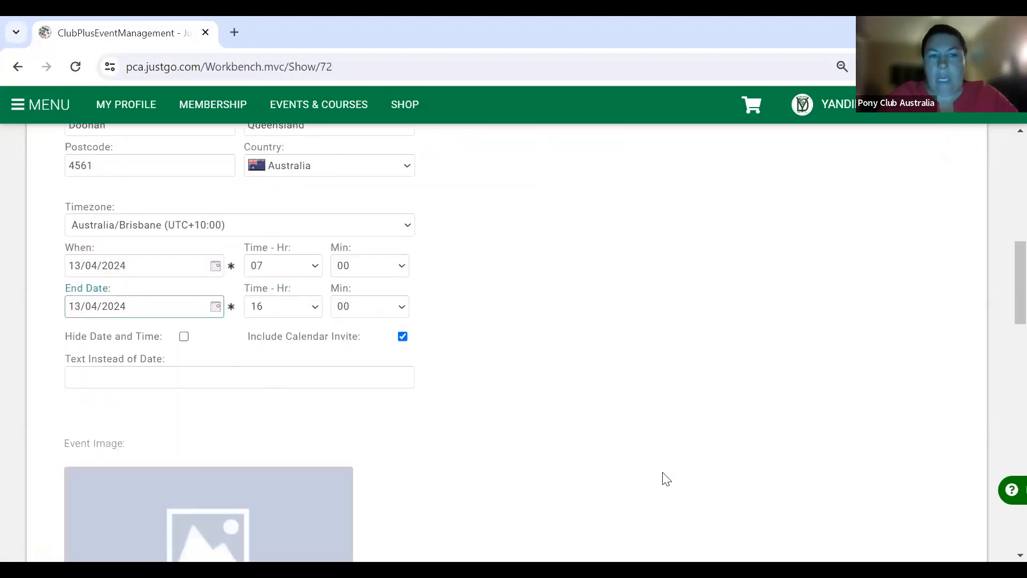
- Upload PCA Clinic.png from the PCA folder as the event image
scroll(663, 473, down, 2)
scroll(663, 473, down, 2)
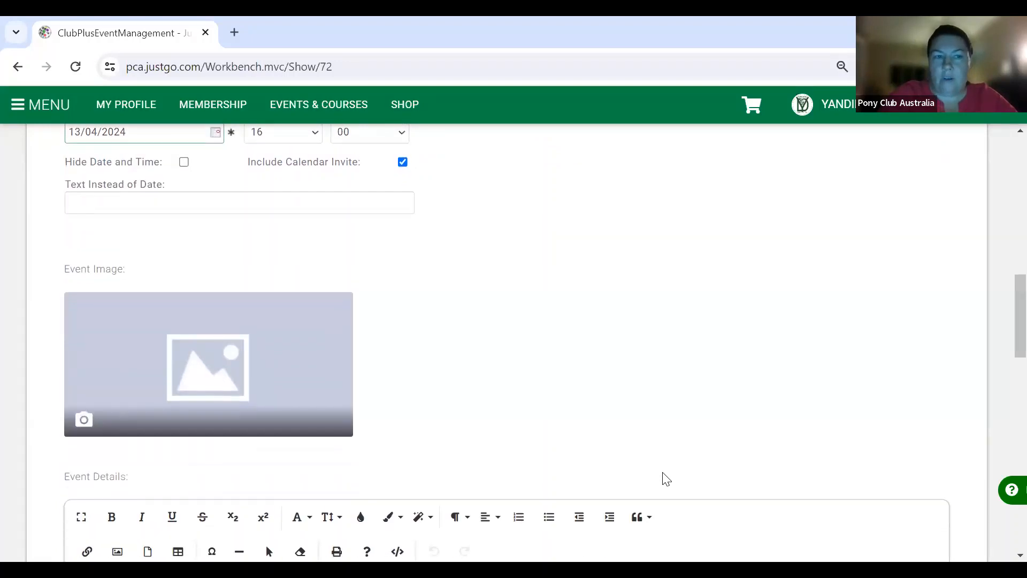
scroll(663, 476, down, 1)
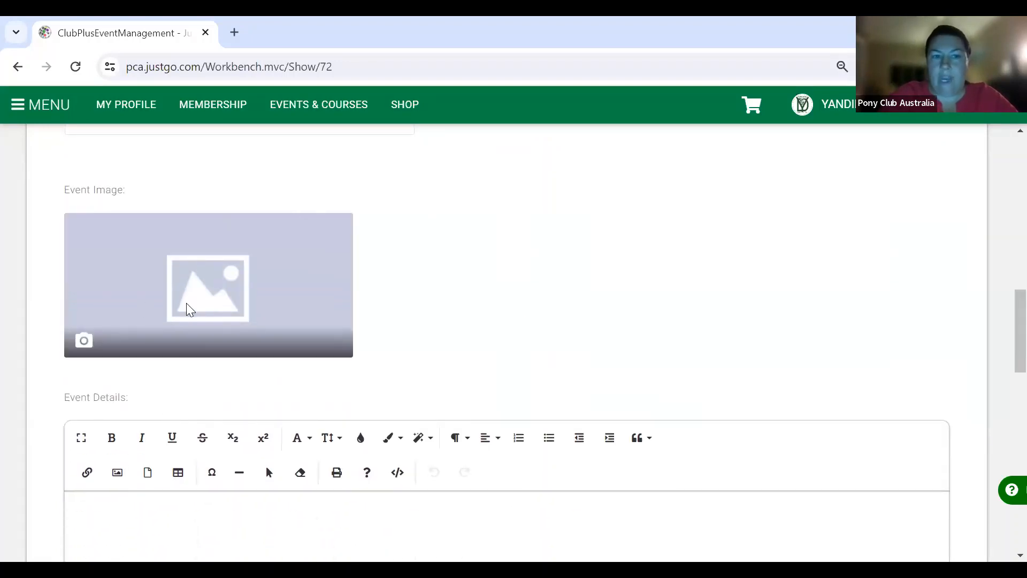
click(85, 343)
double_click(763, 127)
click(184, 169)
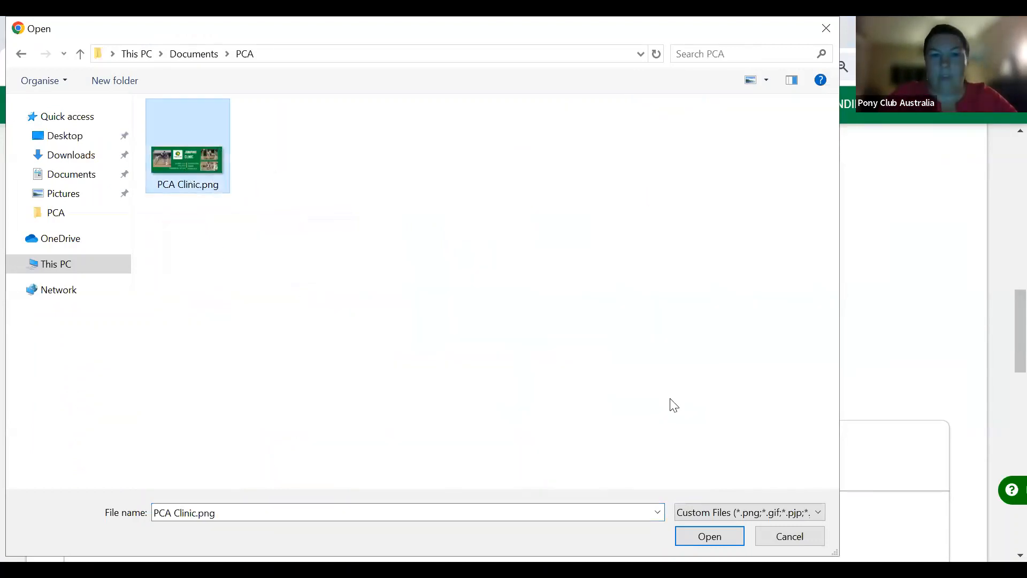
key(Return)
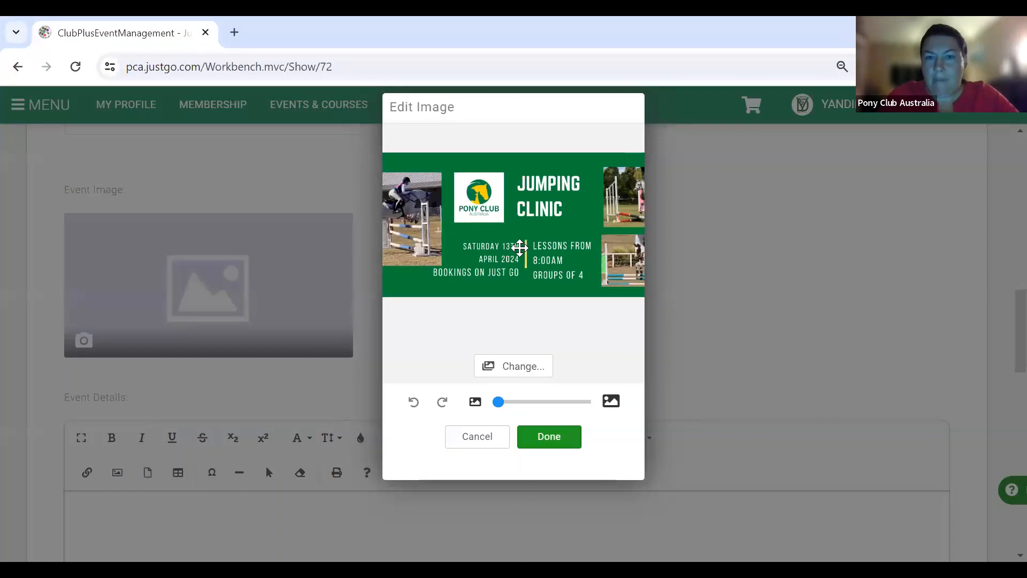
- Adjust the banner's position and zoom within the crop area and confirm it
drag(518, 247, 514, 248)
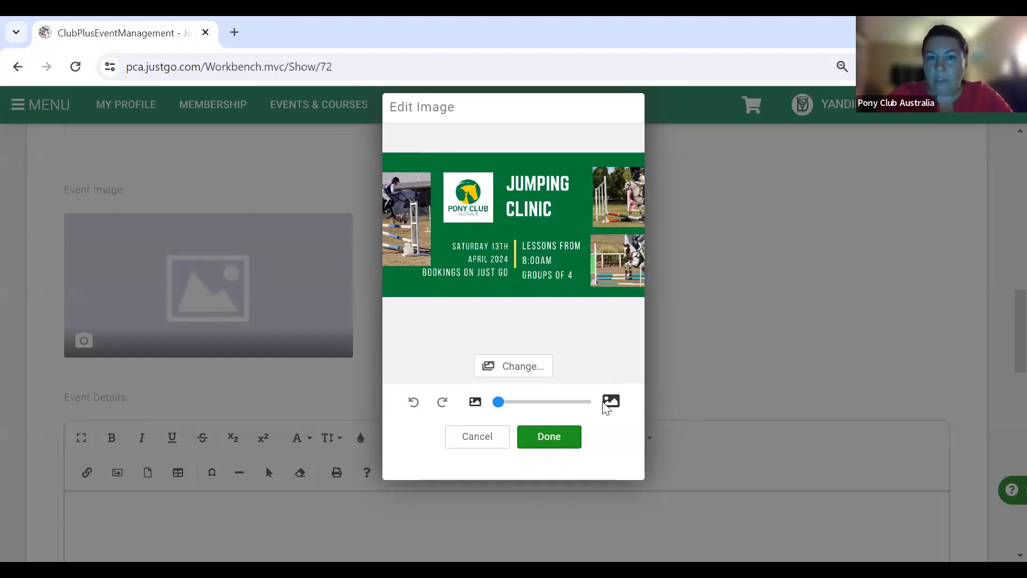
drag(499, 406, 504, 408)
mouse_move(525, 255)
mouse_down()
mouse_move(549, 251)
mouse_move(536, 252)
mouse_up()
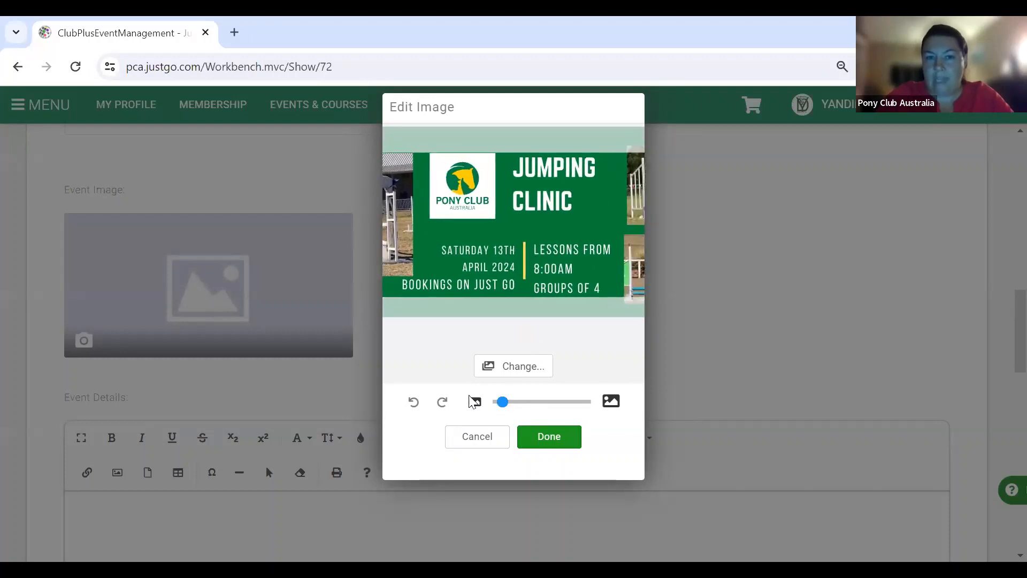
drag(503, 405, 498, 404)
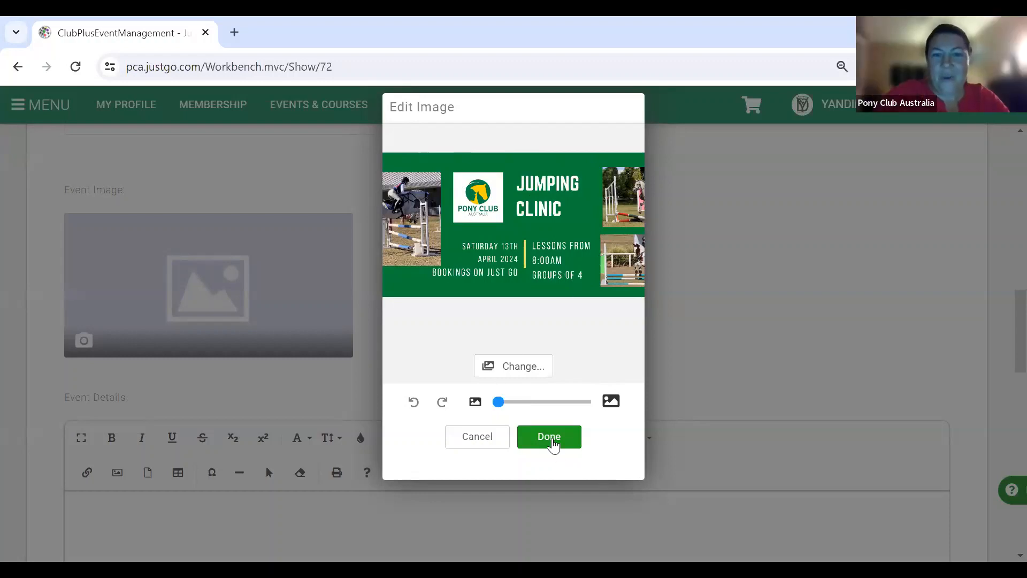
click(551, 443)
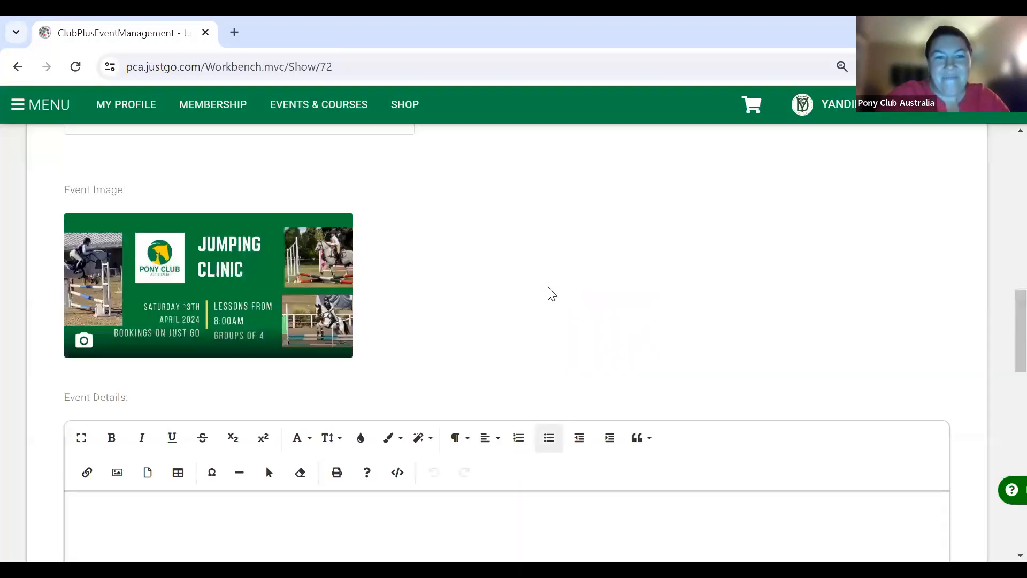
- Scroll down to the Event Details editor and place the cursor in its empty text area
scroll(551, 294, down, 1)
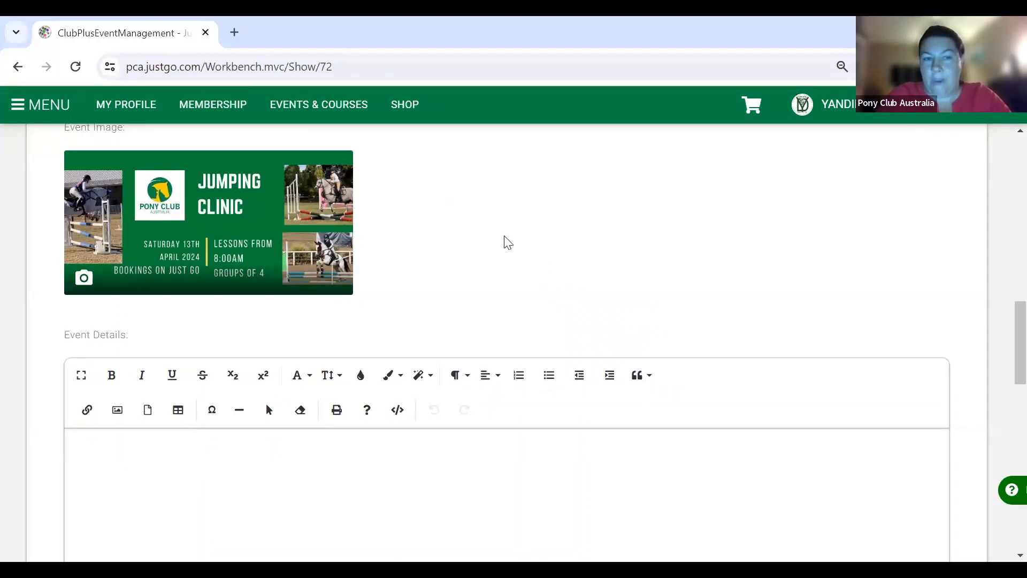
scroll(507, 243, down, 3)
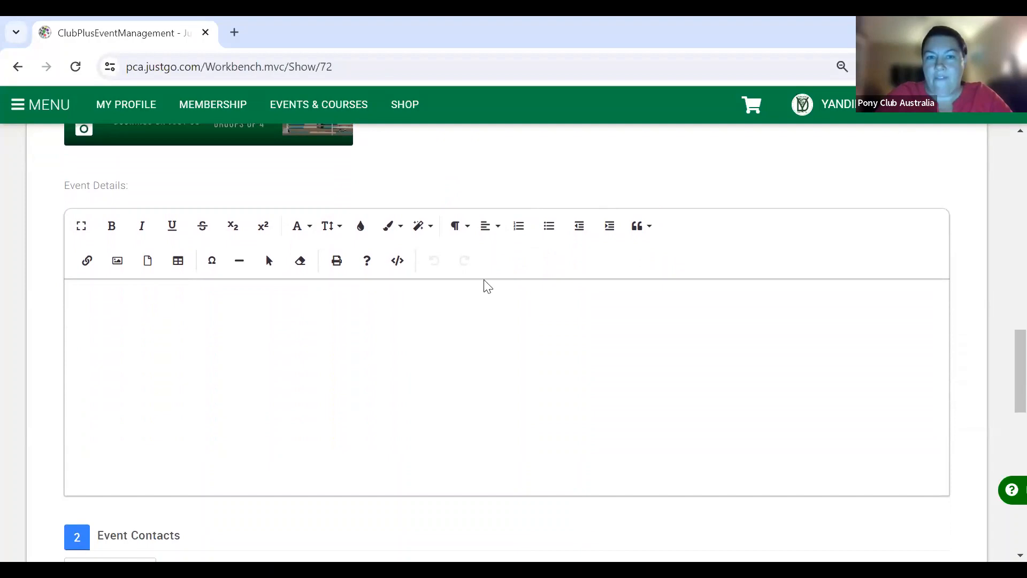
click(478, 300)
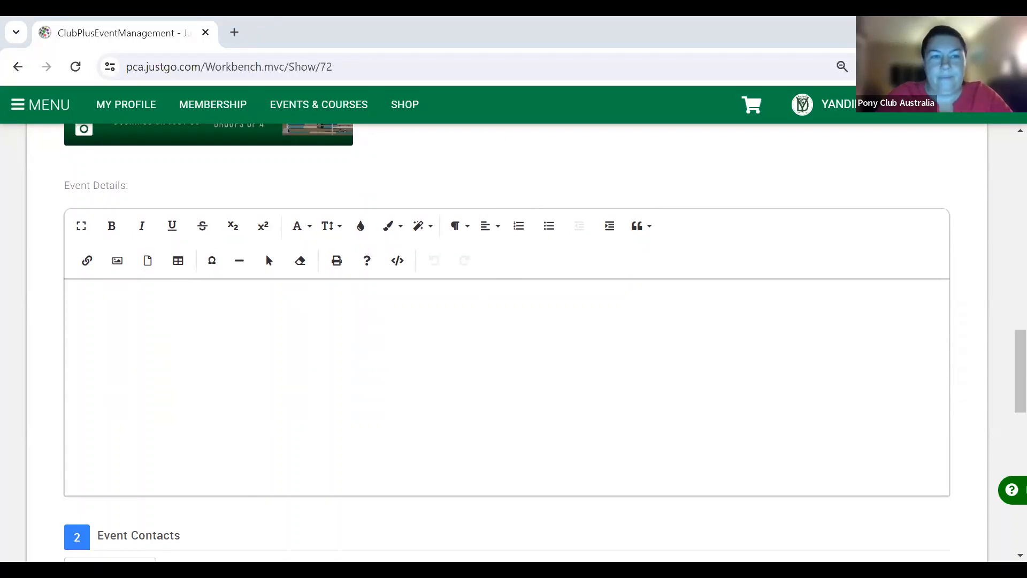
- Paste the Jumping Clinic description into Event Details and centre-align all of it
click(287, 351)
text(Jumping Clinic Saturday 13th April Groups of 4, 2 x 1 hour lessons. Start your 2024 Competitive season off with a bang, or just come along to learn more about Jumping Equitation and Show Jumping! With 2 of the best coaches in the South East corner, you're bound to have an amazing clinic! You will receive 2 lessons, one in the morning, one in the afternoon and a BBQ lunch. Lunch for guardians or spectators is also available. Book in now for your spot in this clinic, they won't last long!)
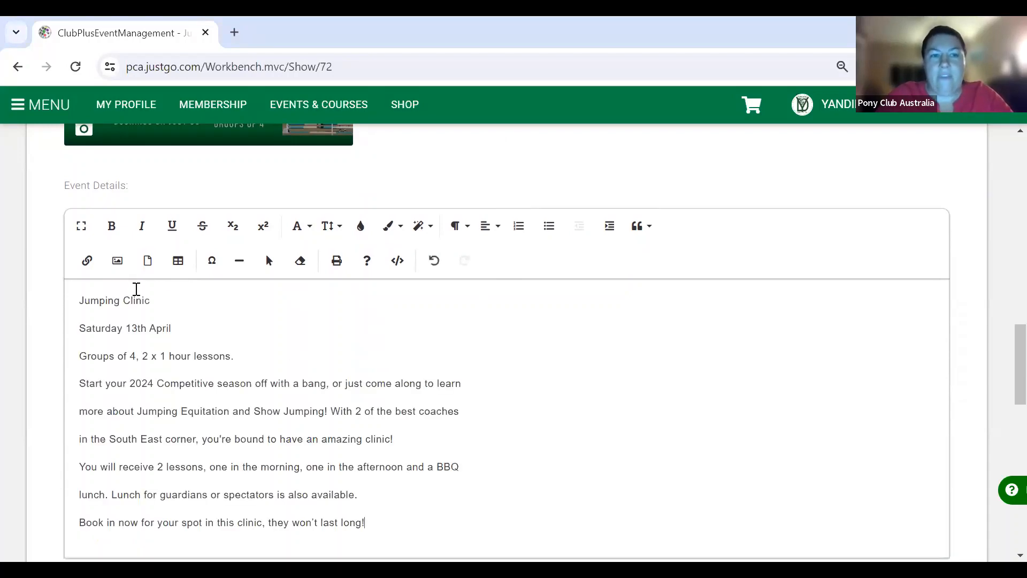
click(134, 300)
shift+click(382, 520)
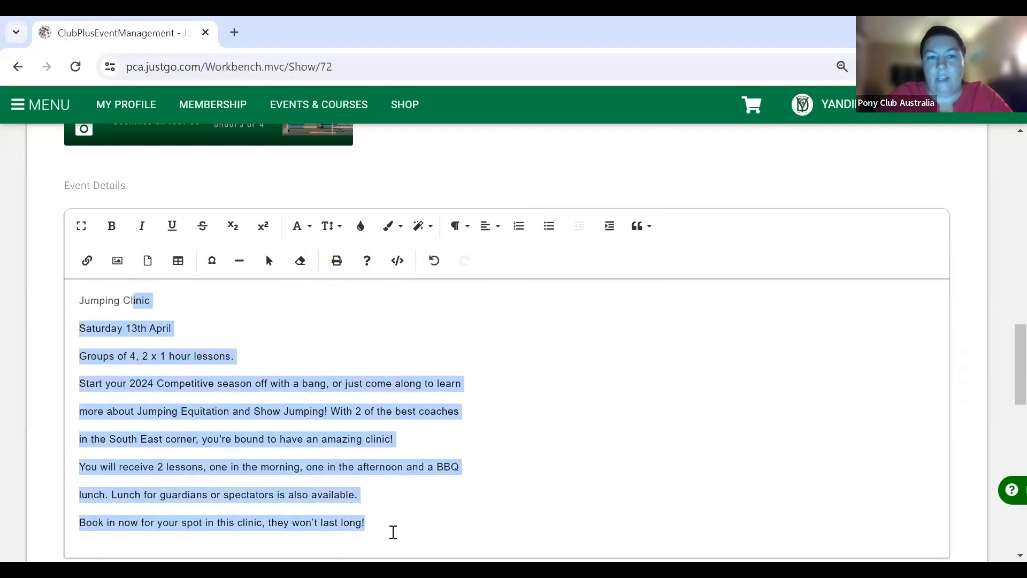
click(488, 226)
click(497, 266)
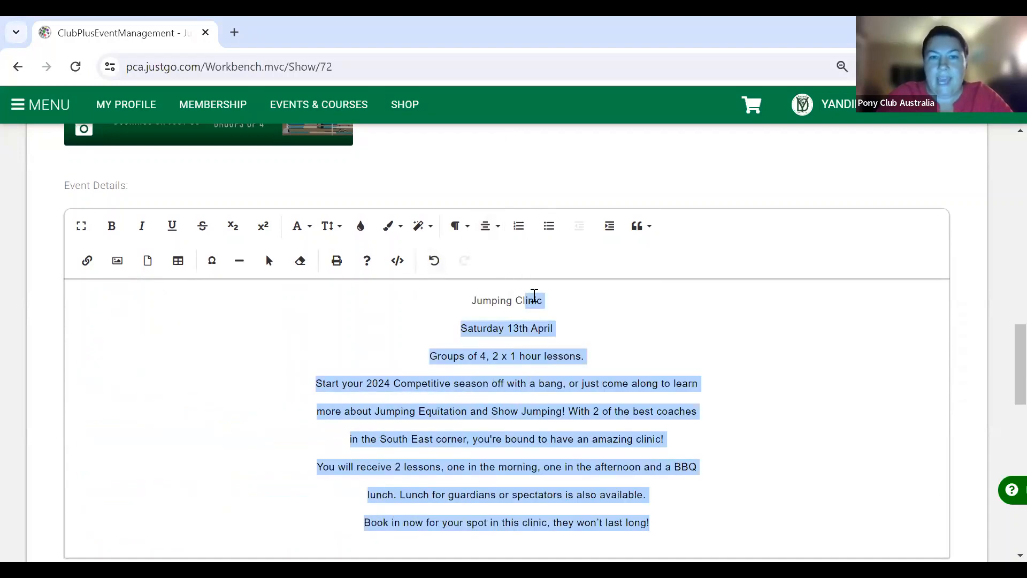
- Make the 'Jumping Clinic' title bold at font size 18
drag(546, 301, 469, 301)
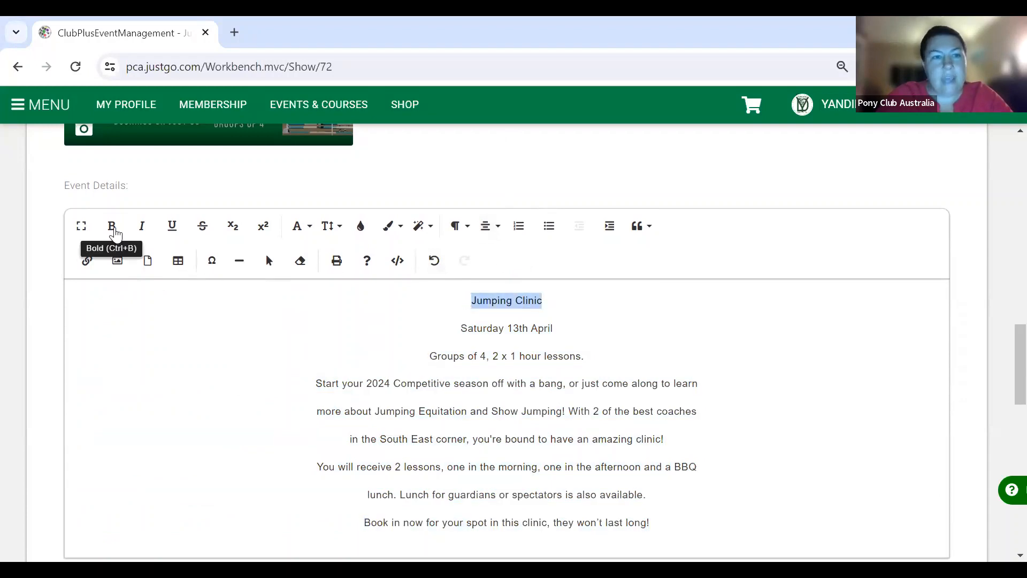
click(112, 226)
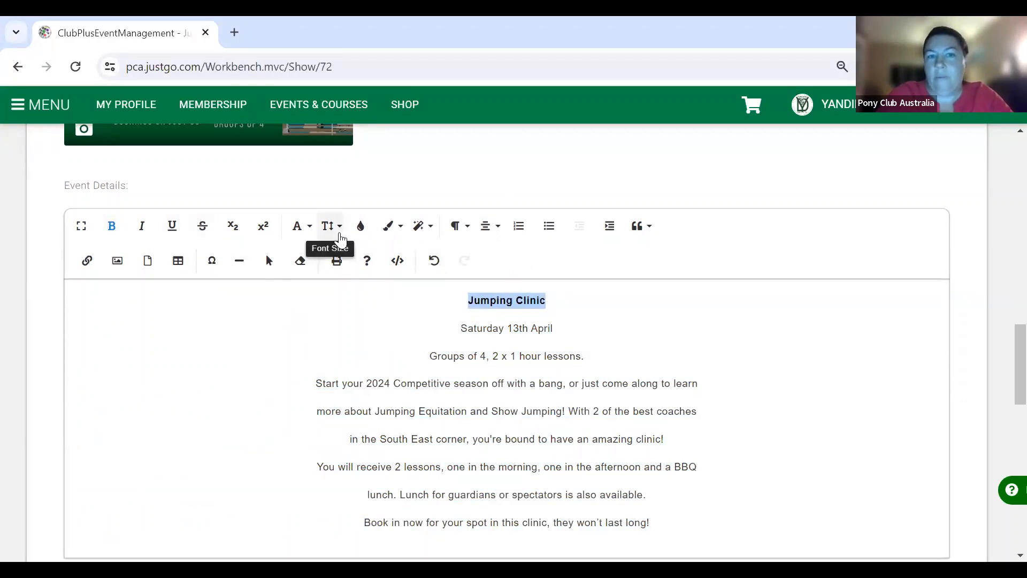
click(336, 231)
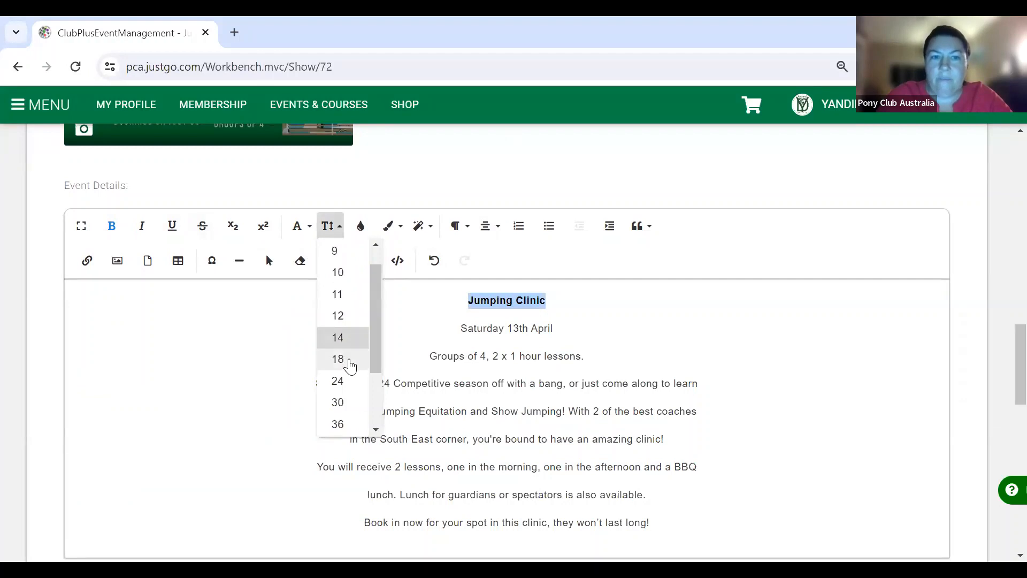
click(345, 361)
- Set the 'Saturday 13th April' line in the Impact font
drag(562, 332, 459, 328)
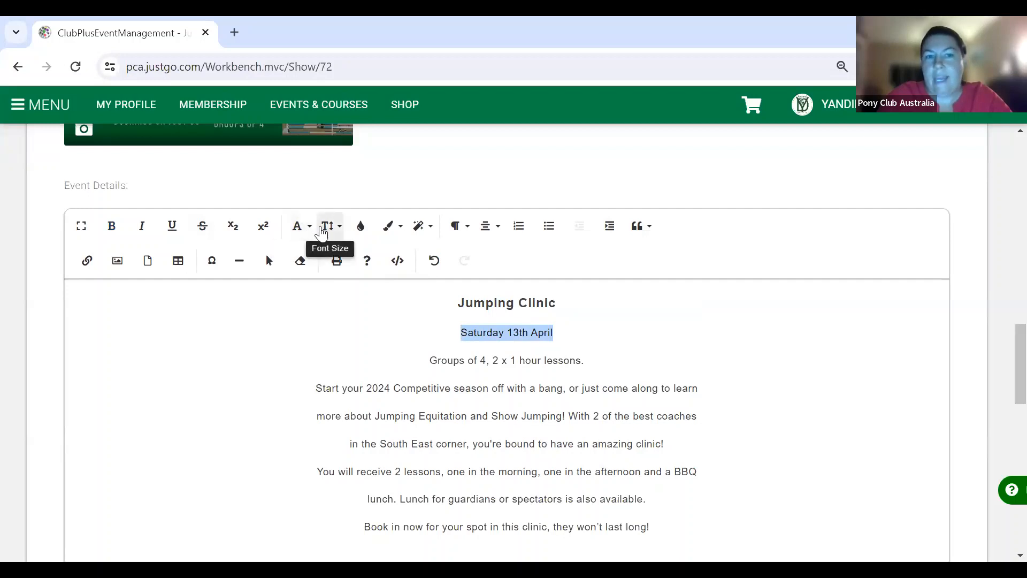
click(304, 229)
click(334, 299)
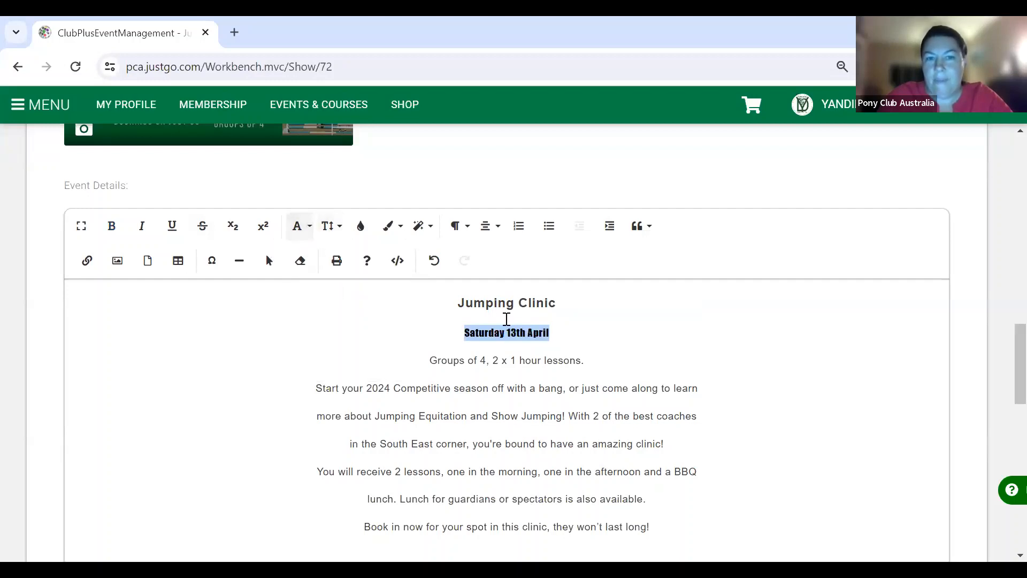
click(585, 360)
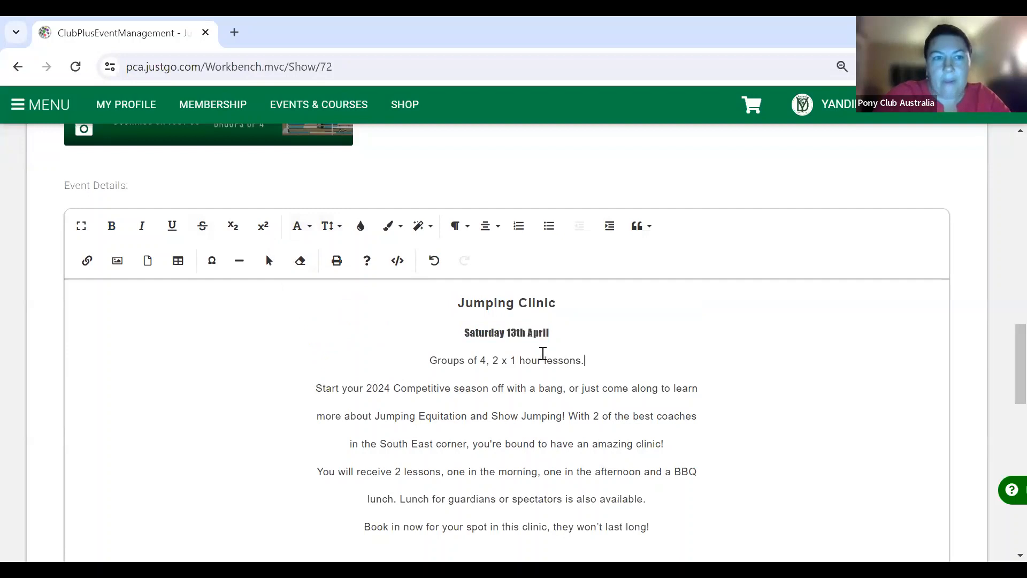
- Scroll down past the Event Details editor to the Event Contacts section
scroll(232, 328, down, 1)
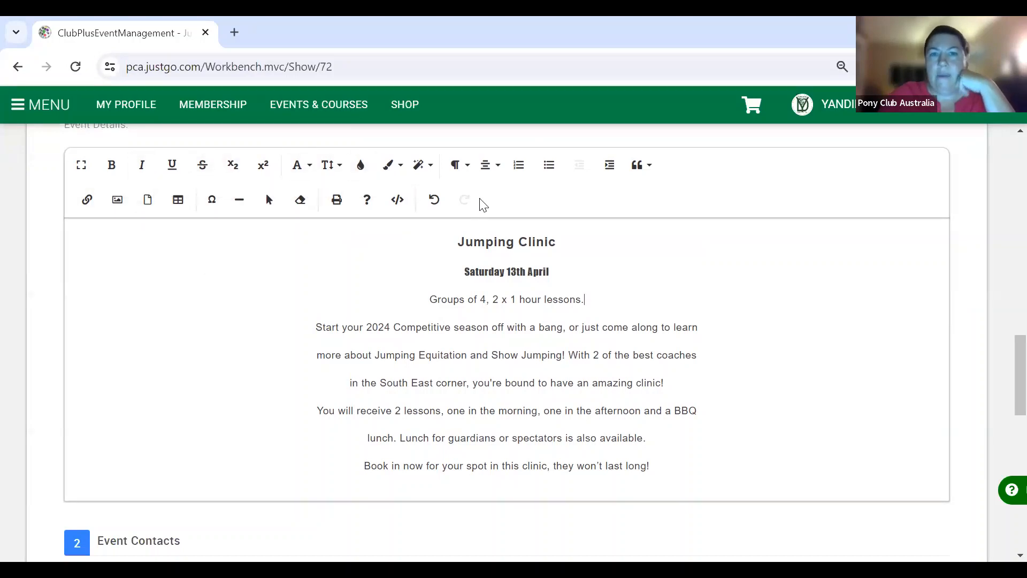
scroll(600, 340, down, 2)
scroll(599, 341, down, 4)
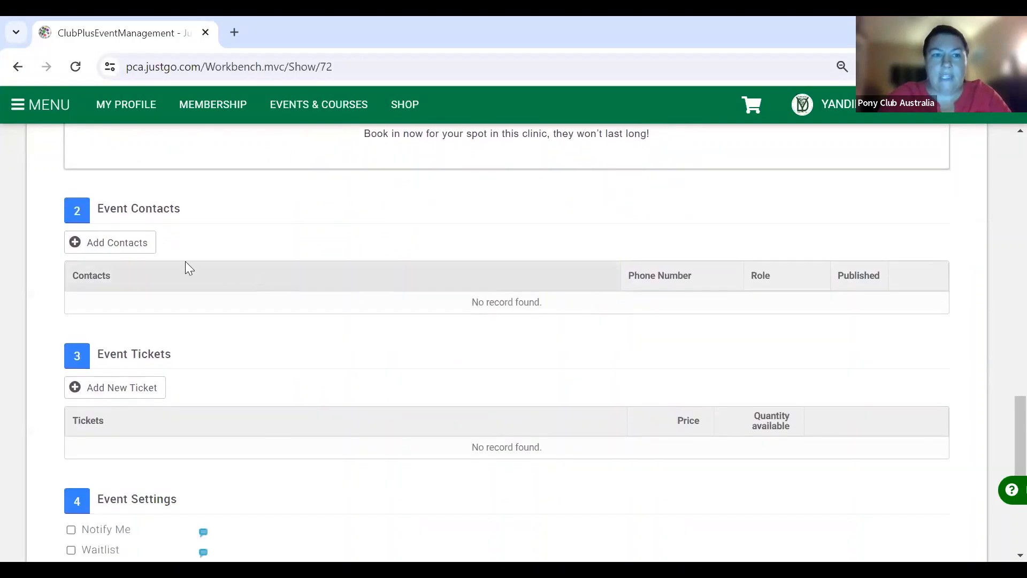
- Create an event contact from the matching club member and replace its e-mail with the secretary address
click(116, 240)
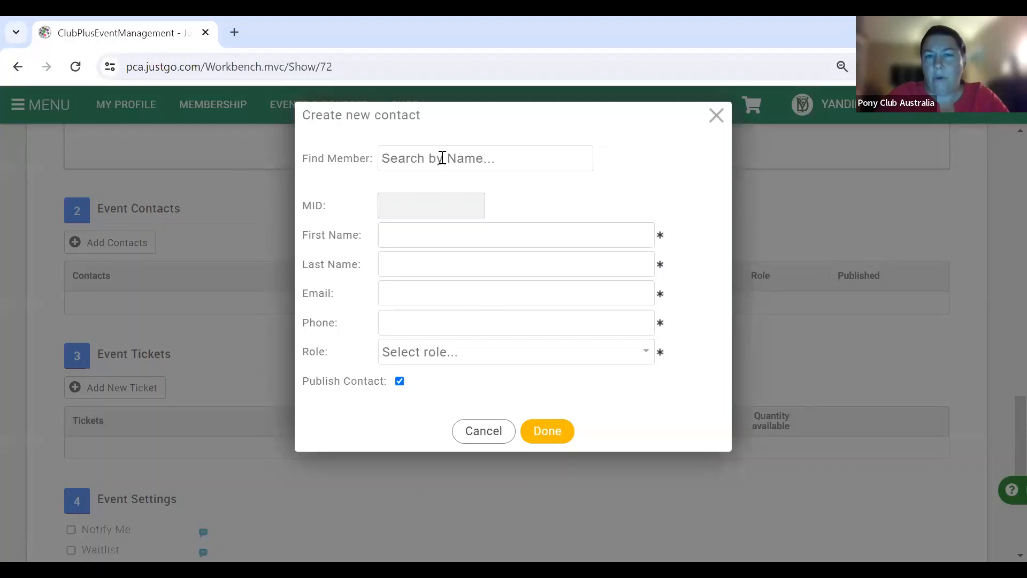
click(441, 158)
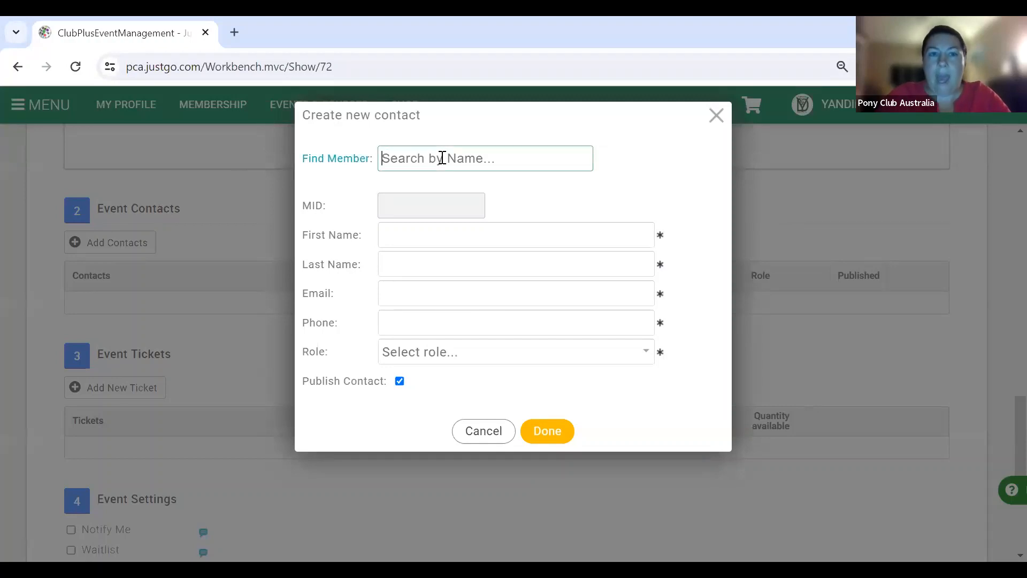
text(Chenoa)
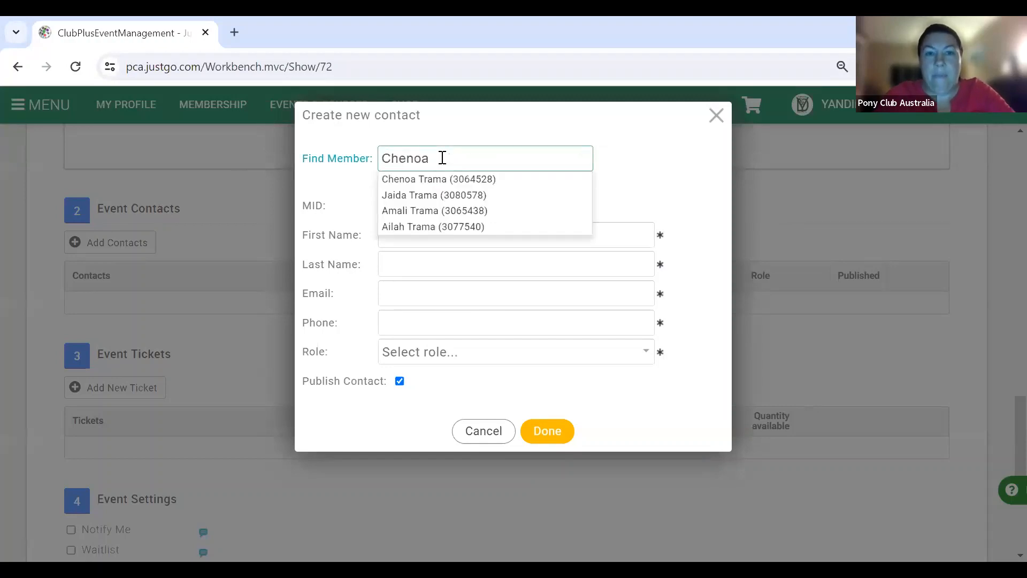
click(457, 182)
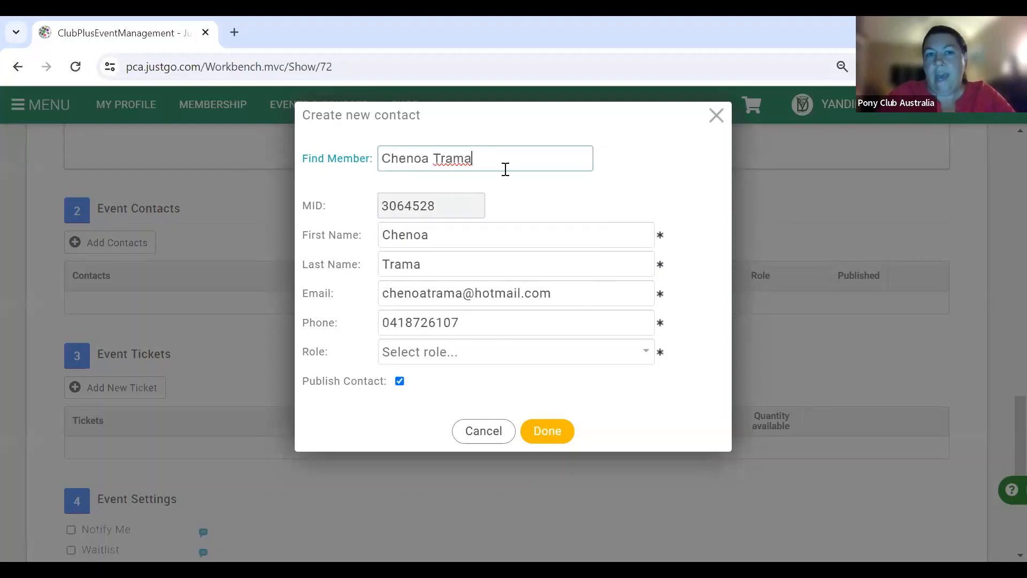
drag(558, 293, 379, 294)
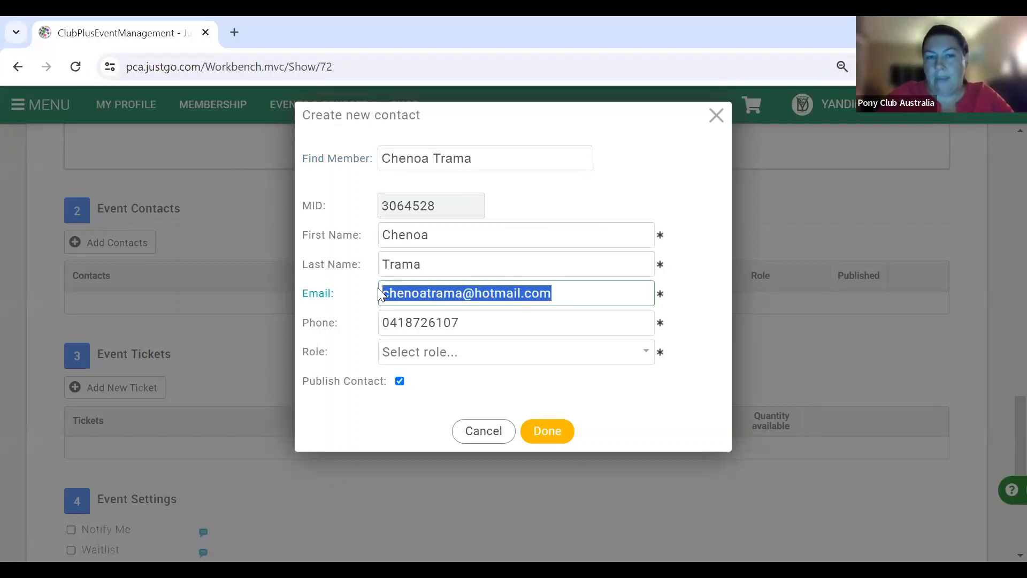
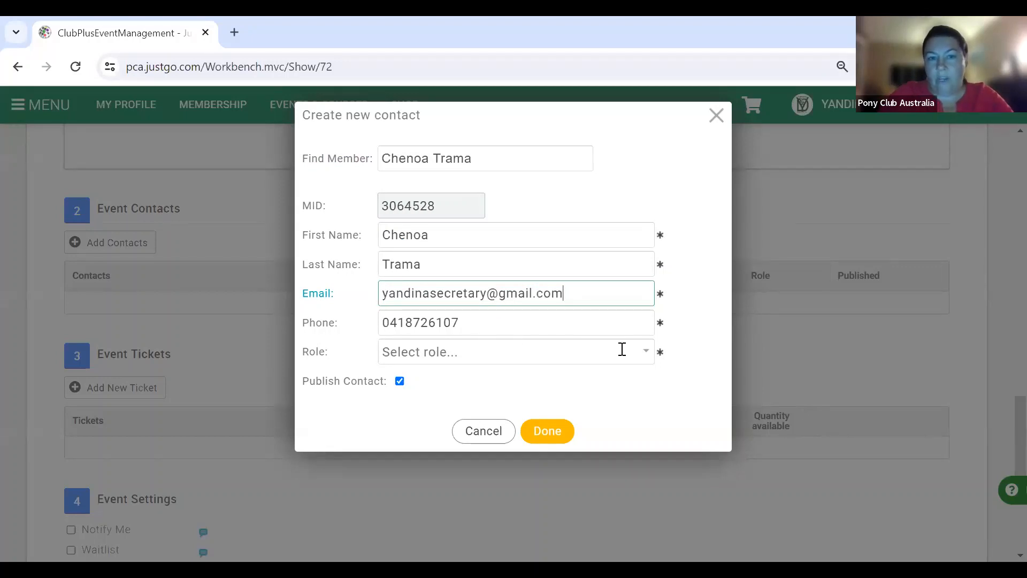
- Give the contact the Main Contact role and save it as published
click(645, 359)
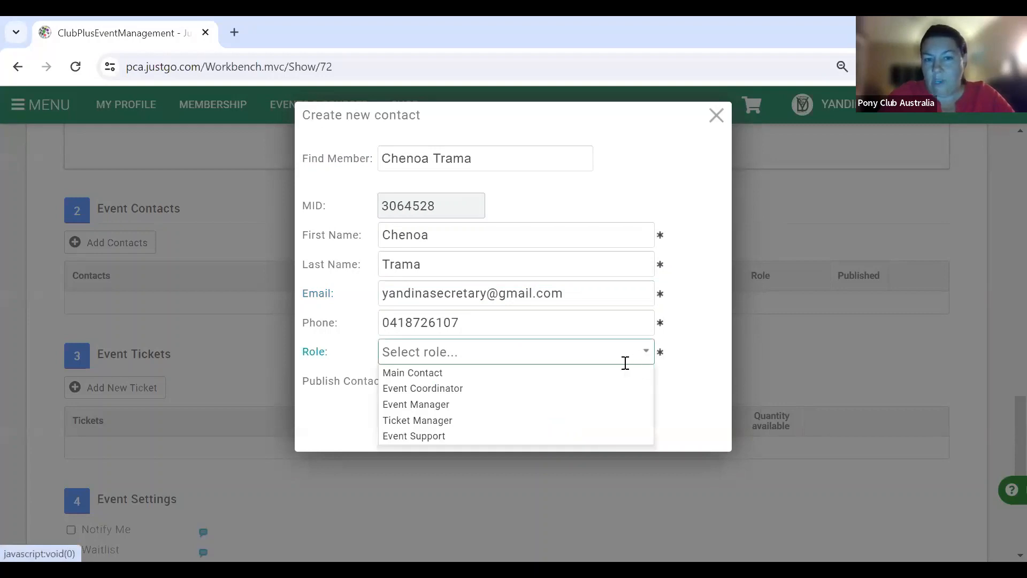
click(616, 378)
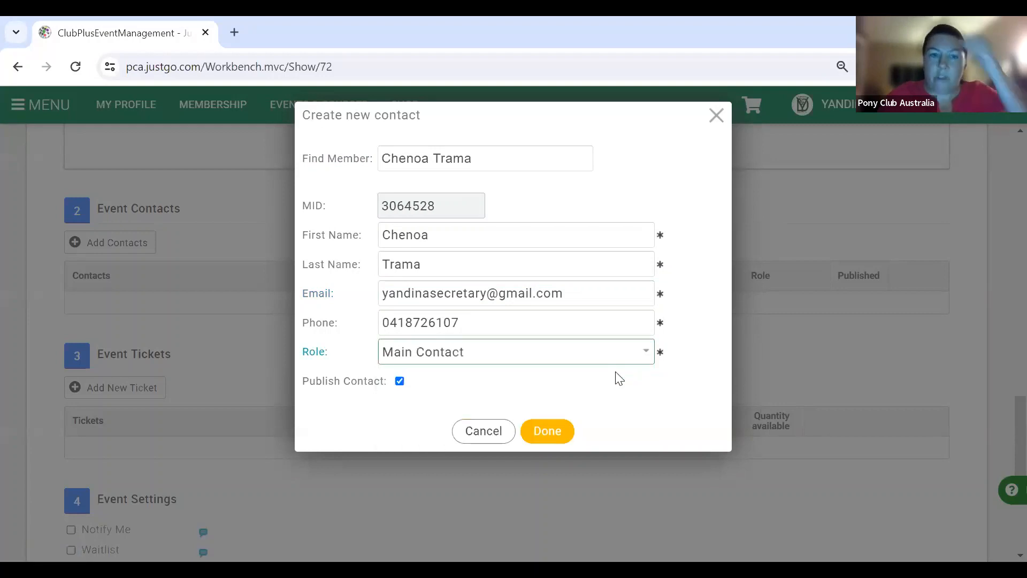
click(644, 361)
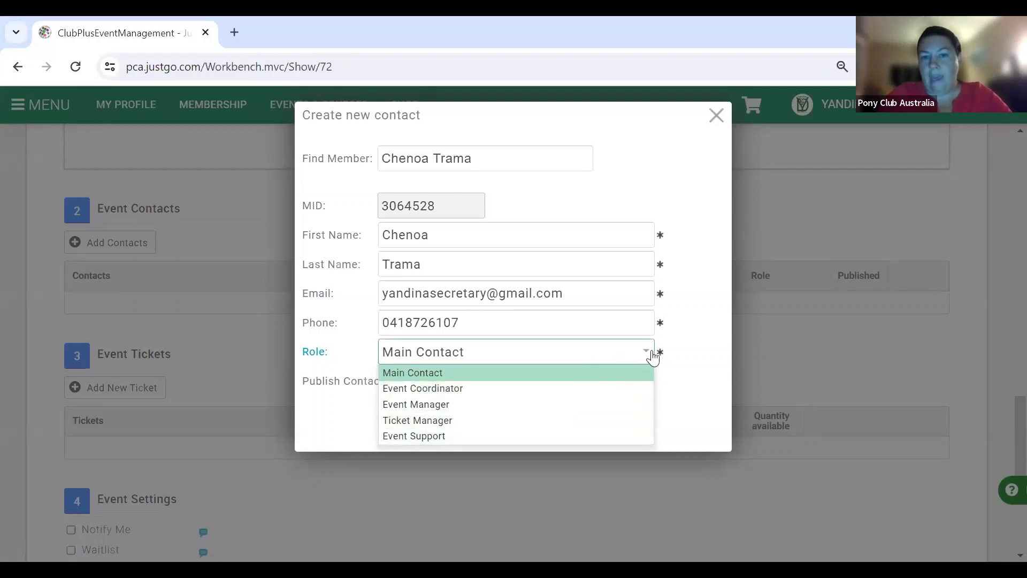
click(650, 353)
click(566, 435)
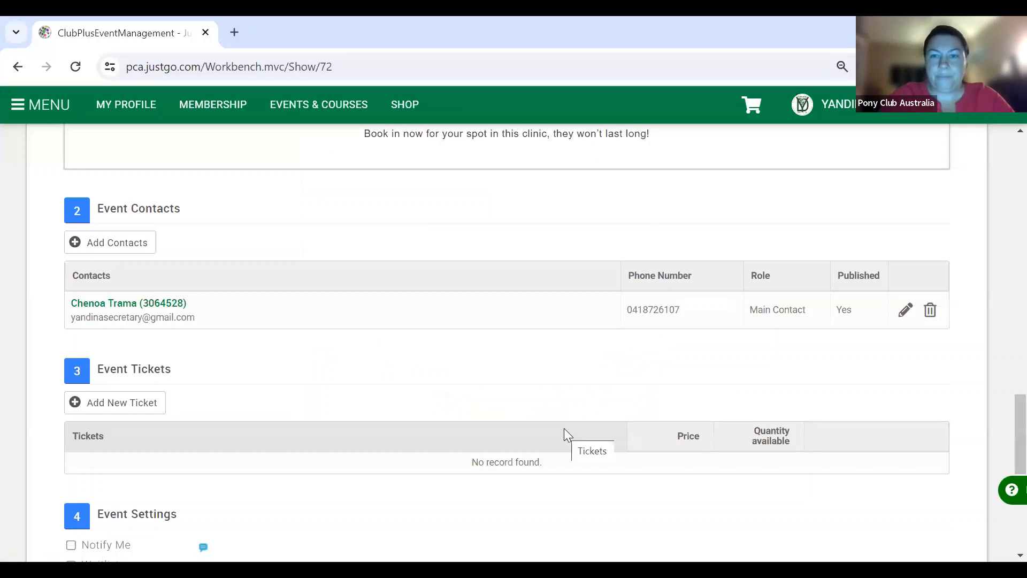
scroll(564, 428, down, 1)
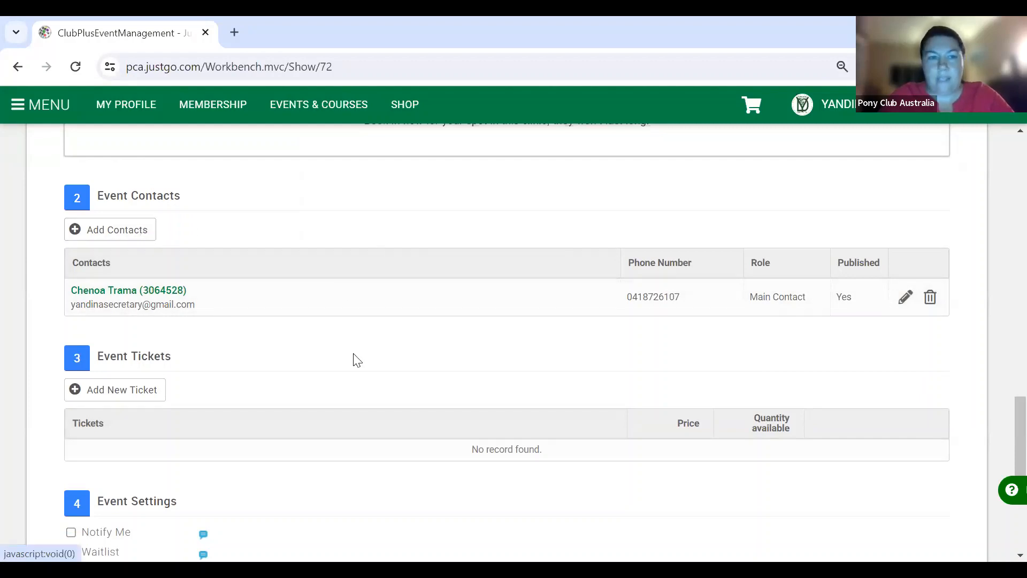
scroll(284, 392, down, 2)
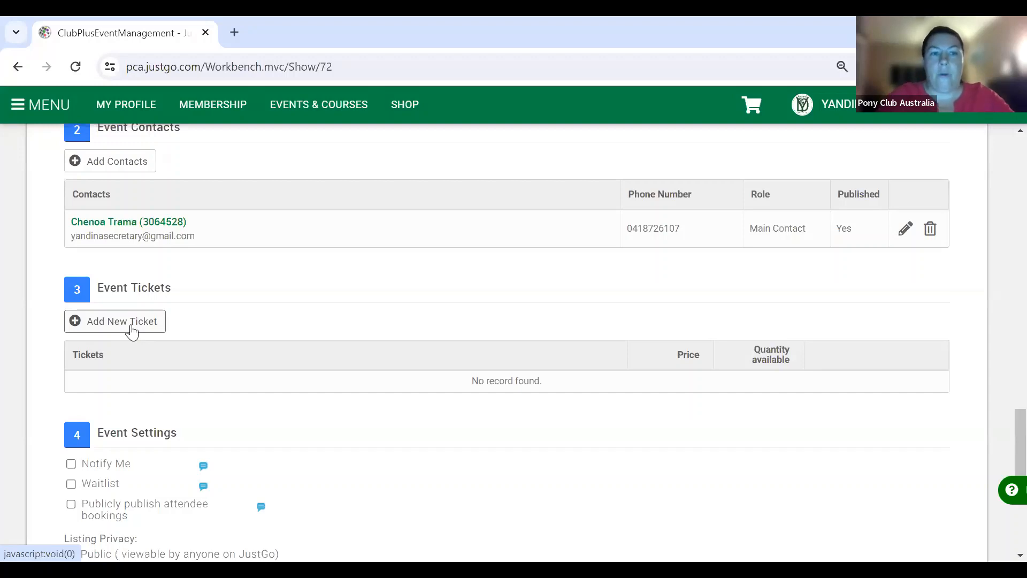
- Add a 'Jump Clinic & Lunch' ticket priced 100.00 with 32 available
click(132, 330)
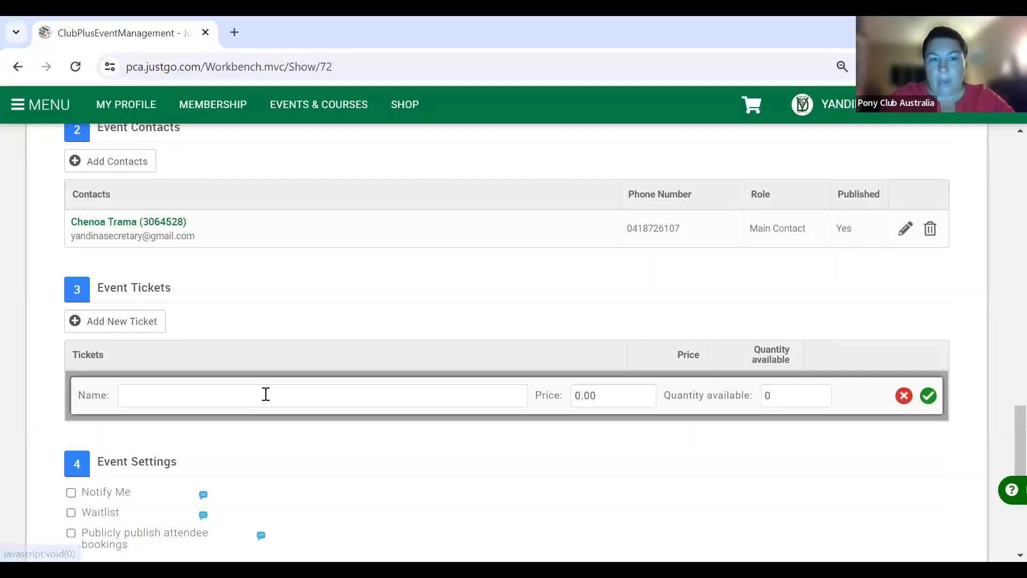
click(265, 395)
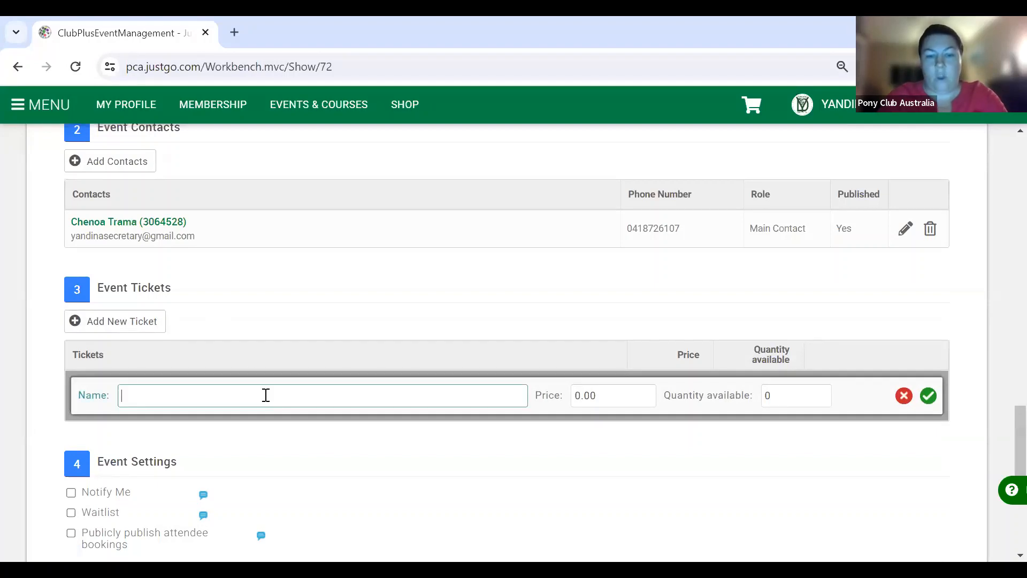
text(Jump)
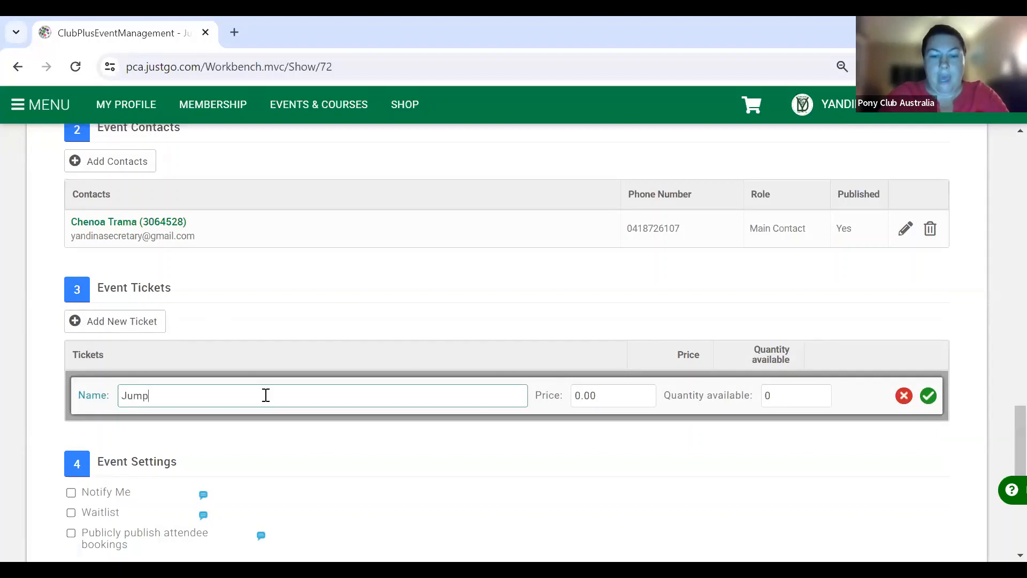
text( Clinic)
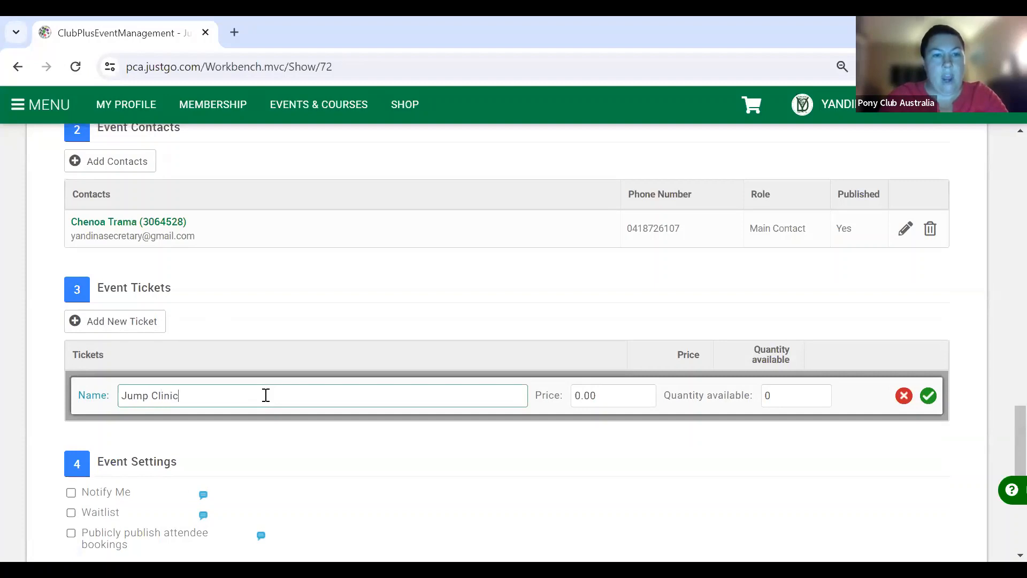
text( & Lu)
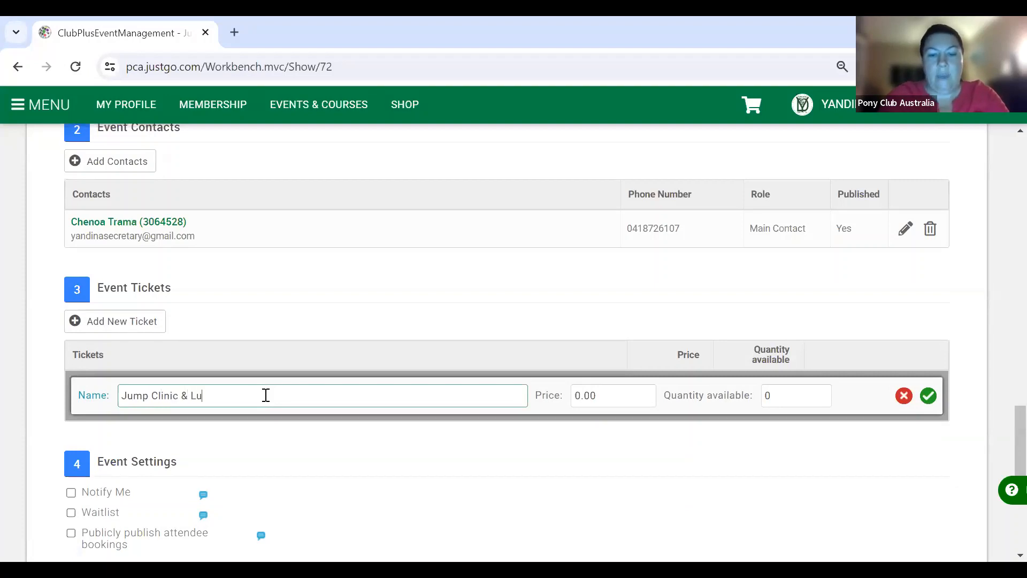
text(nch)
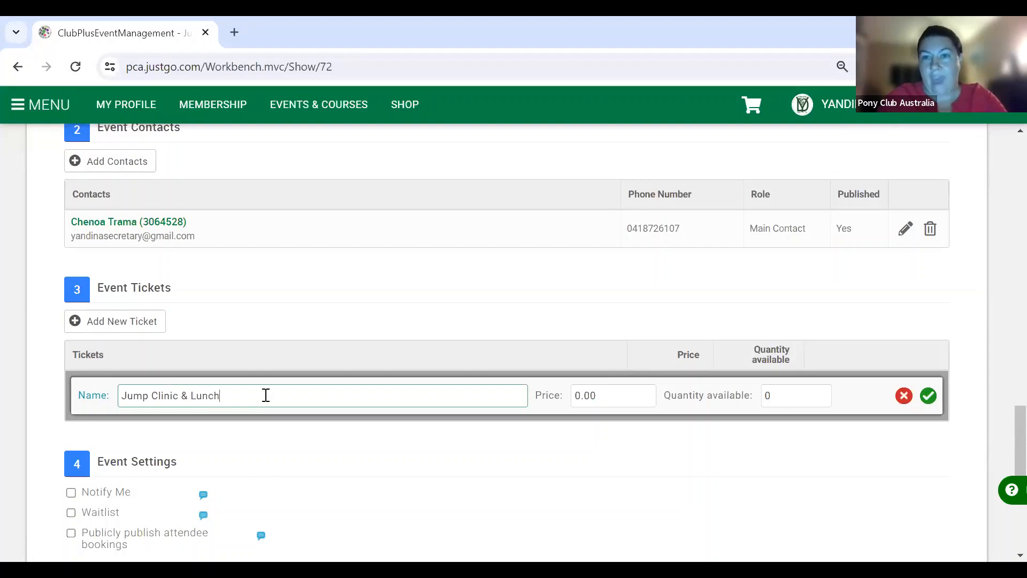
click(577, 394)
text(10)
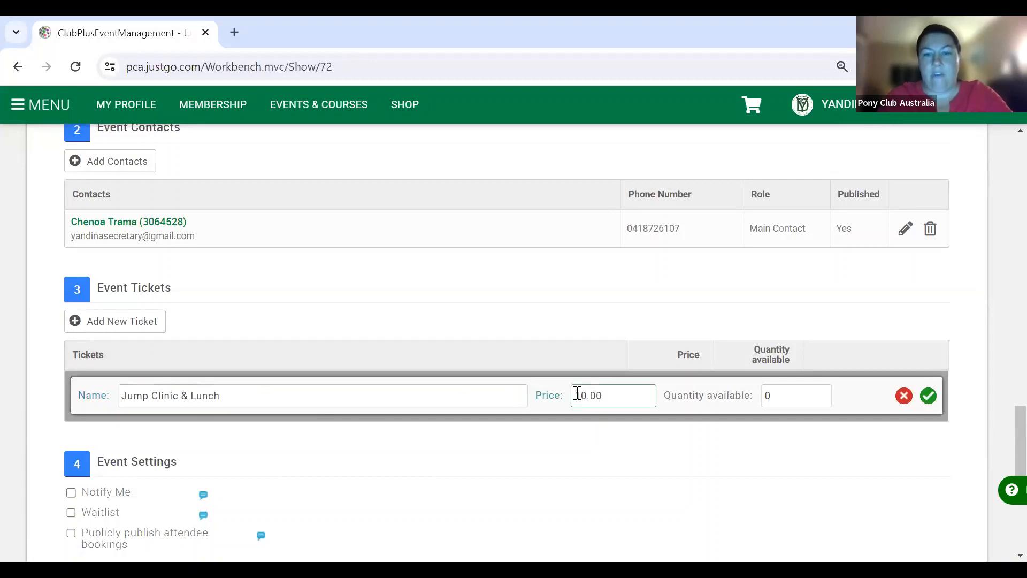
click(788, 395)
key(BackSpace)
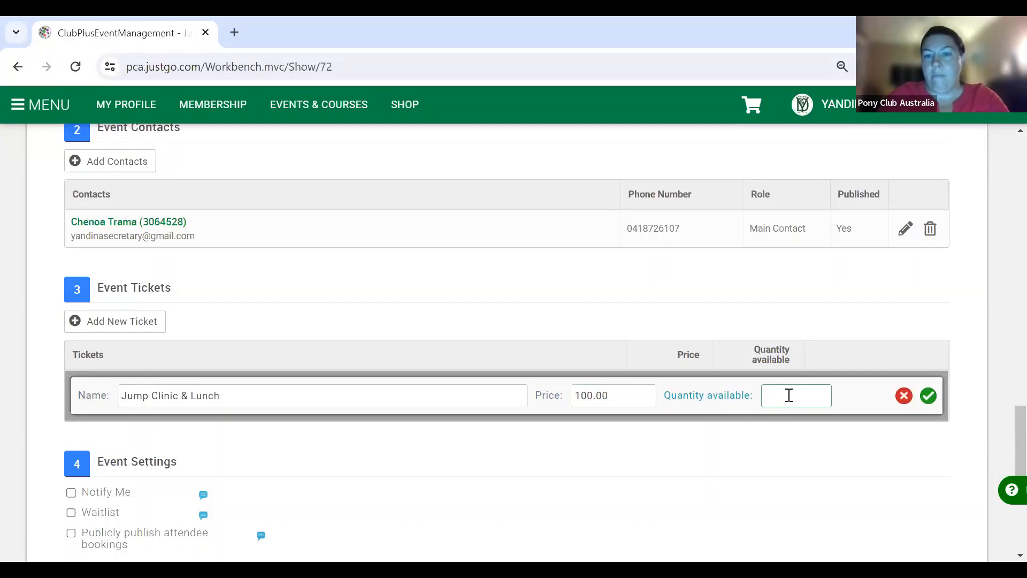
text(32)
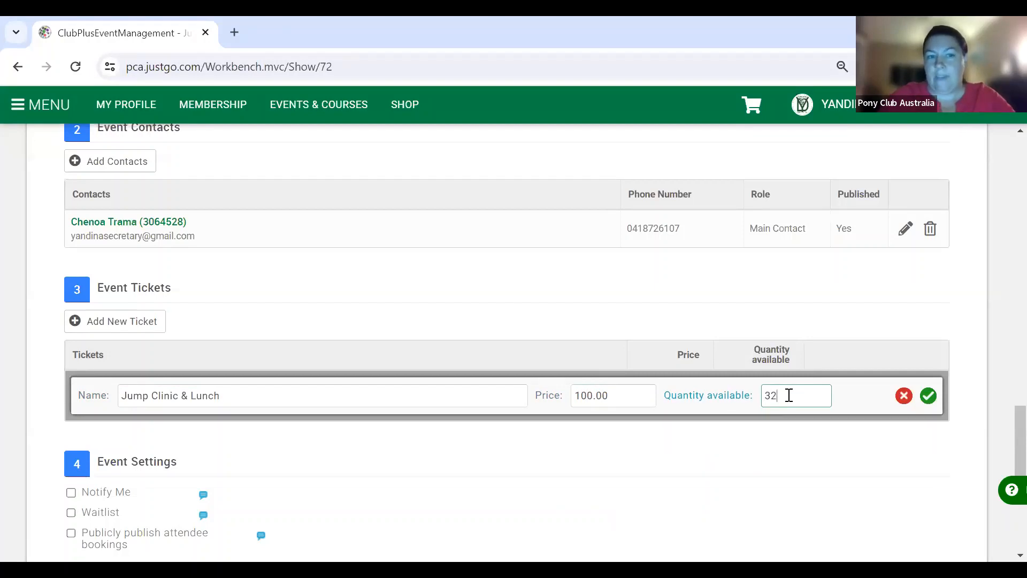
click(930, 397)
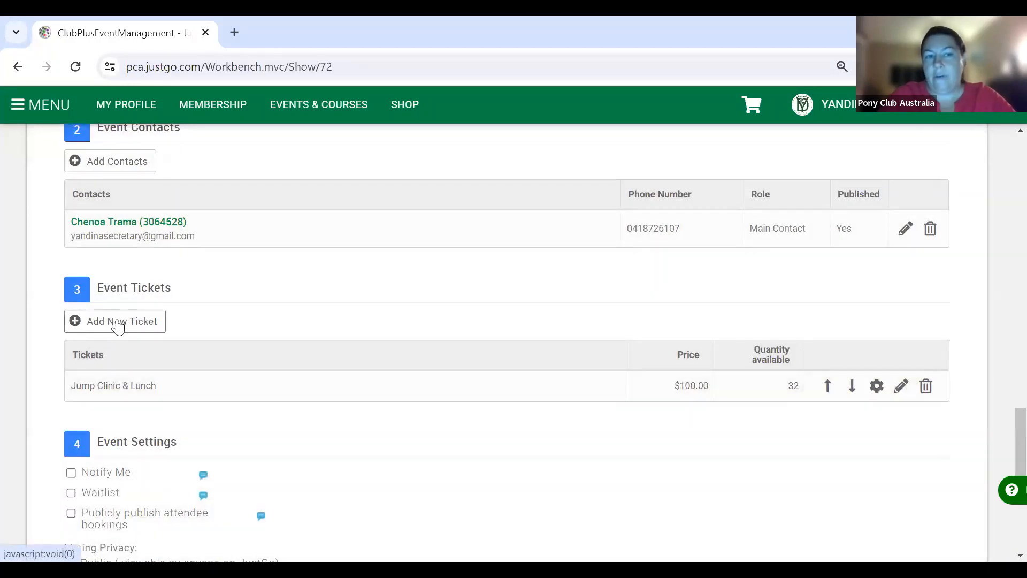
- Add and save a ticket named 'Clinic Lunch' with price 5 and quantity available 50
click(118, 323)
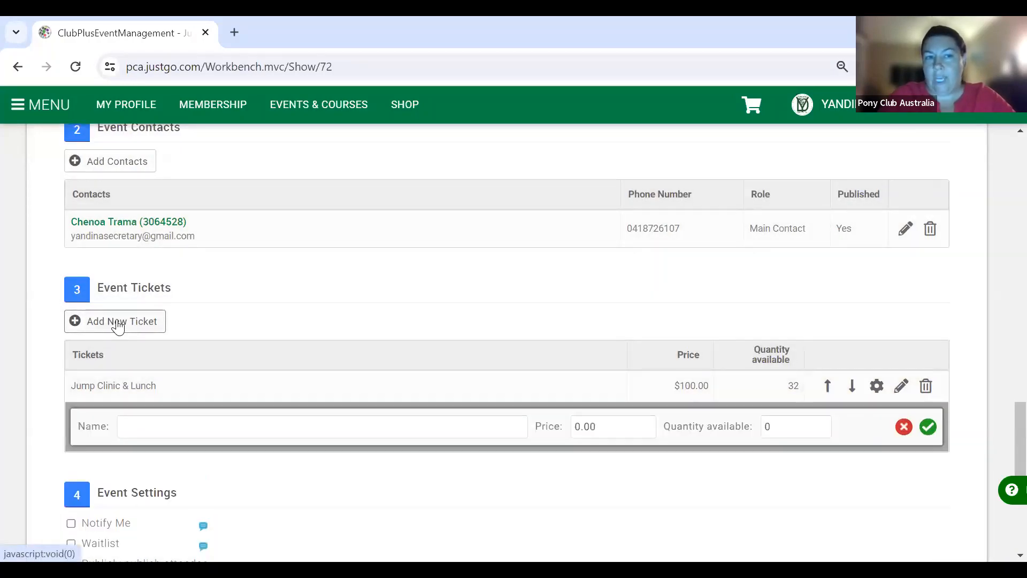
click(193, 424)
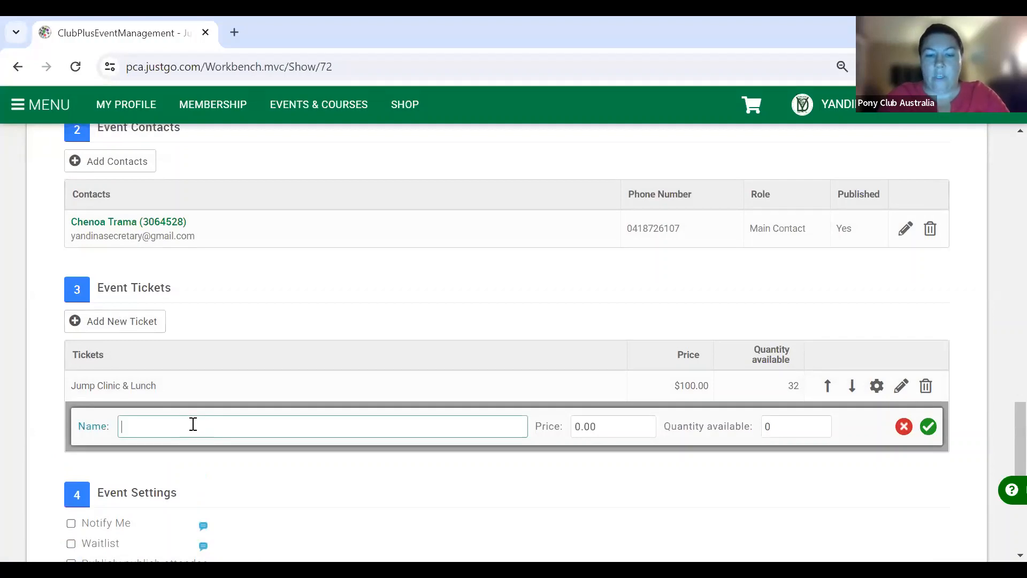
text(Clinic Lunch)
click(581, 426)
key(BackSpace)
text(5)
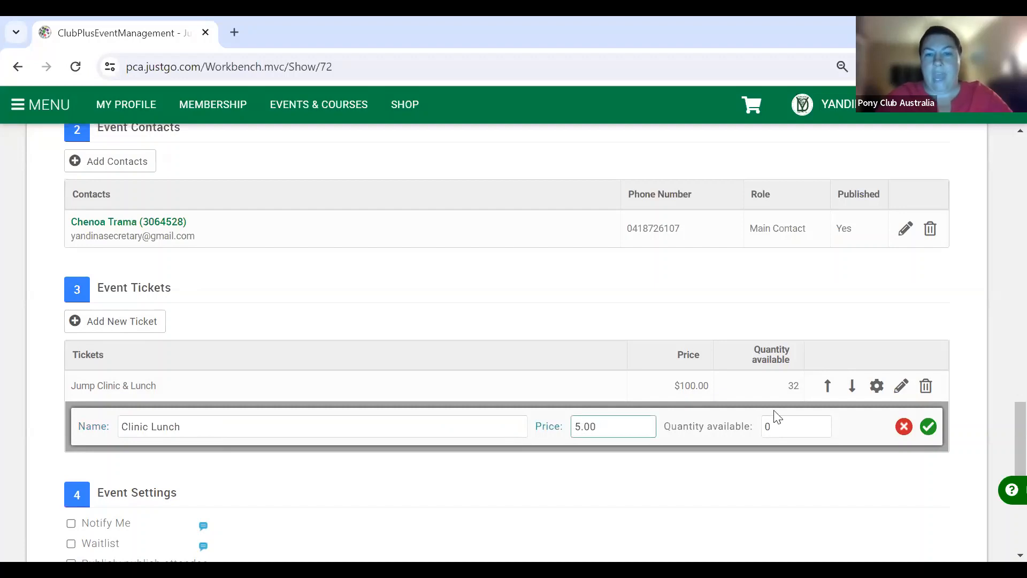
click(786, 428)
key(BackSpace)
text(50)
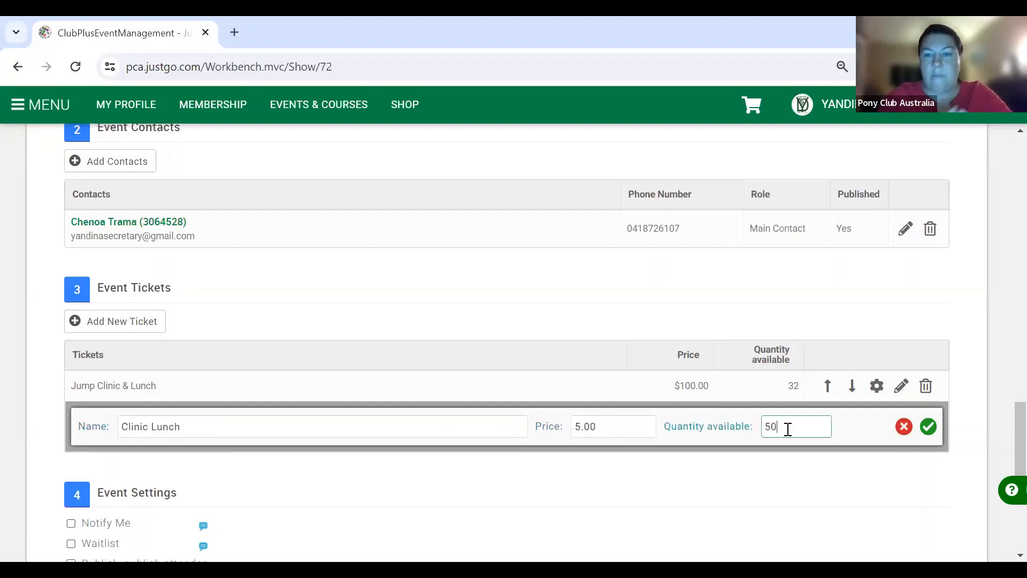
click(928, 428)
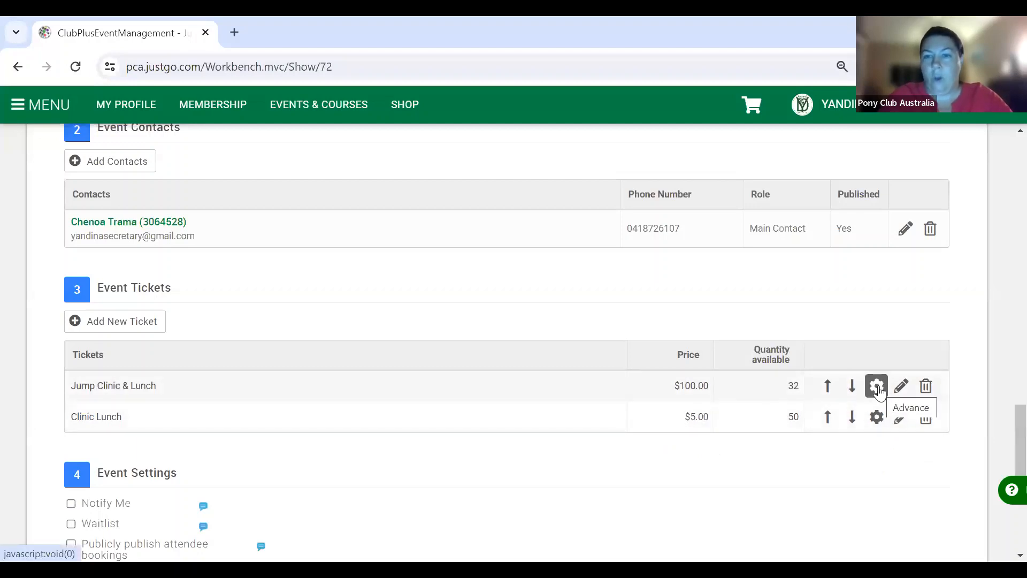
- In Jump Clinic & Lunch's advanced settings, enable ticket availability dates with timezone Australia/Brisbane
click(878, 387)
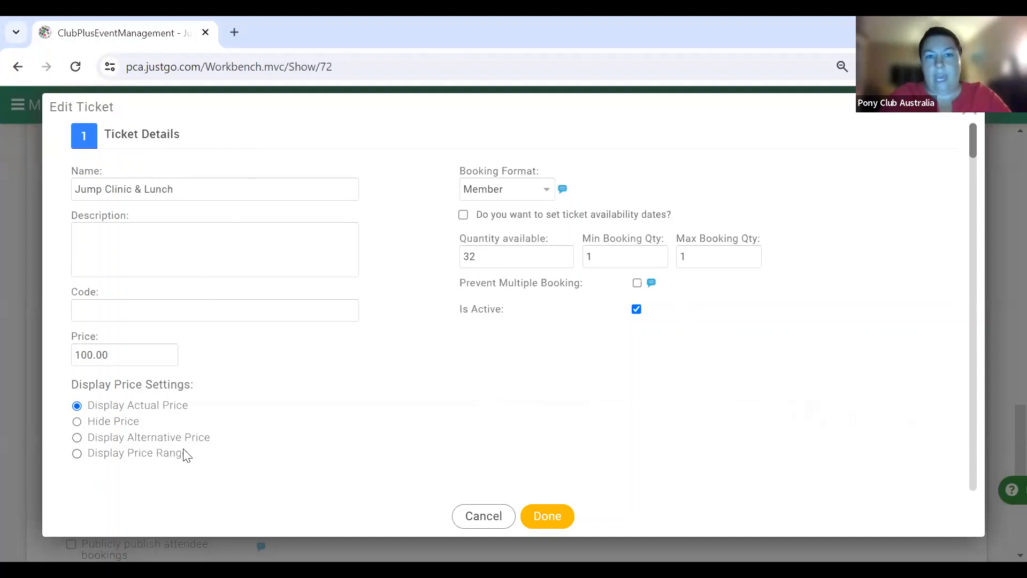
click(463, 215)
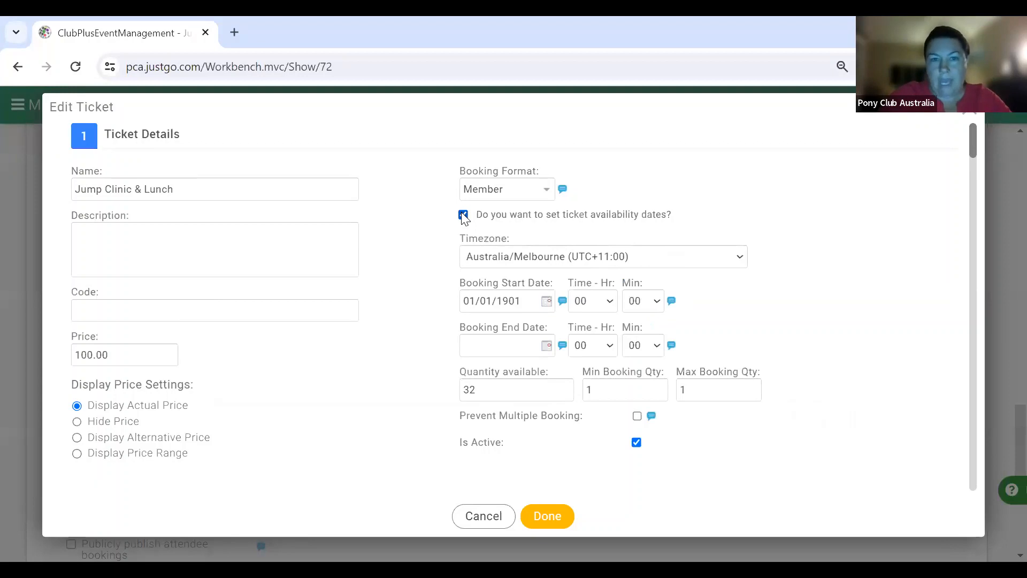
click(650, 257)
click(647, 304)
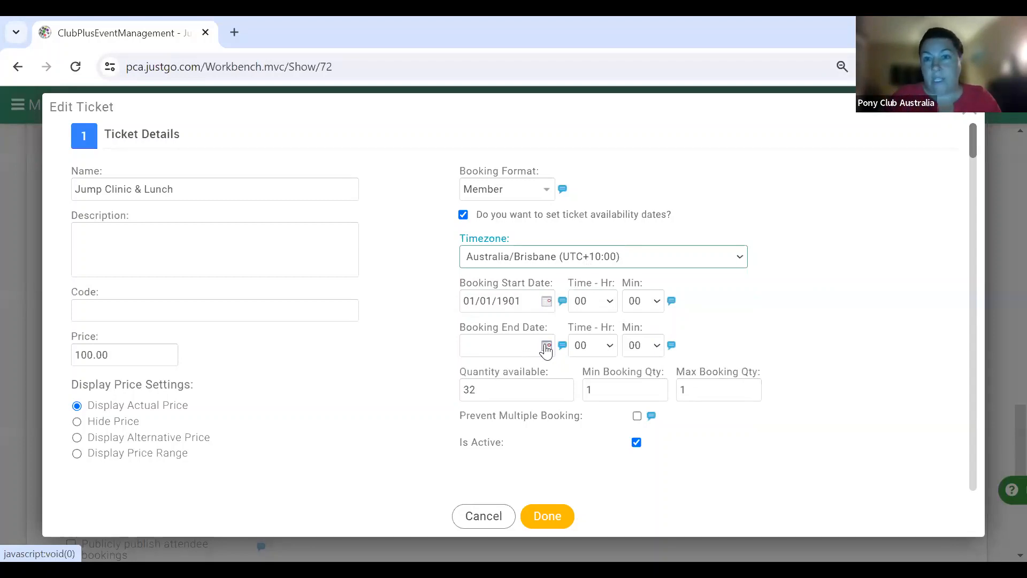
click(547, 301)
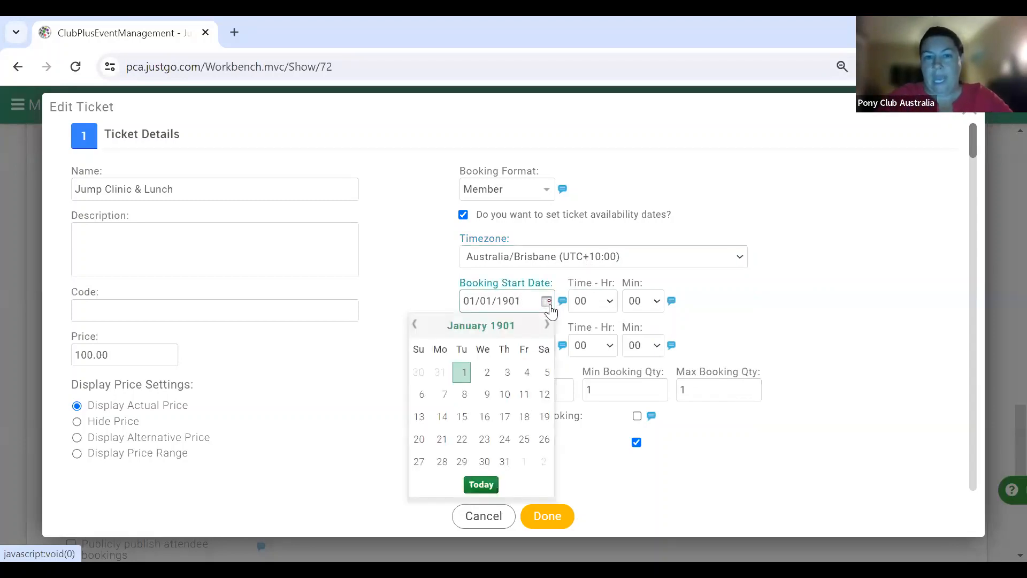
- Set the booking end date to 10/04/2024 and the end hour to 22
click(434, 293)
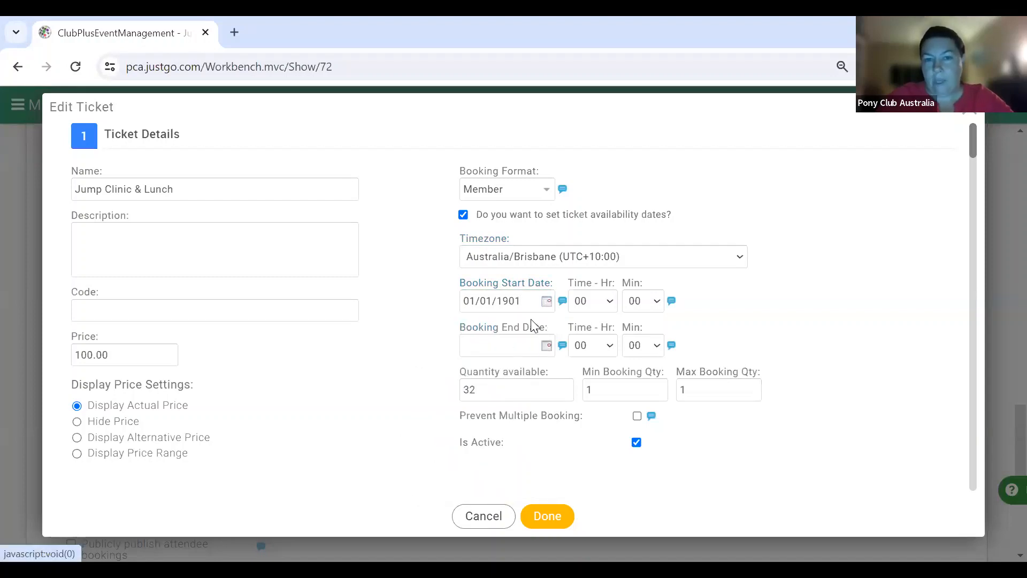
click(547, 348)
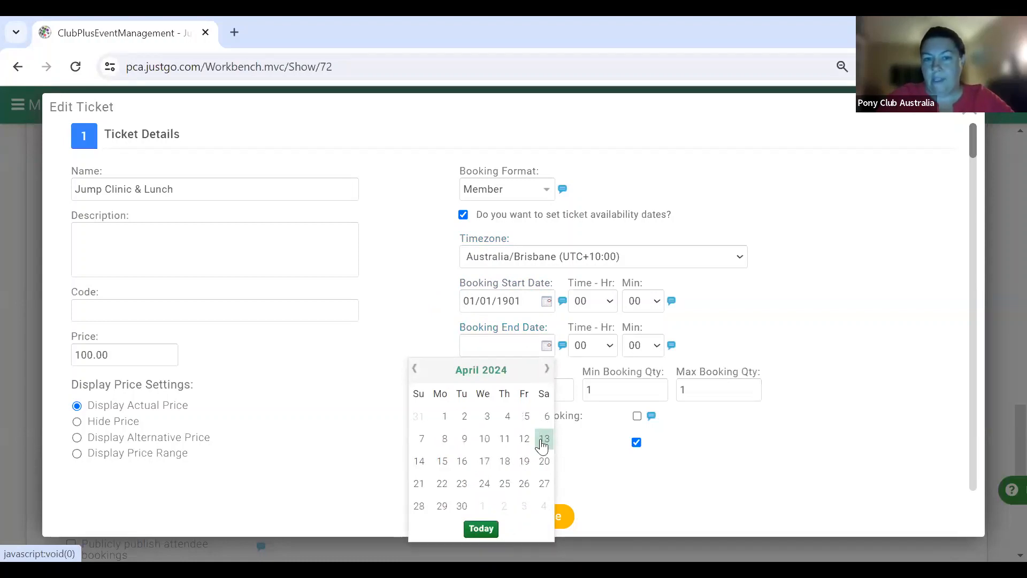
click(483, 438)
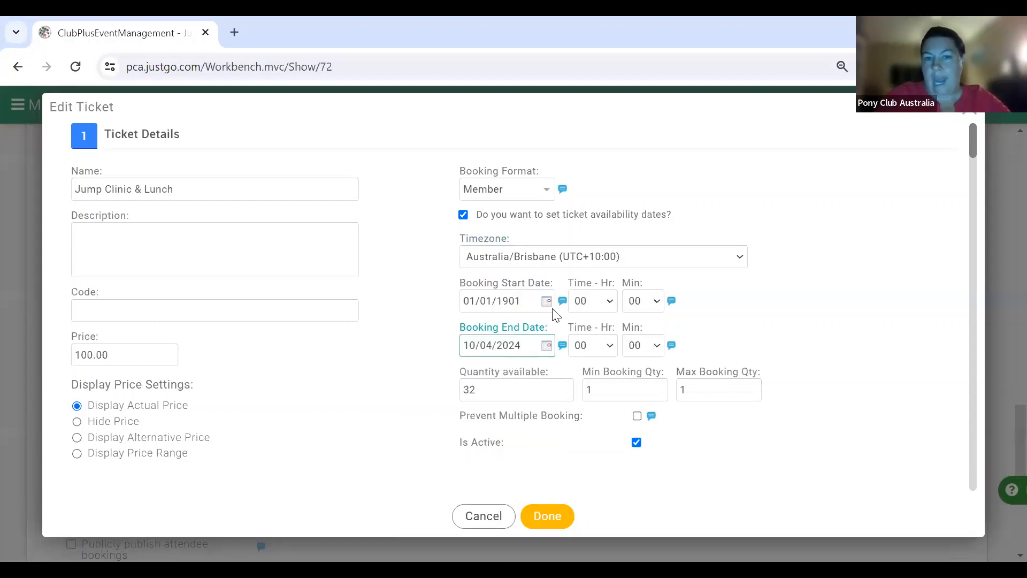
click(606, 343)
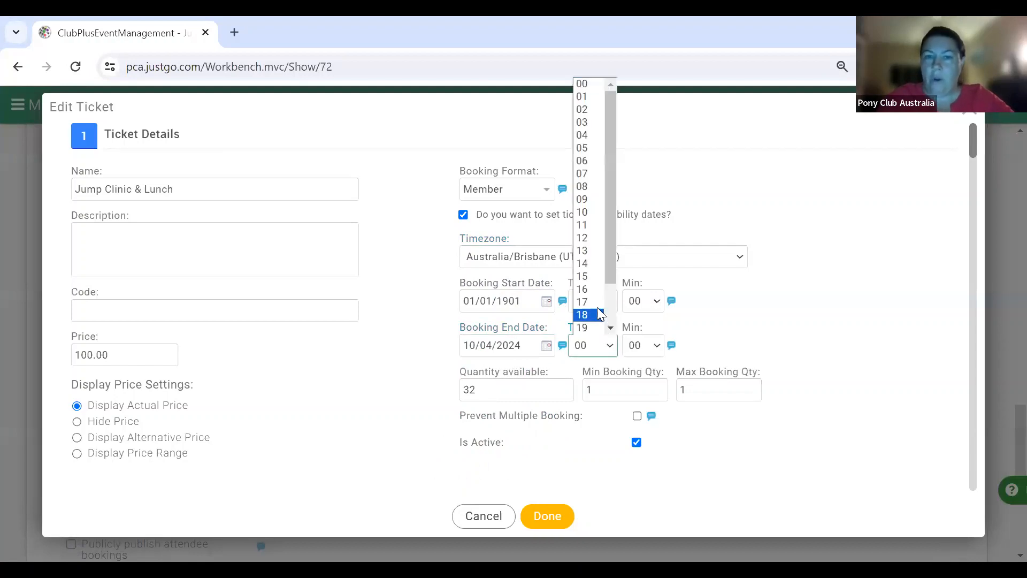
scroll(605, 316, down, 2)
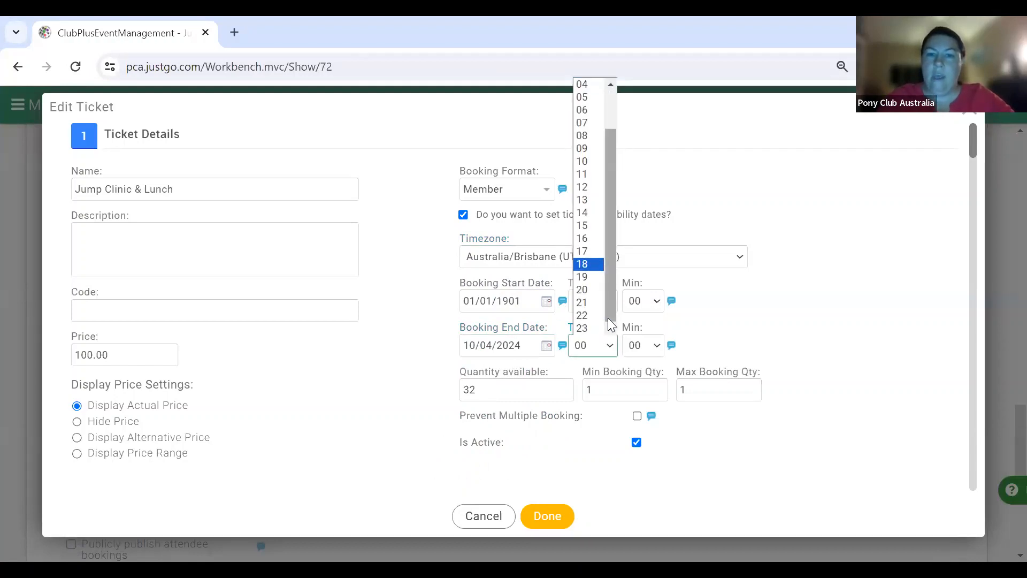
click(596, 314)
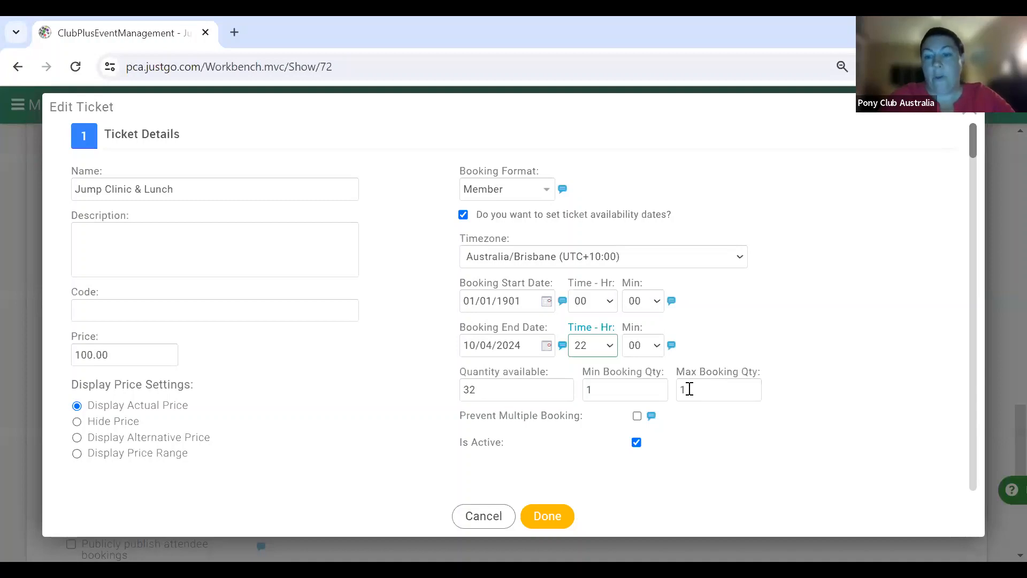
click(690, 389)
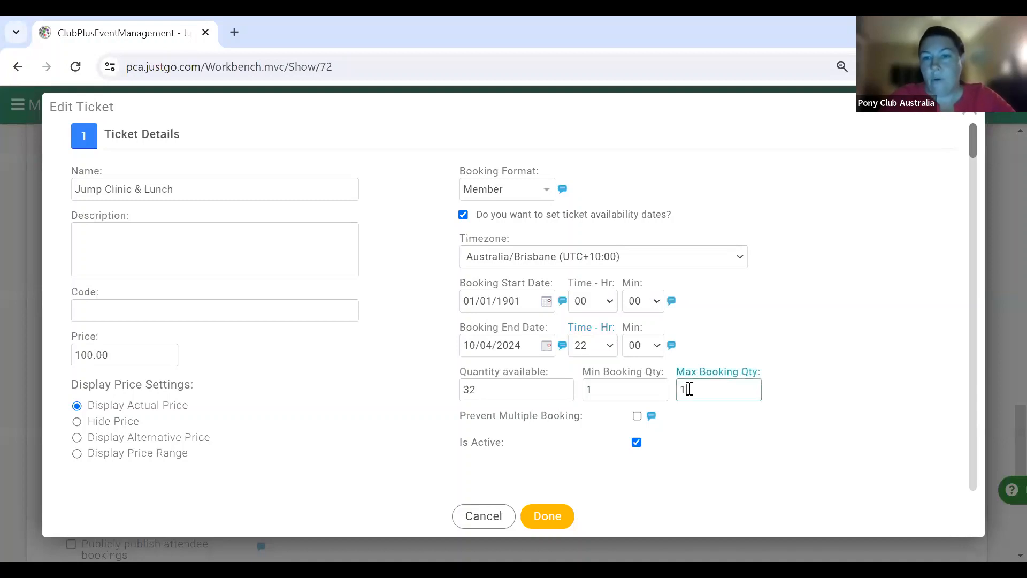
key(BackSpace)
text(2)
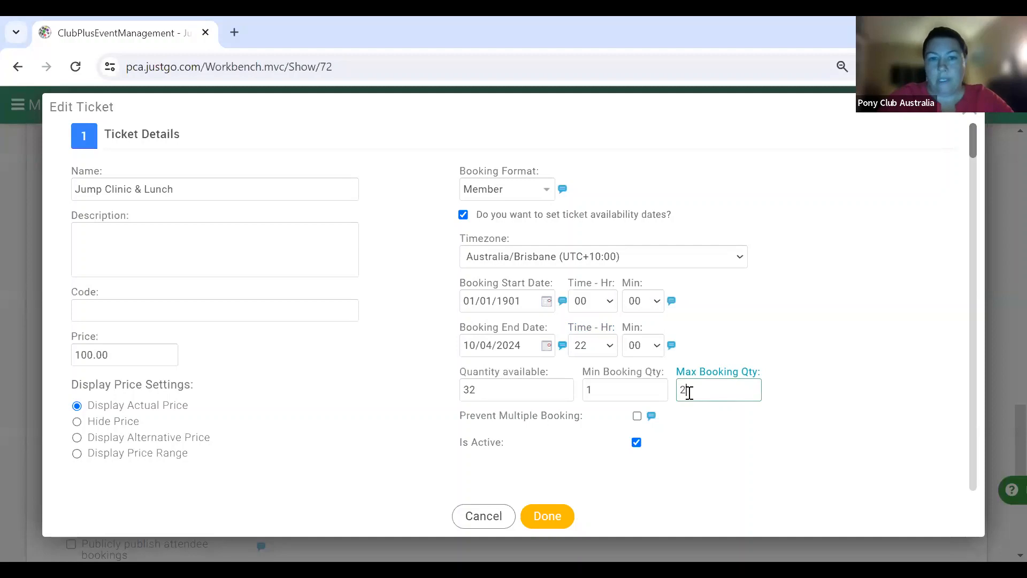
key(BackSpace)
text(1)
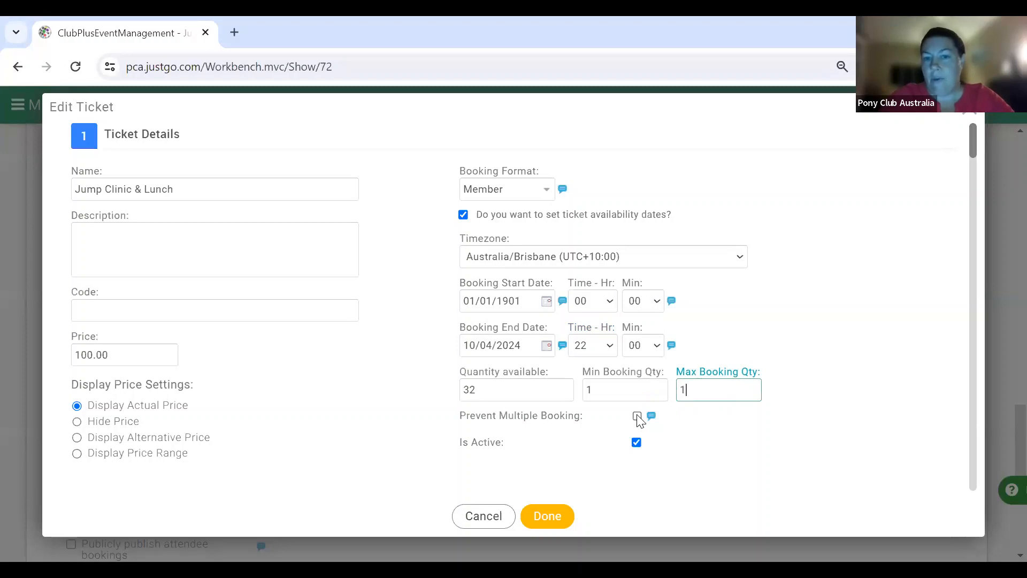
mouse_move(653, 416)
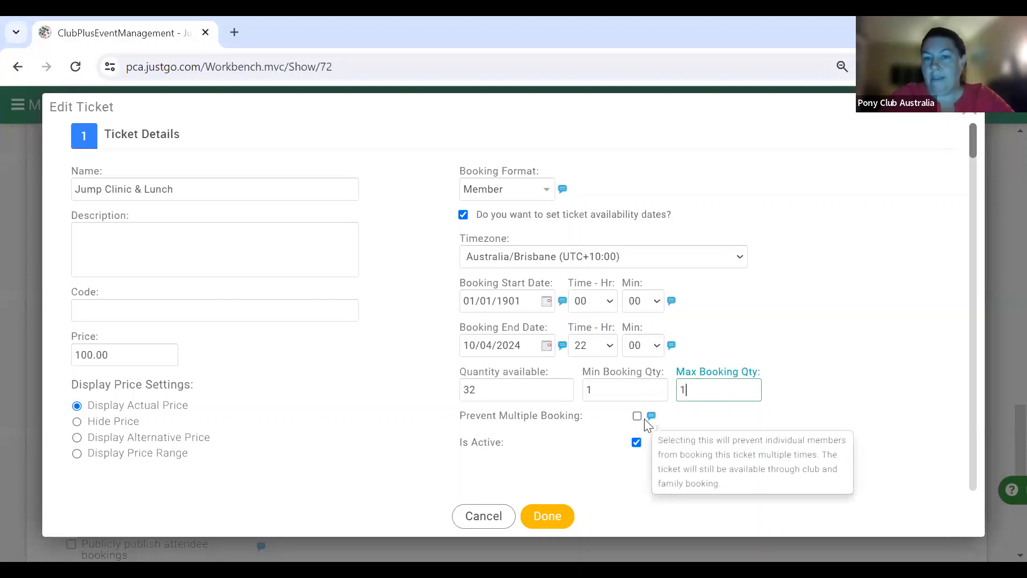
click(651, 417)
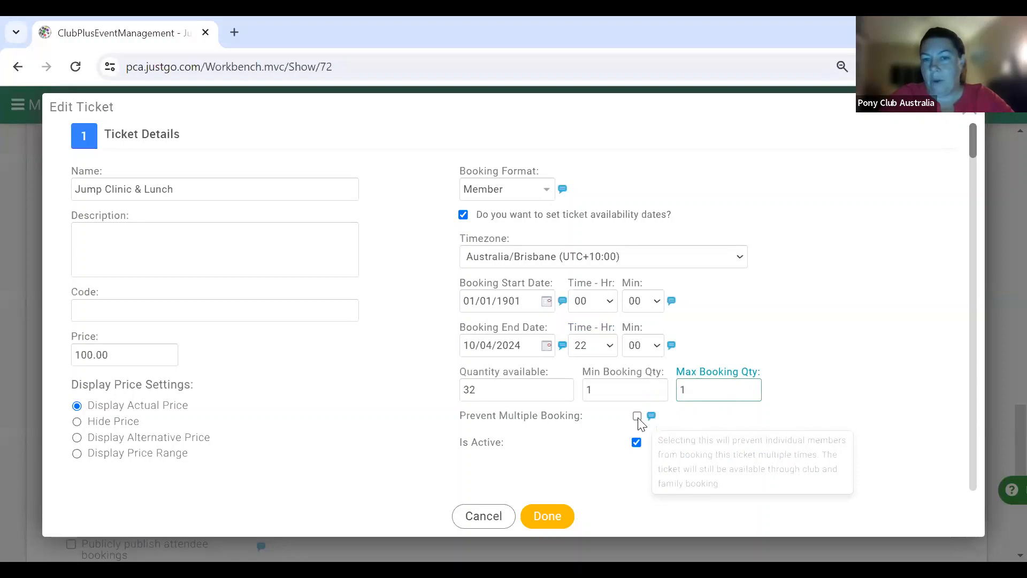
click(652, 417)
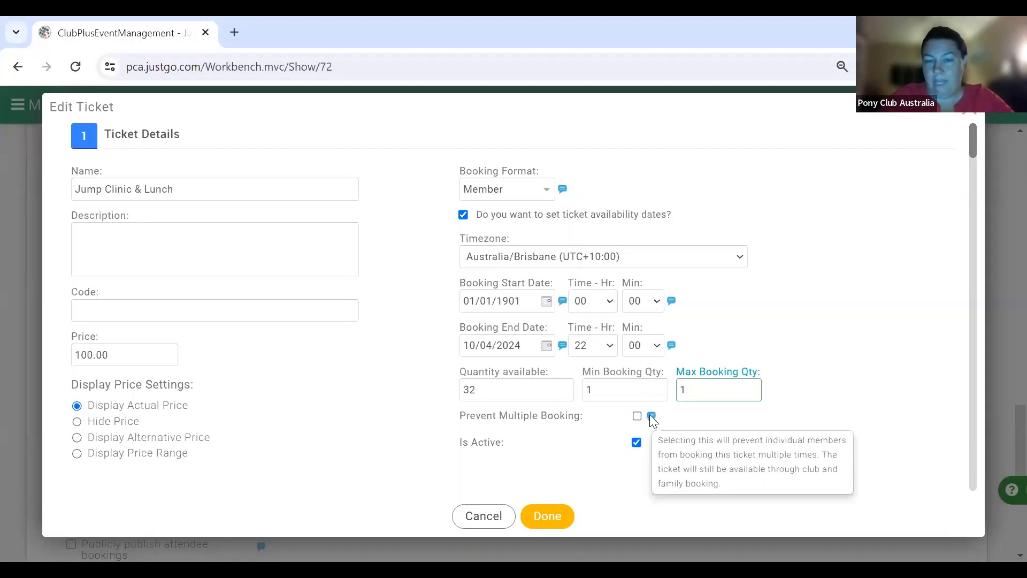
scroll(651, 418, down, 3)
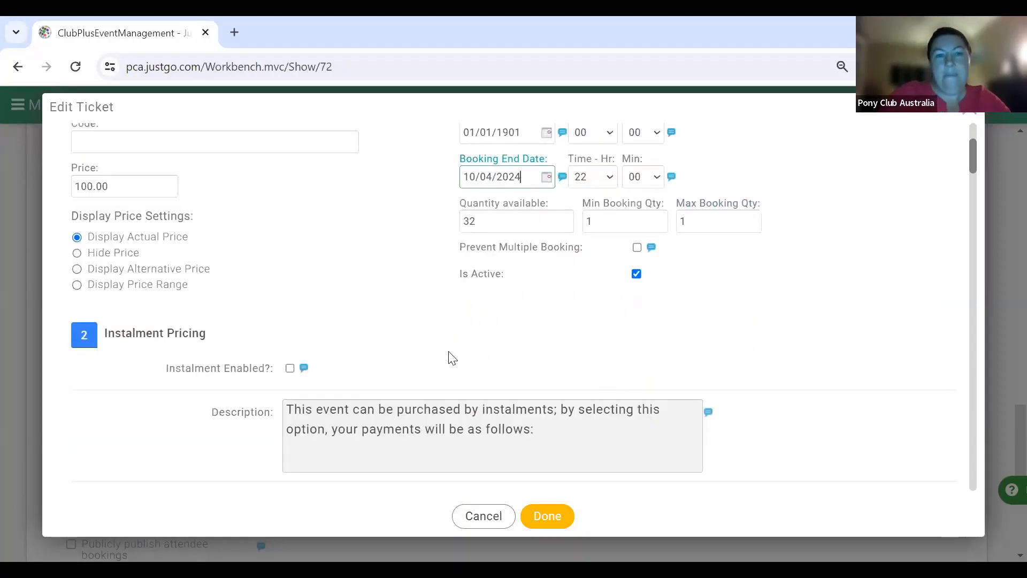
scroll(419, 355, down, 3)
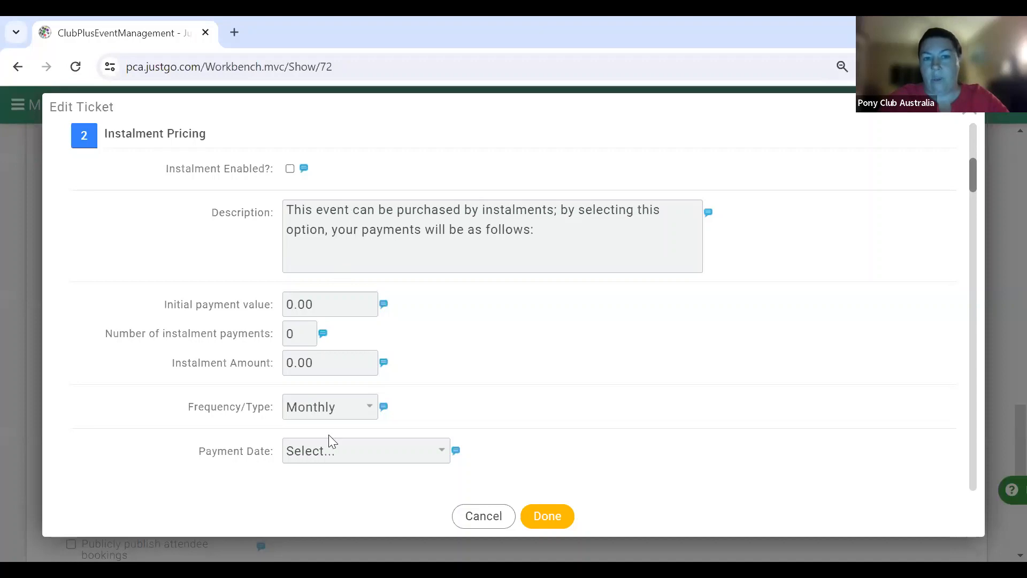
scroll(510, 420, down, 6)
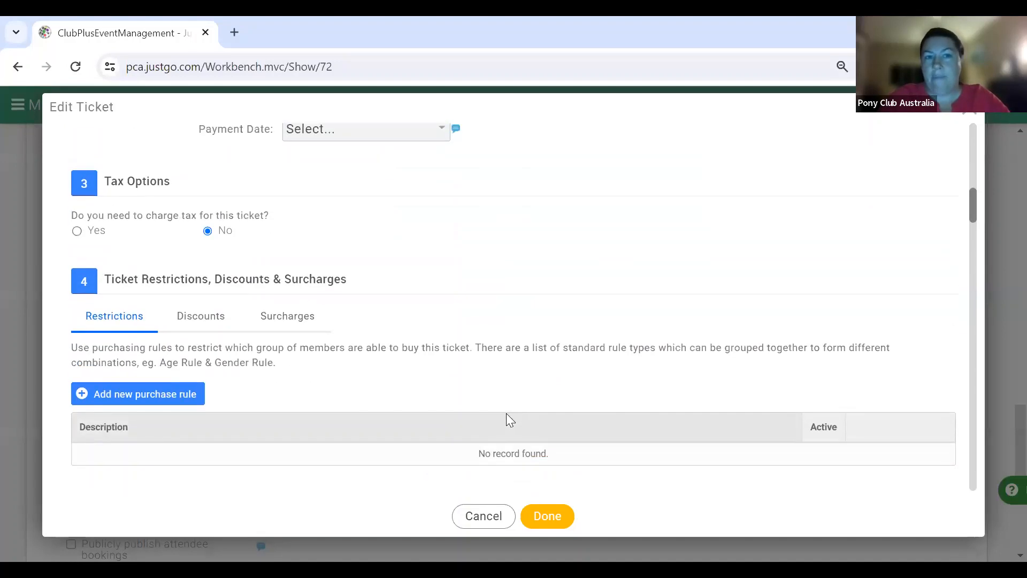
scroll(270, 166, down, 1)
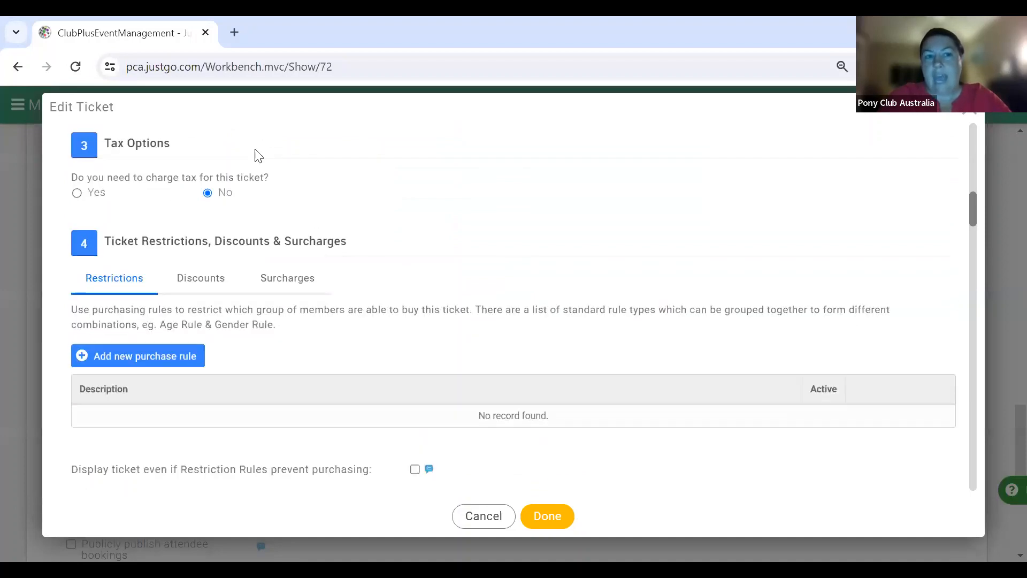
scroll(285, 178, down, 3)
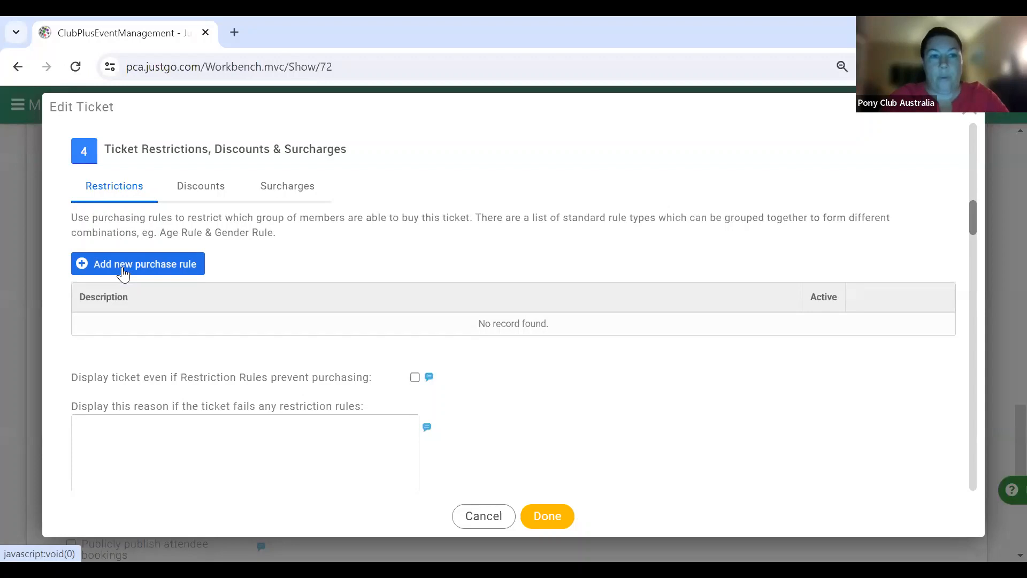
- Add a new purchase rule with description 'Non Financial Members'
click(123, 273)
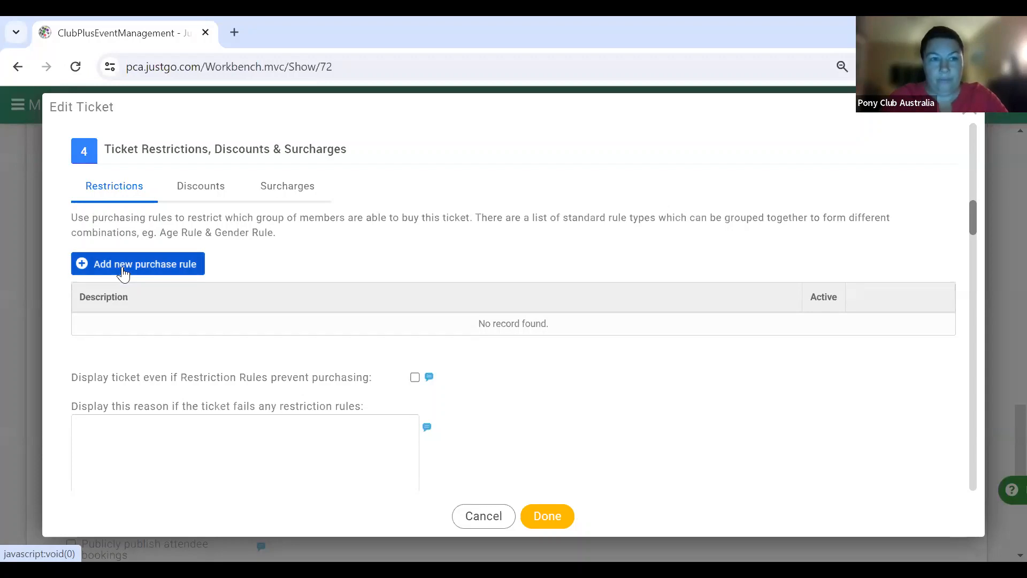
scroll(280, 328, down, 2)
scroll(283, 330, down, 2)
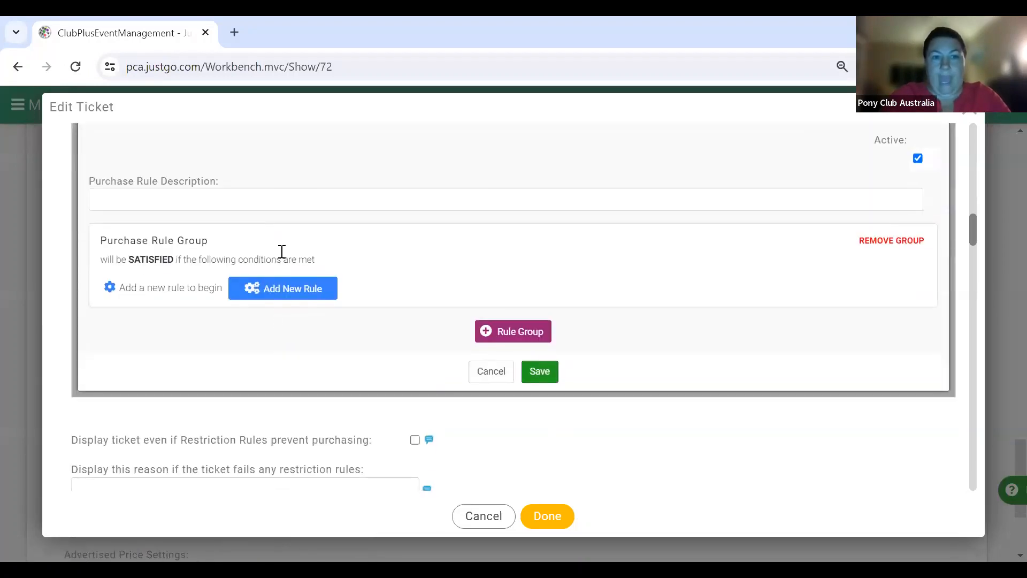
click(278, 199)
text(No)
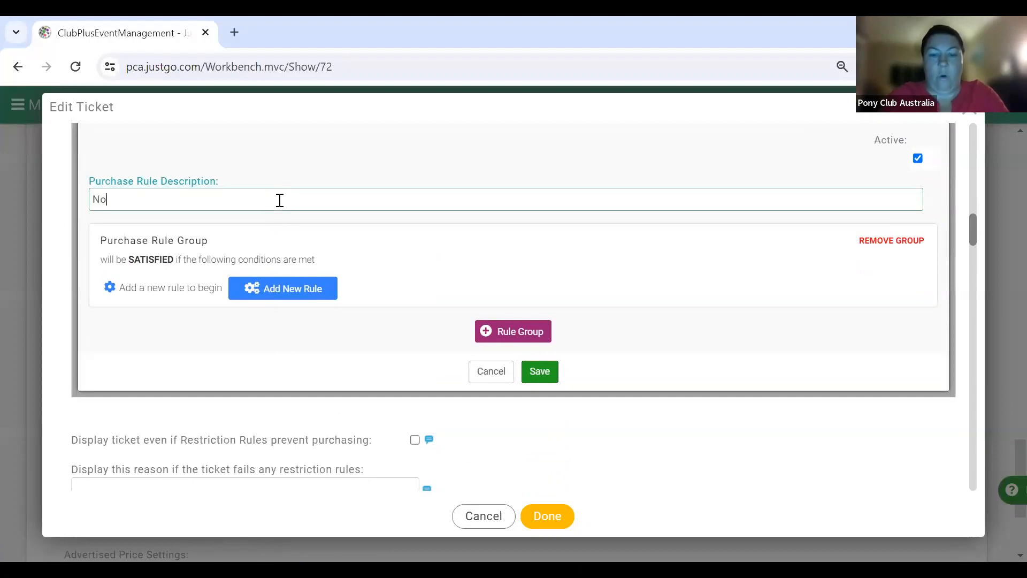
text(n Finan)
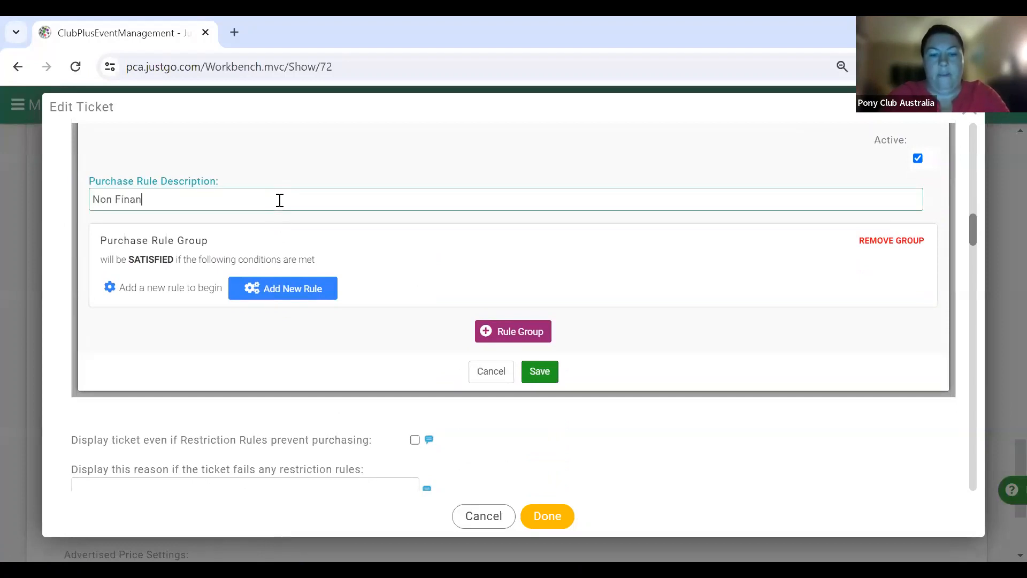
text(cial Members)
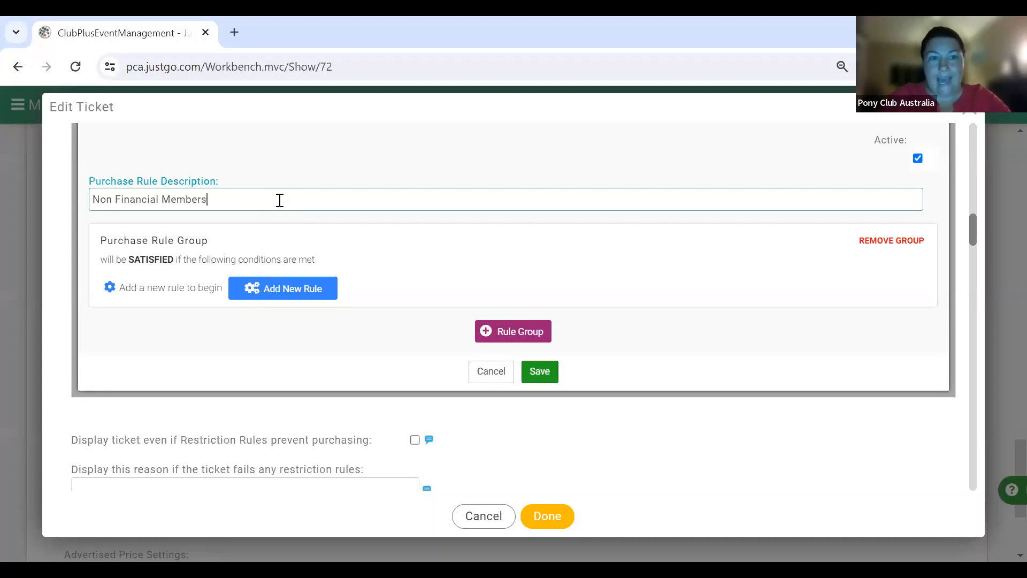
click(296, 291)
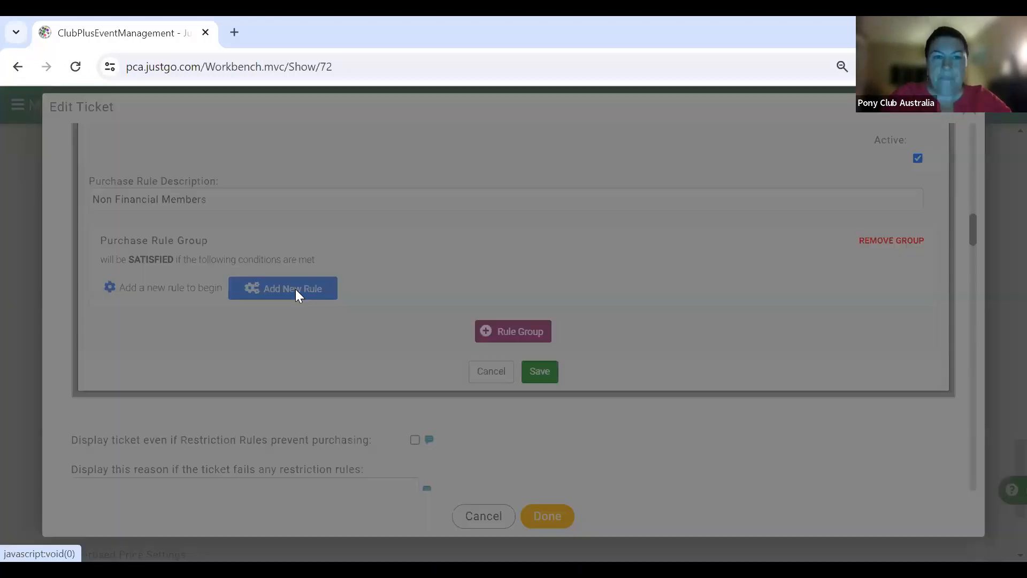
- Add the 'Member has any of the following memberships' condition from Membership/Affiliation Rules
scroll(373, 327, down, 3)
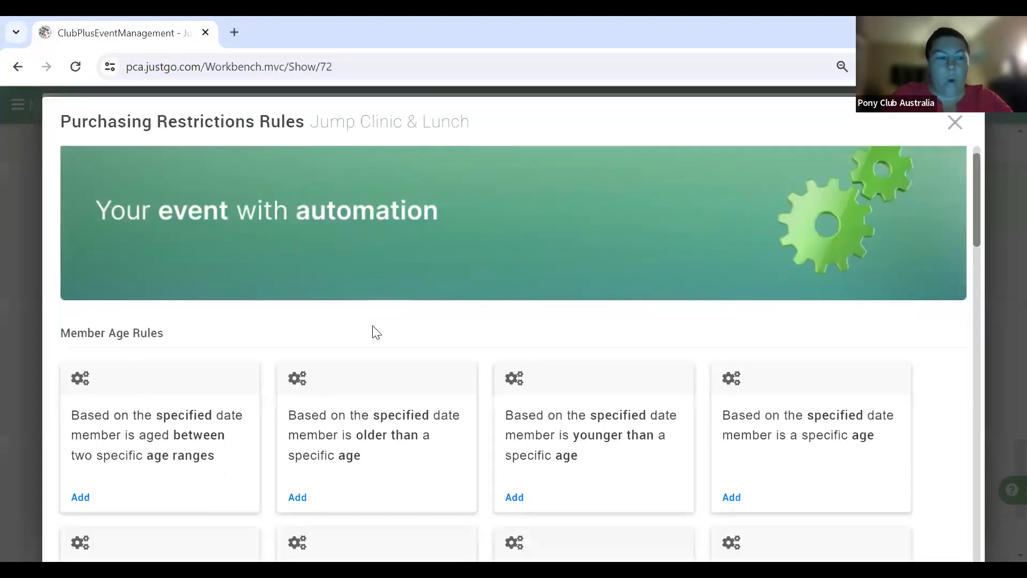
scroll(376, 331, down, 5)
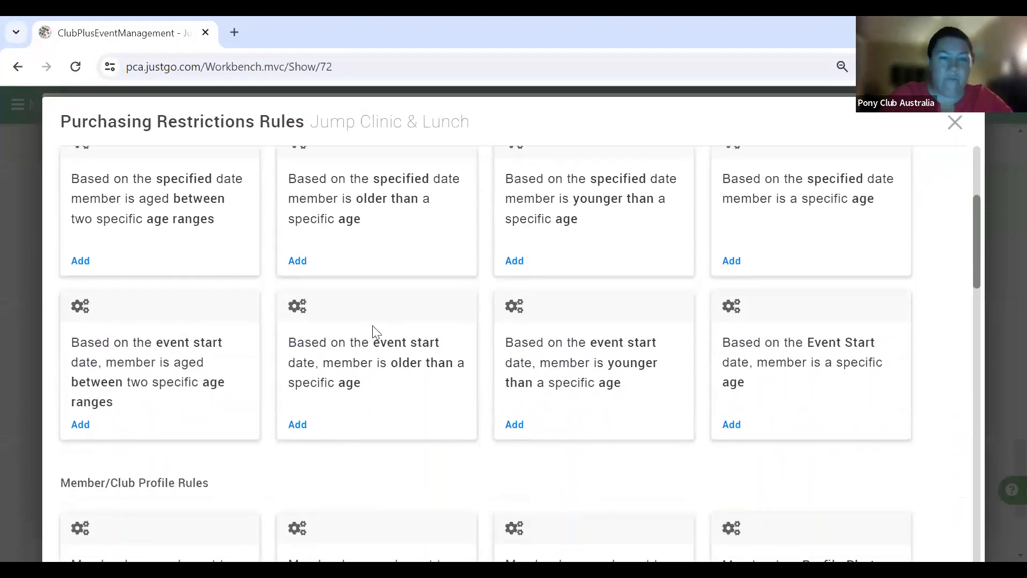
scroll(373, 330, down, 6)
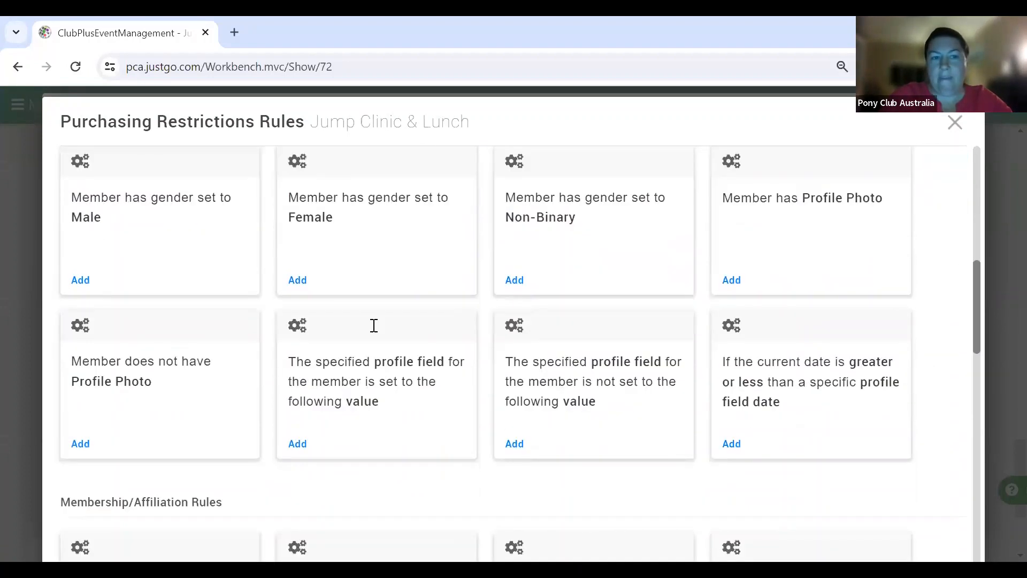
scroll(373, 327, down, 2)
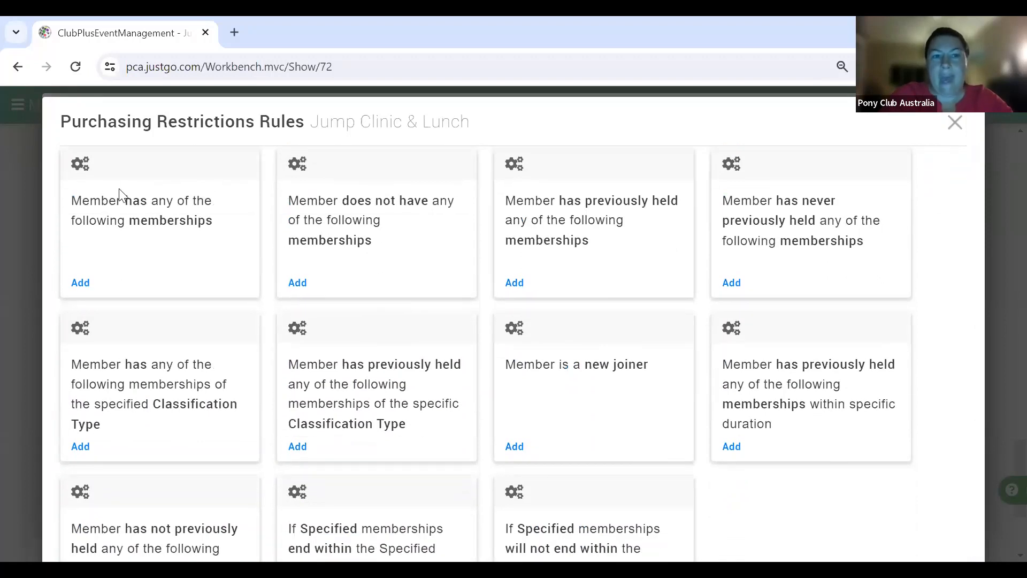
click(81, 282)
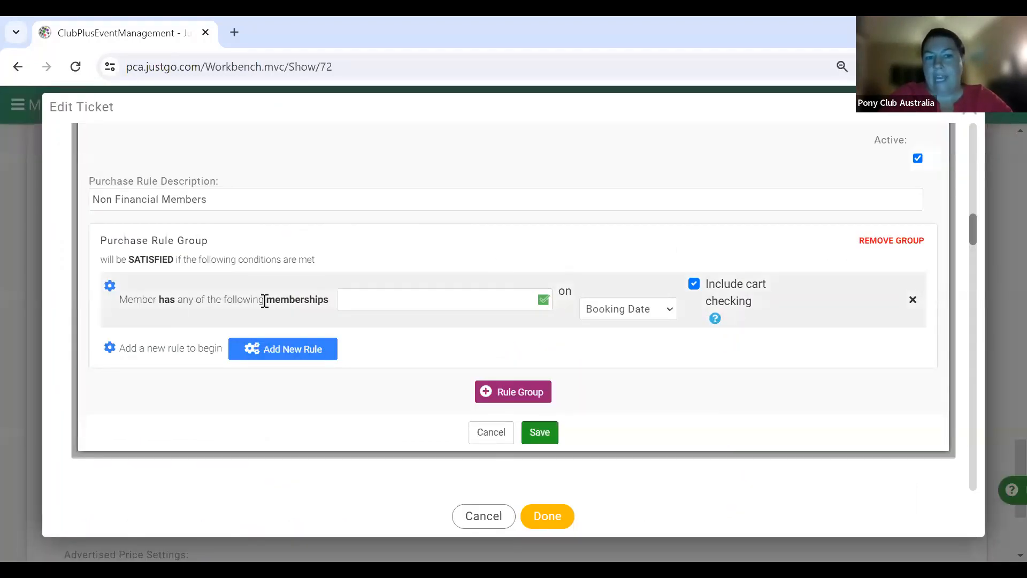
click(544, 307)
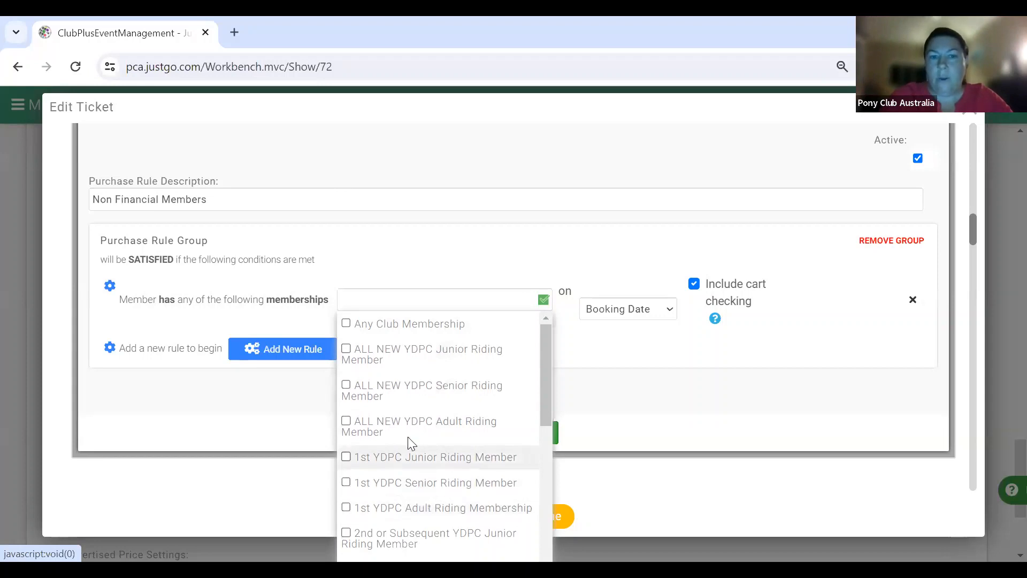
- Choose Any Club Membership for the membership condition
scroll(413, 503, down, 3)
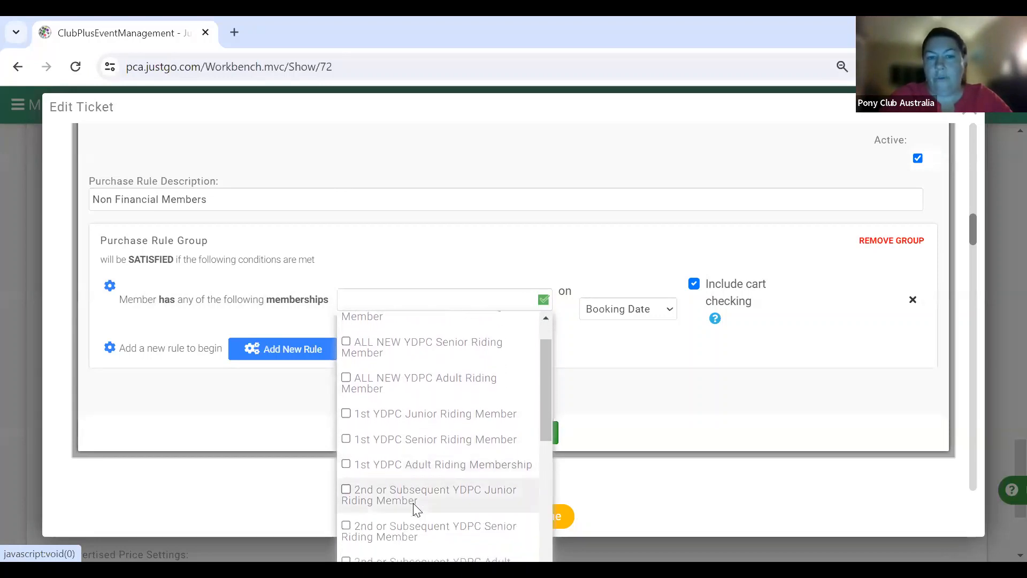
scroll(415, 508, down, 3)
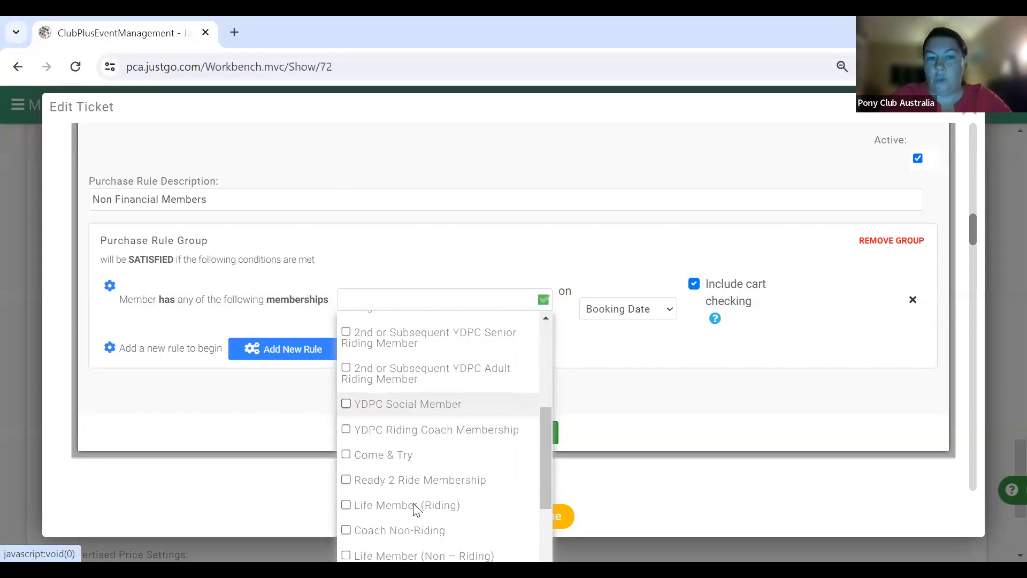
scroll(415, 508, down, 3)
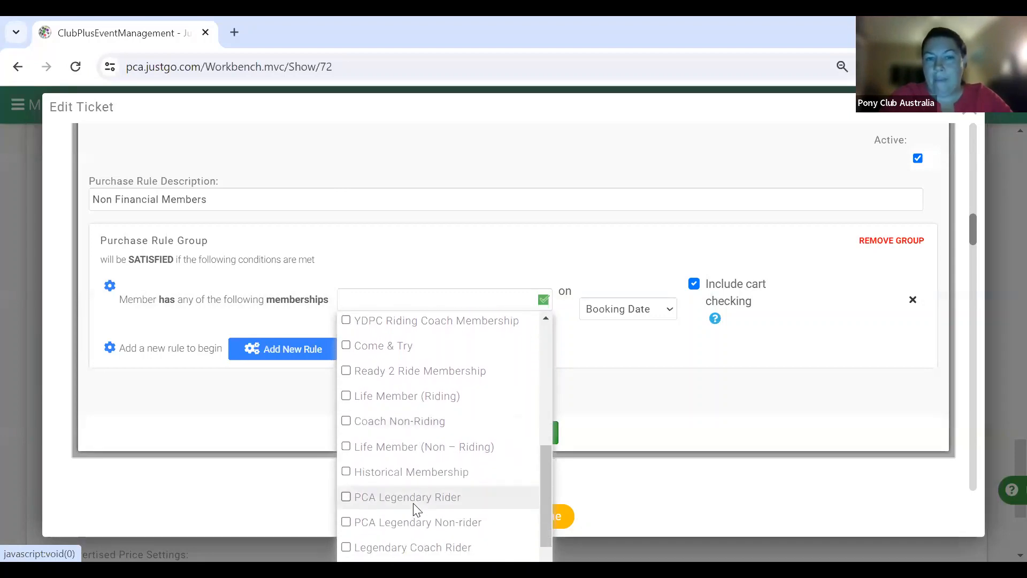
scroll(414, 508, down, 2)
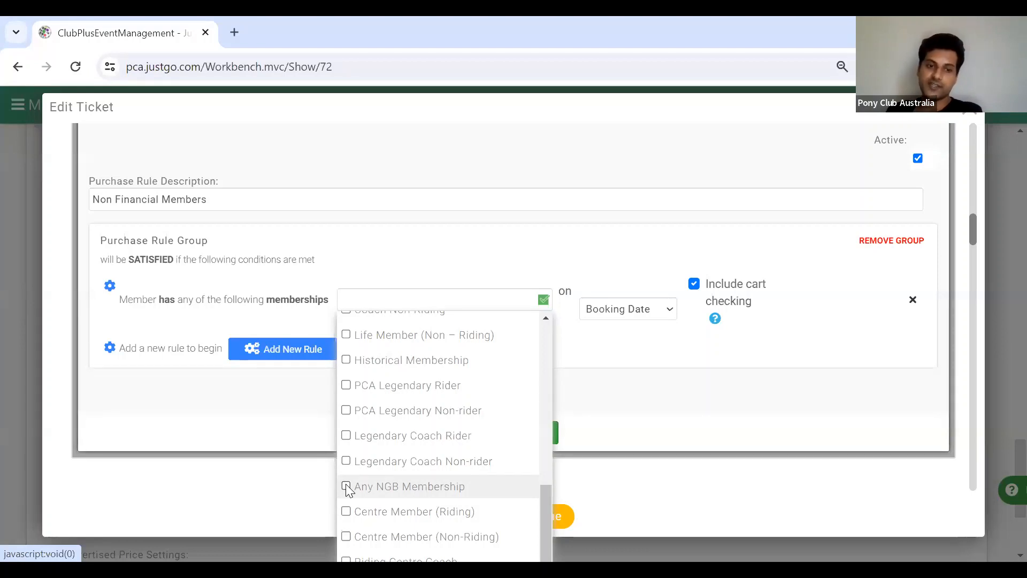
scroll(385, 444, up, 5)
scroll(388, 447, up, 2)
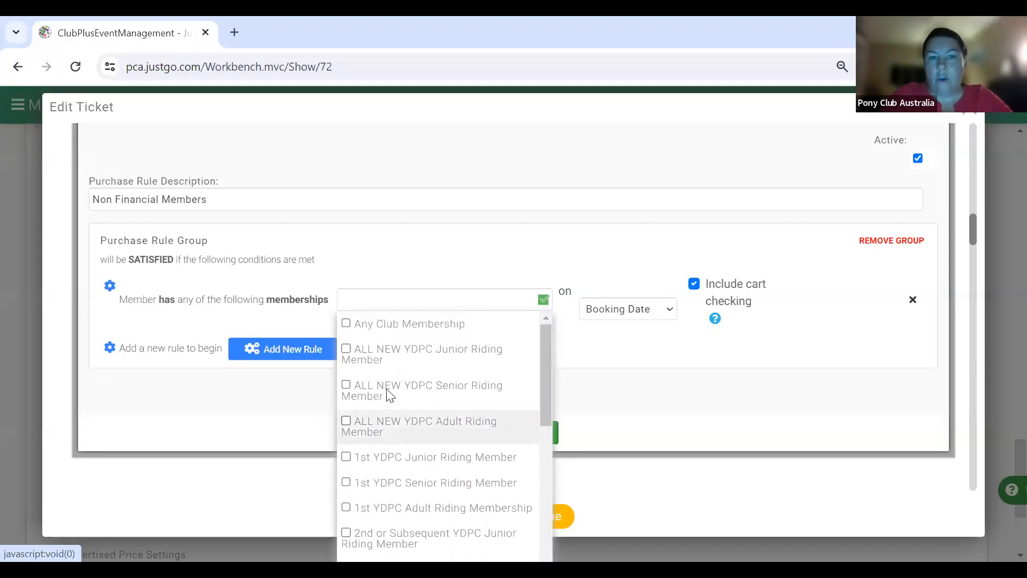
click(347, 324)
click(602, 262)
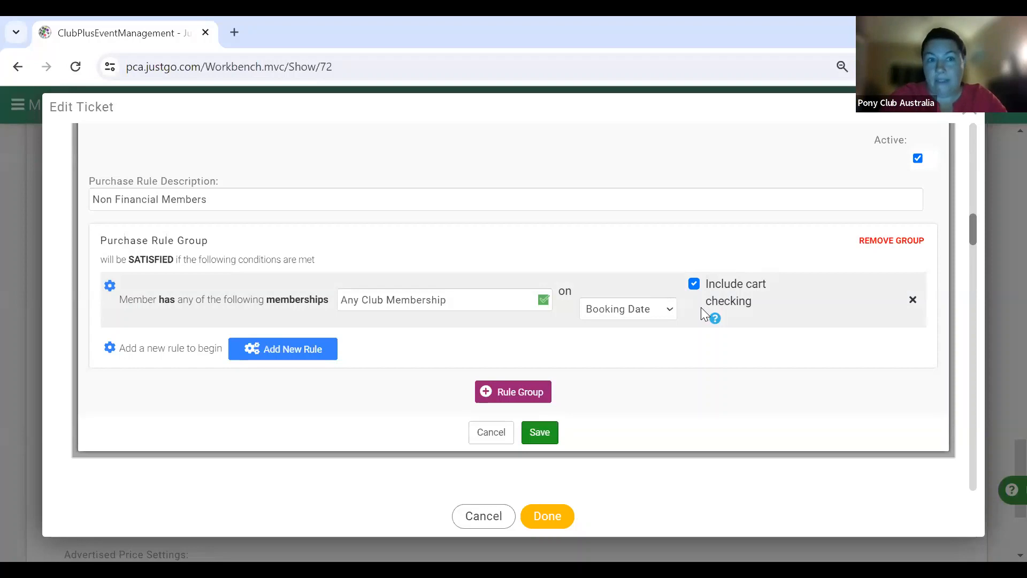
- Turn off cart checking and save the Non Financial Members rule
click(695, 286)
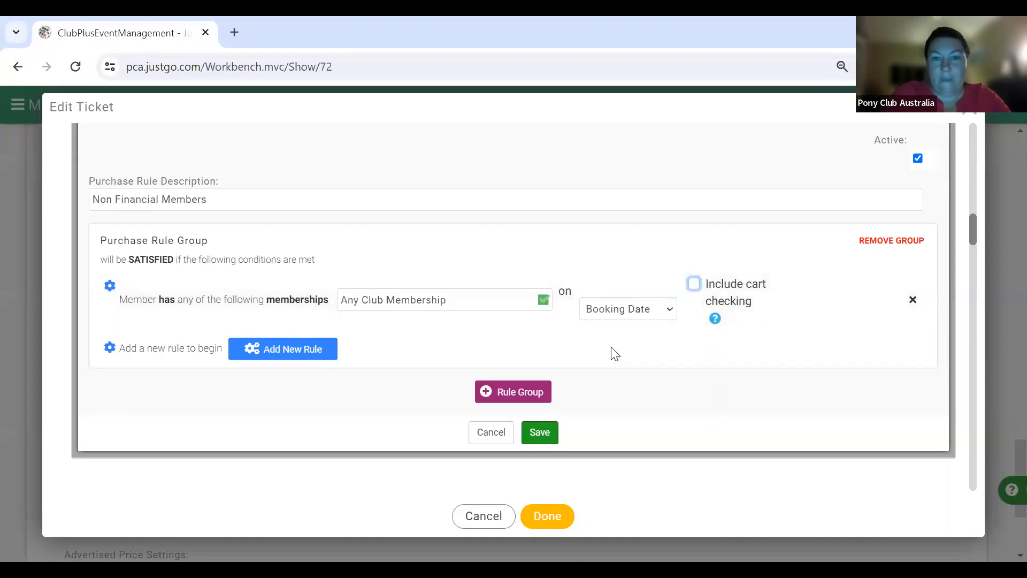
scroll(615, 353, down, 1)
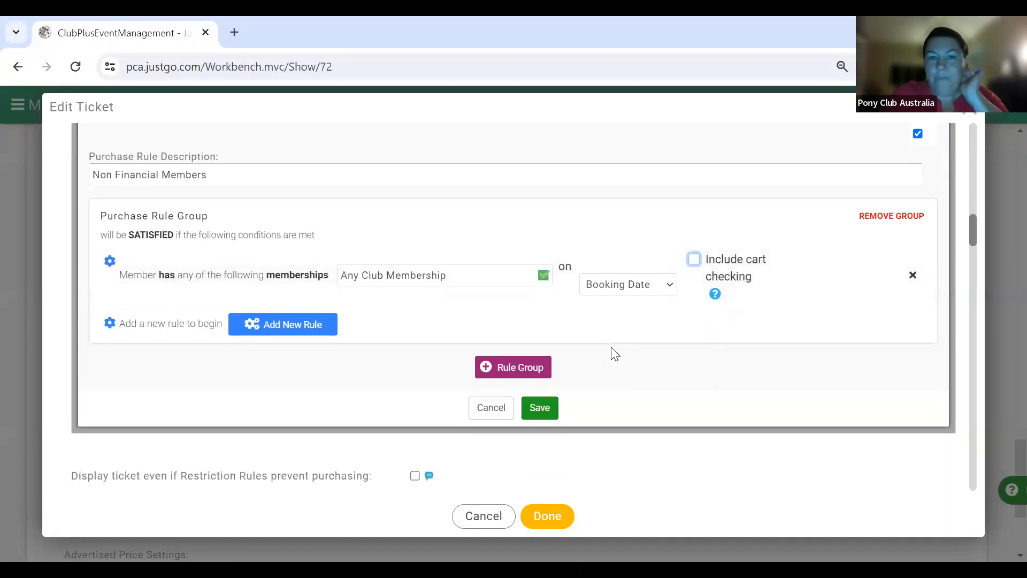
click(540, 412)
scroll(448, 385, up, 5)
scroll(449, 383, down, 4)
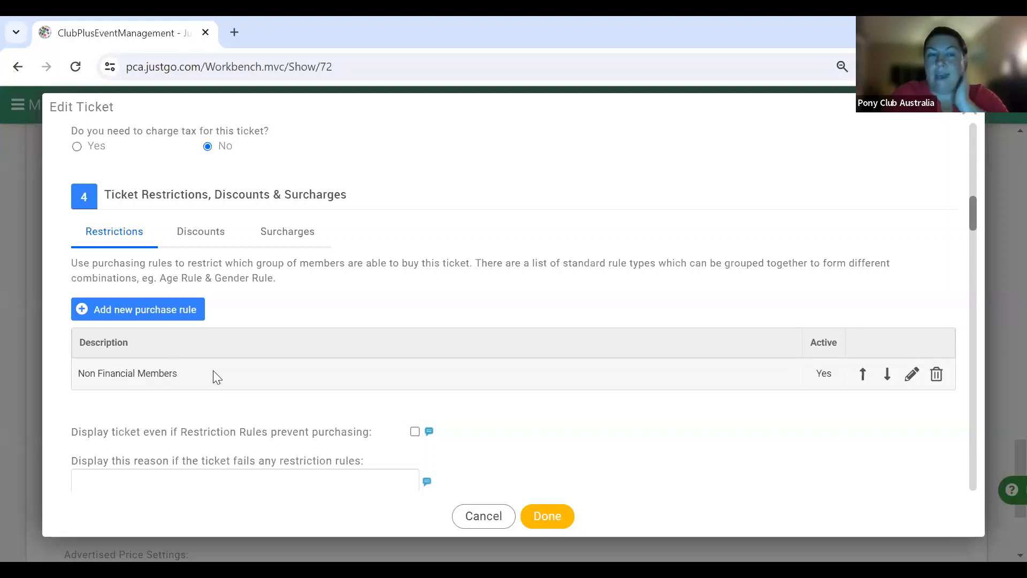
- On the Discounts tab, start a new discount rule described 'YDPC Member Discount'
click(193, 236)
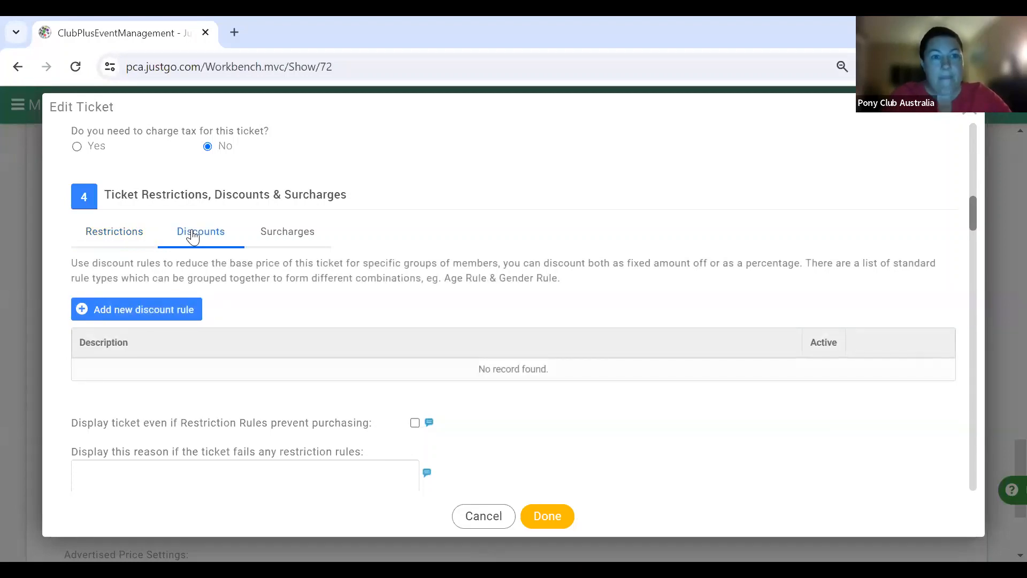
click(182, 313)
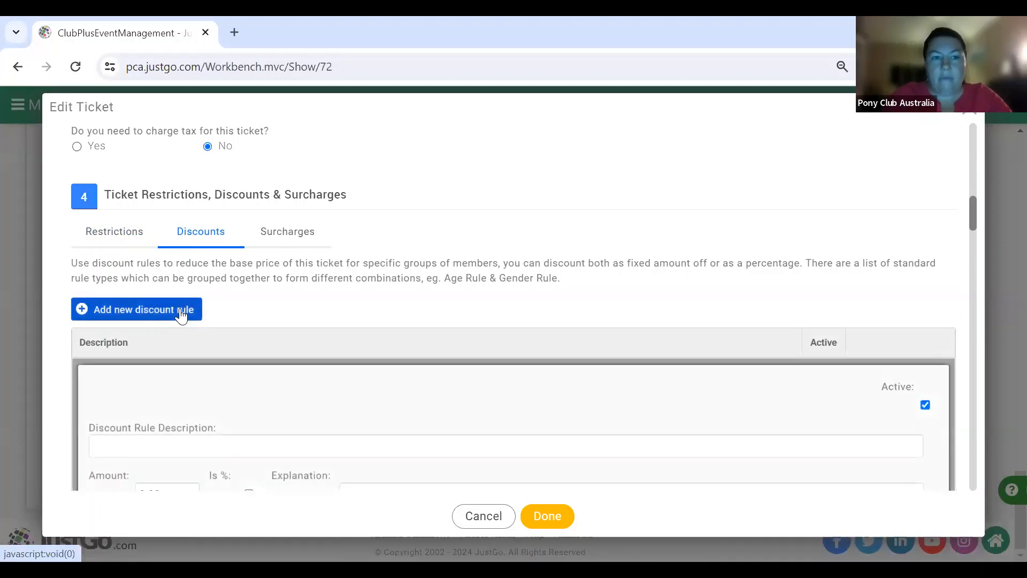
scroll(305, 311, down, 3)
click(317, 268)
text(YDP)
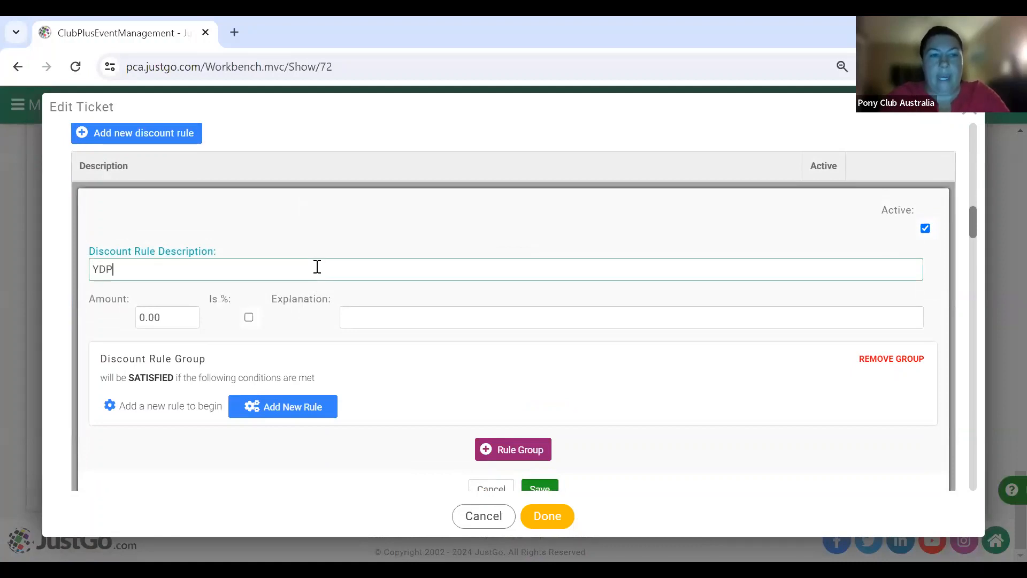
text(C Member Discount)
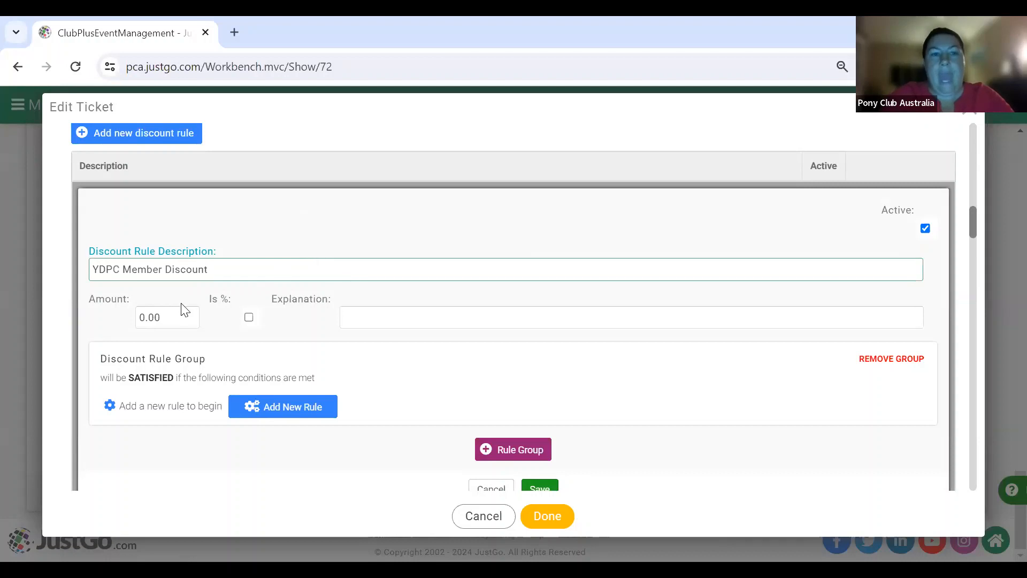
- Set the discount amount to 20.00 with the explanation 'member discount'
click(140, 318)
text(2)
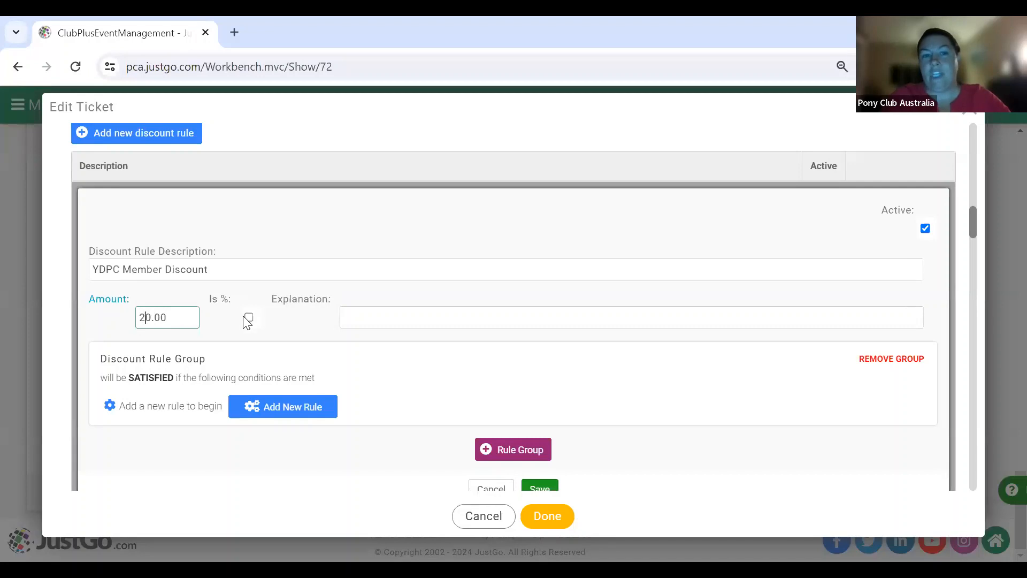
click(352, 313)
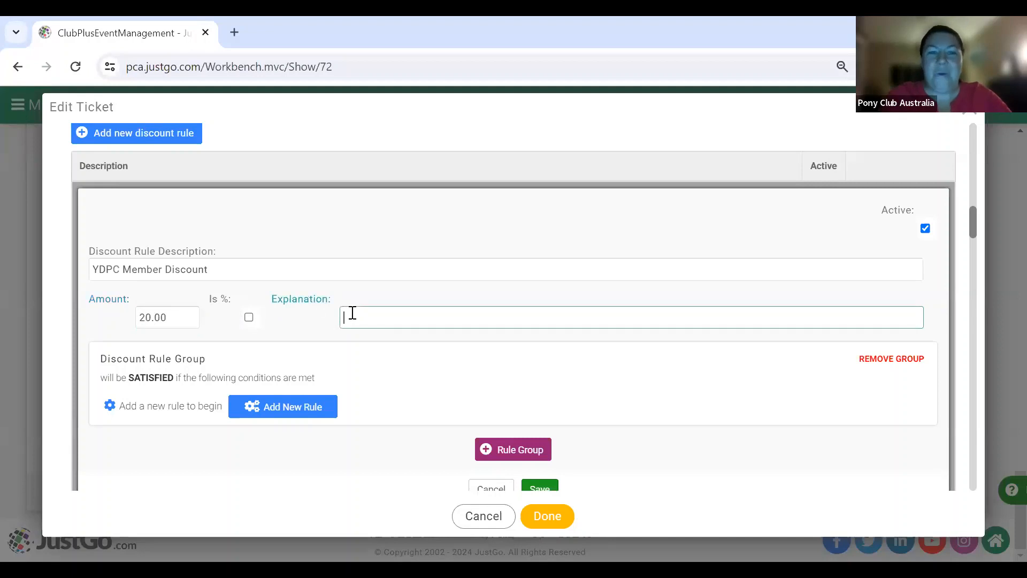
text(memb)
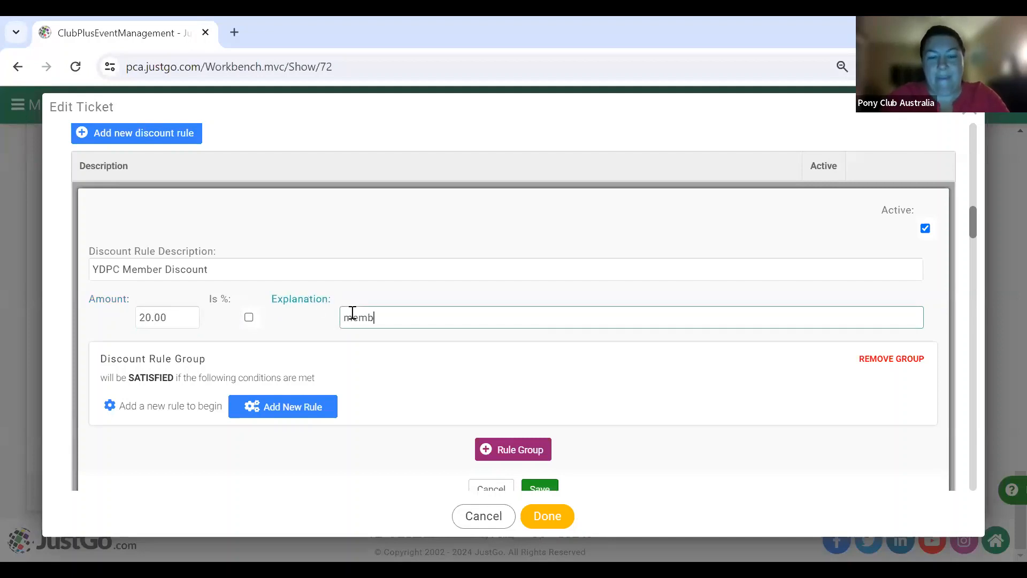
text(er discount)
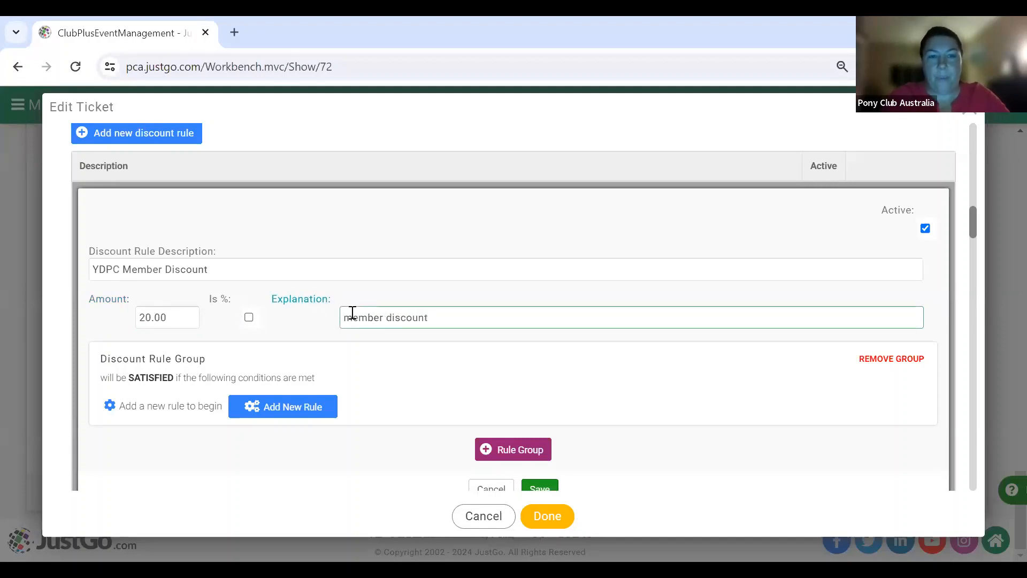
- Add a 'Member has any of the following memberships' rule to the YDPC Member Discount group
click(298, 409)
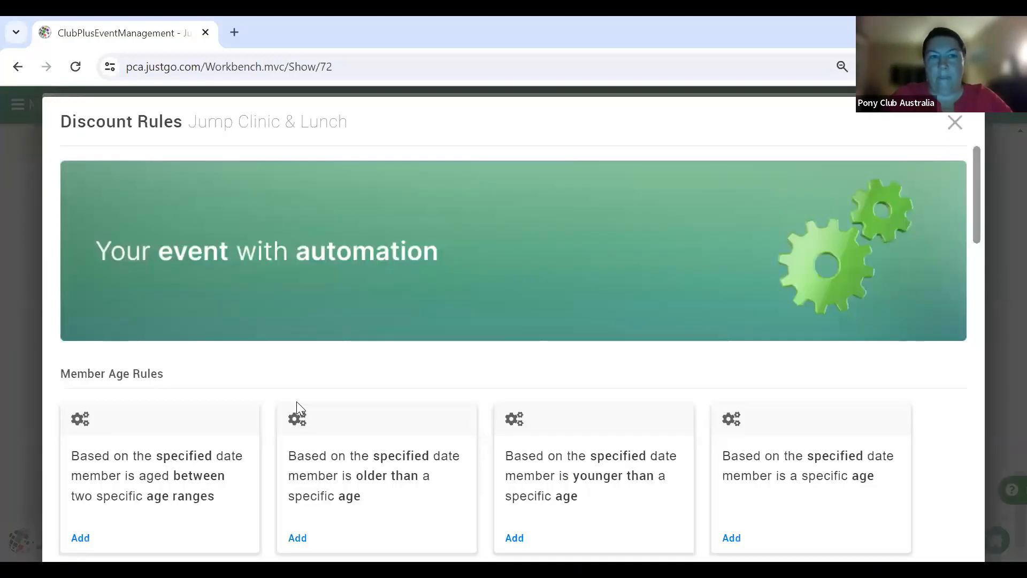
scroll(378, 392, down, 10)
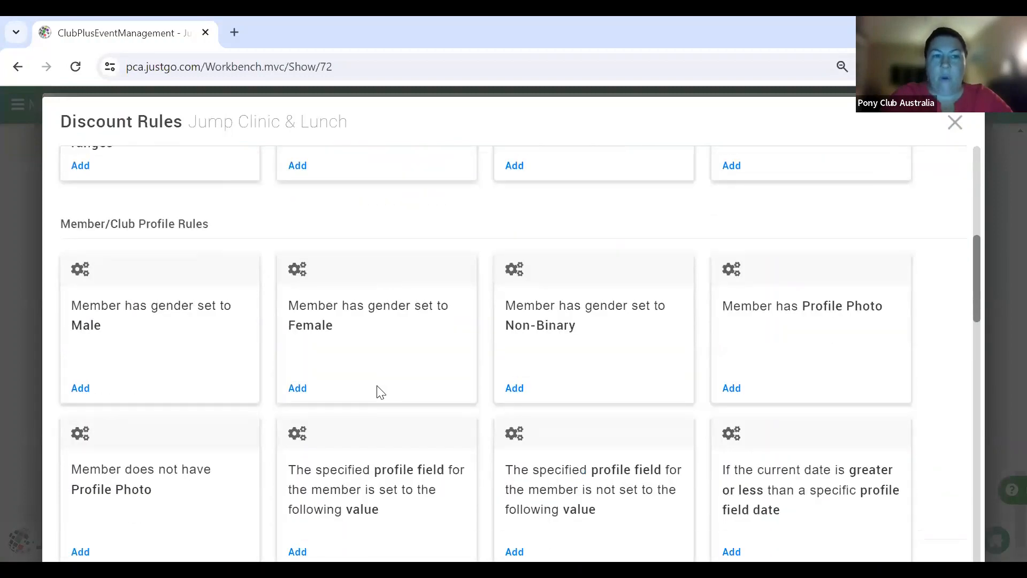
scroll(378, 392, down, 8)
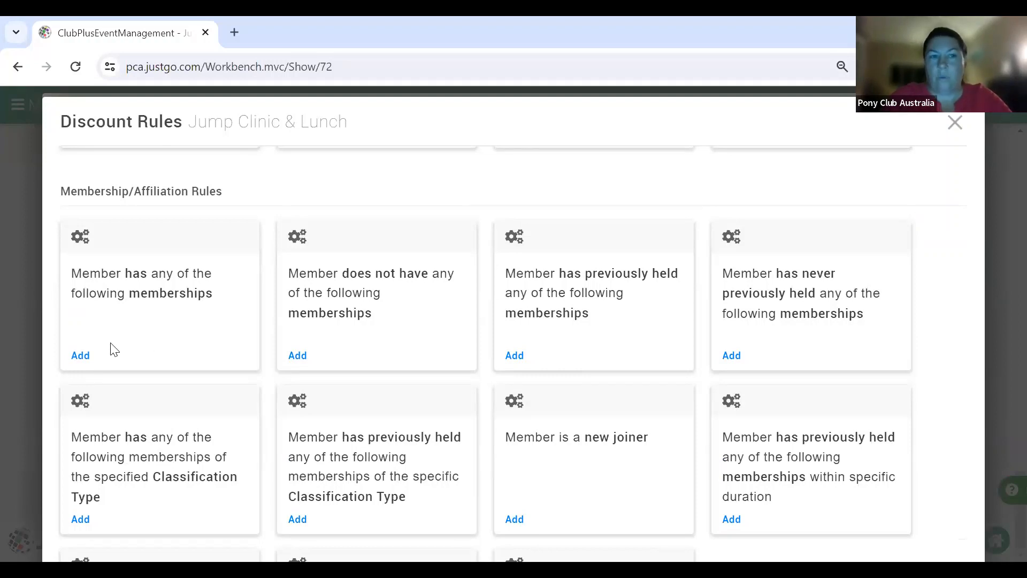
click(85, 353)
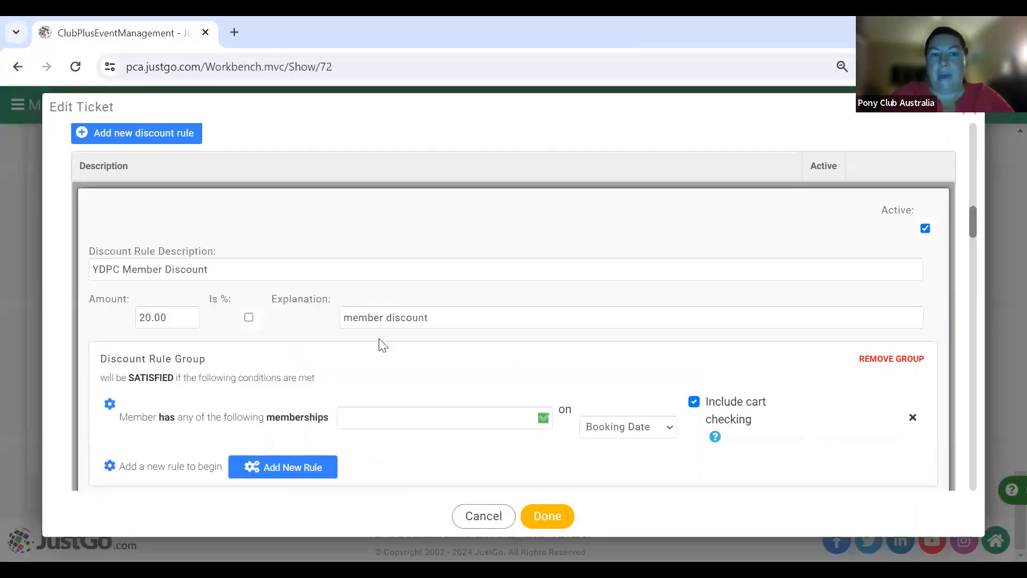
scroll(381, 344, down, 3)
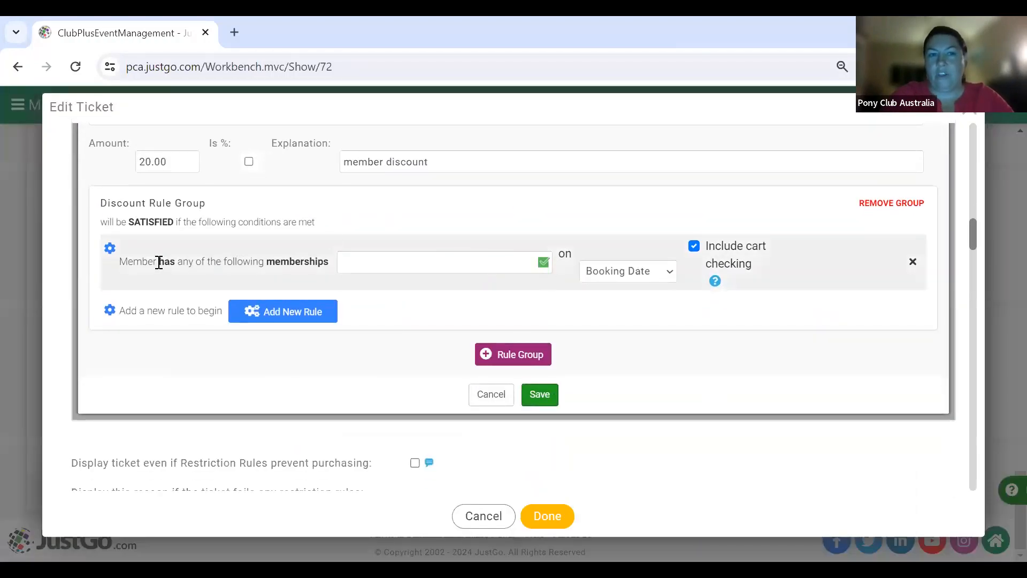
- Select the ALL NEW and 1st YDPC Junior, Senior and Adult Riding memberships
click(544, 265)
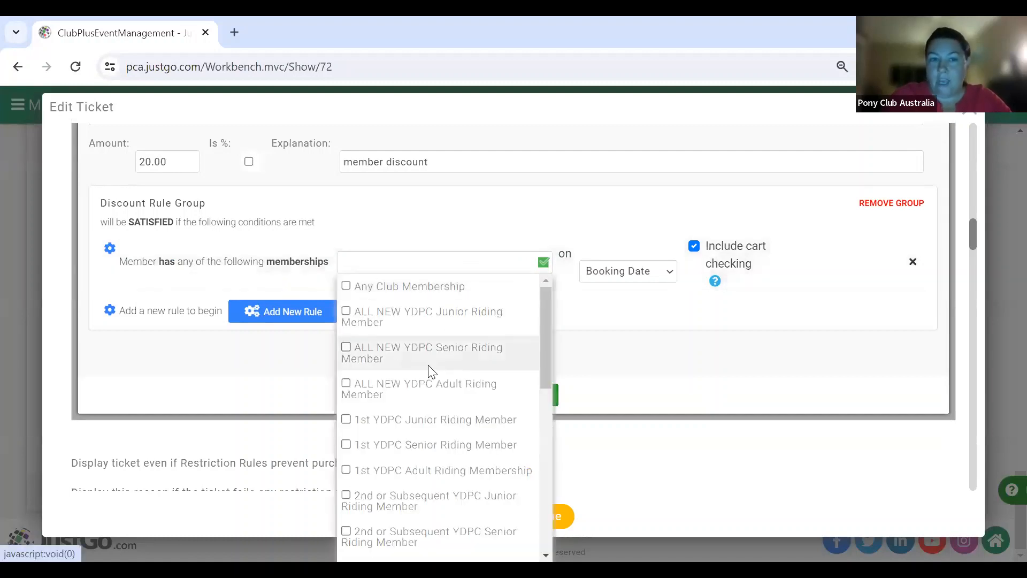
click(345, 315)
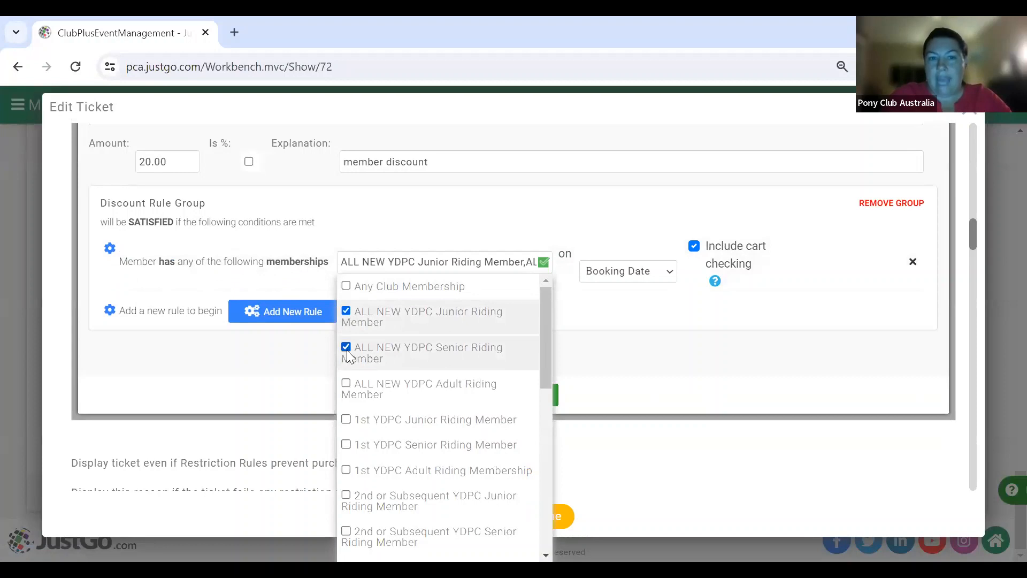
click(346, 348)
click(348, 384)
click(346, 419)
click(346, 444)
click(346, 470)
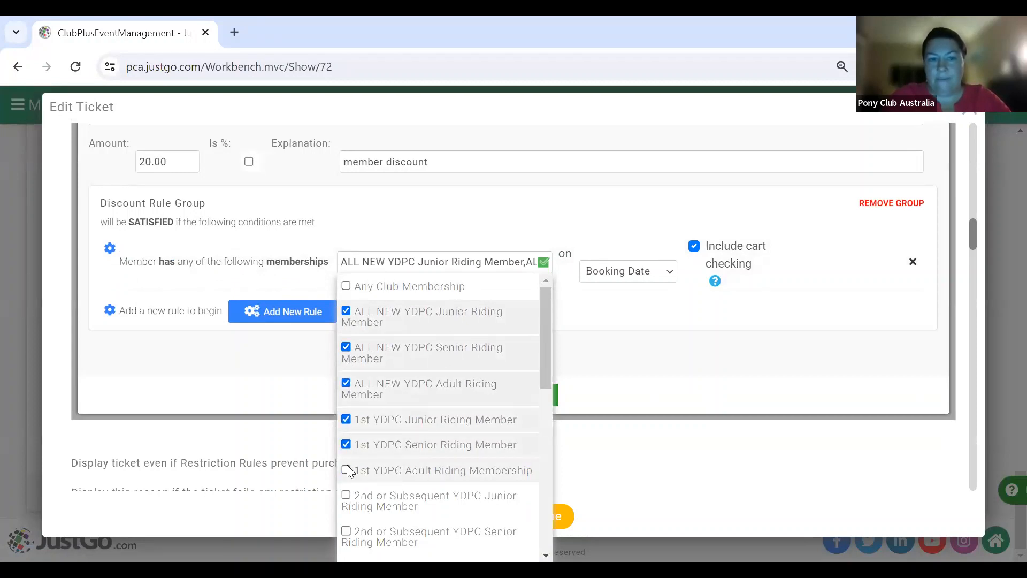
- Also select 2nd or Subsequent Junior/Senior/Adult Riding and Riding Coach memberships, then save
click(346, 495)
scroll(348, 492, down, 2)
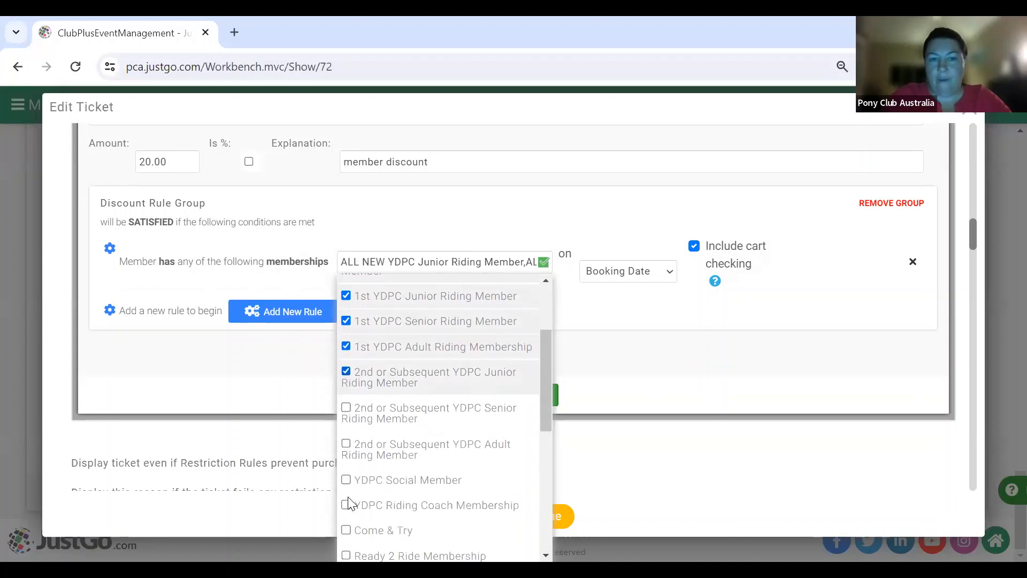
click(346, 406)
click(346, 442)
scroll(458, 460, down, 2)
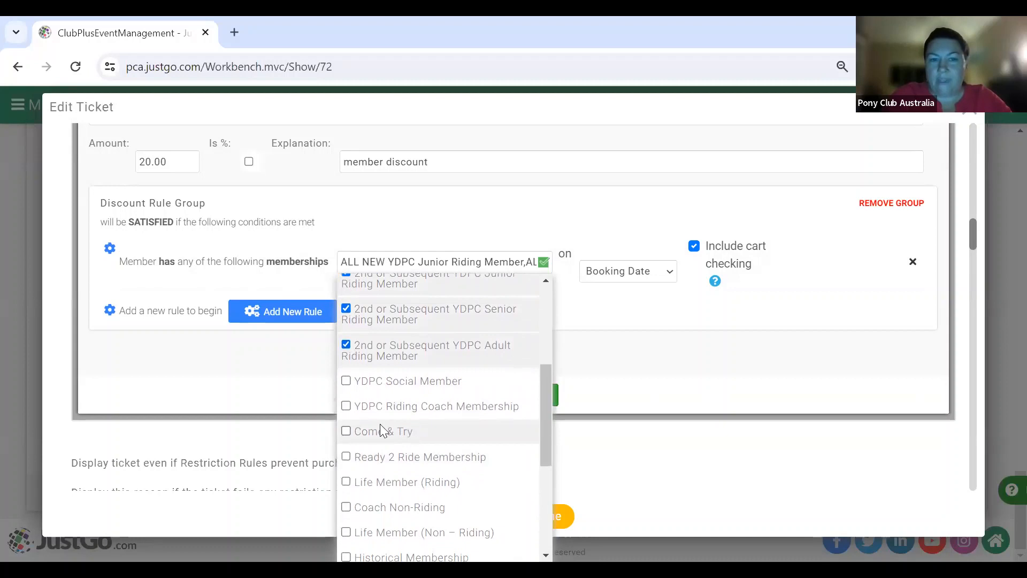
click(346, 408)
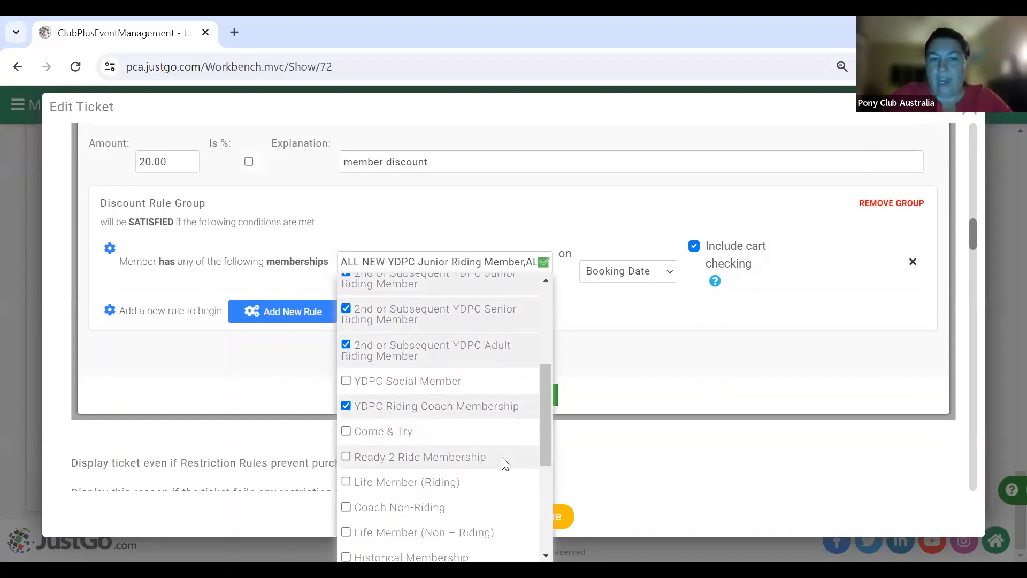
click(608, 348)
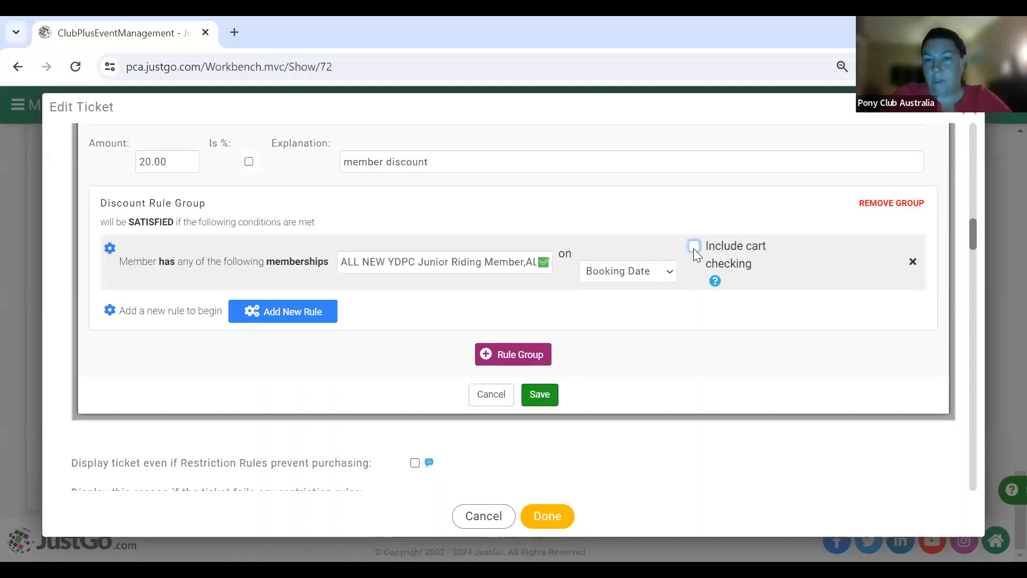
click(544, 403)
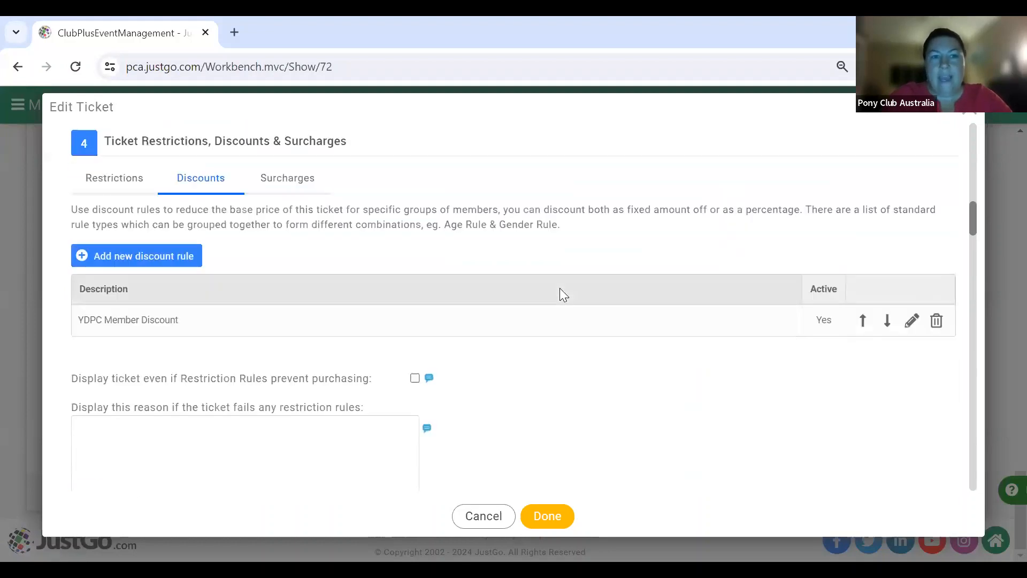
scroll(563, 295, up, 2)
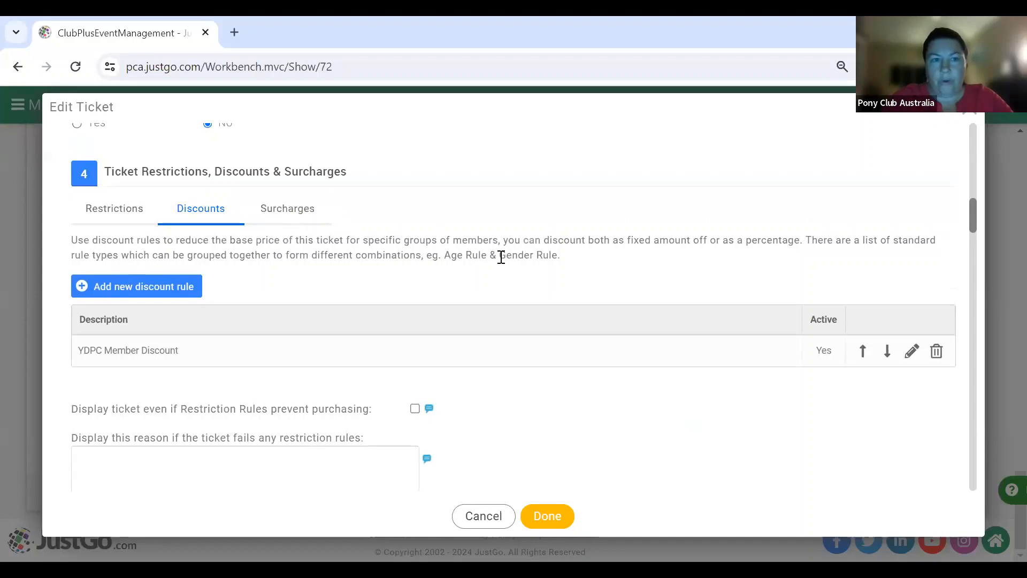
click(120, 213)
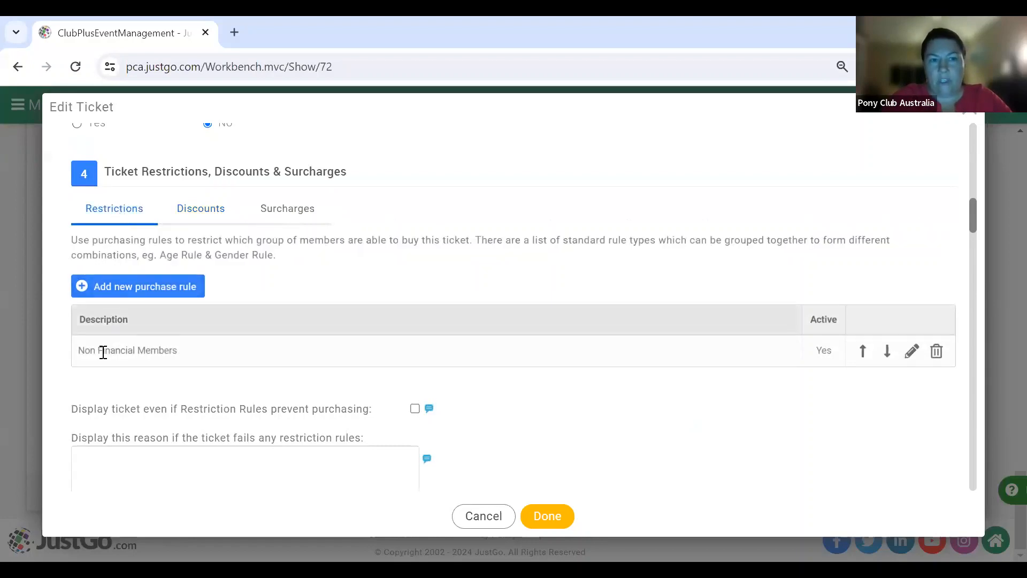
click(193, 213)
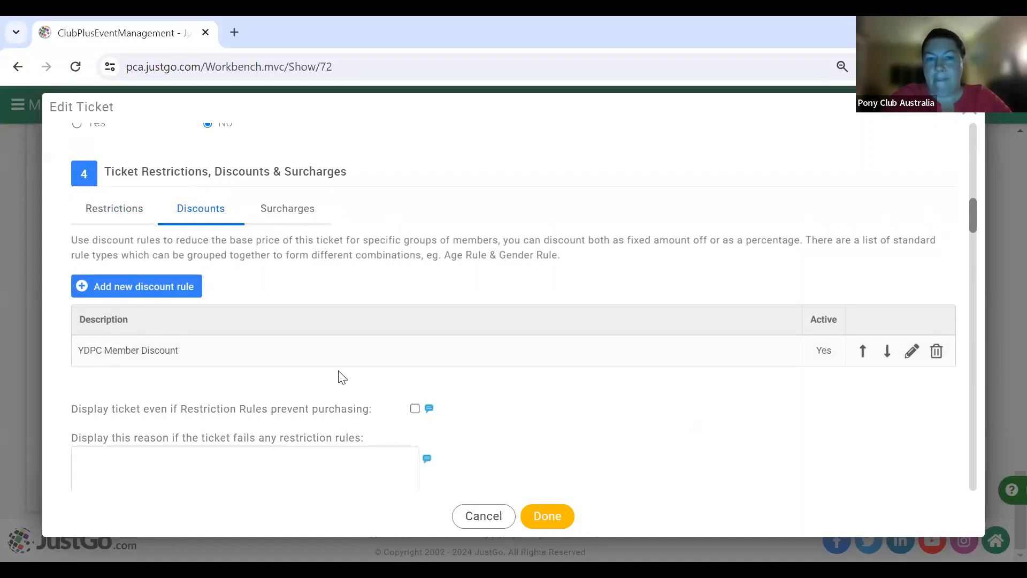
scroll(343, 377, down, 4)
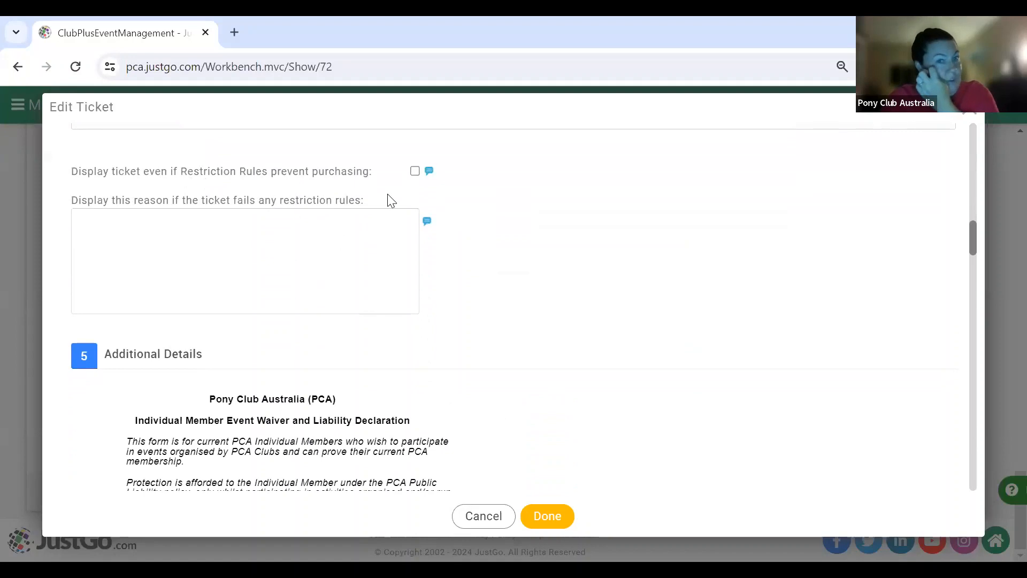
- Keep the ticket displayed when restricted, with reason 'Must be a PC Financial member prior to nominations.'
click(416, 172)
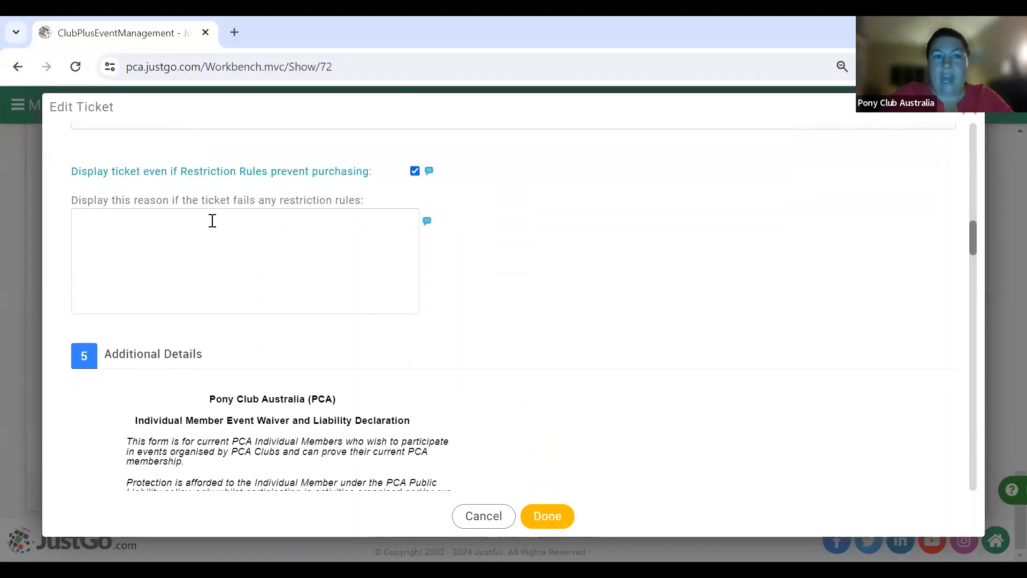
click(213, 224)
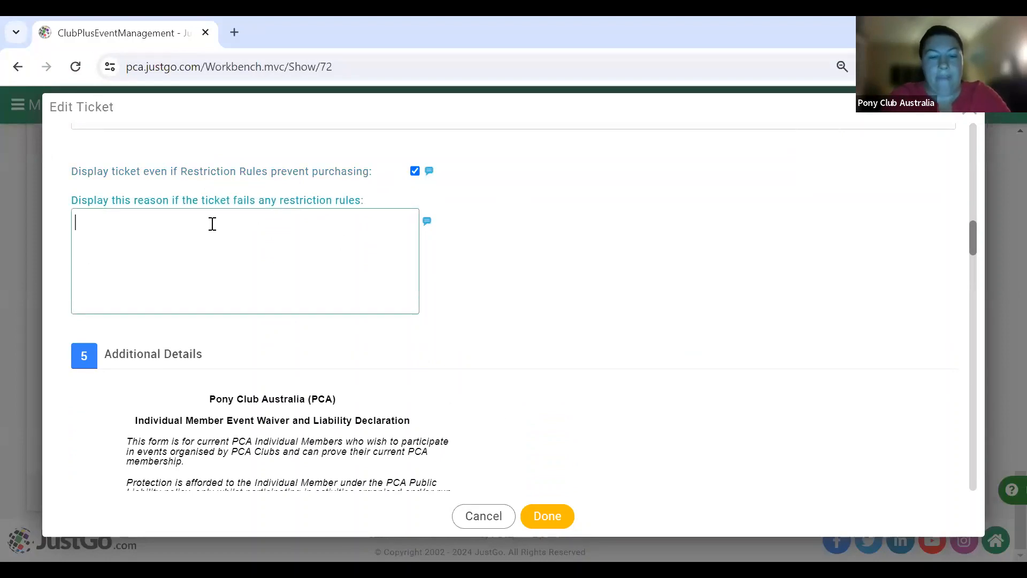
text(Must )
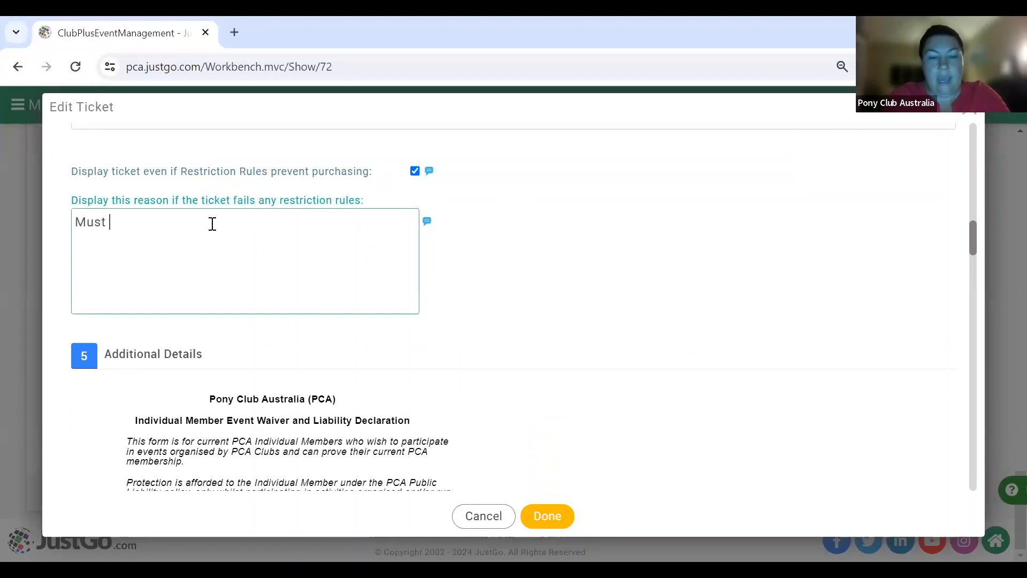
text(be a PC Fin)
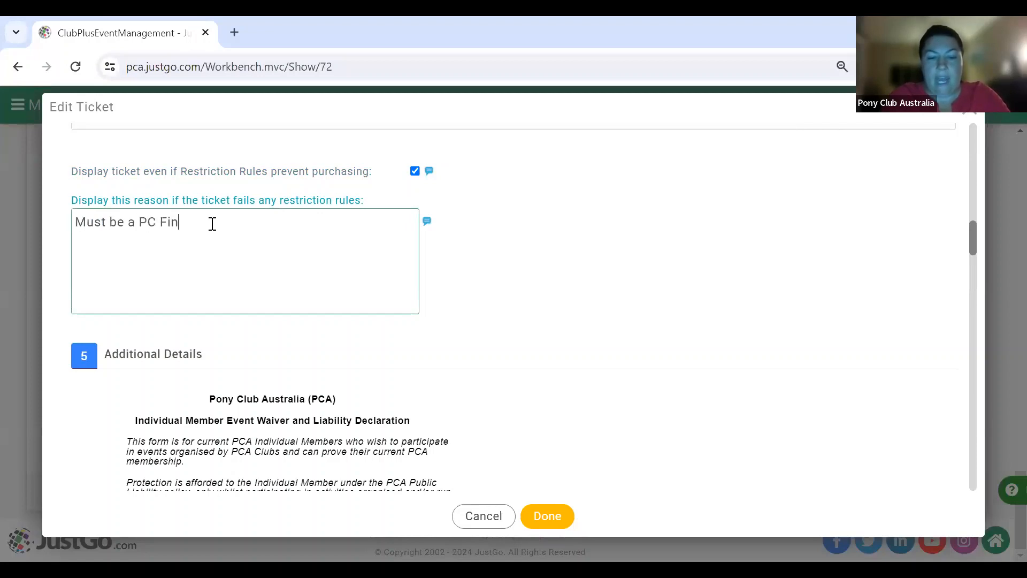
text(ancial mem)
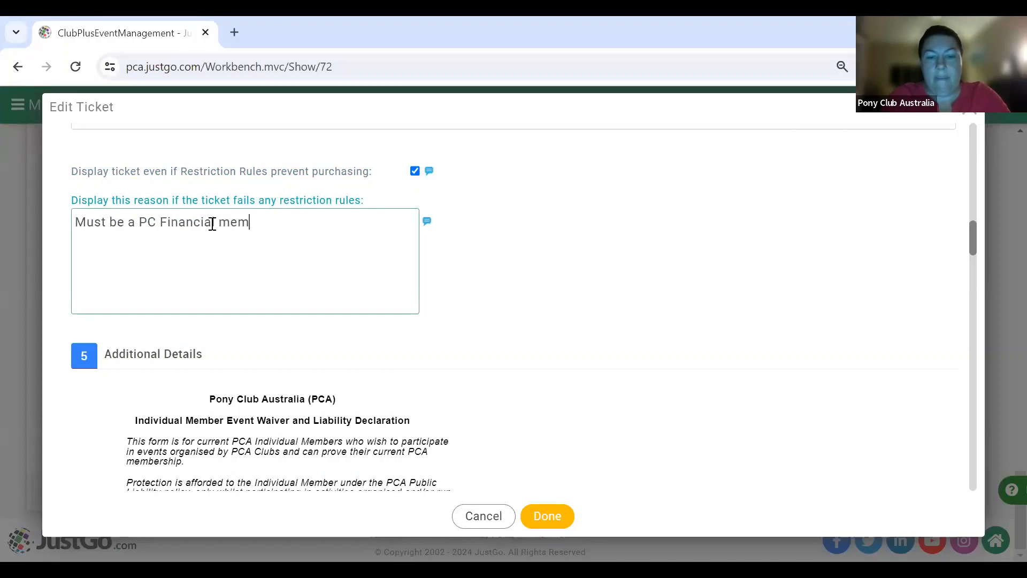
text(ber prior )
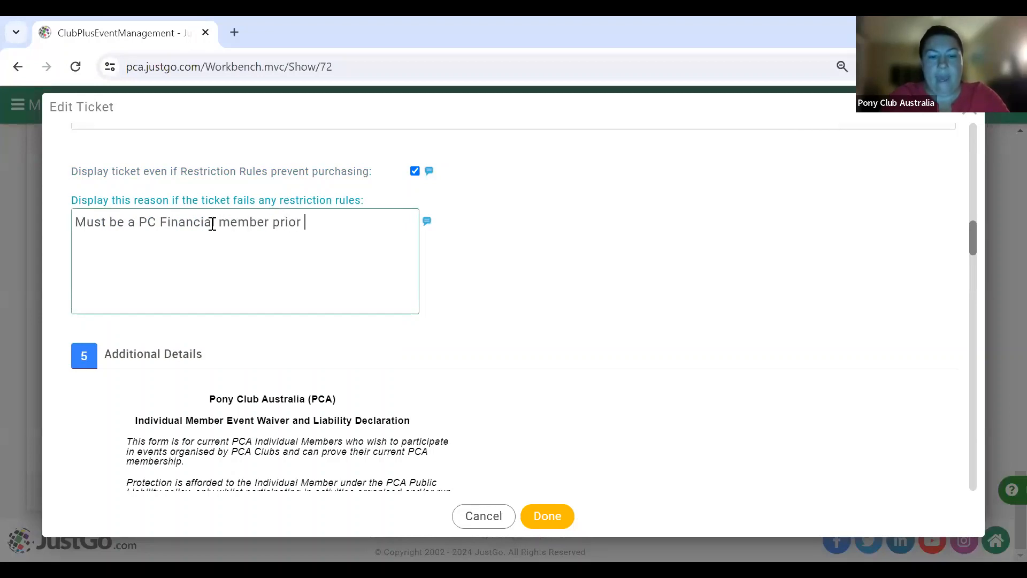
text(to nominations.)
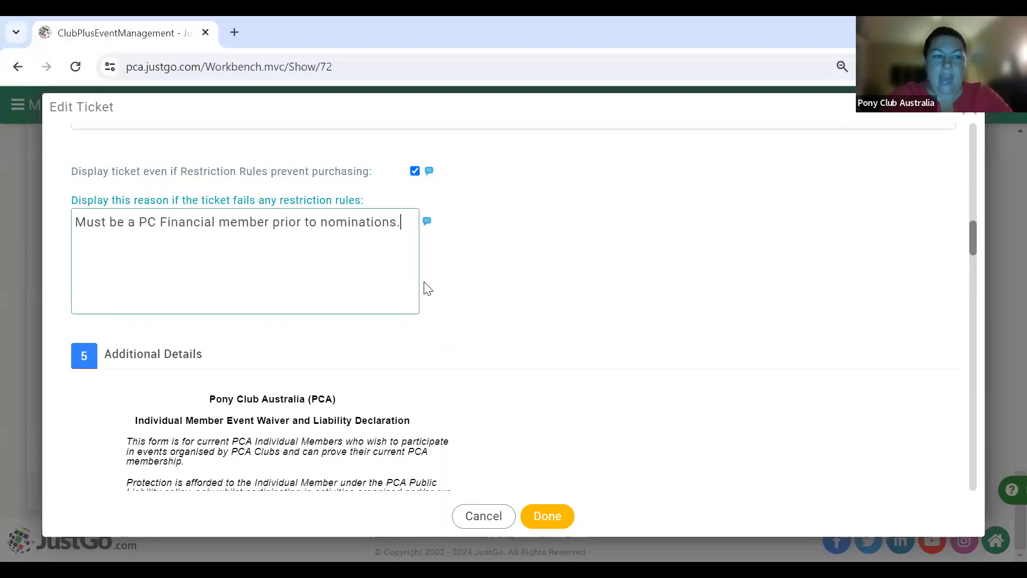
scroll(427, 289, down, 1)
scroll(428, 289, down, 6)
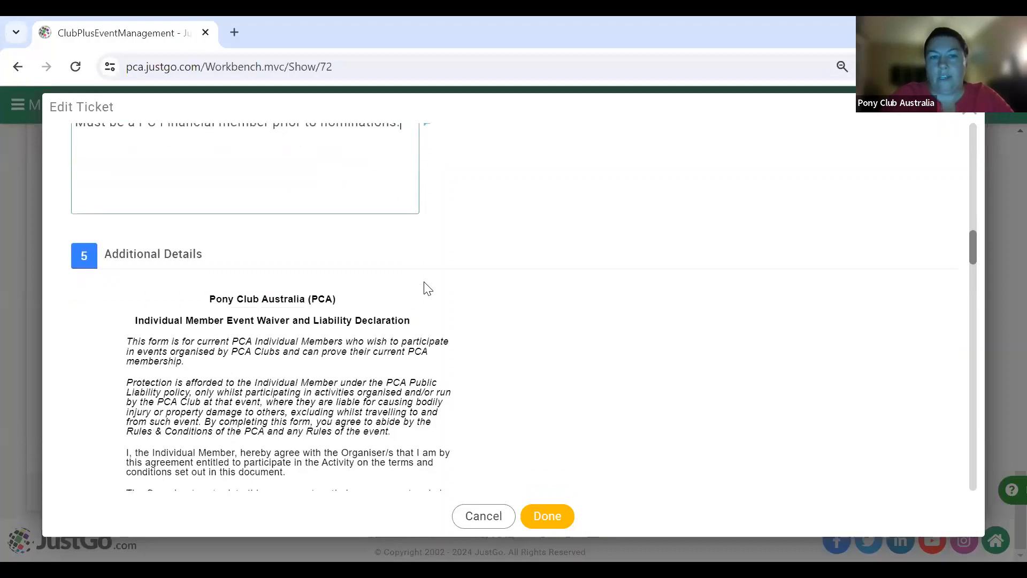
scroll(428, 289, down, 1)
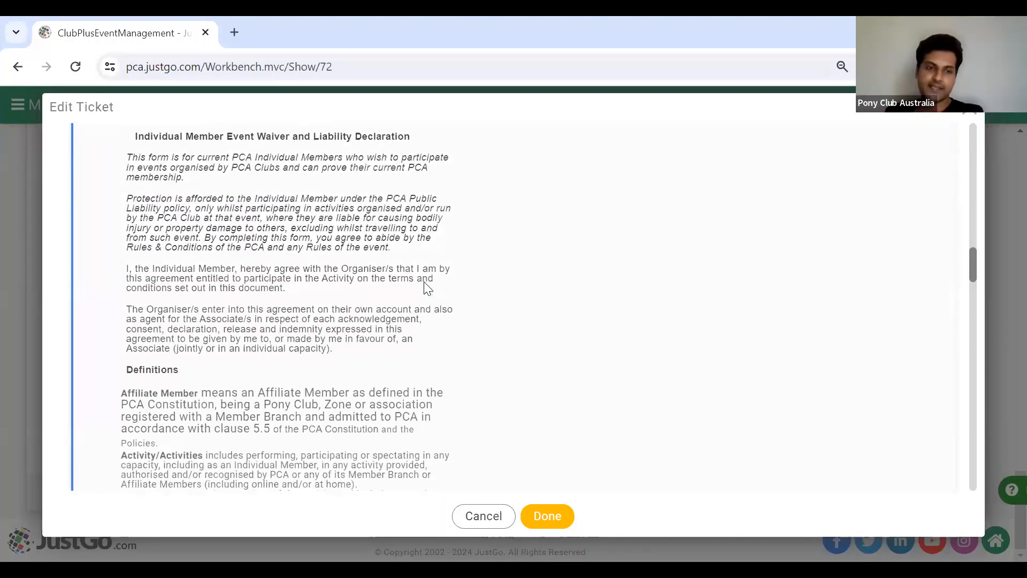
scroll(428, 289, up, 7)
scroll(428, 289, up, 4)
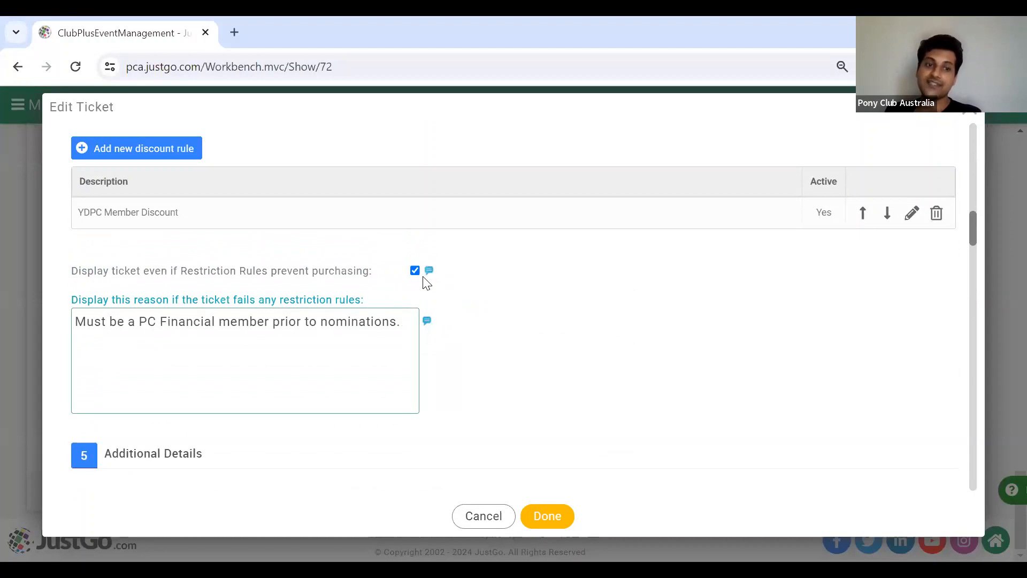
mouse_move(429, 272)
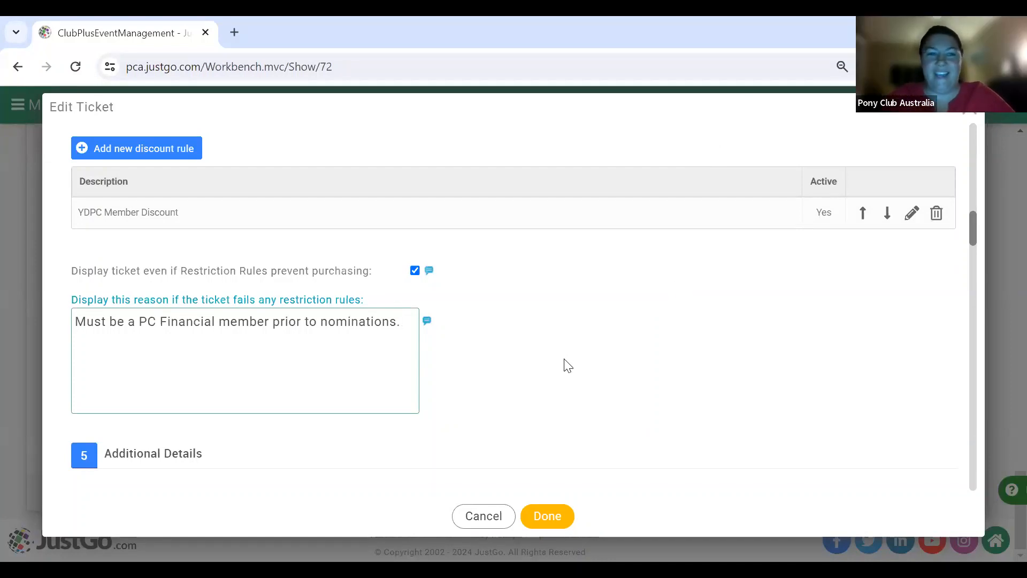
scroll(566, 364, down, 3)
scroll(567, 364, down, 1)
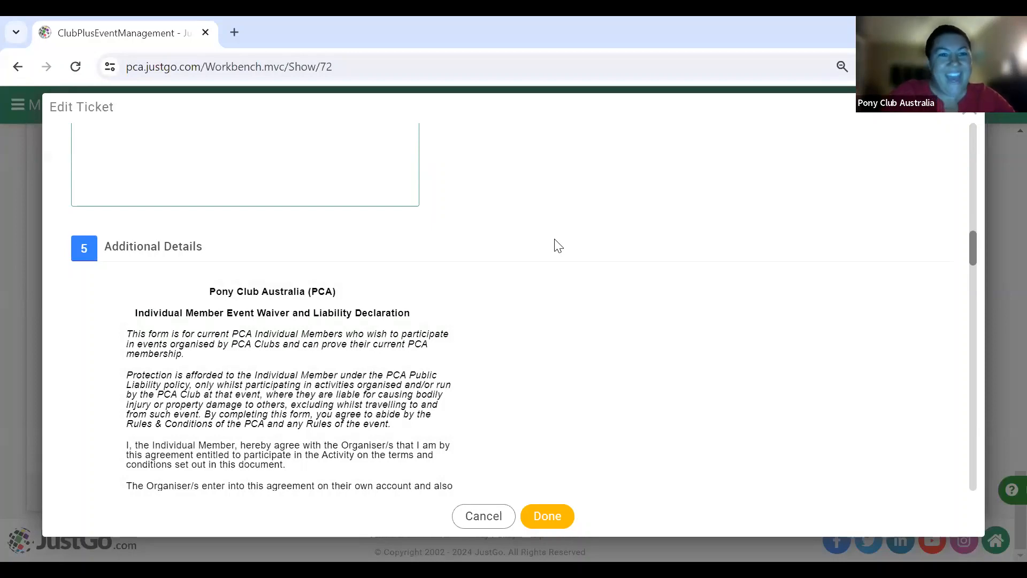
scroll(558, 245, down, 3)
scroll(554, 243, up, 2)
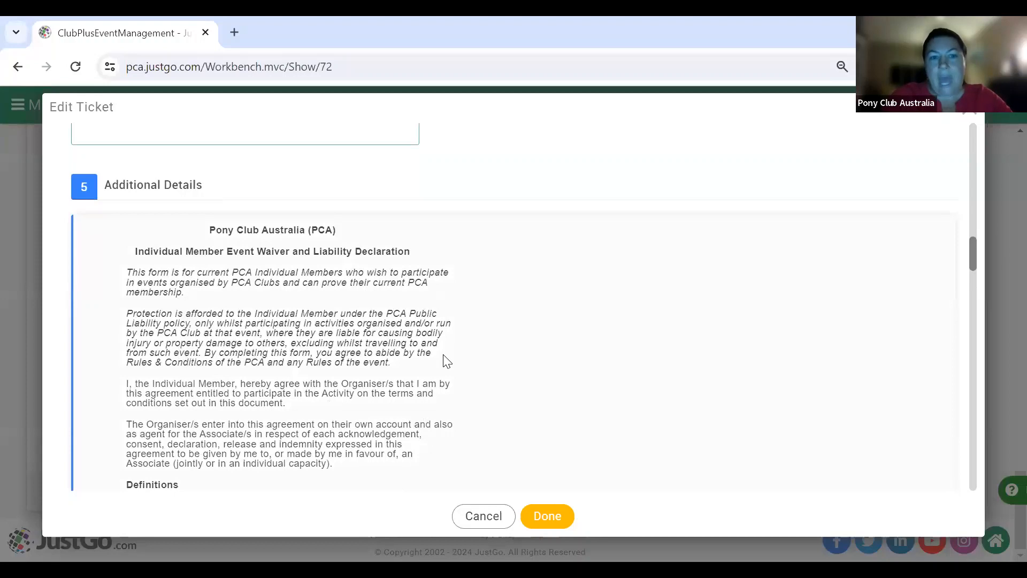
scroll(446, 361, down, 10)
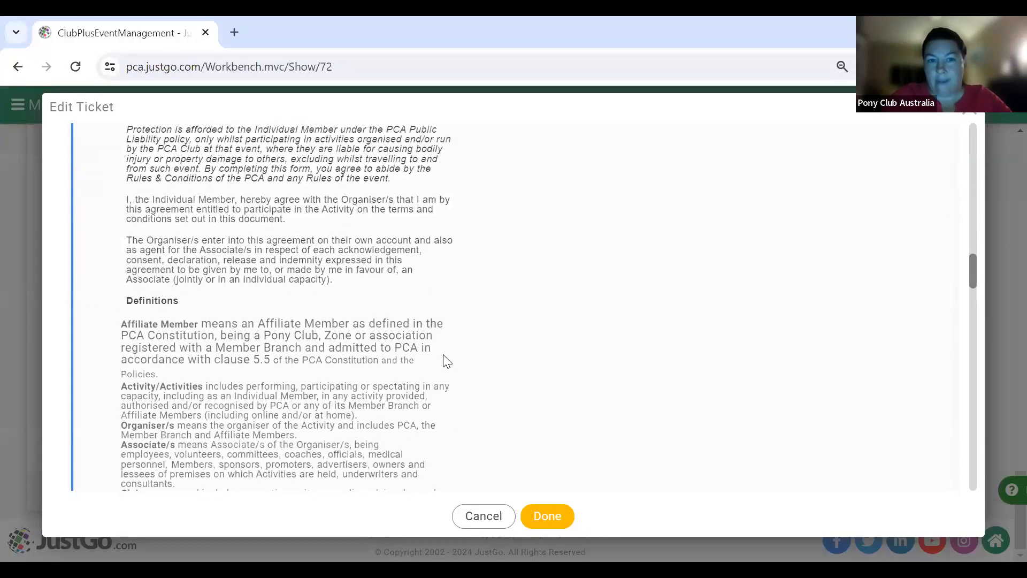
scroll(447, 361, down, 15)
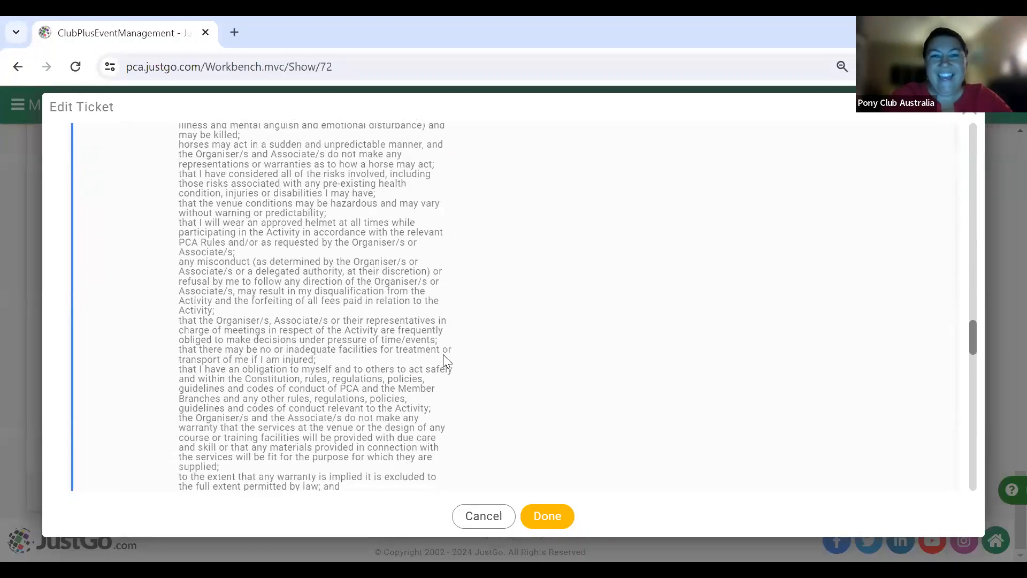
scroll(447, 361, down, 15)
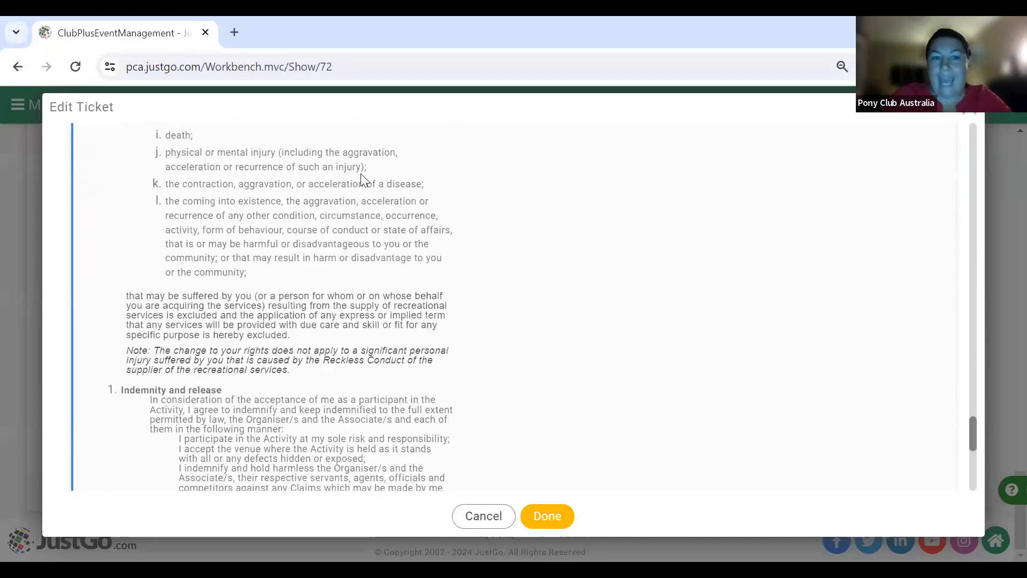
scroll(451, 309, down, 2)
scroll(450, 309, down, 5)
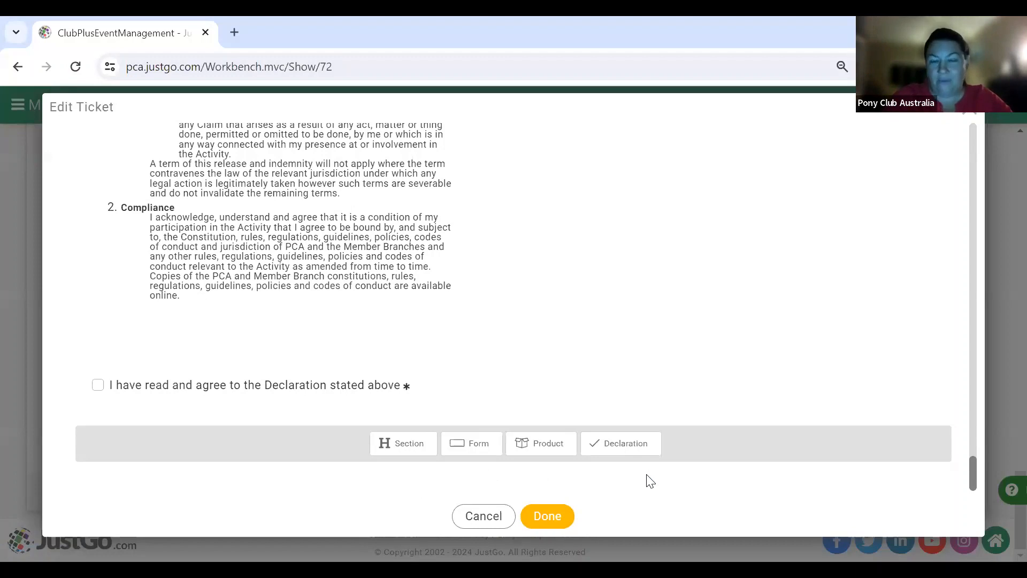
click(476, 443)
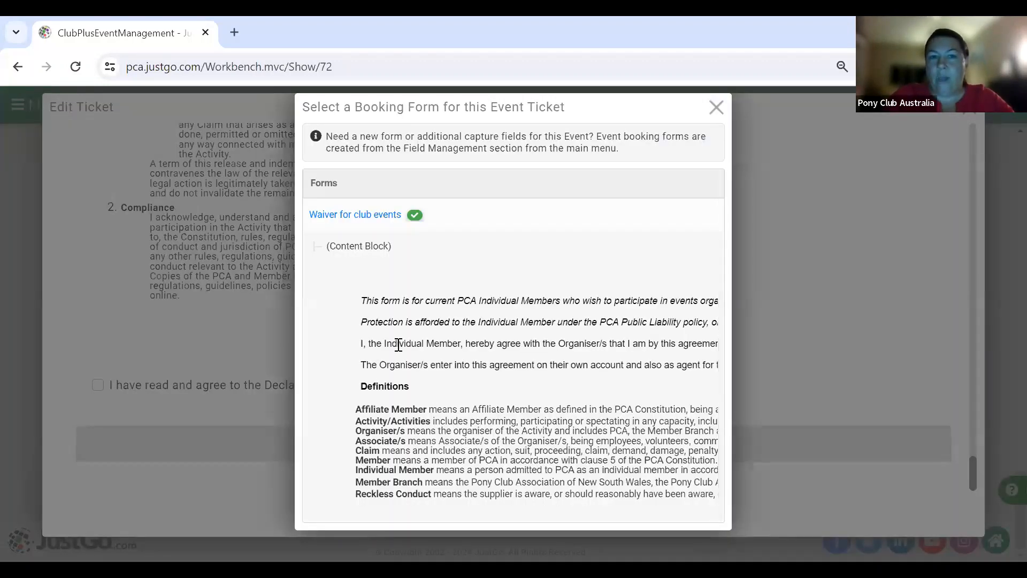
scroll(397, 344, down, 10)
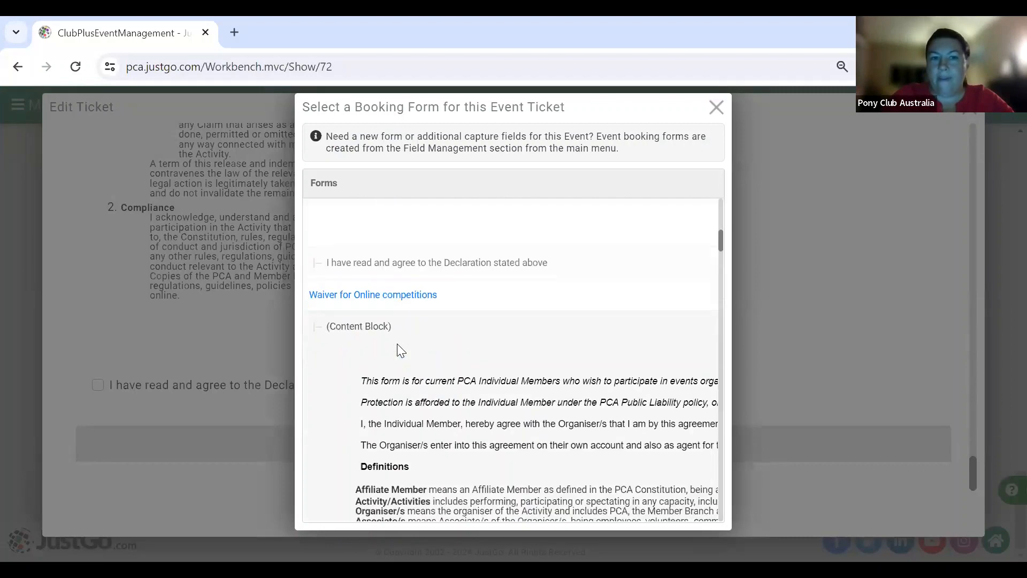
scroll(397, 348, down, 8)
scroll(399, 345, up, 5)
scroll(399, 345, down, 6)
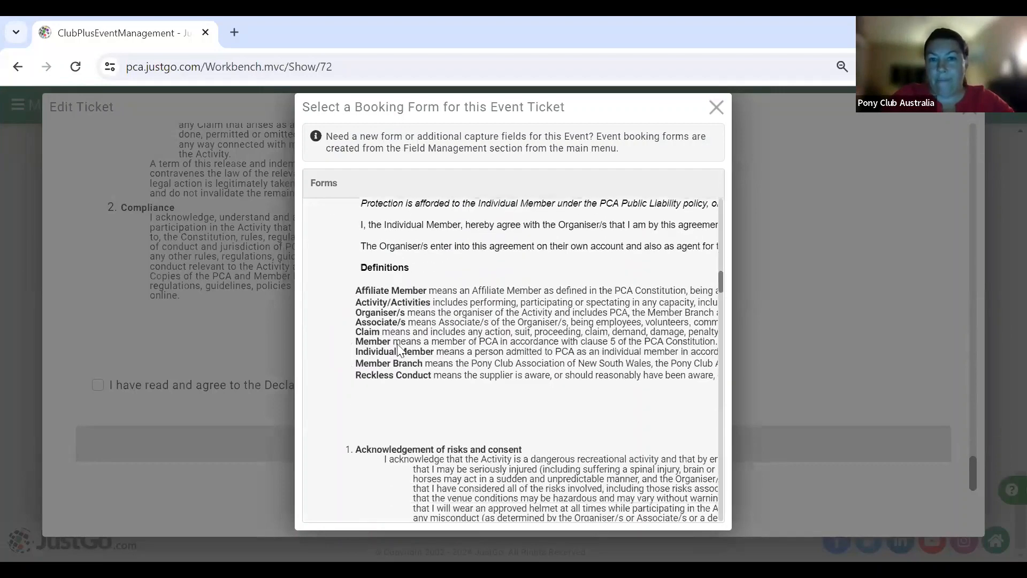
scroll(398, 345, up, 8)
scroll(398, 345, down, 2)
scroll(398, 345, down, 10)
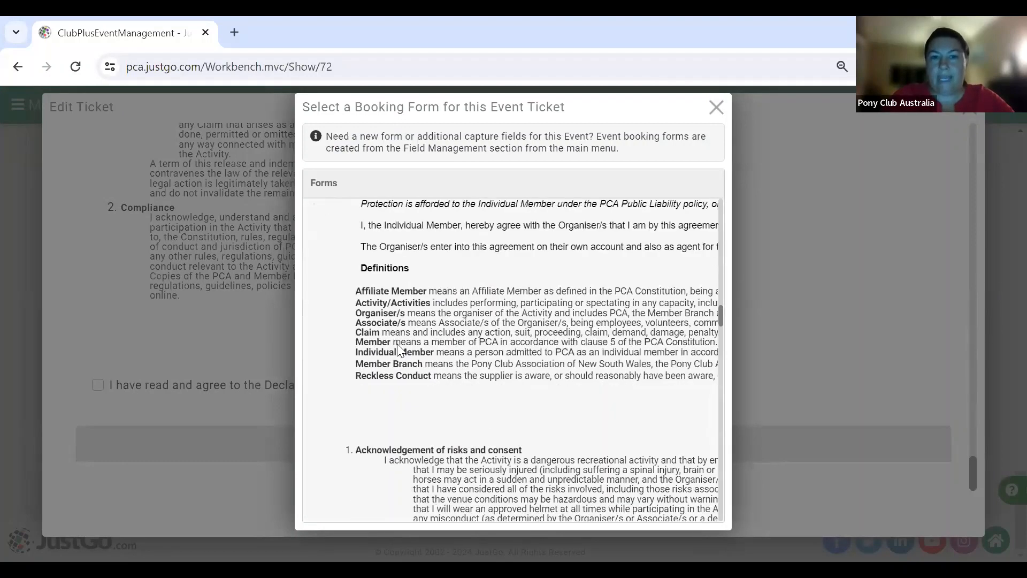
scroll(398, 345, up, 2)
scroll(400, 350, down, 10)
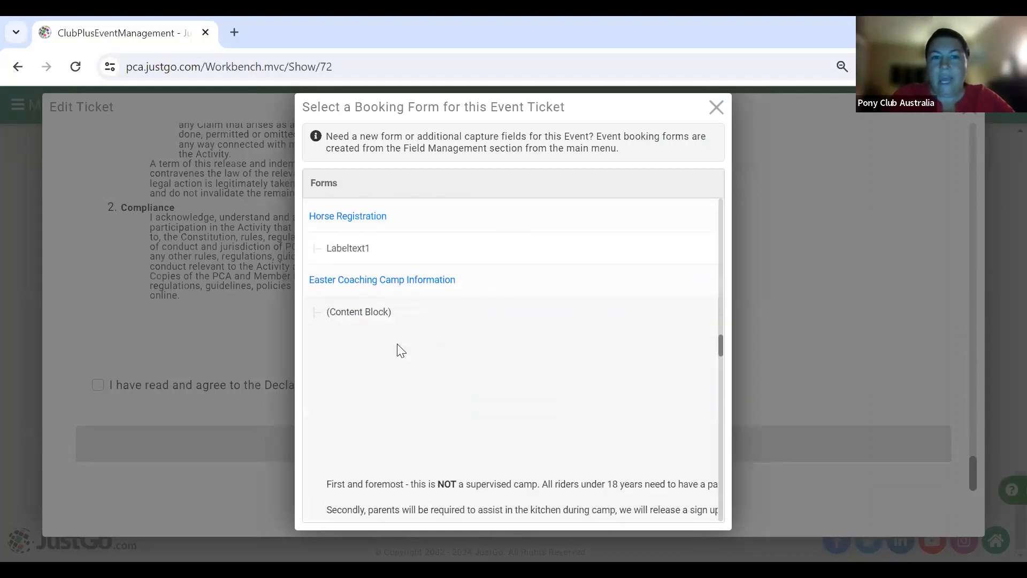
scroll(398, 346, down, 15)
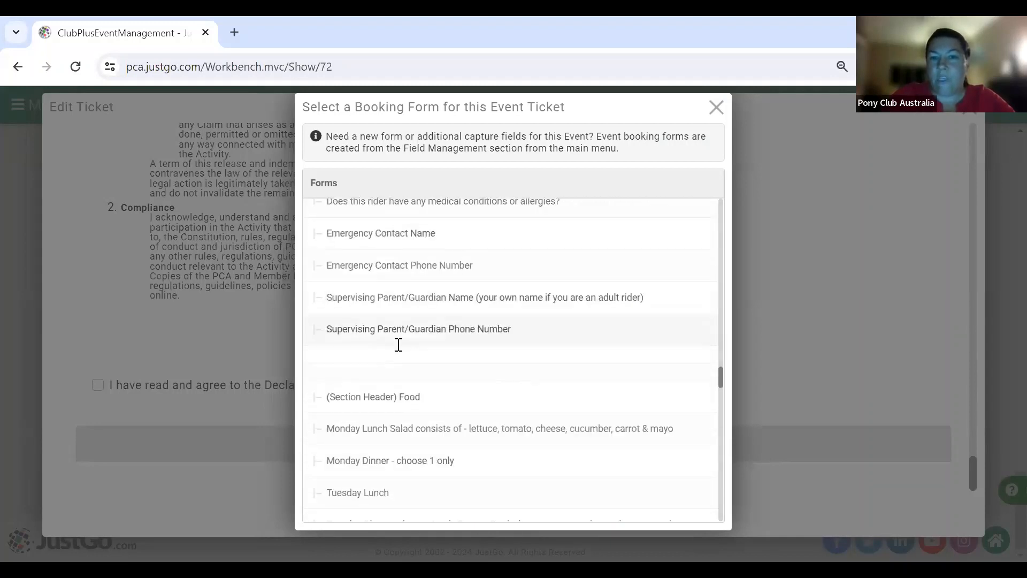
scroll(398, 347, down, 15)
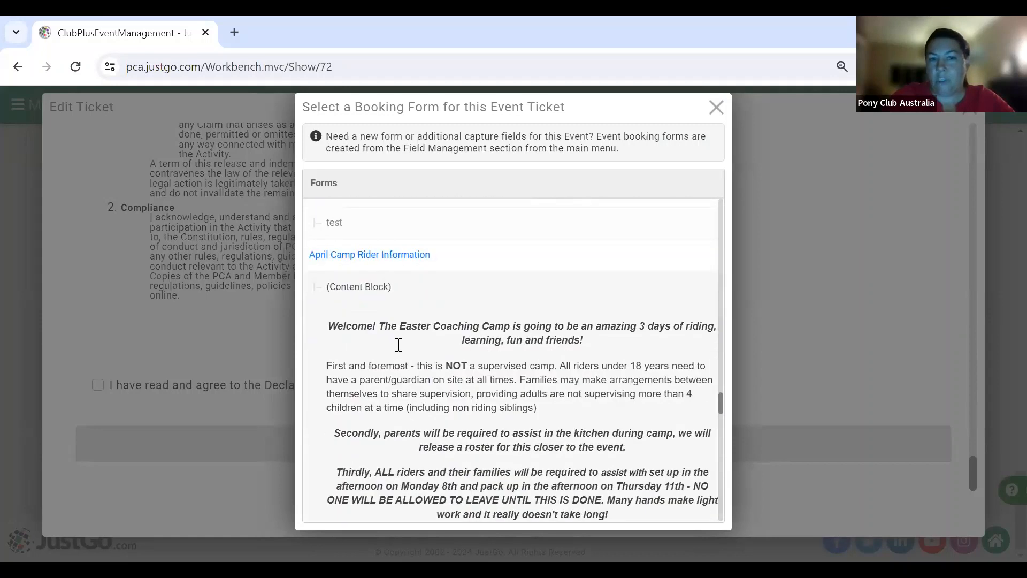
scroll(398, 347, down, 8)
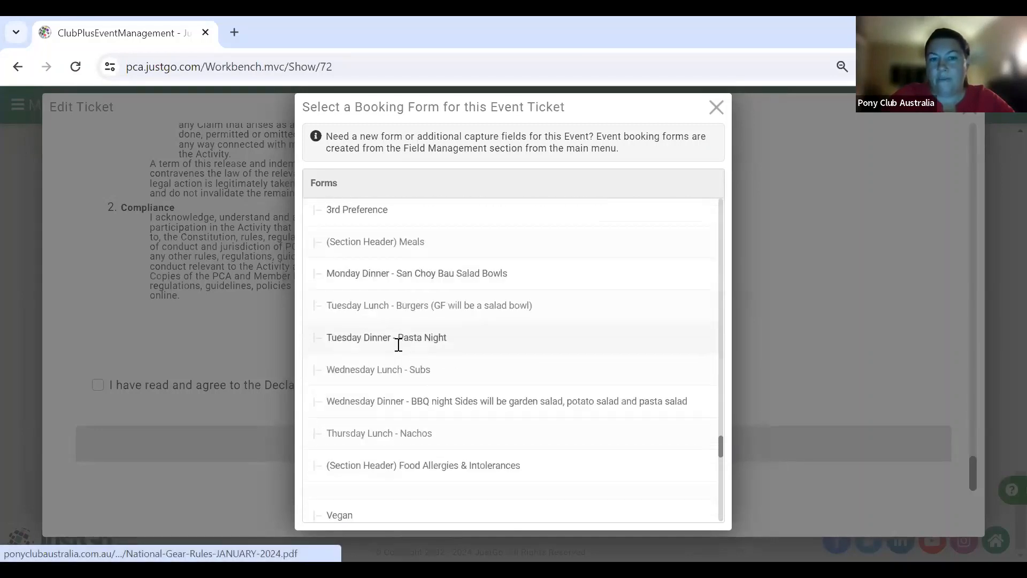
scroll(398, 347, down, 8)
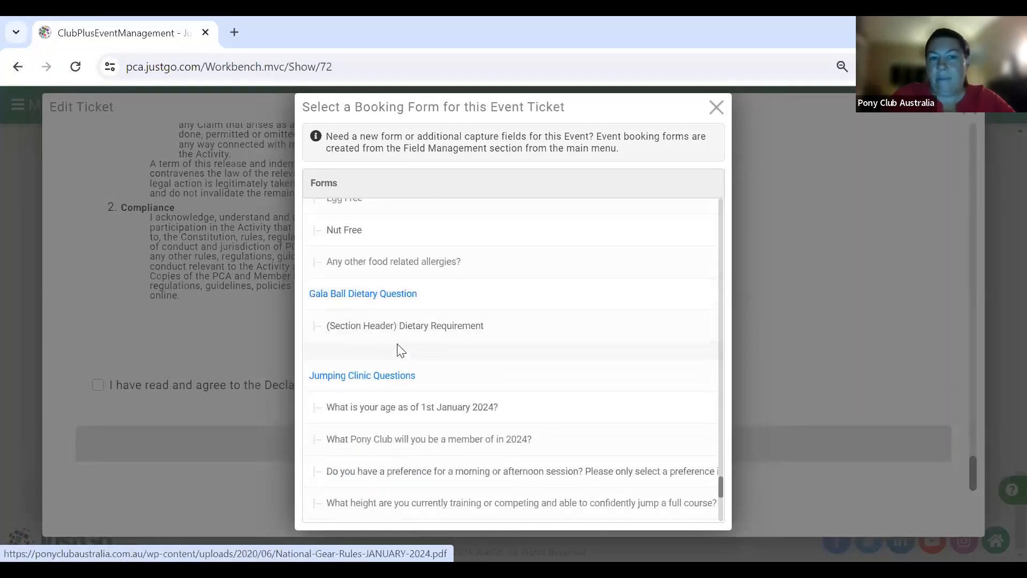
scroll(398, 347, down, 8)
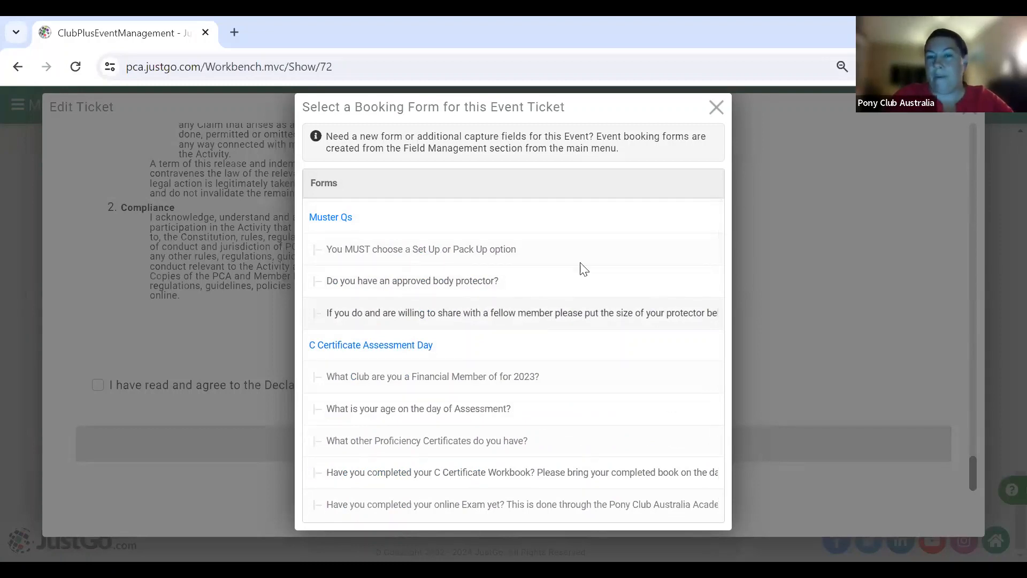
click(716, 110)
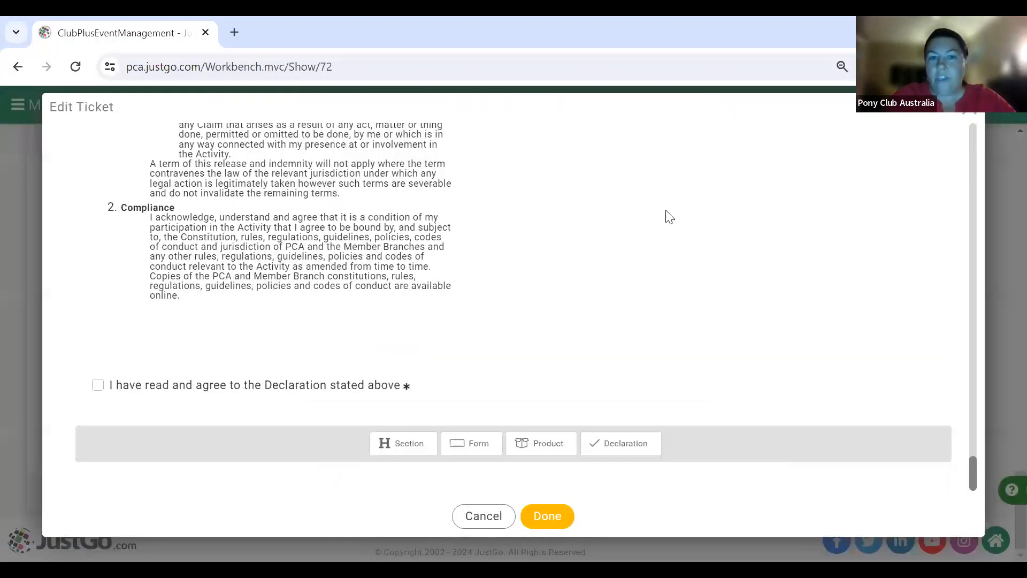
click(535, 516)
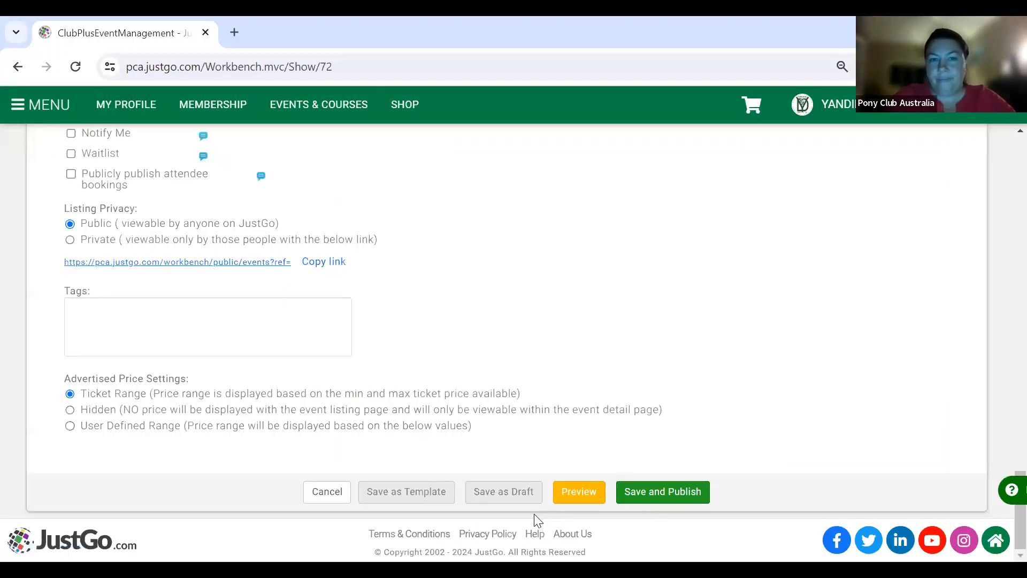
click(494, 492)
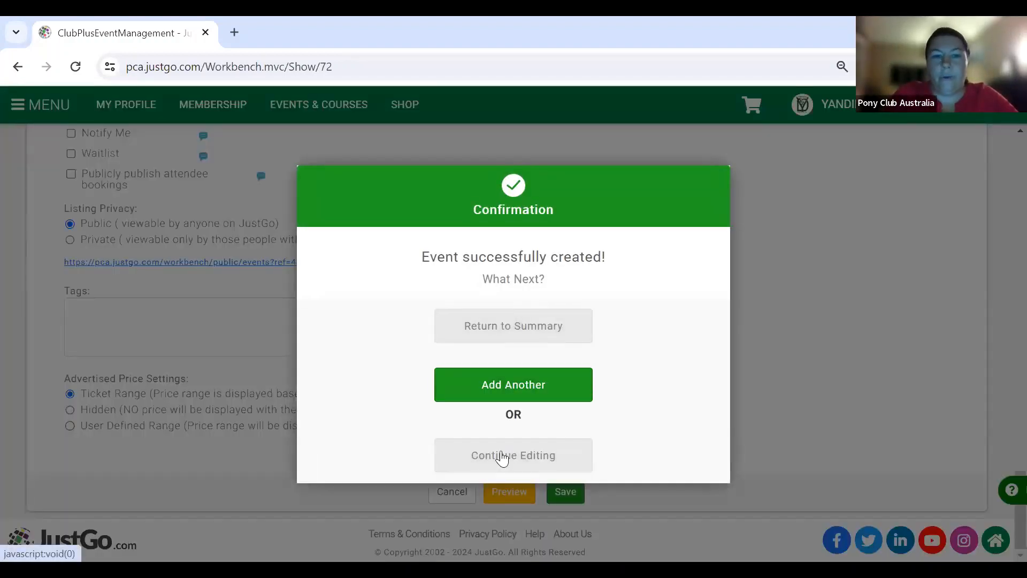
click(479, 326)
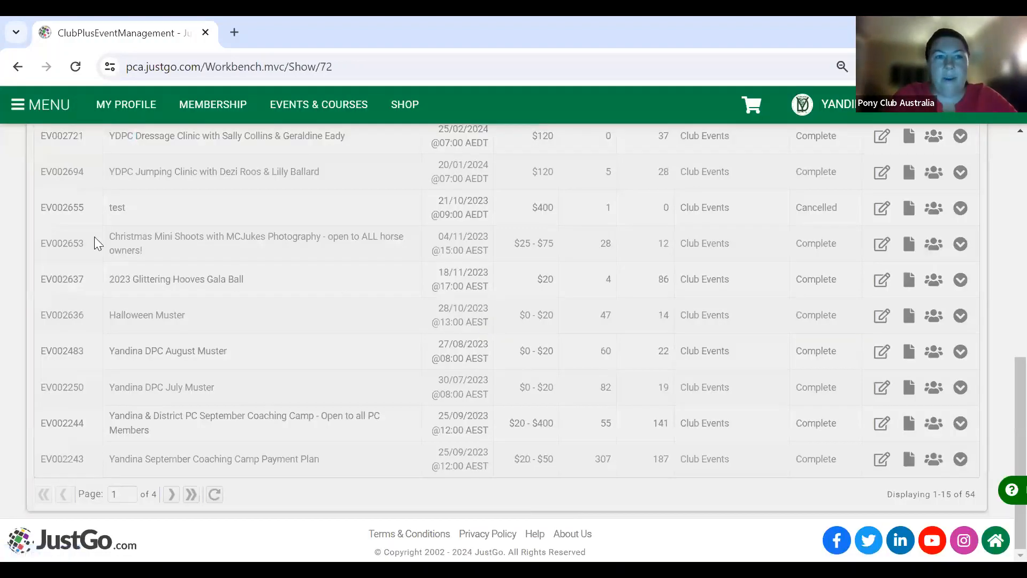
scroll(243, 252, up, 1)
scroll(242, 252, up, 5)
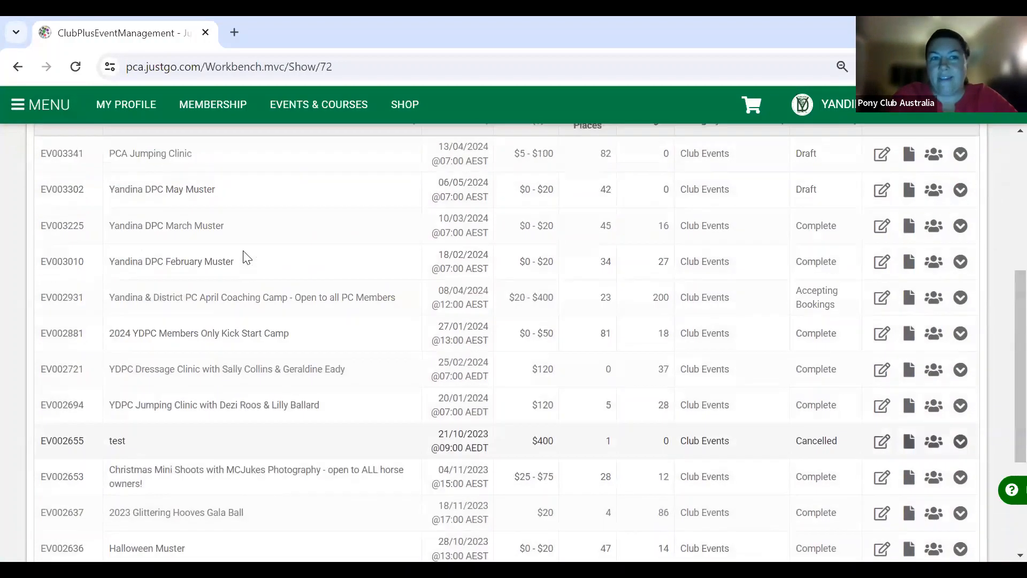
scroll(246, 257, up, 1)
scroll(246, 257, down, 1)
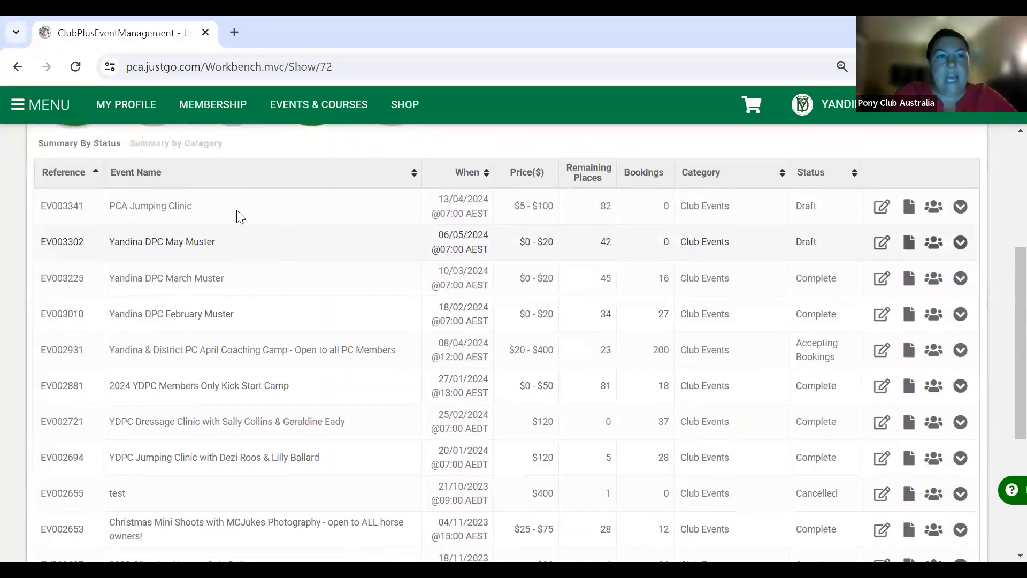
- Go to My Club's Field Management and show the Event Booking Overview list of booking forms
click(36, 108)
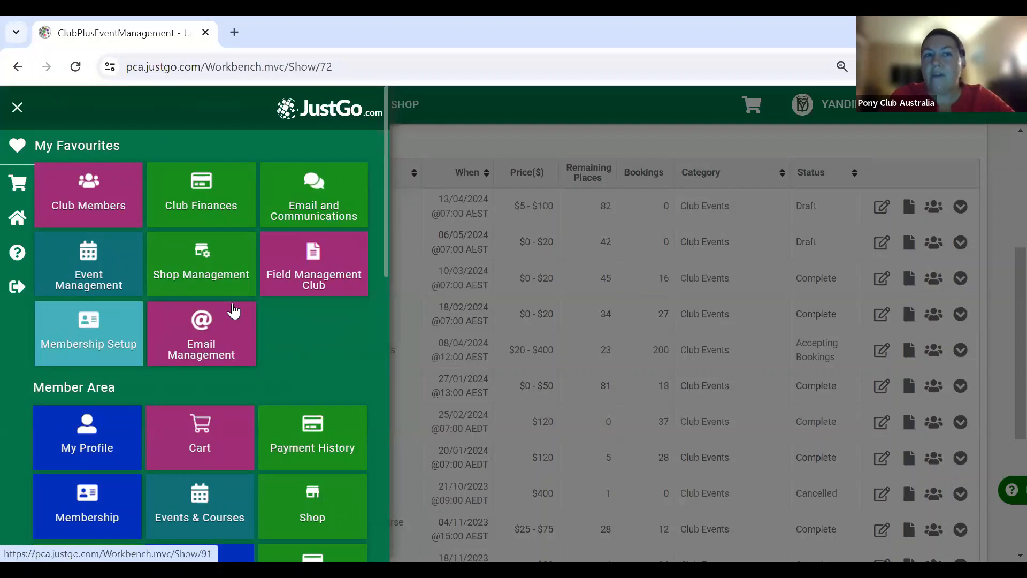
scroll(233, 311, down, 3)
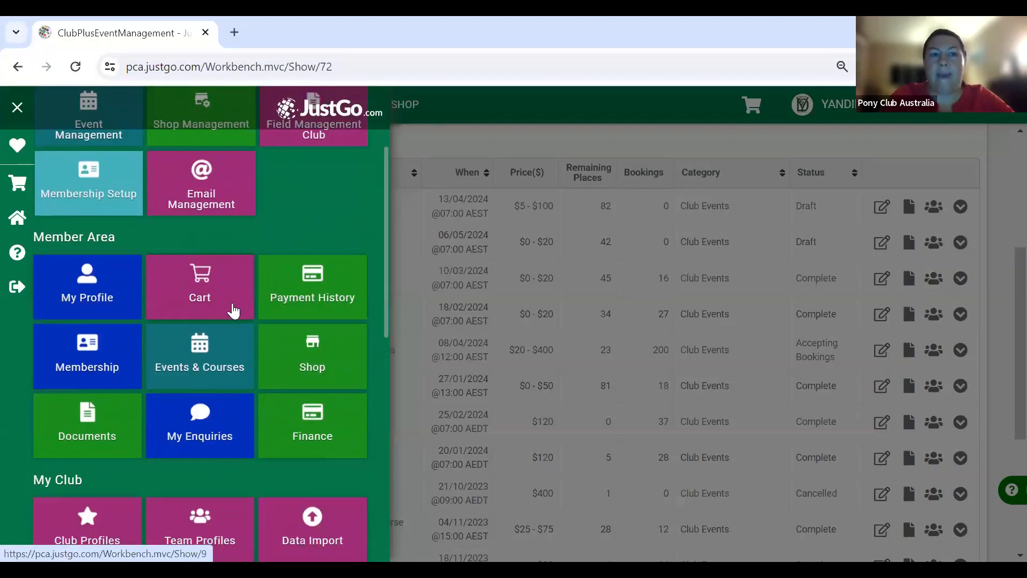
scroll(233, 310, down, 6)
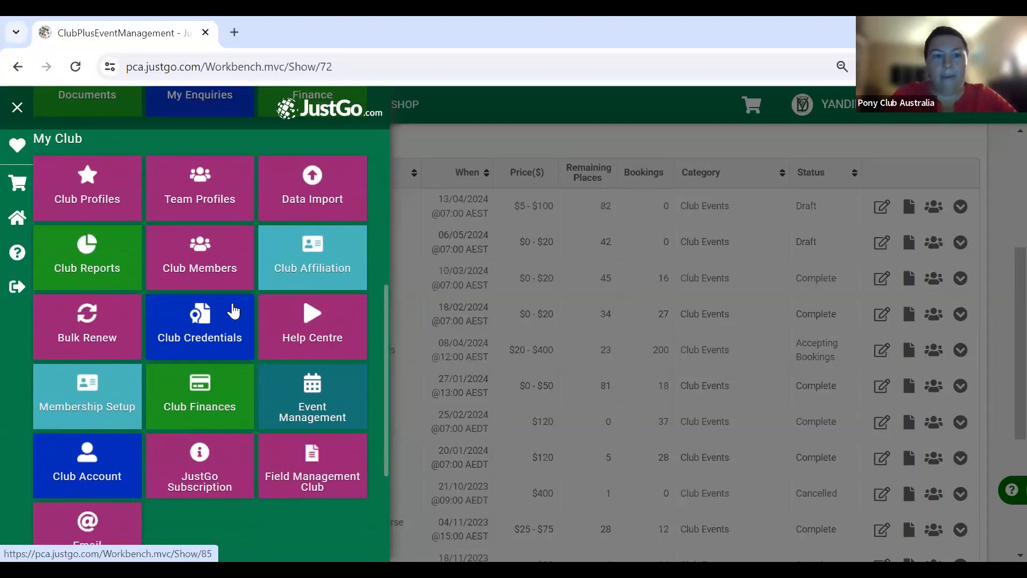
click(319, 471)
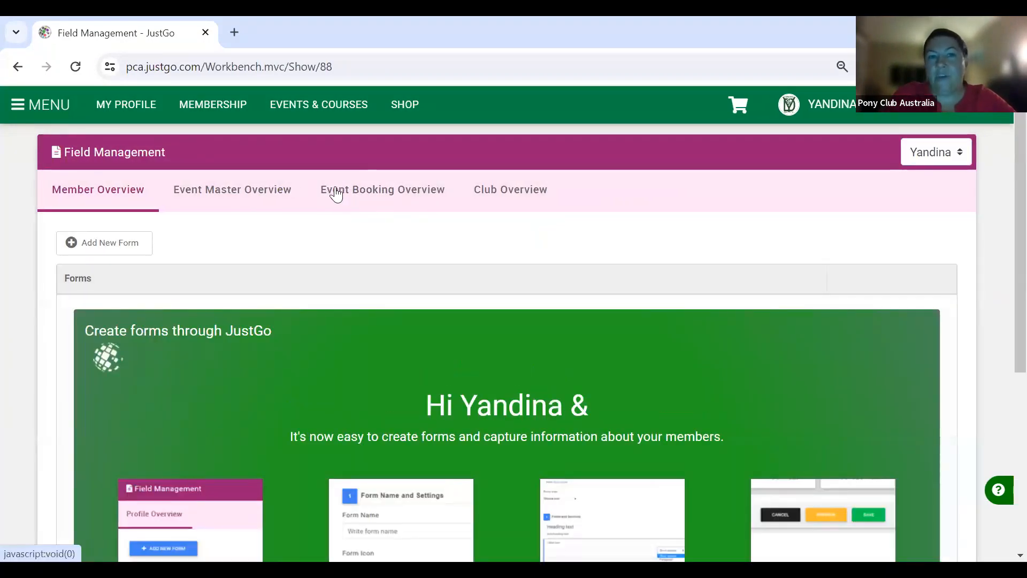
click(370, 196)
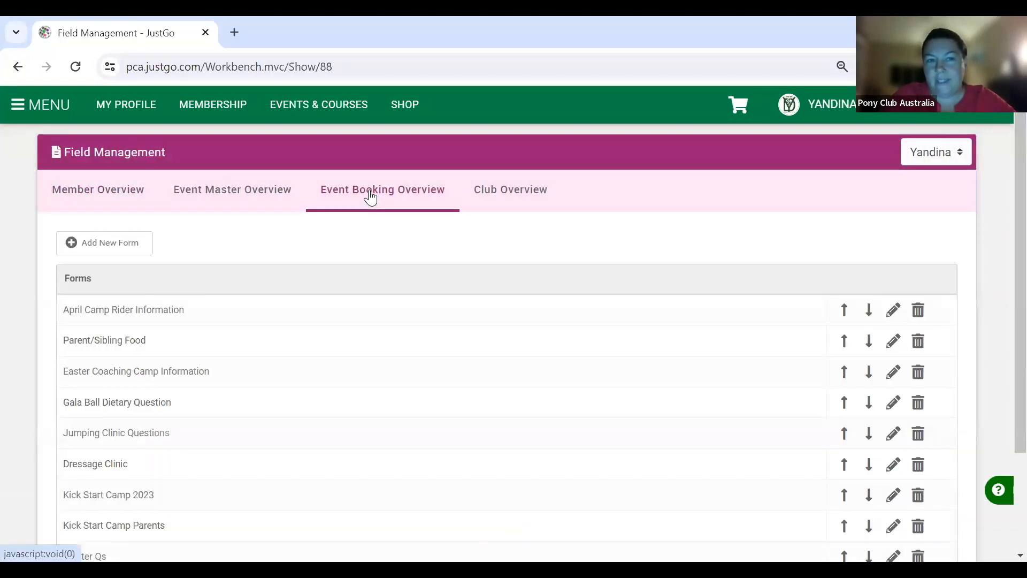
scroll(279, 426, down, 2)
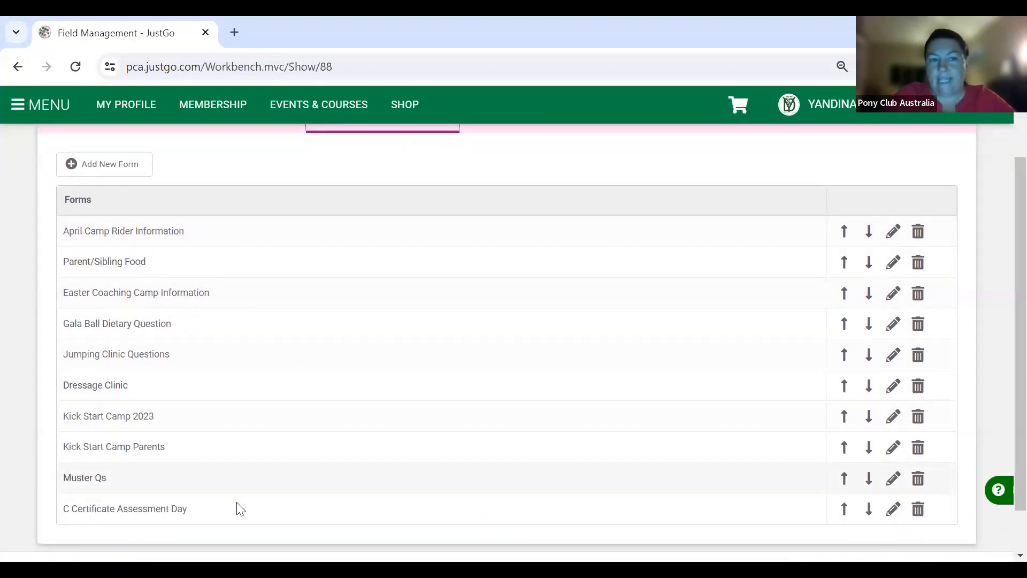
scroll(209, 284, up, 1)
scroll(211, 287, up, 1)
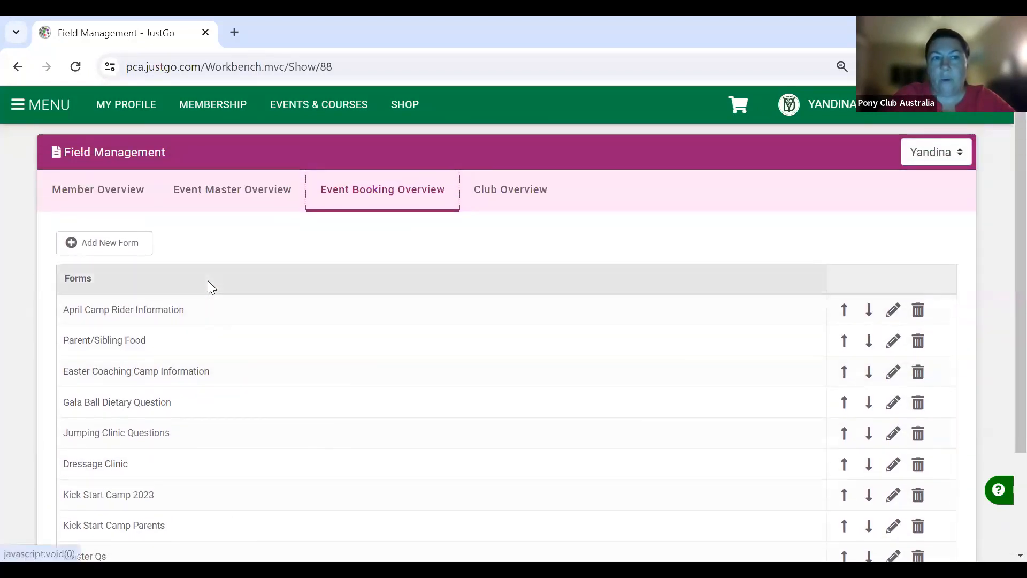
- Start a new event booking form named 'Jump Clinic Questions', leaving the icon unchosen
click(111, 249)
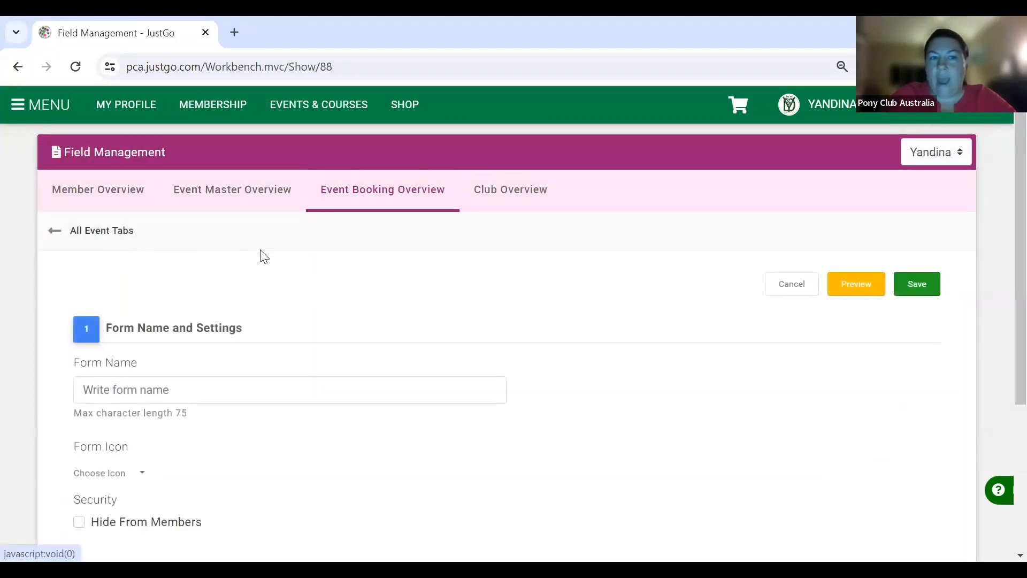
scroll(294, 273, down, 2)
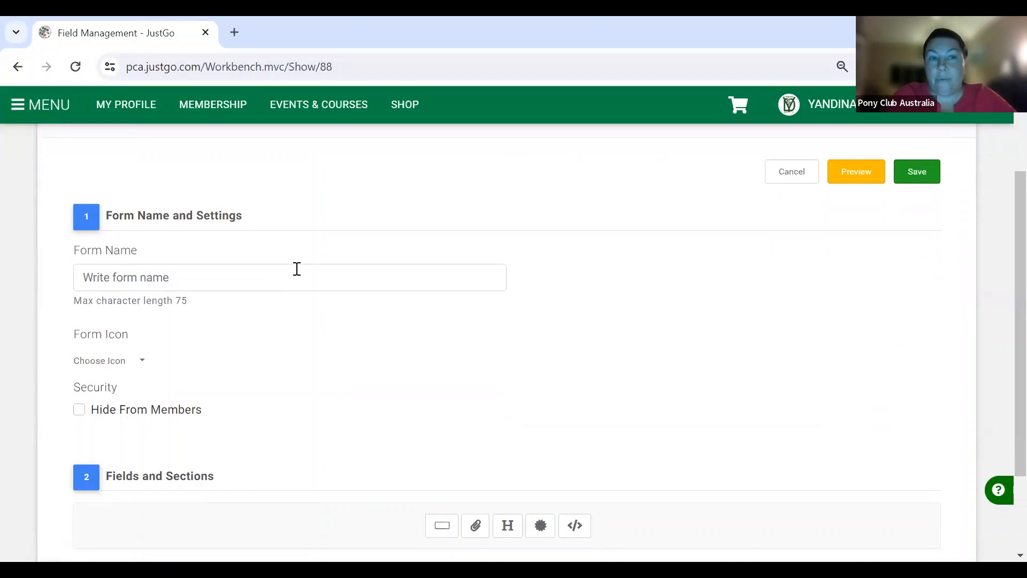
click(296, 268)
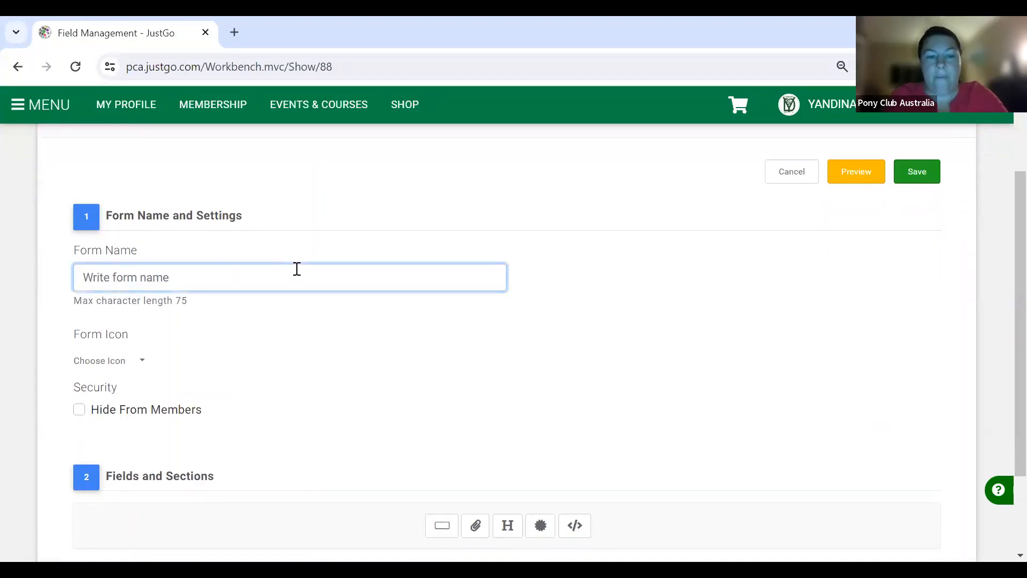
text(Ju)
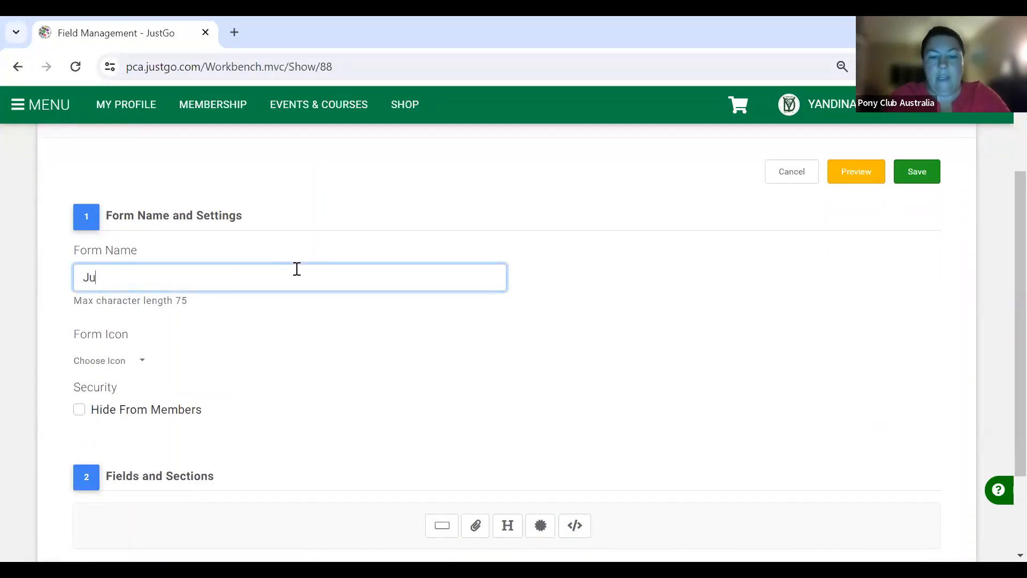
text(mp Cli)
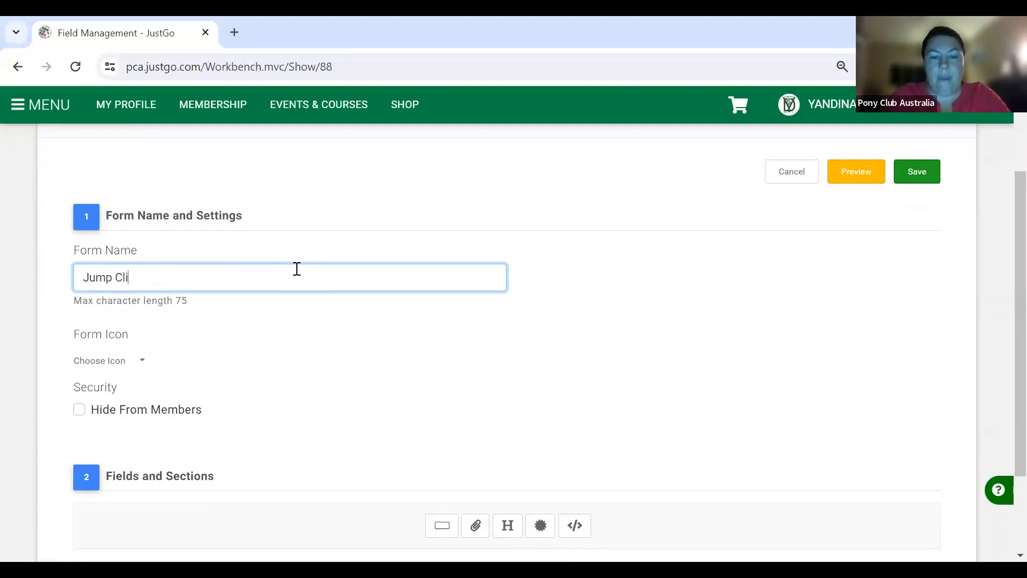
text(nic Qu)
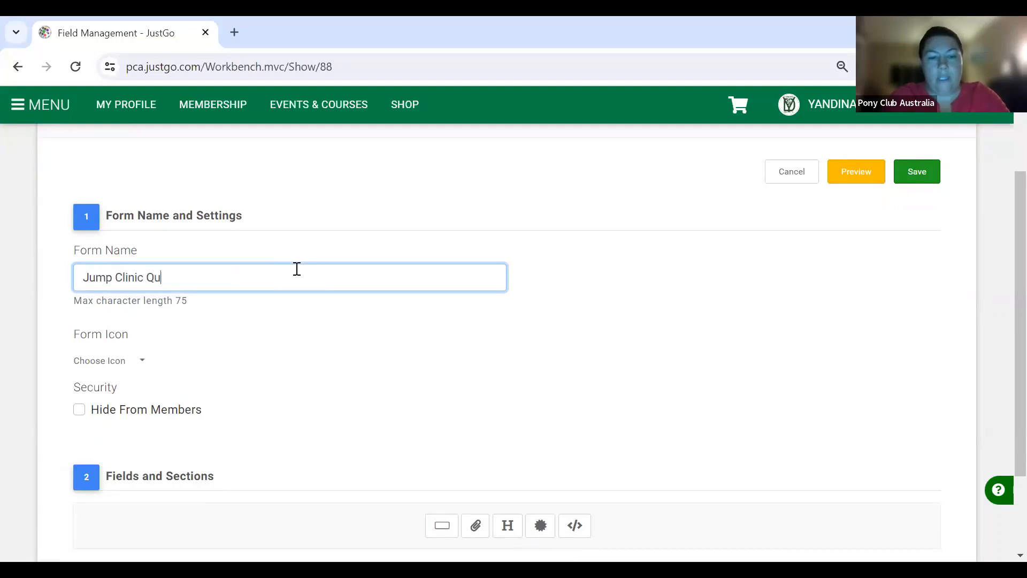
text(estions 2)
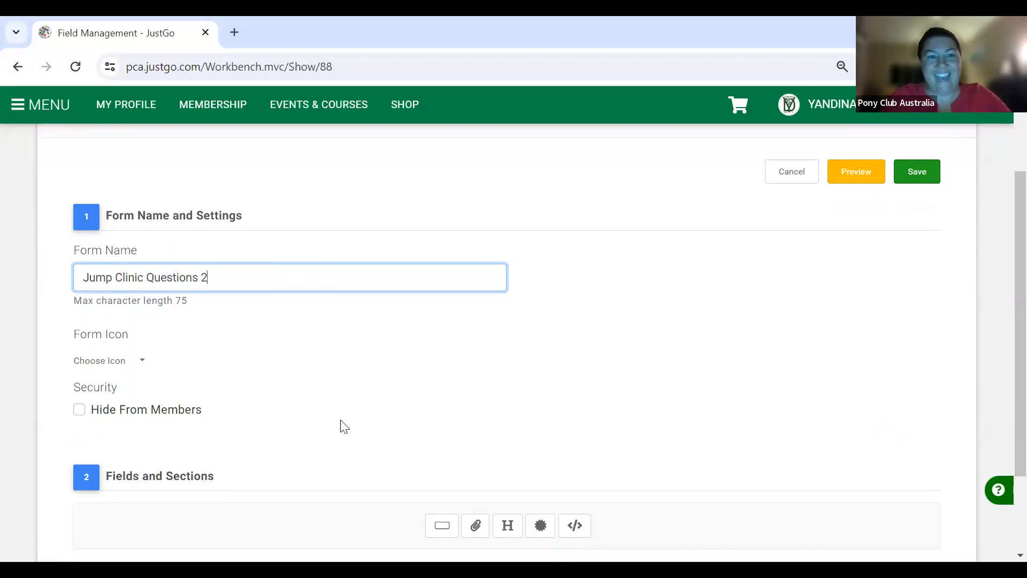
scroll(340, 422, down, 1)
scroll(341, 421, down, 1)
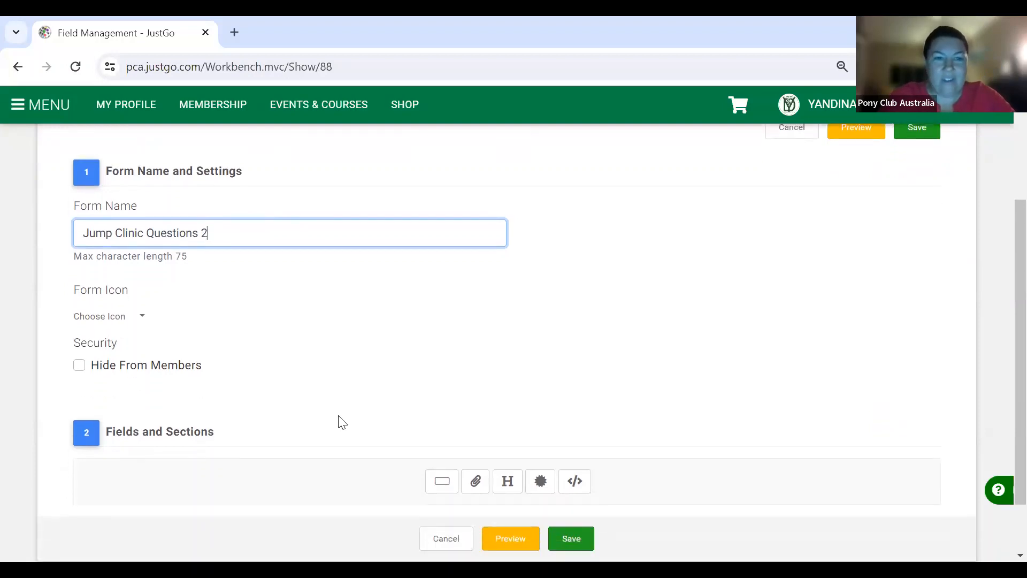
click(144, 302)
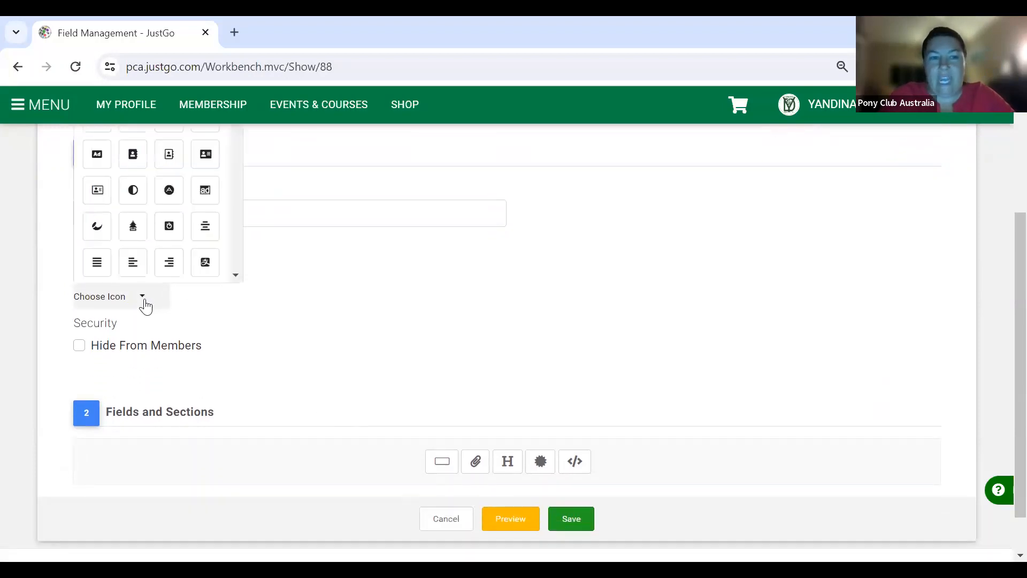
click(330, 301)
scroll(330, 301, down, 1)
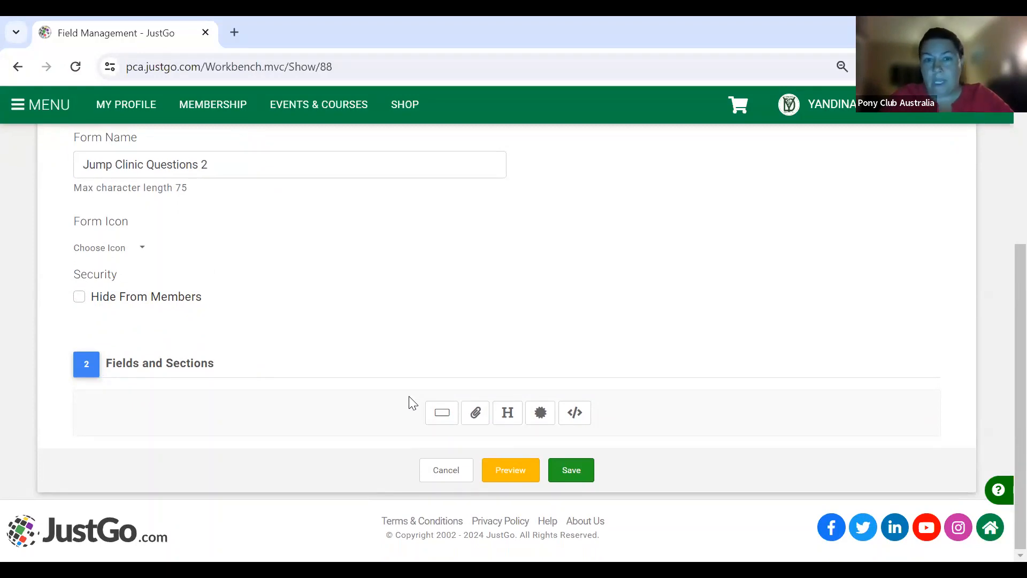
- Add a checkbox question 'What height are you currently competing'
click(440, 423)
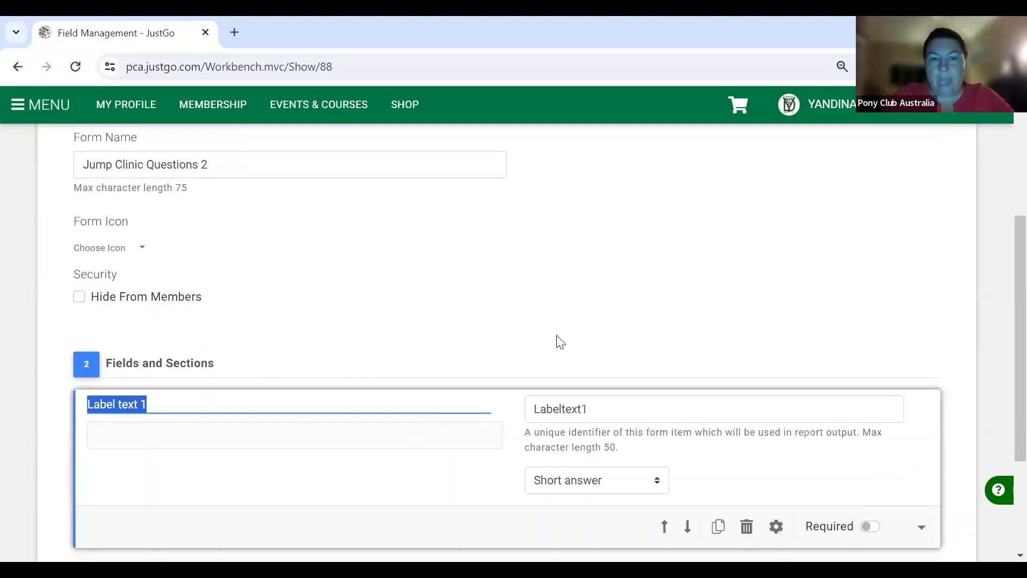
scroll(559, 343, down, 1)
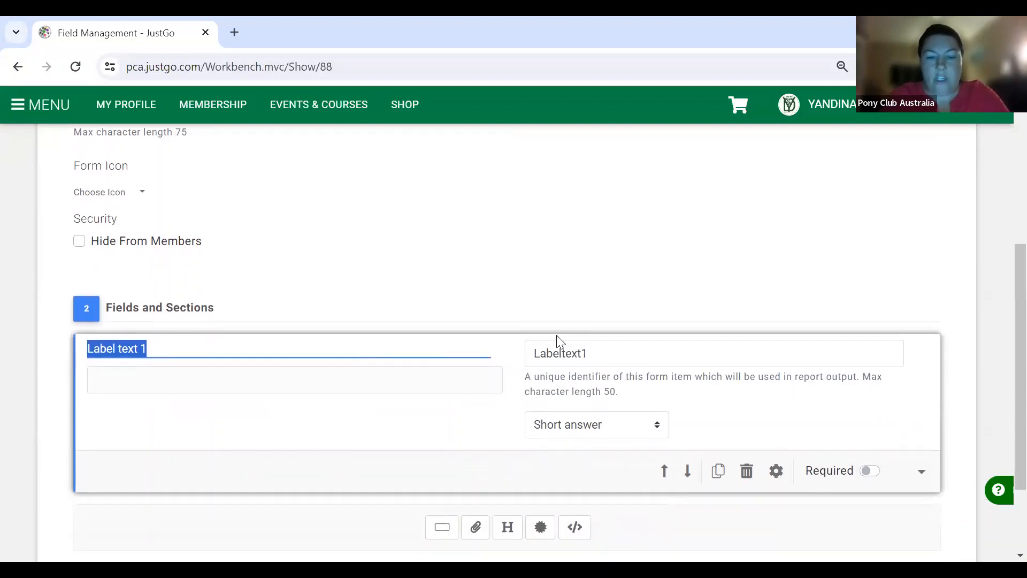
text(W)
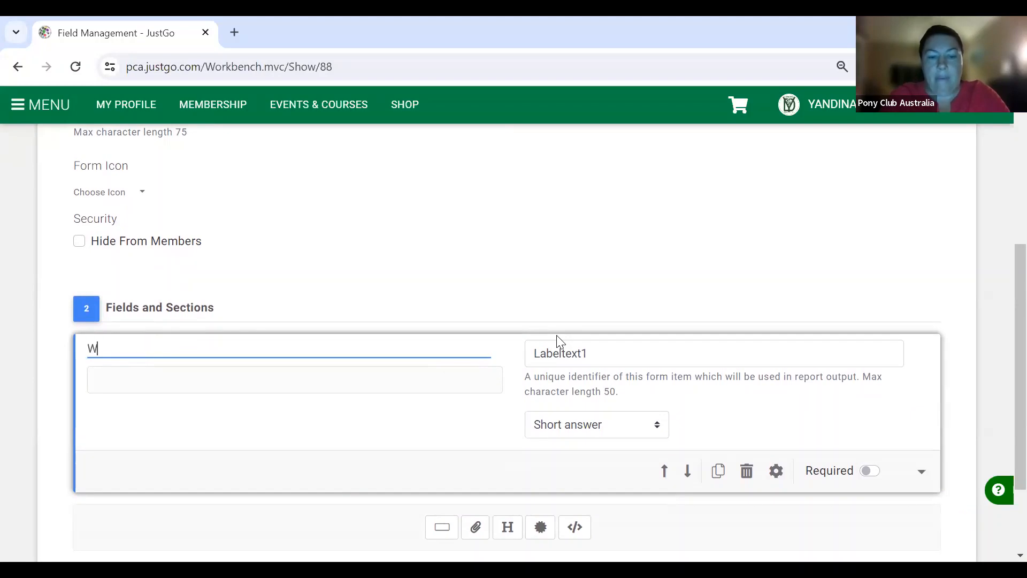
text(hat height are you curren)
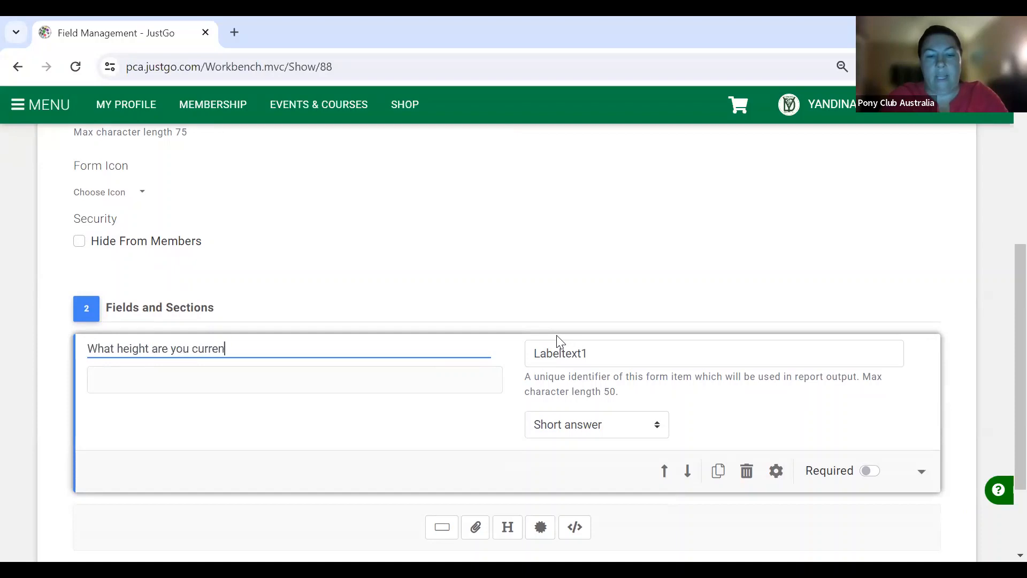
text(tly competing?)
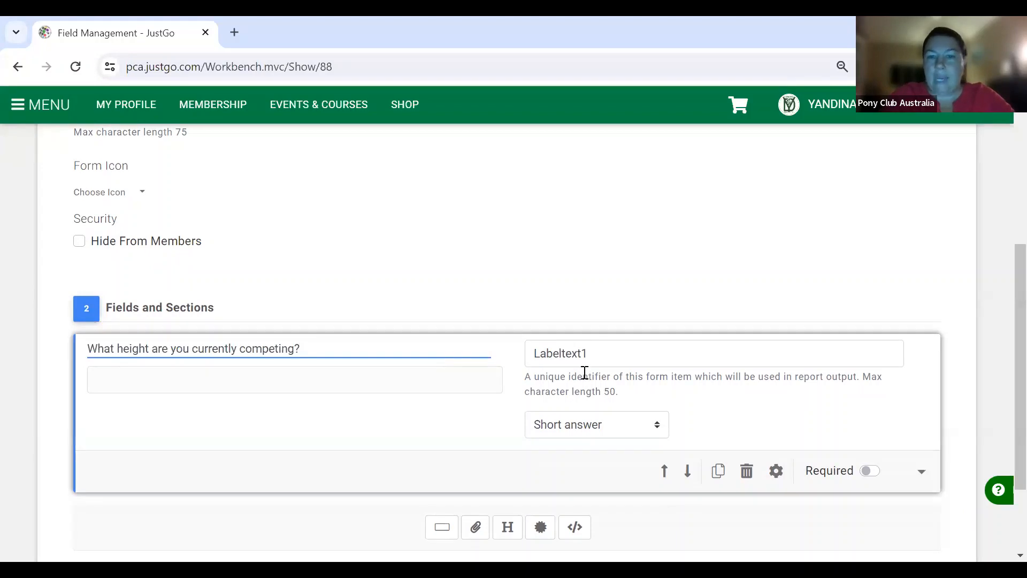
click(583, 432)
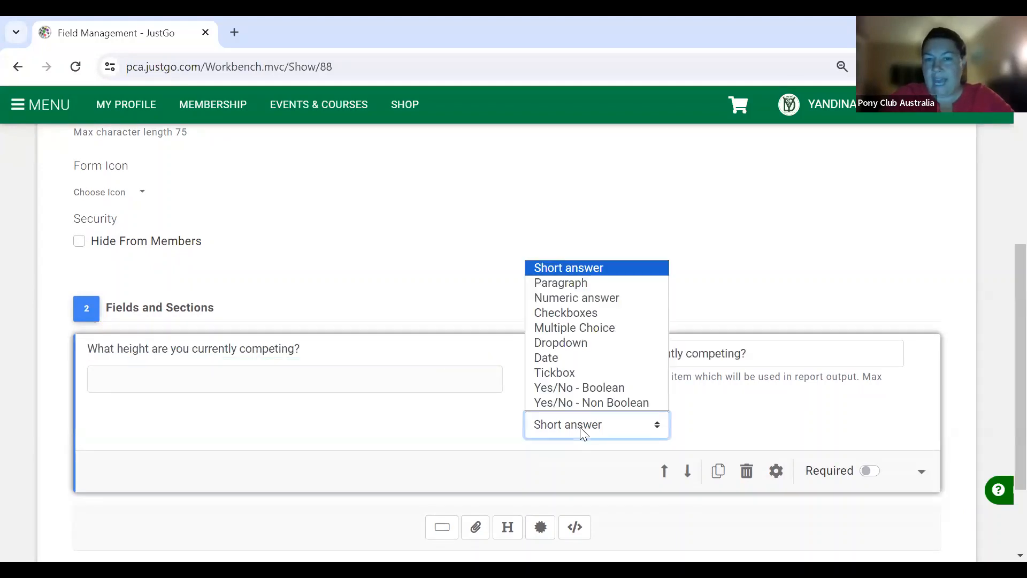
click(589, 314)
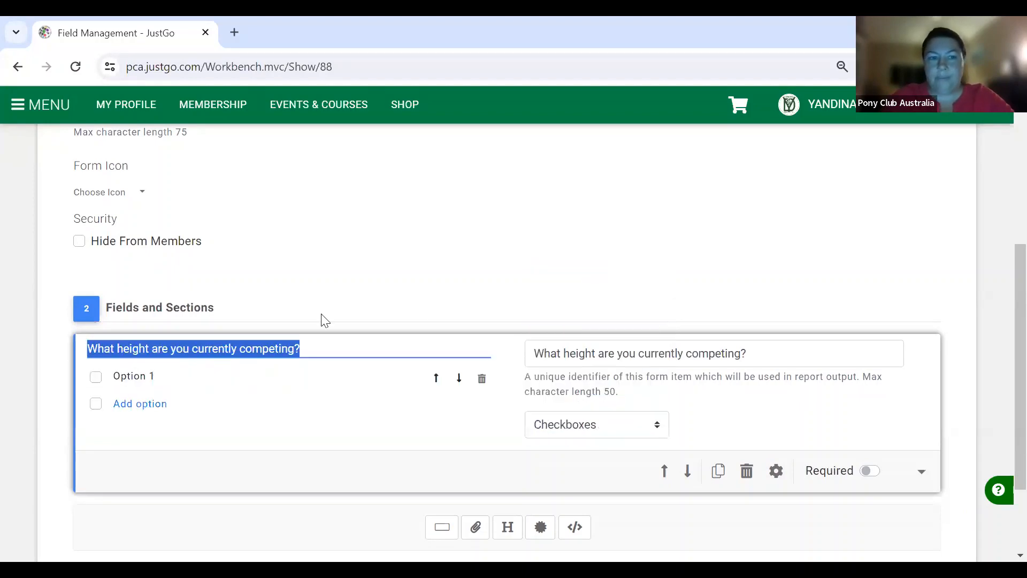
- Set its first options to 'Not currently competing', 45cm and 60cm
click(139, 380)
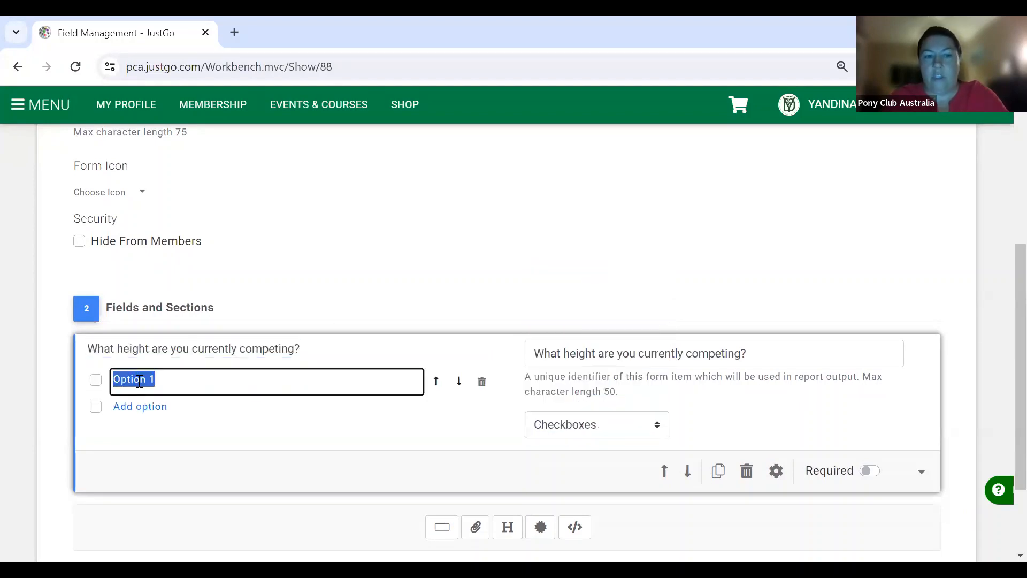
text(No)
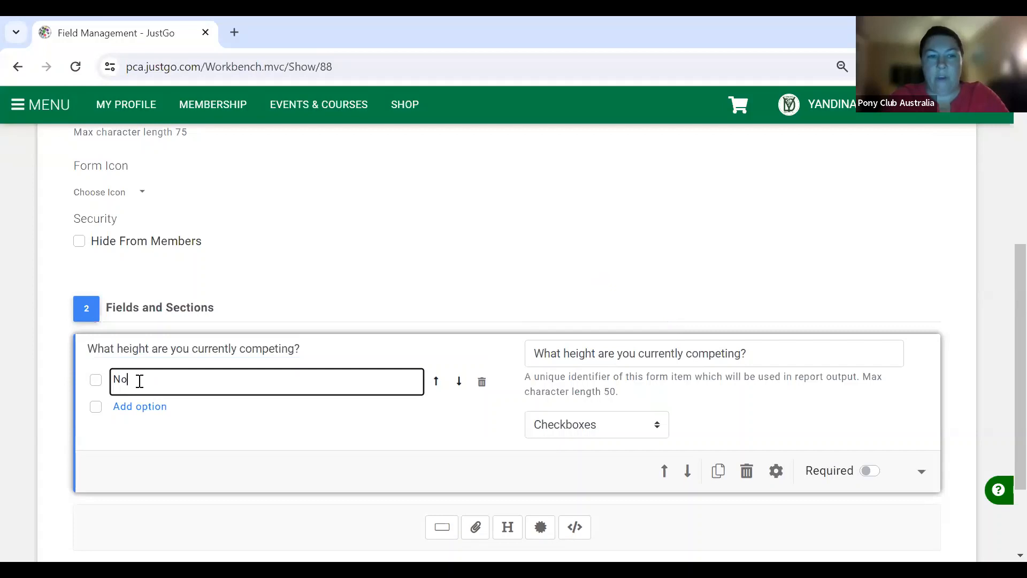
text(t currently competing)
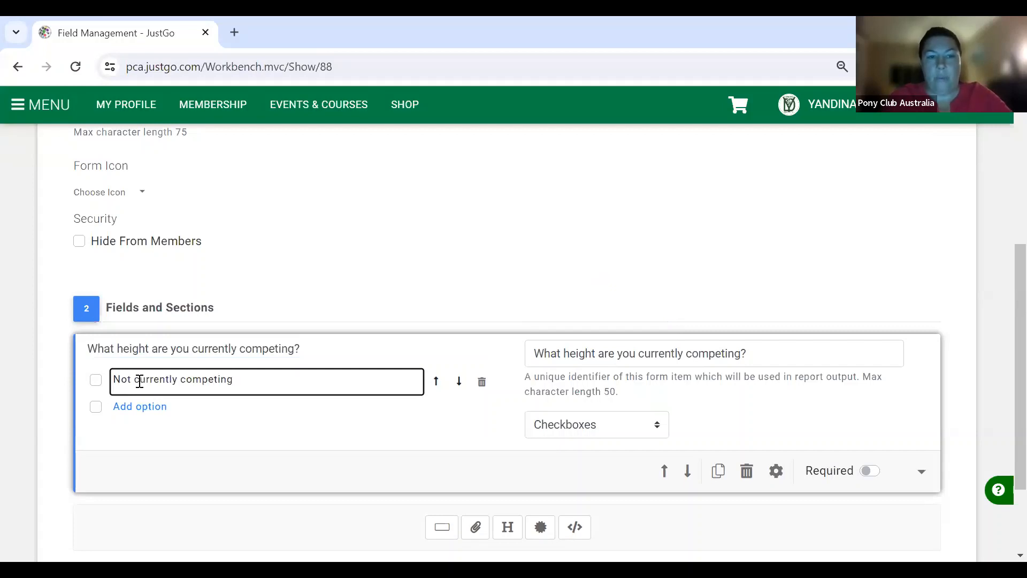
click(138, 407)
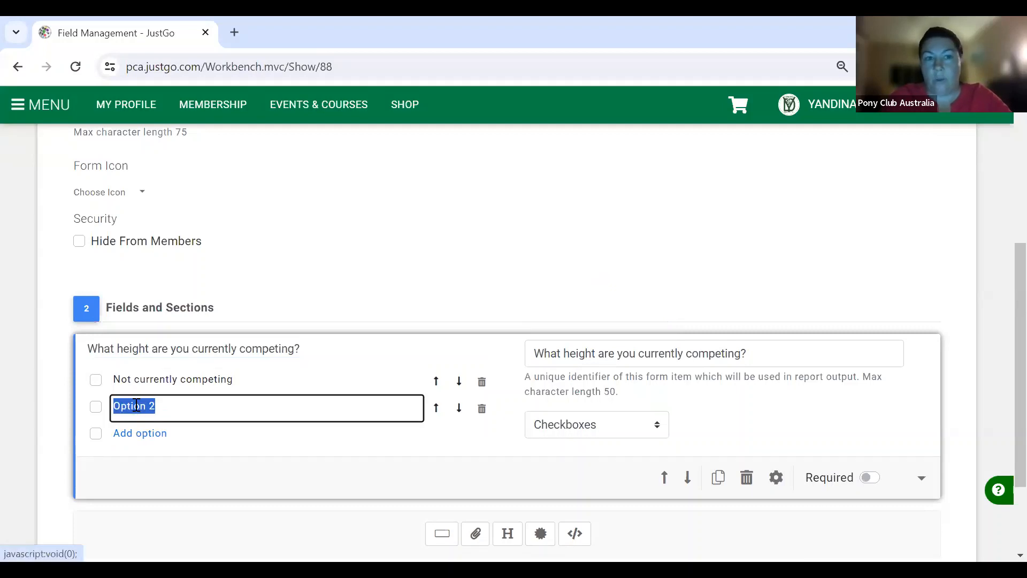
text(45)
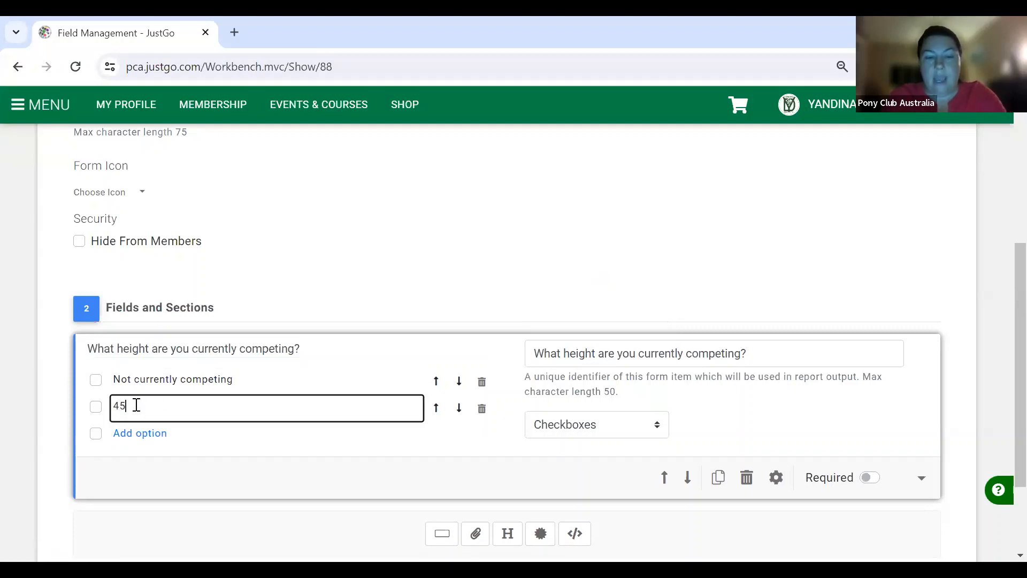
text(cm)
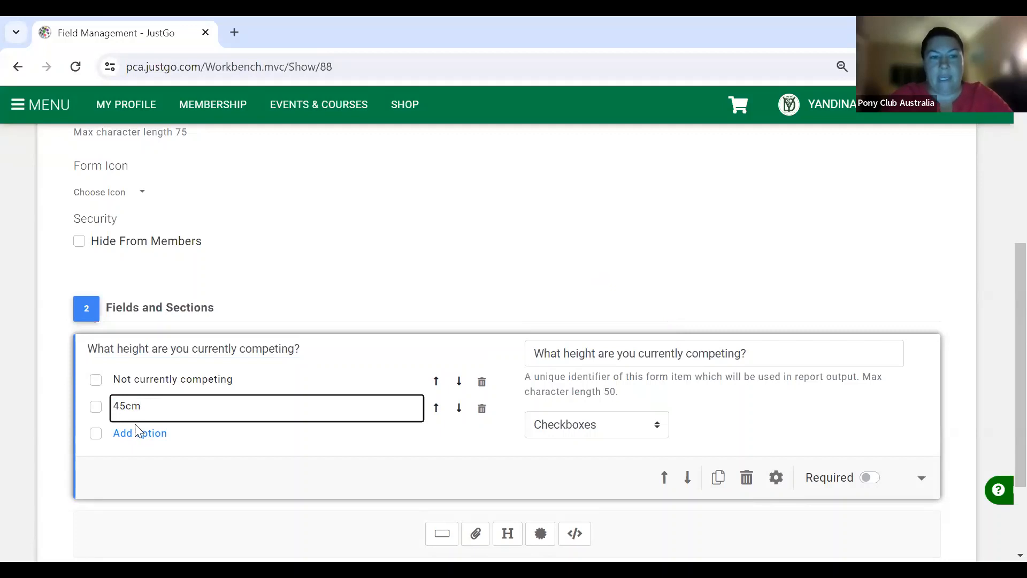
click(138, 433)
text(60cm)
- Add the 80cm, 90cm and 1m+ options and make the question required
click(140, 460)
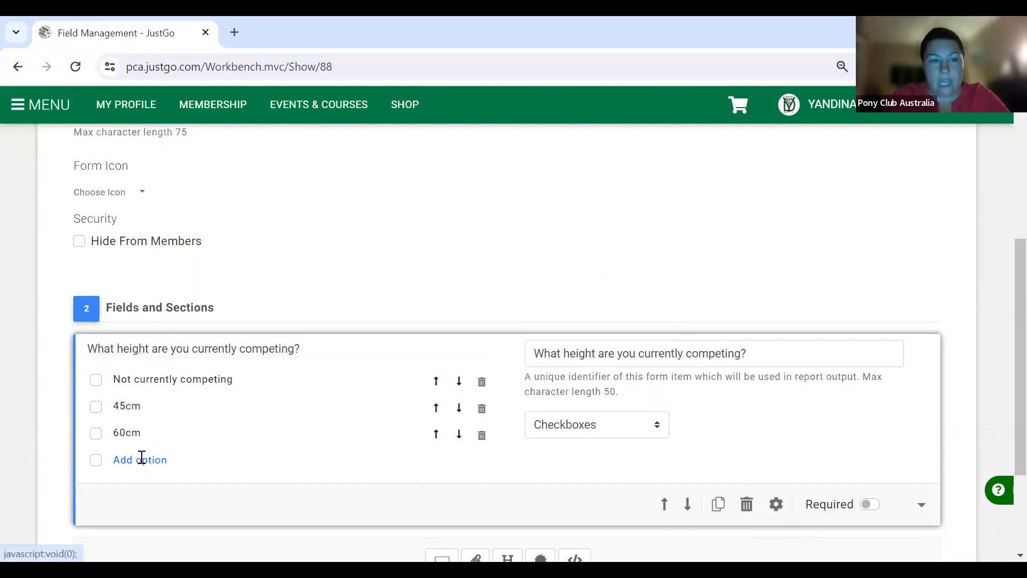
text(80cm)
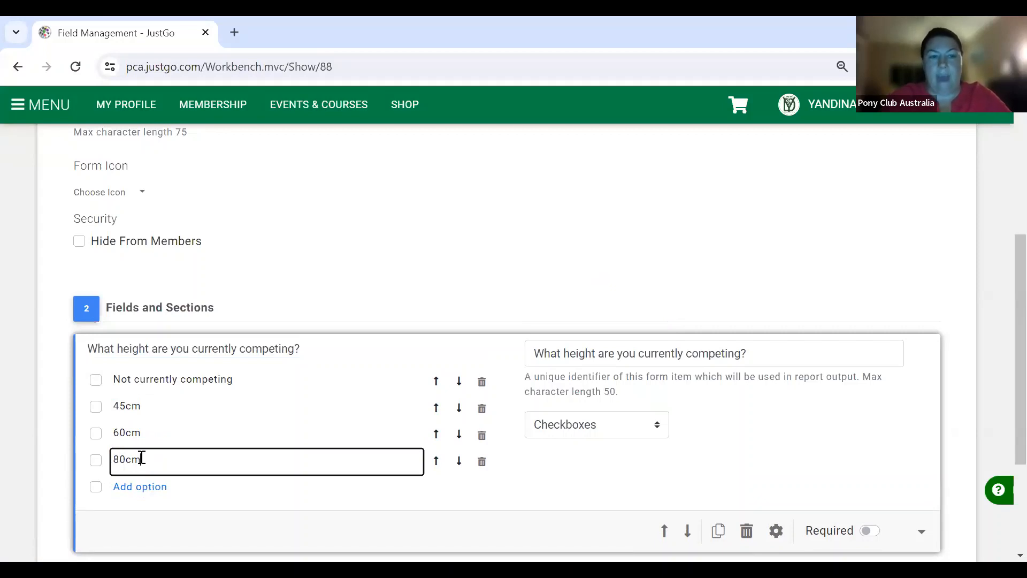
scroll(141, 459, down, 1)
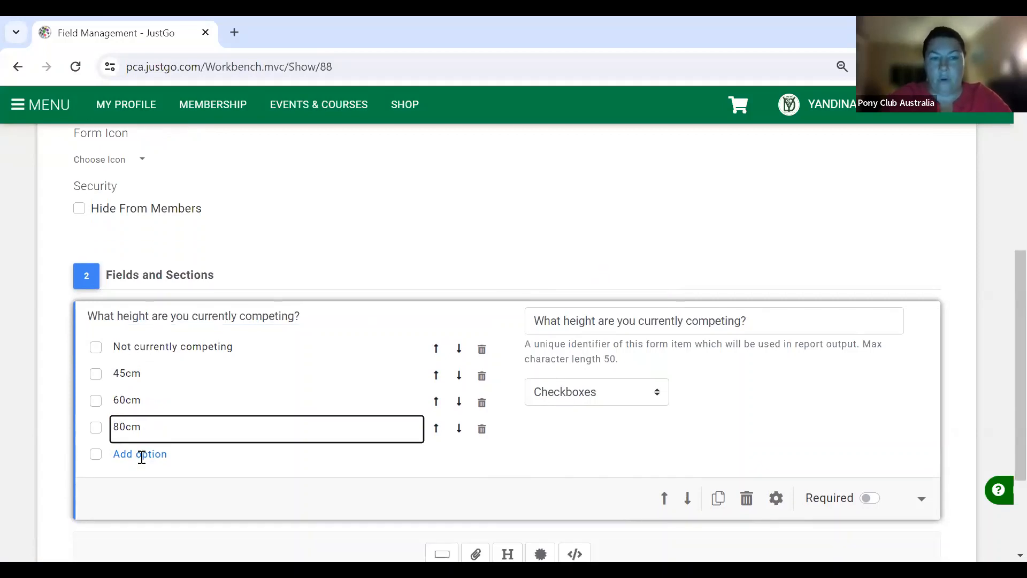
click(140, 454)
text(90cm)
click(140, 480)
text(1m+)
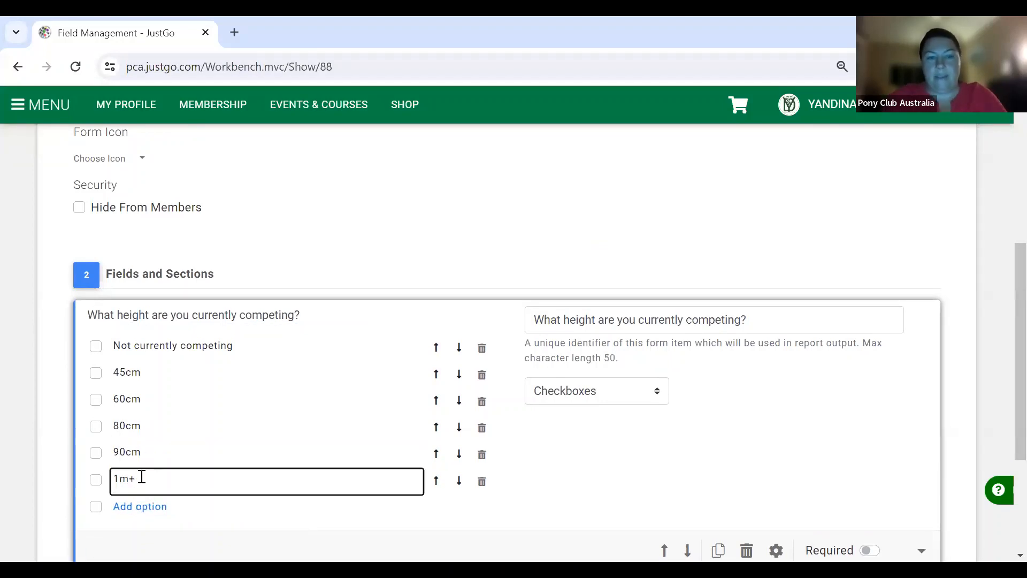
scroll(544, 463, down, 2)
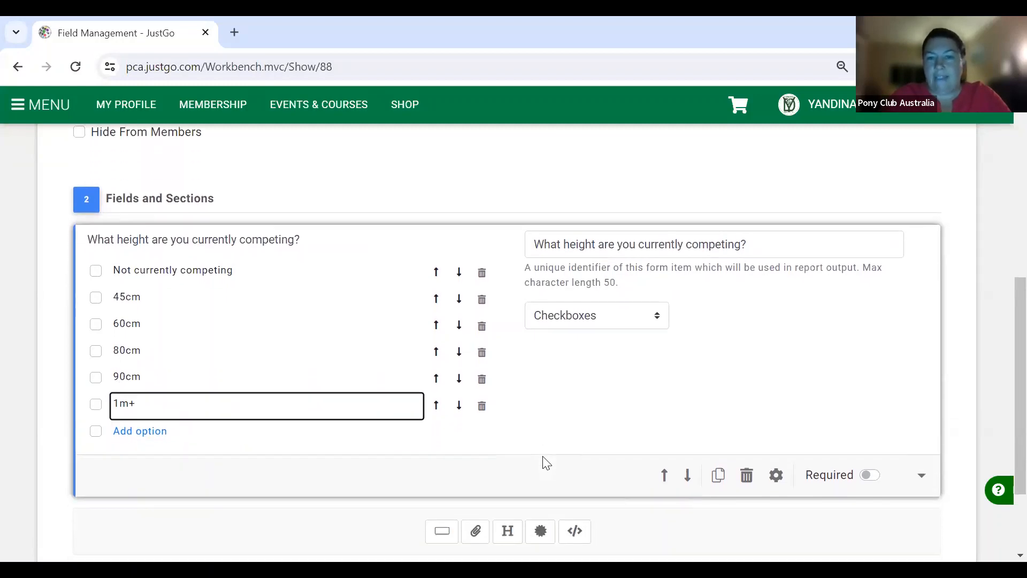
click(869, 470)
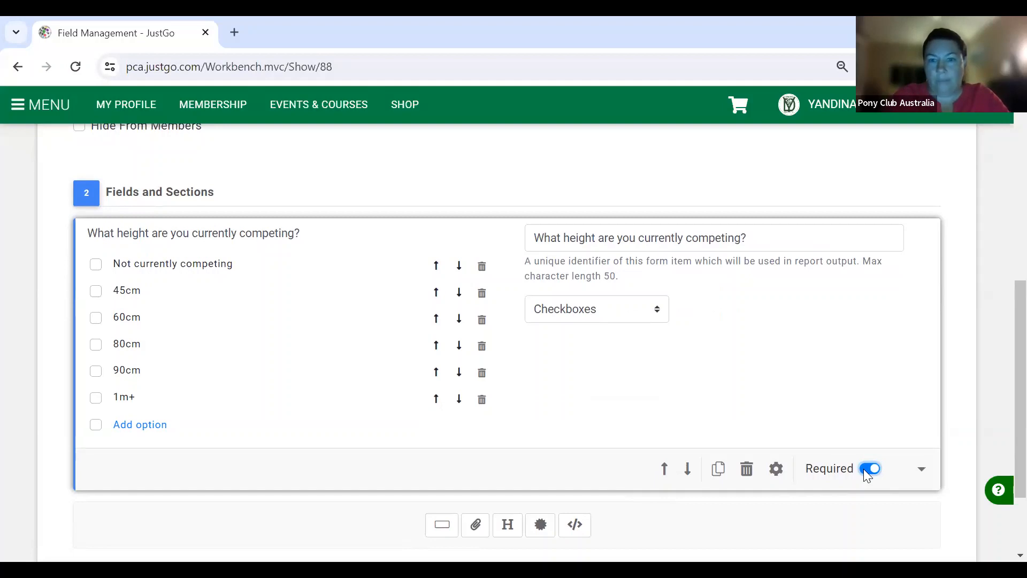
scroll(863, 469, down, 1)
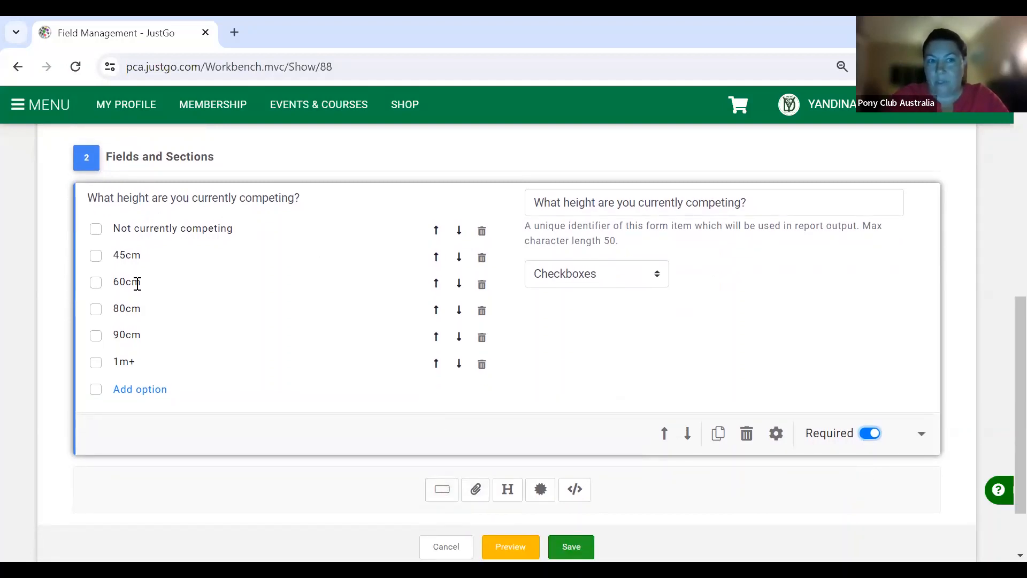
- Add the question 'What height are you currently training?' as a checkbox field
click(442, 489)
scroll(443, 494, down, 1)
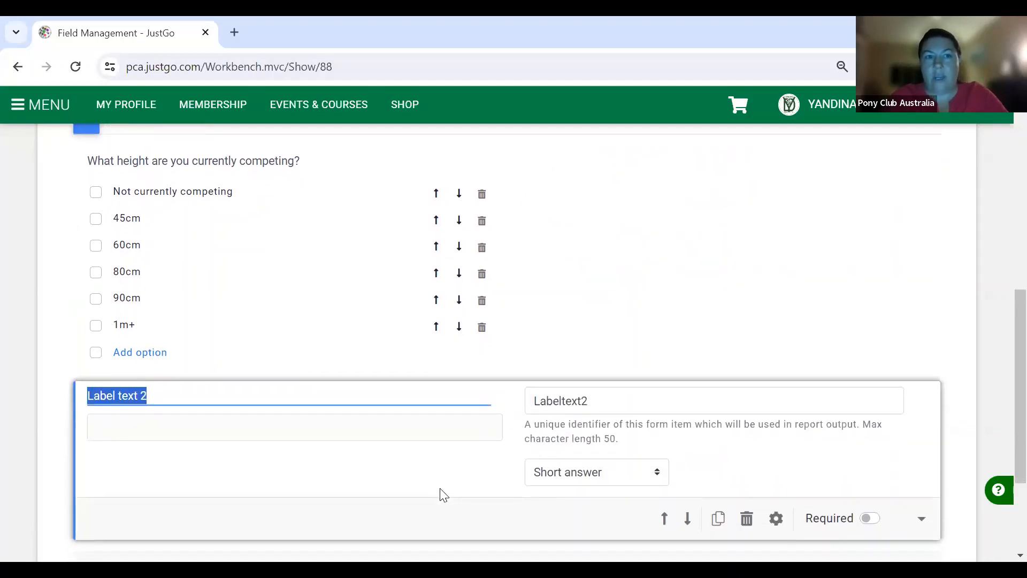
text(What )
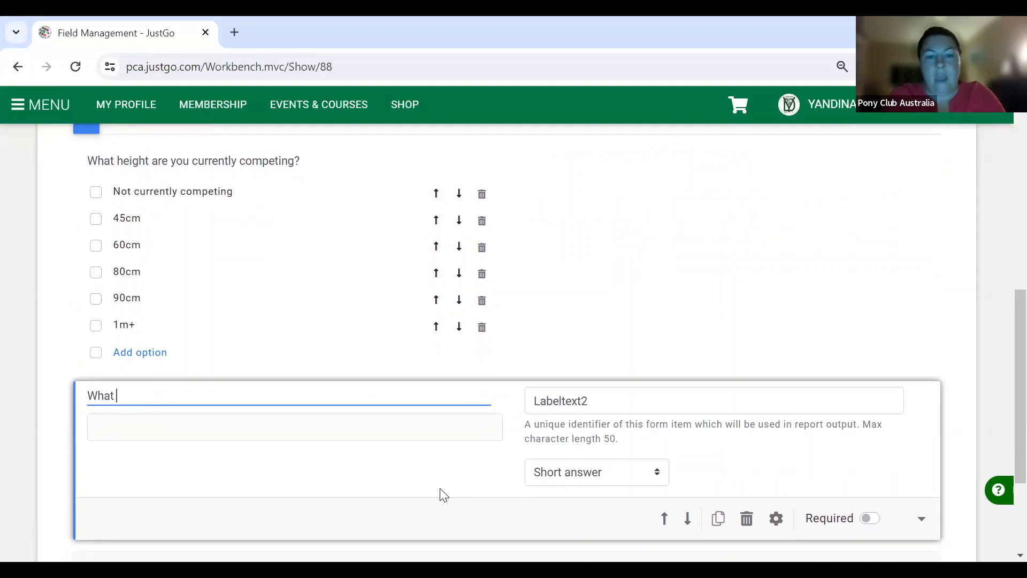
text(height are you )
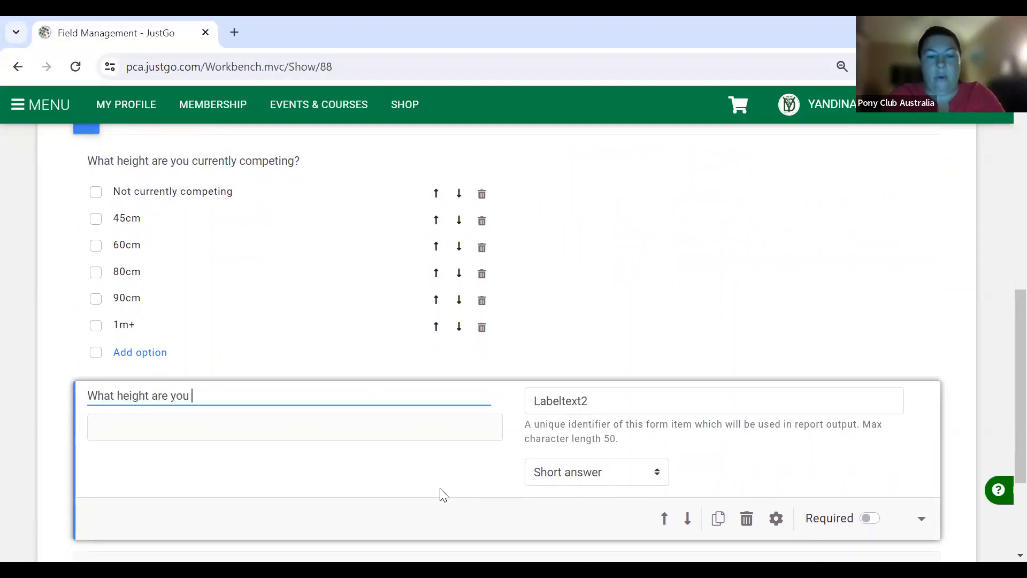
text(currently )
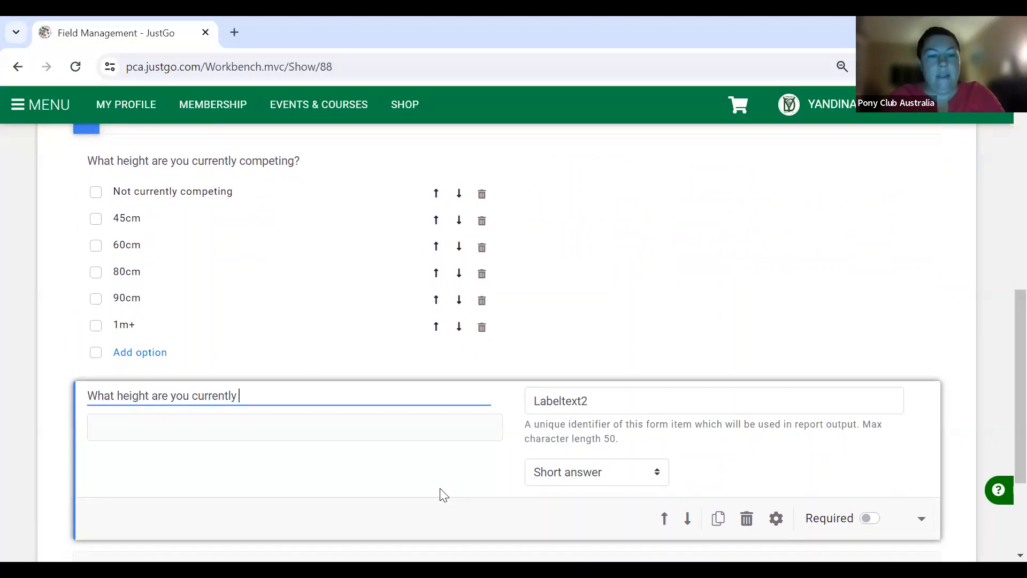
text(training?)
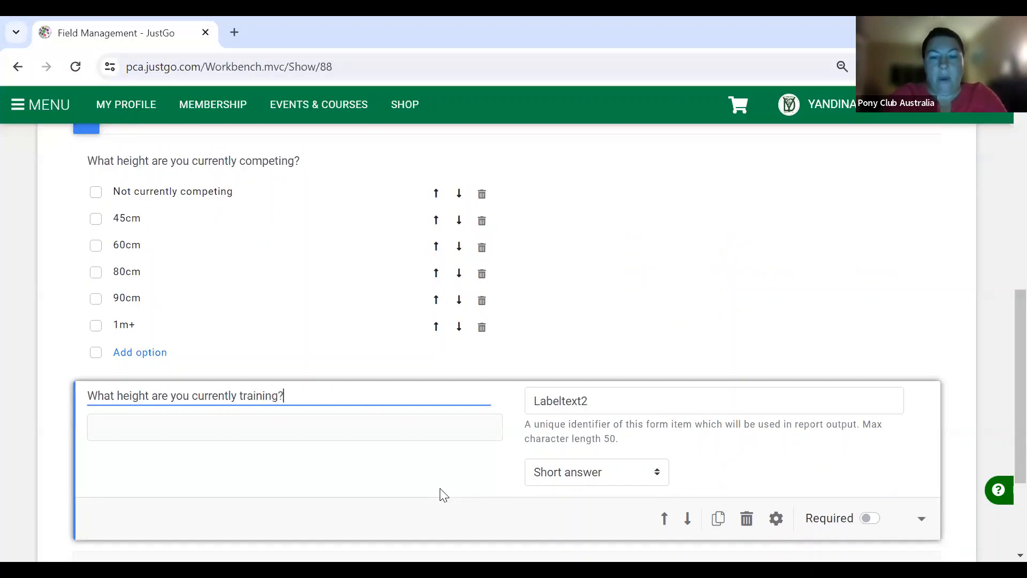
click(647, 474)
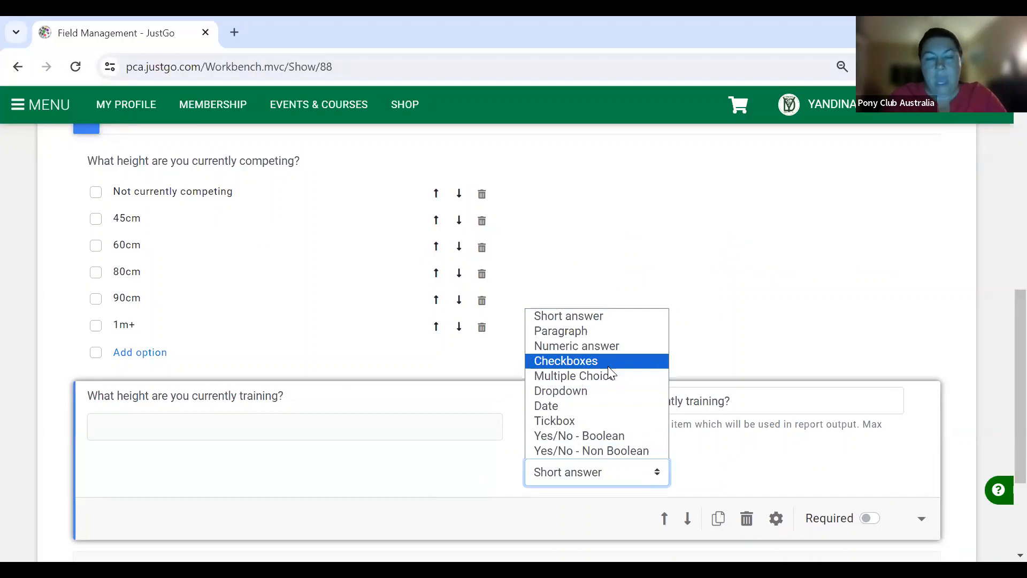
click(608, 366)
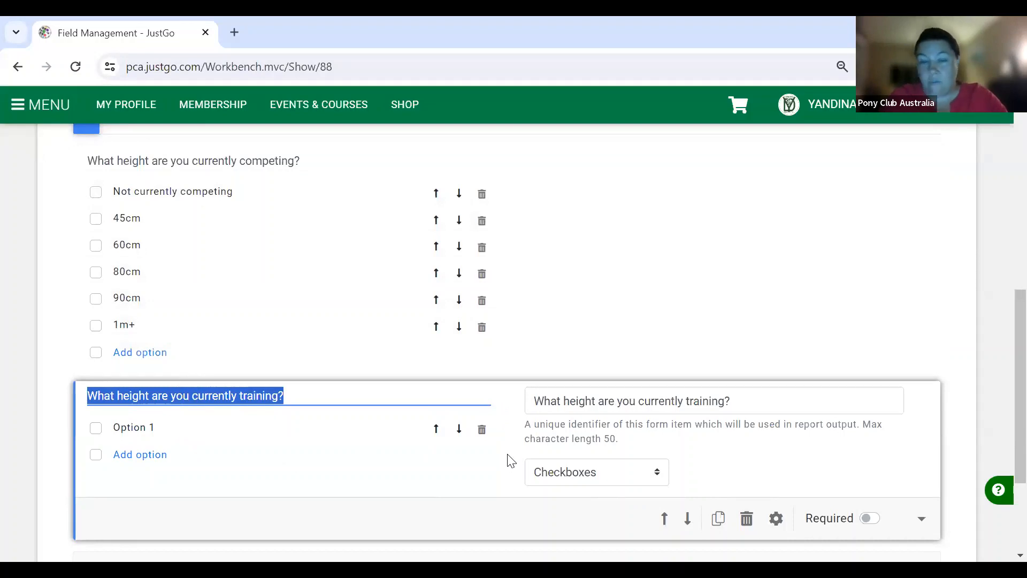
- Delete the new training question and duplicate the competing-height question instead
click(748, 520)
click(604, 301)
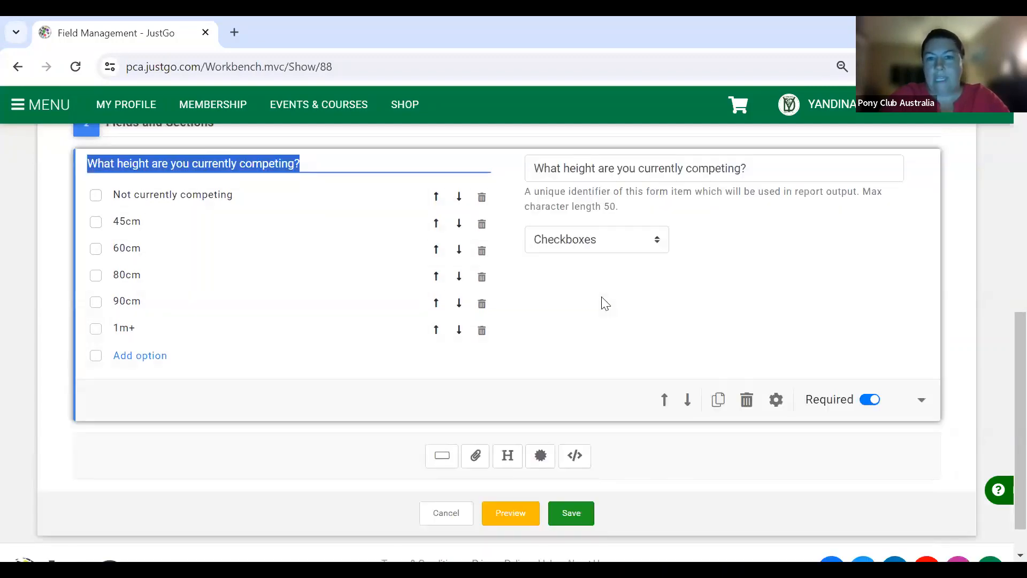
click(718, 400)
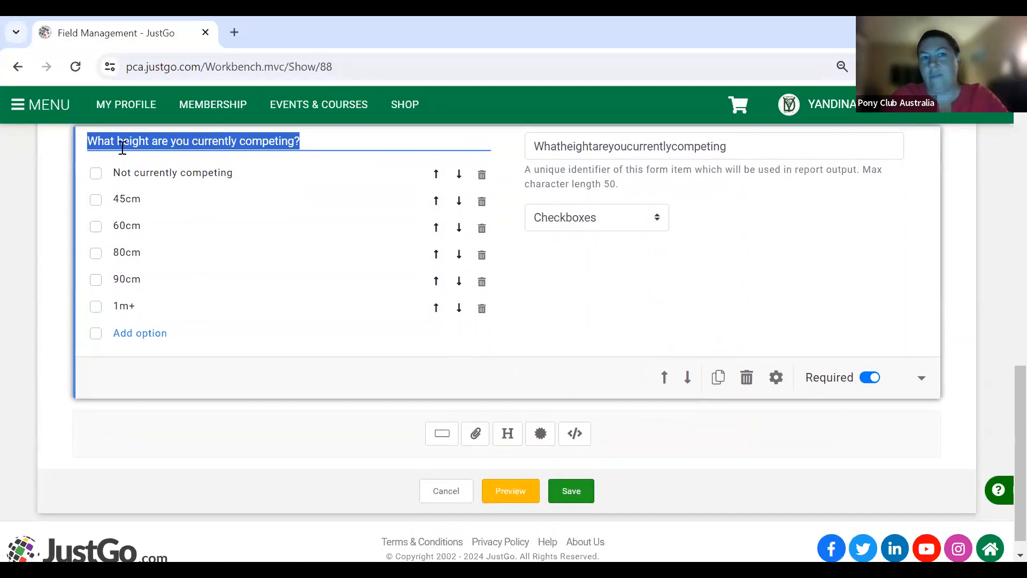
- Change 'competing' to 'training' in the copy's title and its first option to 30cm
double_click(279, 141)
text(training)
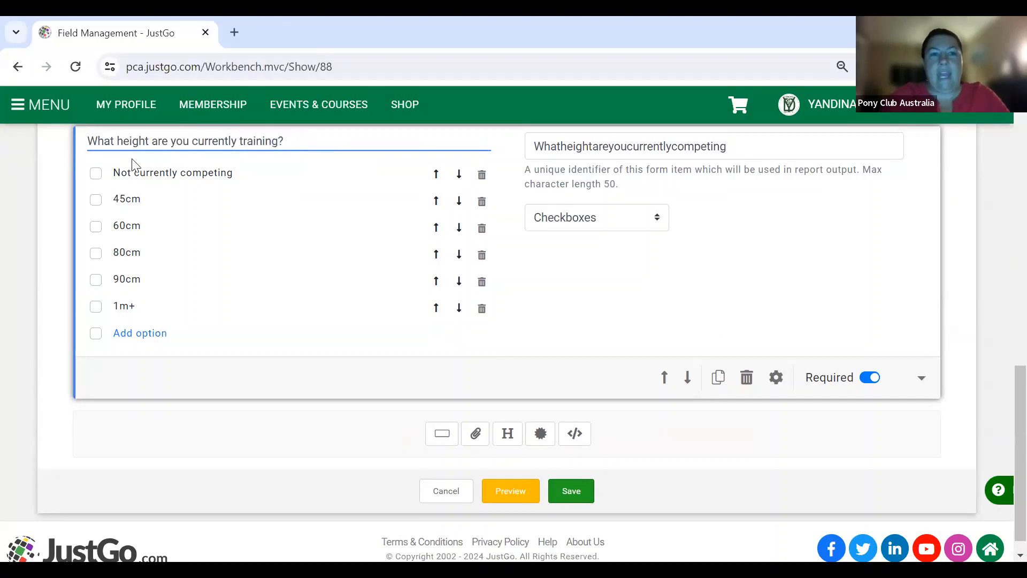
click(98, 173)
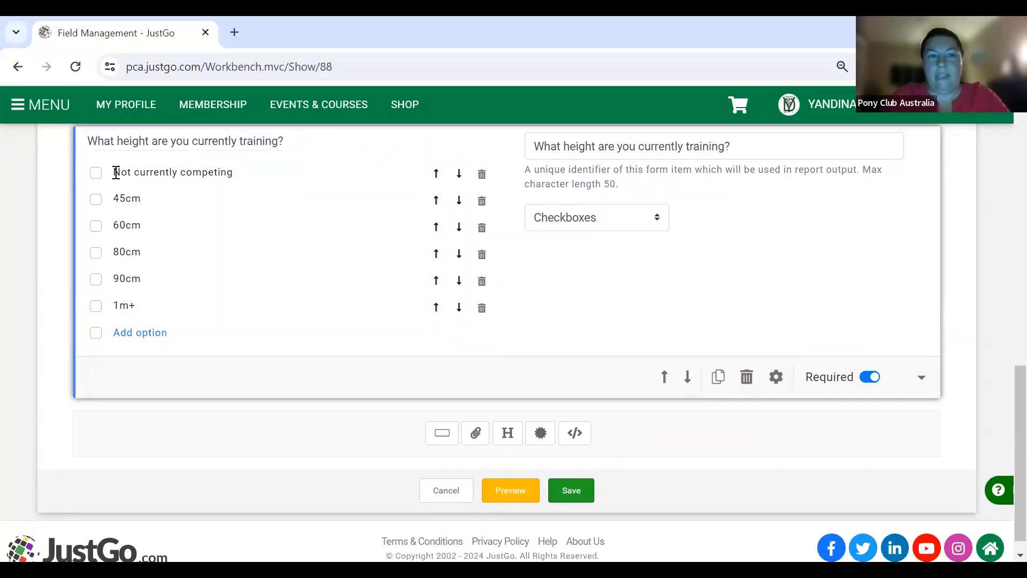
click(115, 172)
text(30cm)
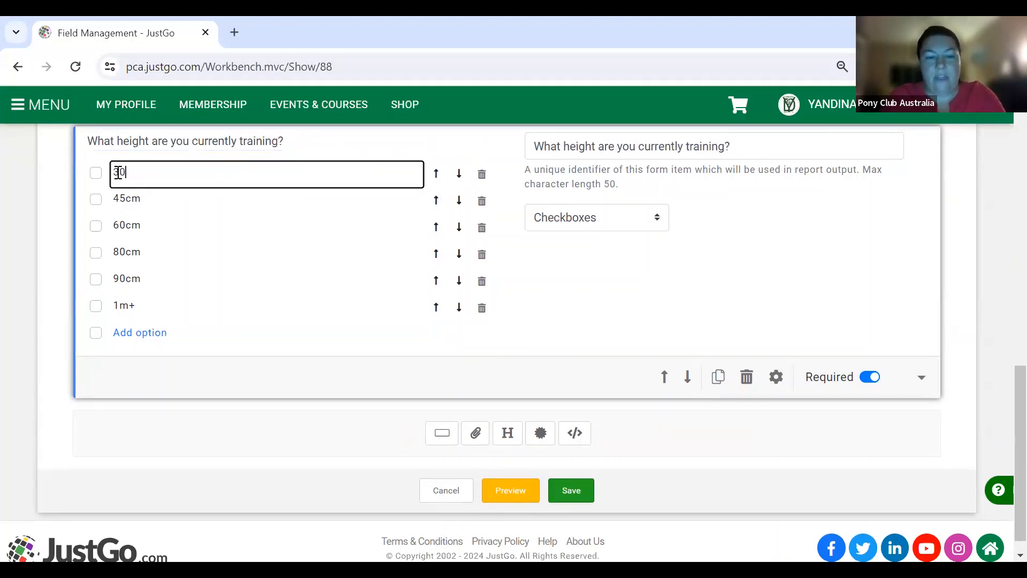
click(693, 316)
scroll(635, 276, up, 2)
scroll(635, 277, up, 4)
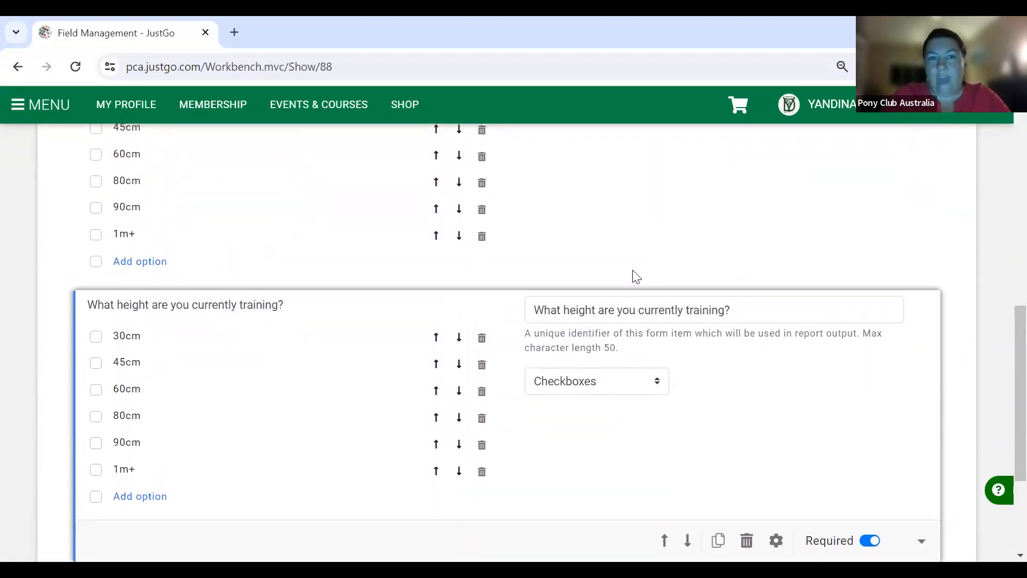
scroll(635, 276, down, 3)
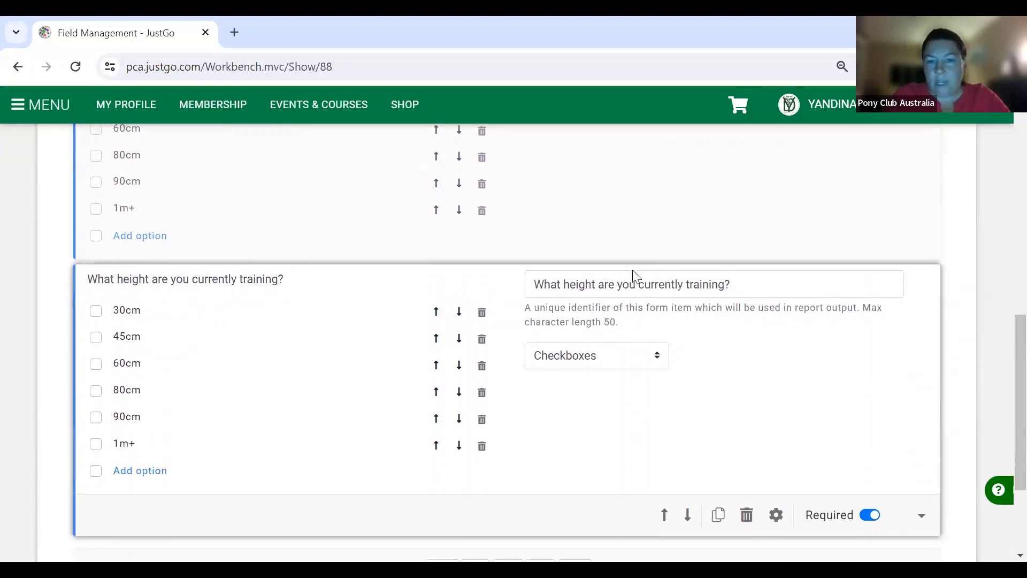
scroll(635, 276, down, 2)
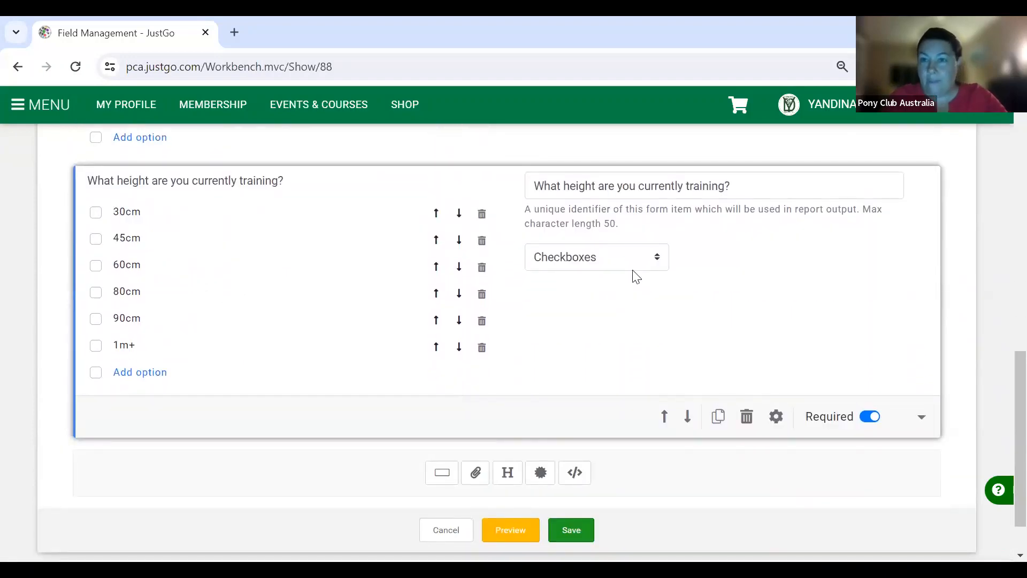
- Add the question 'Do you have any dietary requirements?' and bring up its answer-type choices
click(438, 473)
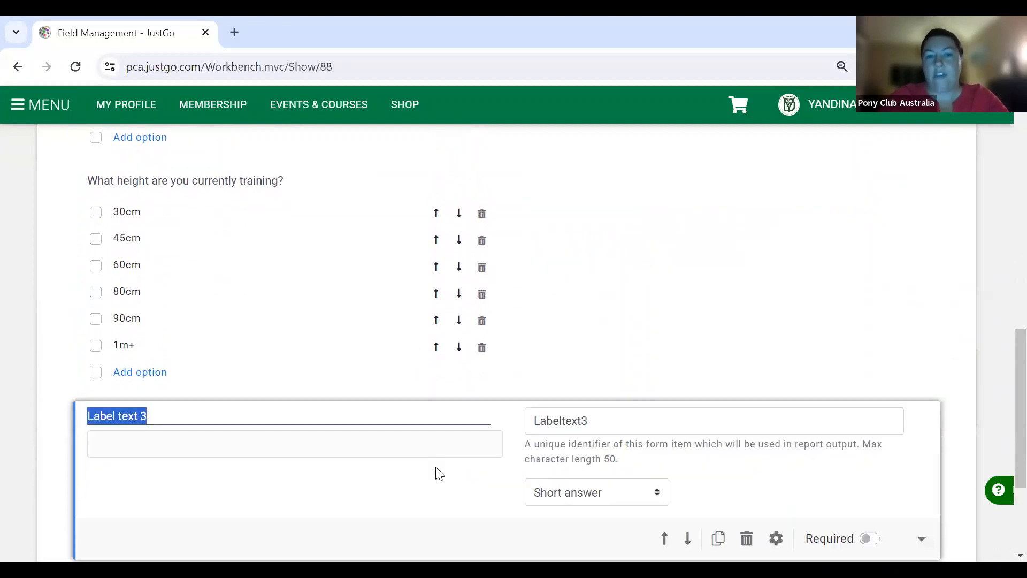
scroll(436, 473, down, 2)
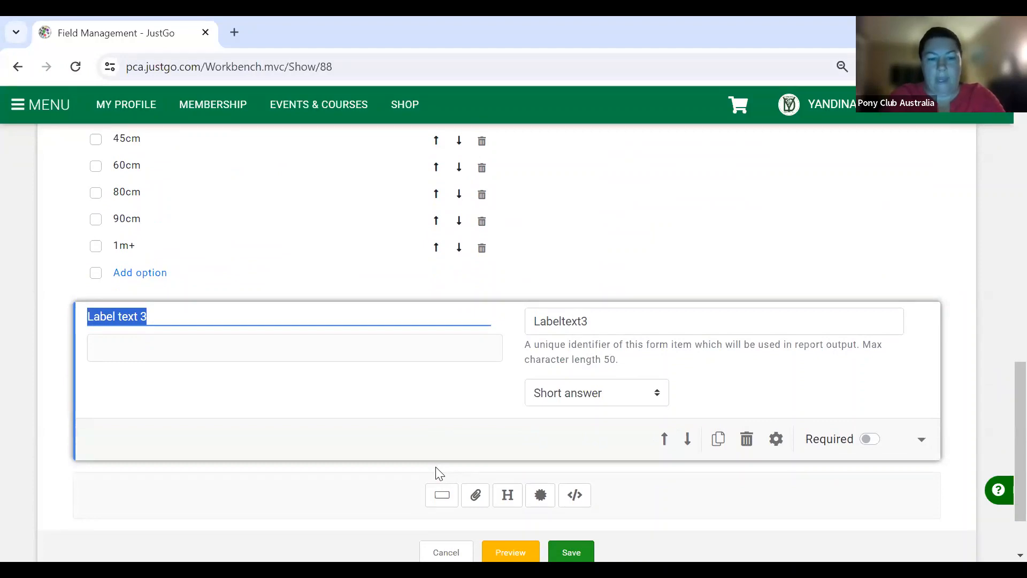
text(Do you have)
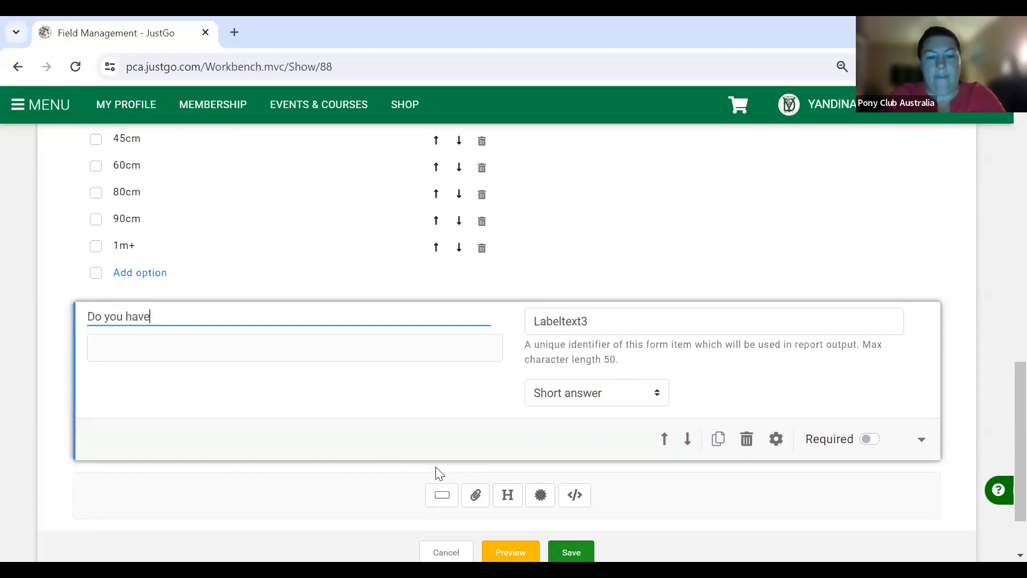
key(BackSpace)
text(e an)
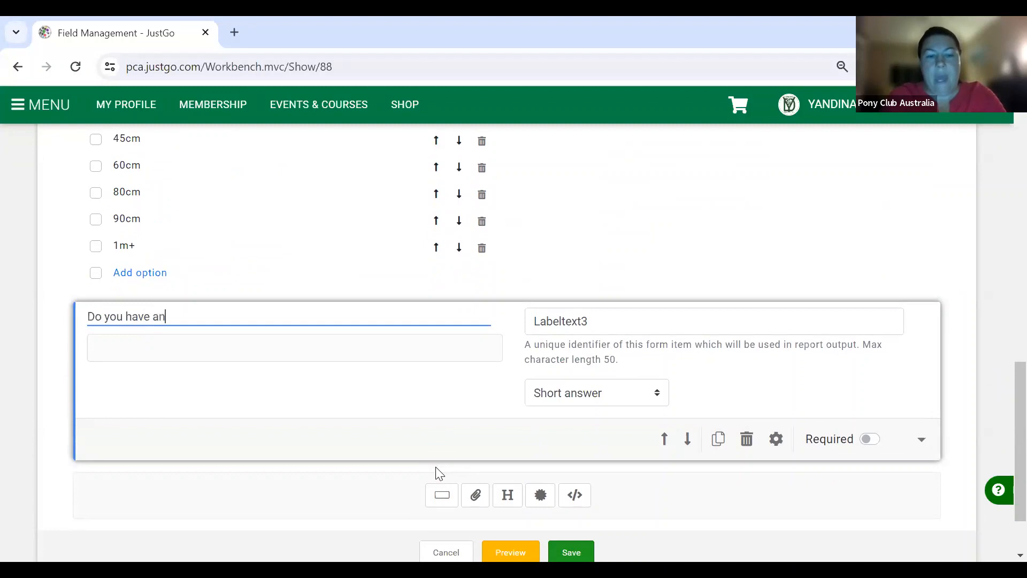
text(y dietary)
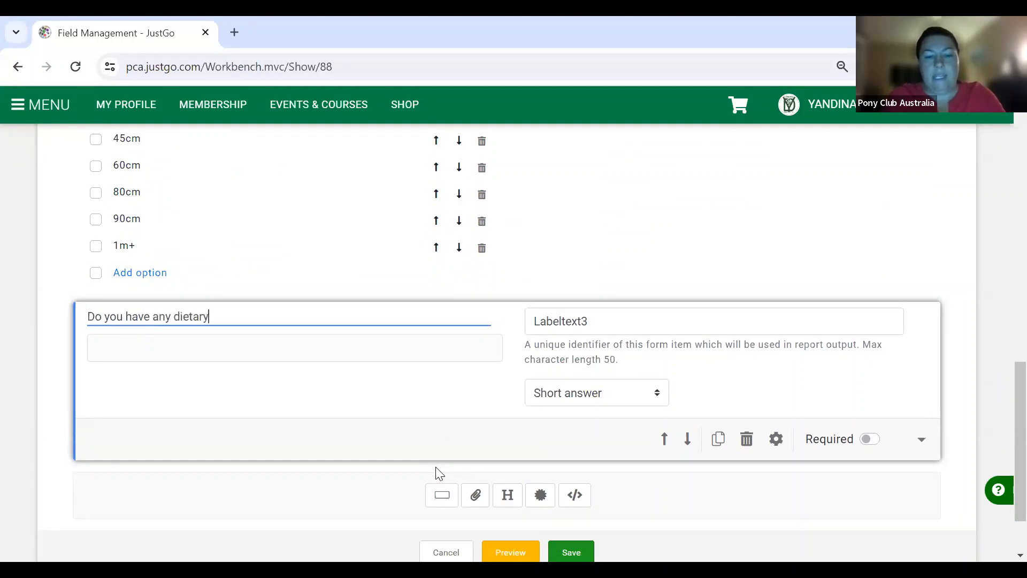
text( requirements?)
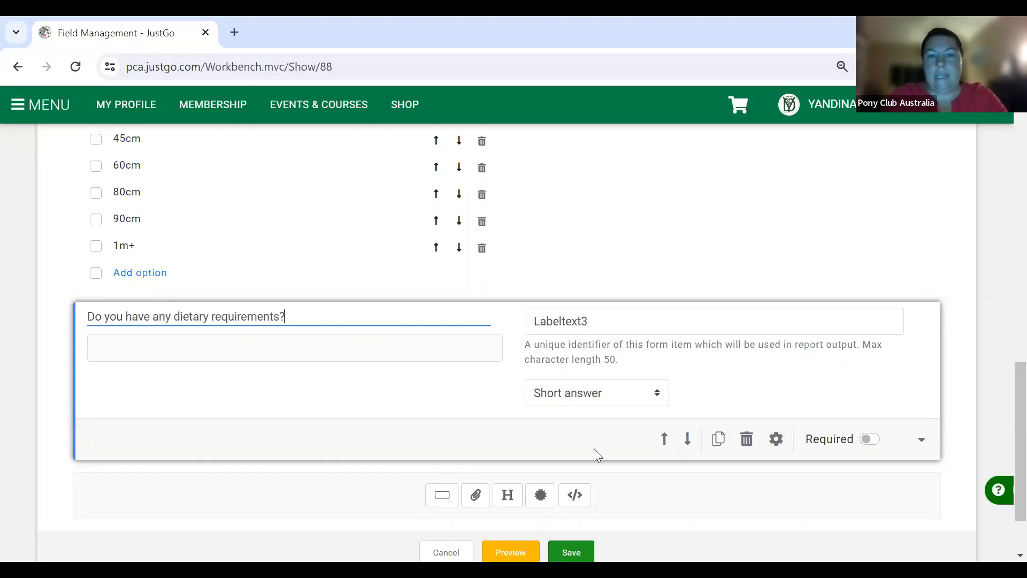
click(576, 398)
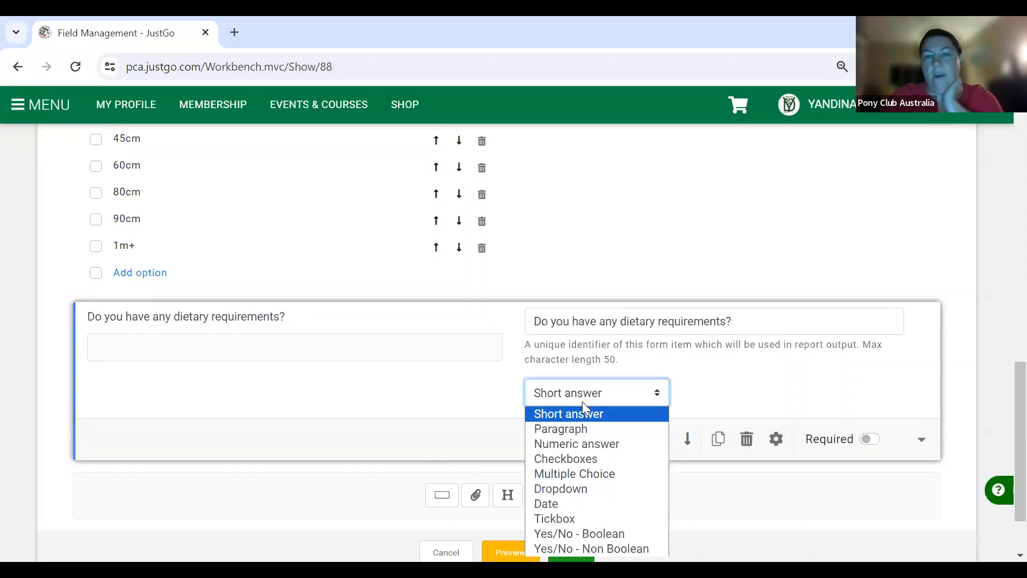
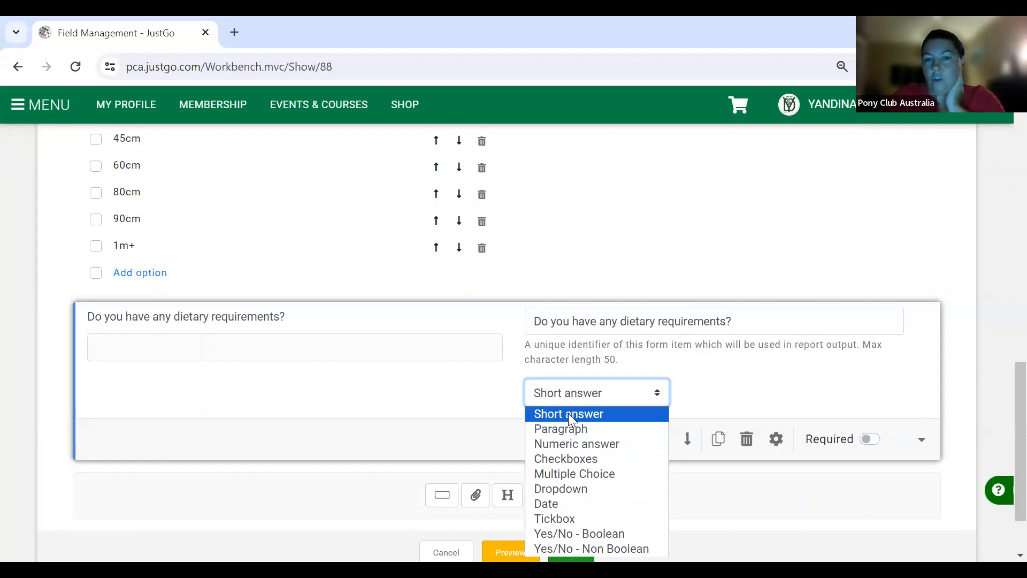
- Leave the dietary requirements question as Short answer and save the form
click(840, 416)
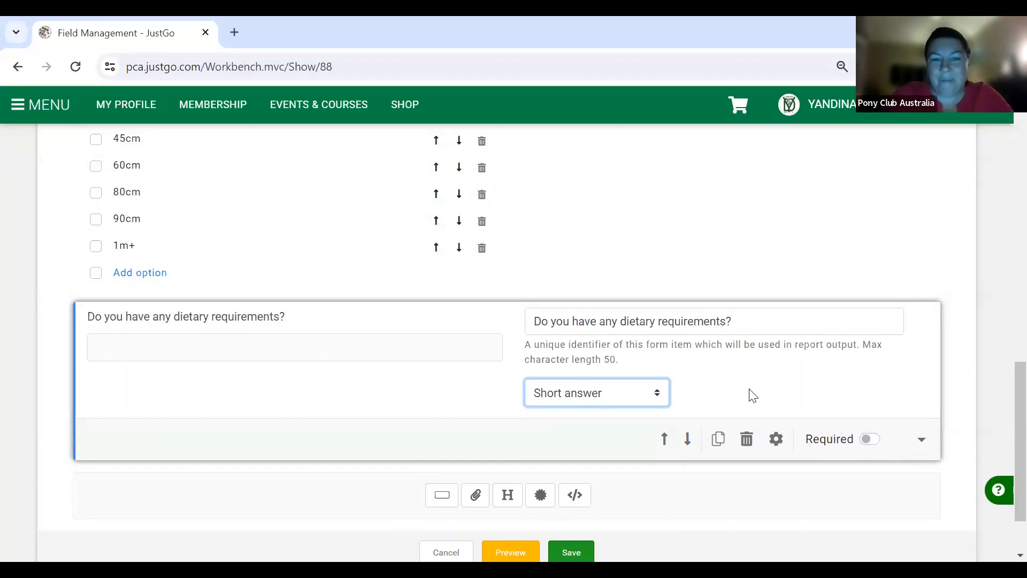
scroll(753, 395, down, 1)
scroll(754, 396, down, 1)
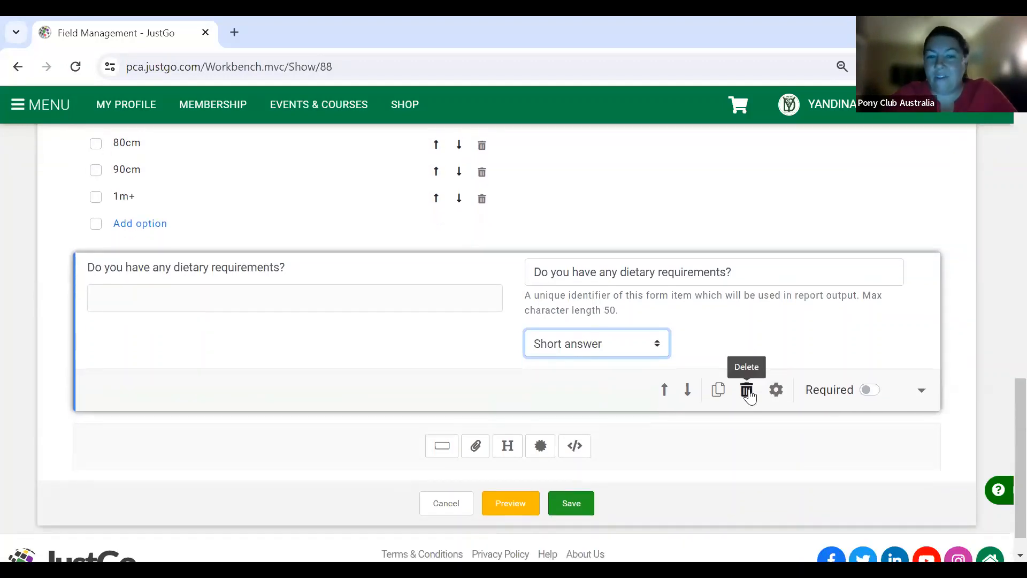
click(577, 503)
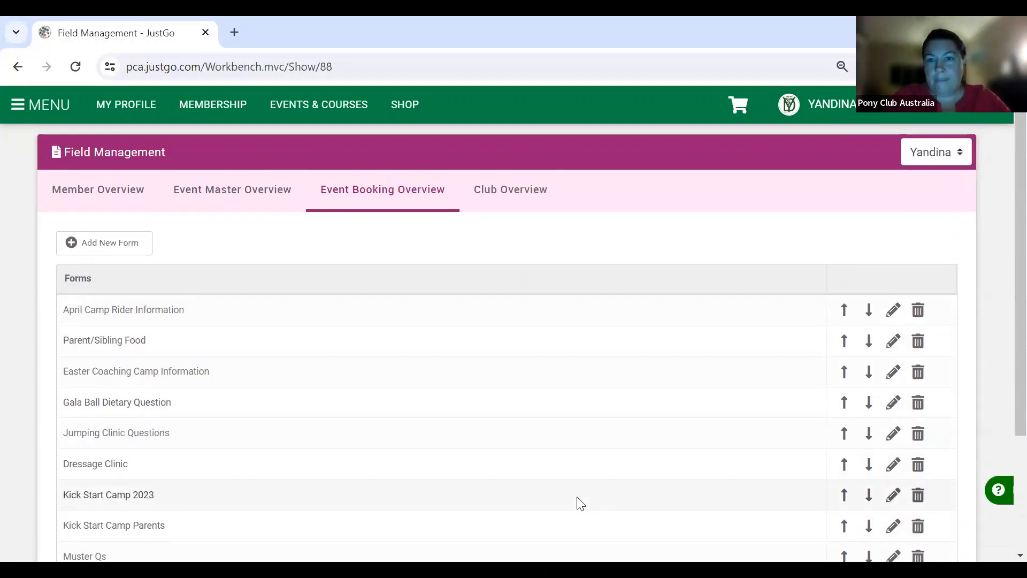
- Start a new booking form named 'Clinic Lunch'
click(80, 251)
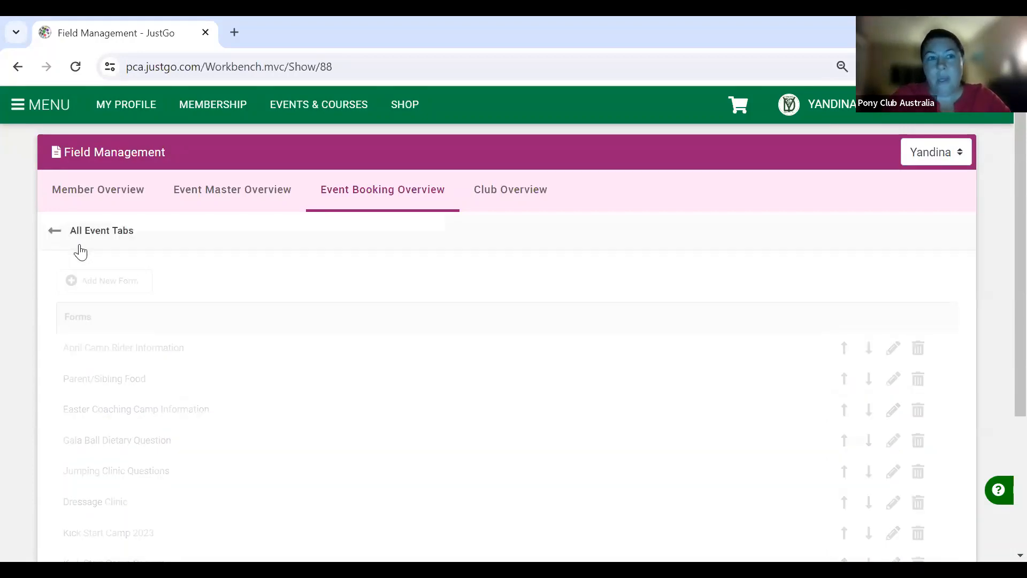
click(189, 388)
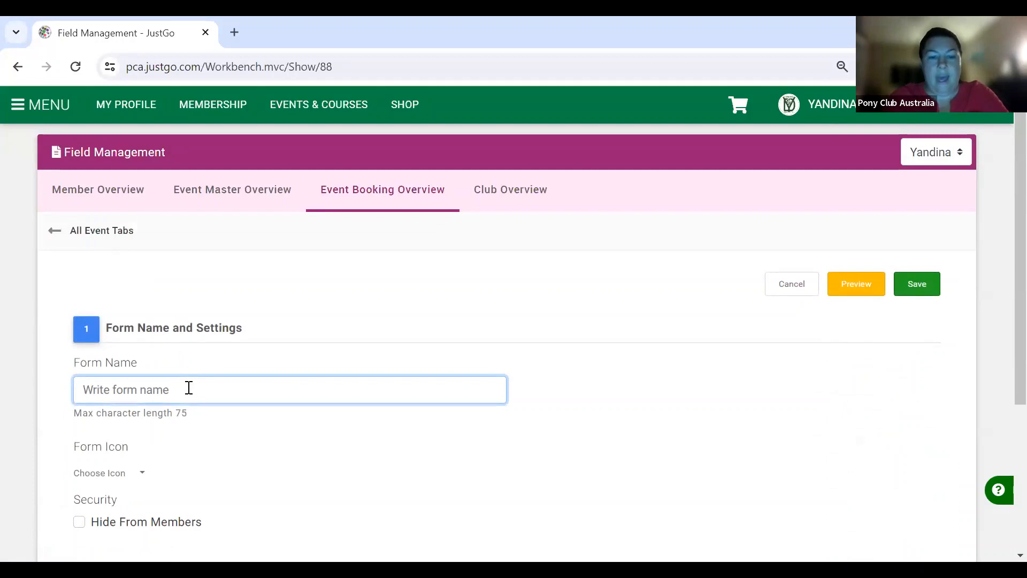
text(Clinic Lunch)
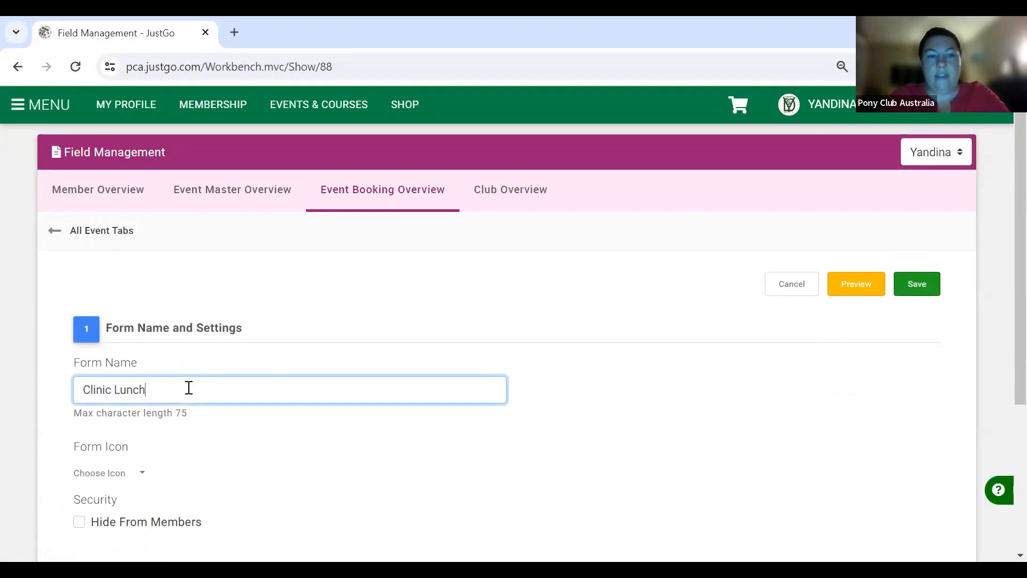
scroll(189, 388, down, 1)
scroll(189, 388, down, 3)
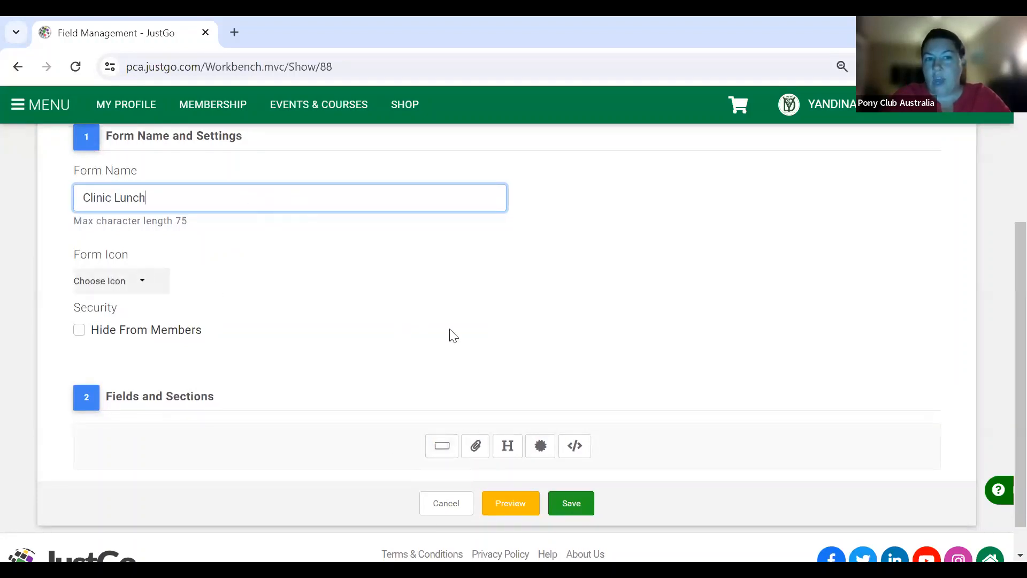
- Add the question 'Do you have any dietary requirements?' and save the form
click(442, 446)
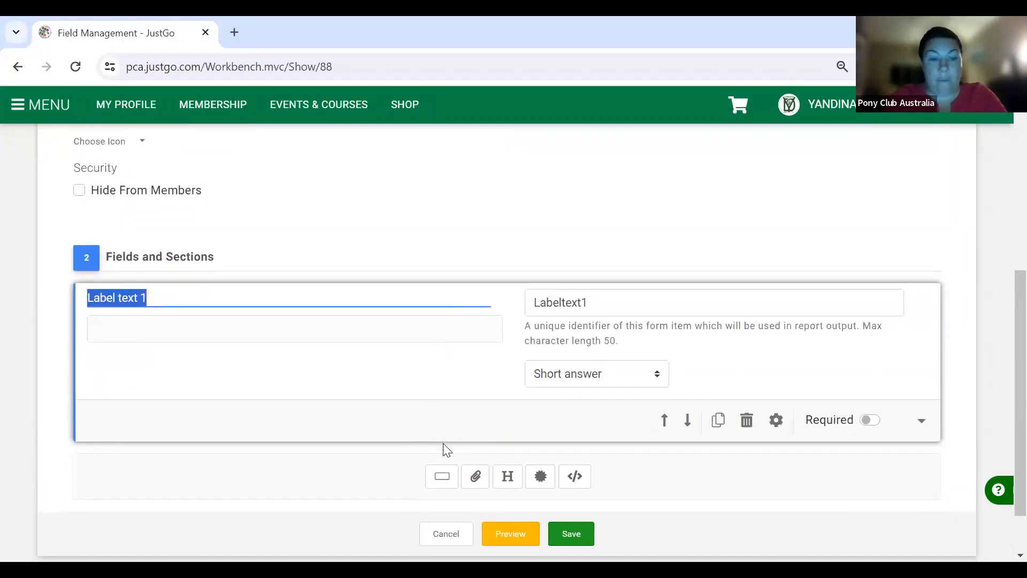
text(Do y)
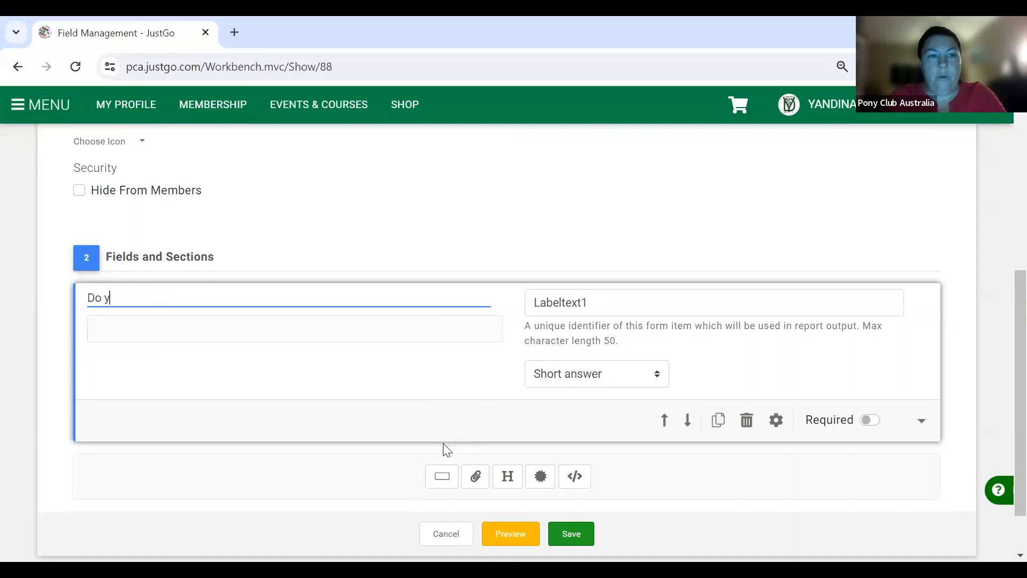
text(ou have any d)
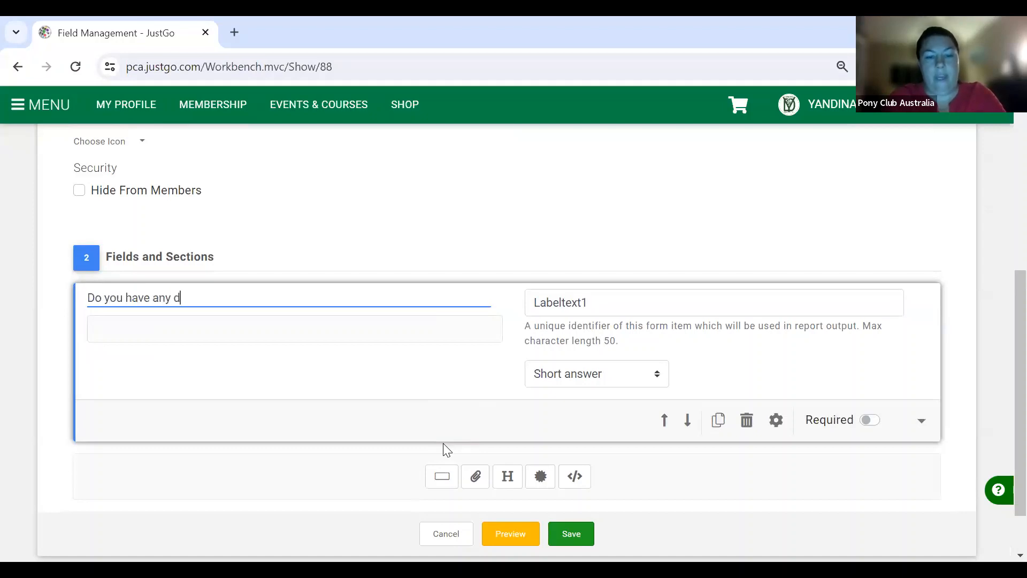
text(ietary requirem)
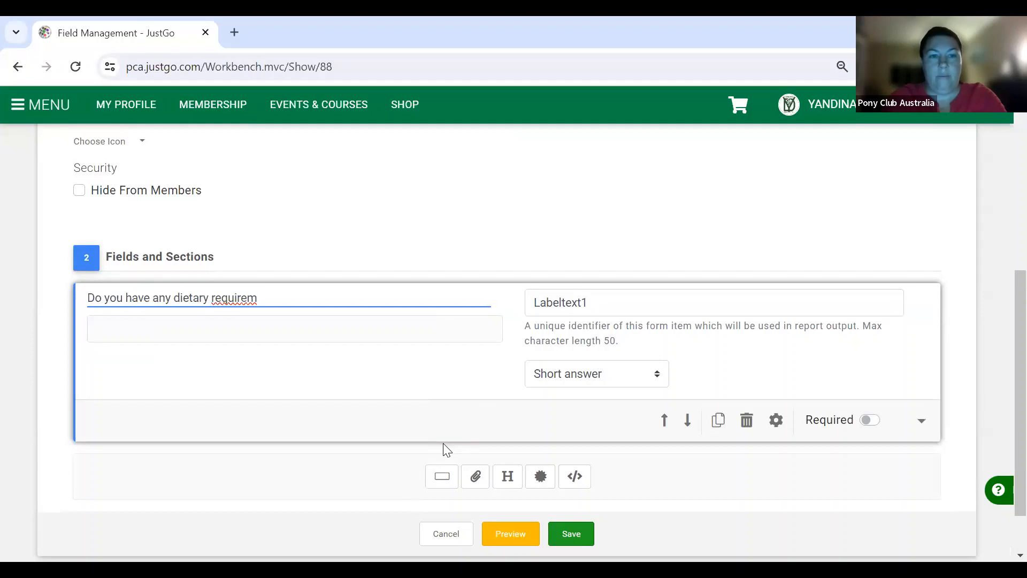
text(ents?)
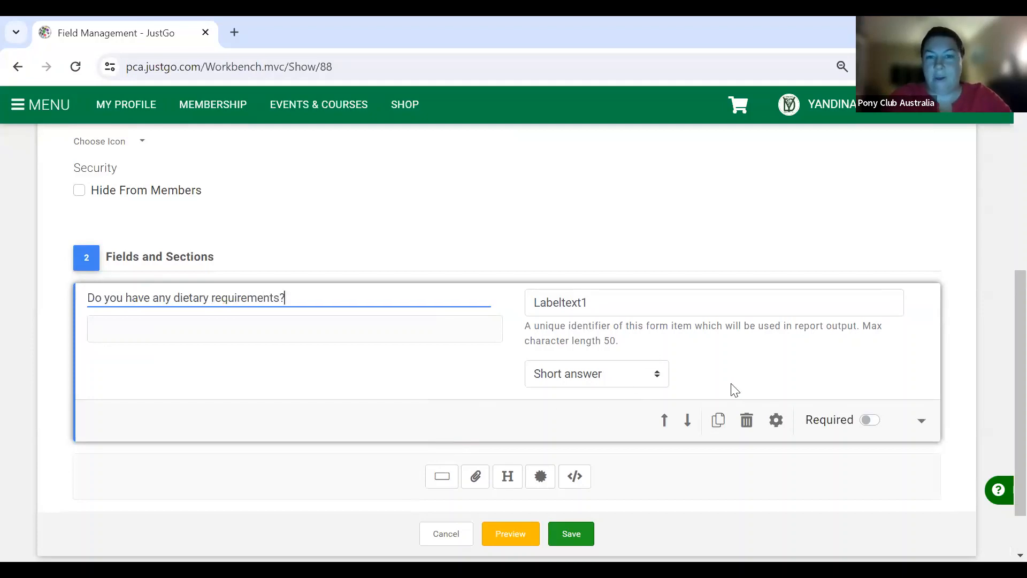
click(763, 352)
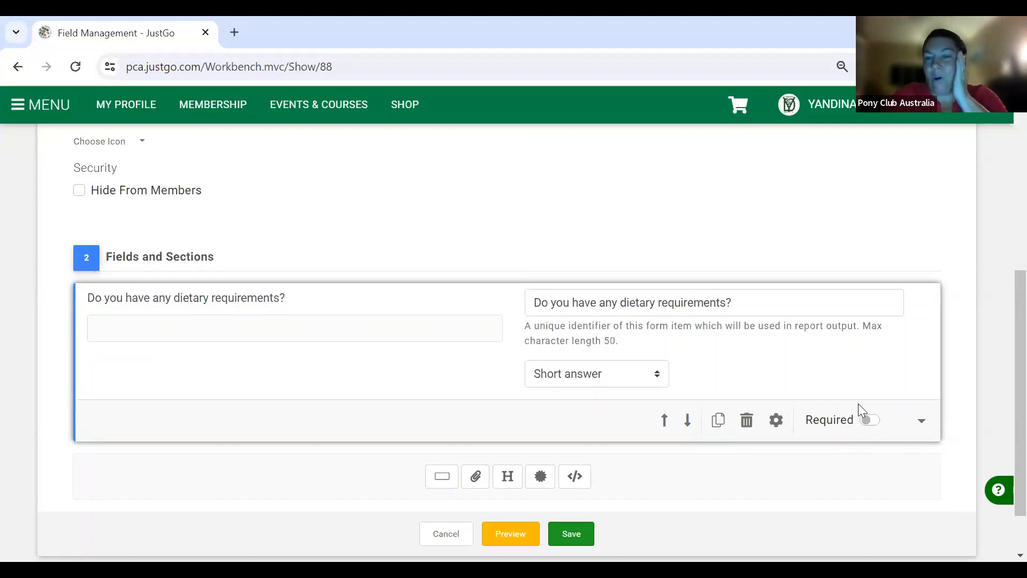
click(575, 534)
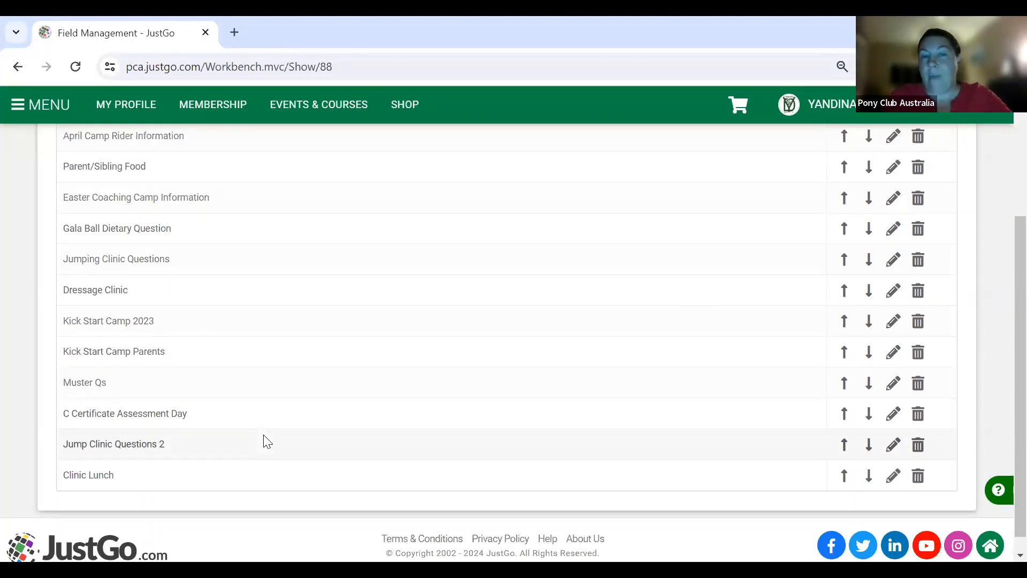
- Return to the top of the forms list and open the main navigation menu
scroll(376, 291, up, 3)
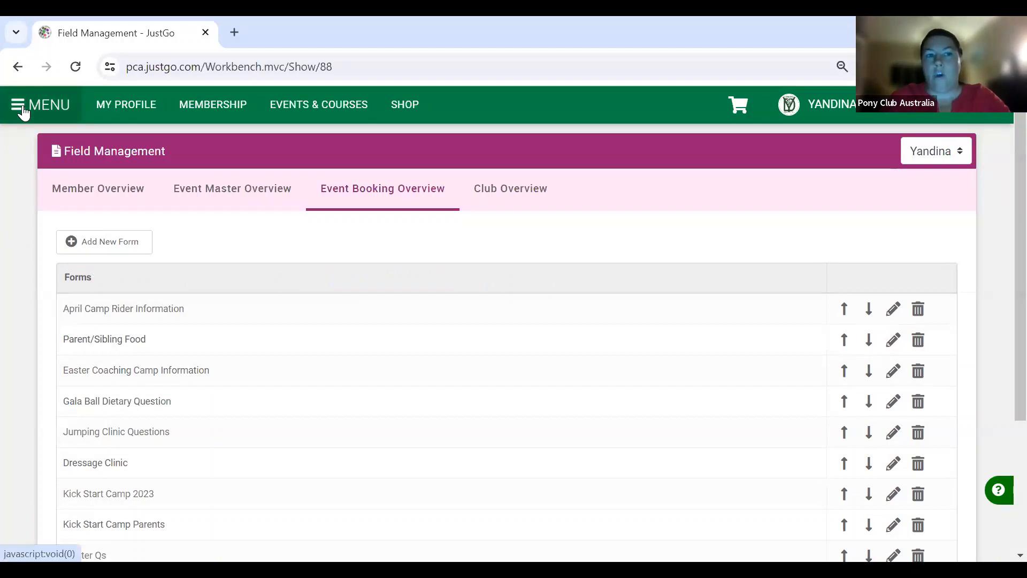
click(22, 112)
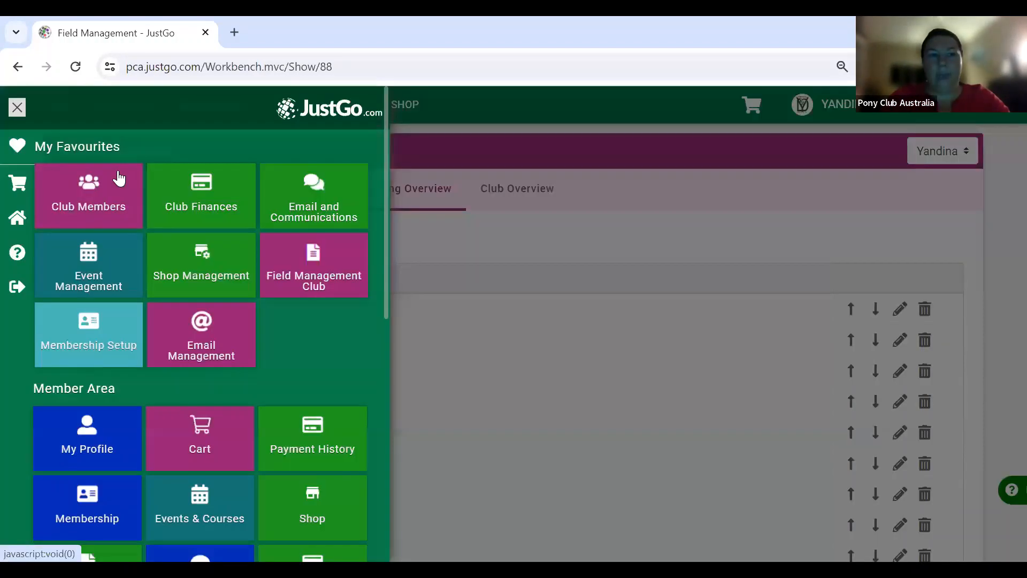
- Edit PCA Jumping Clinic from Event Management and open the Jump Clinic & Lunch ticket's advanced settings
click(89, 253)
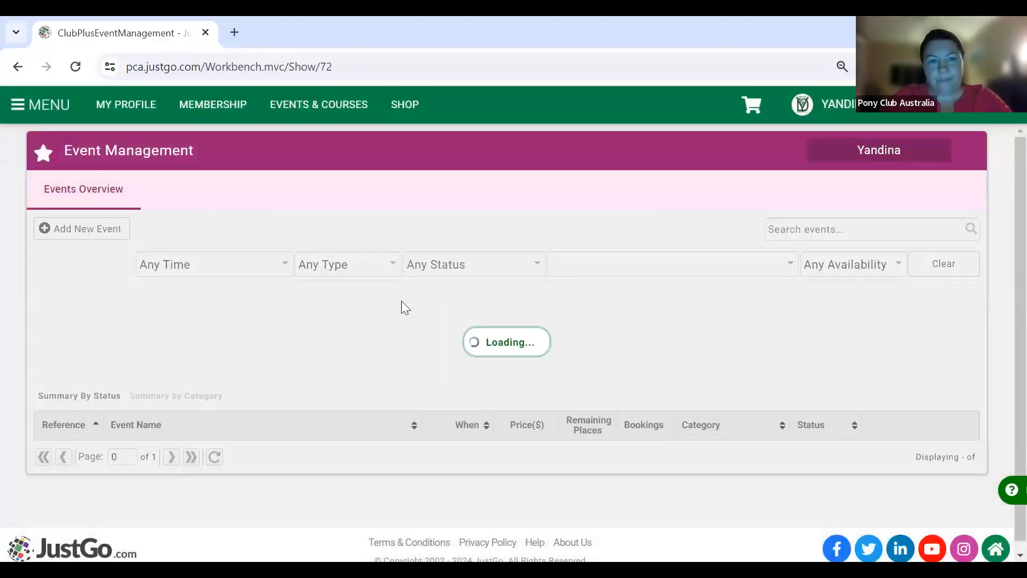
scroll(425, 321, down, 2)
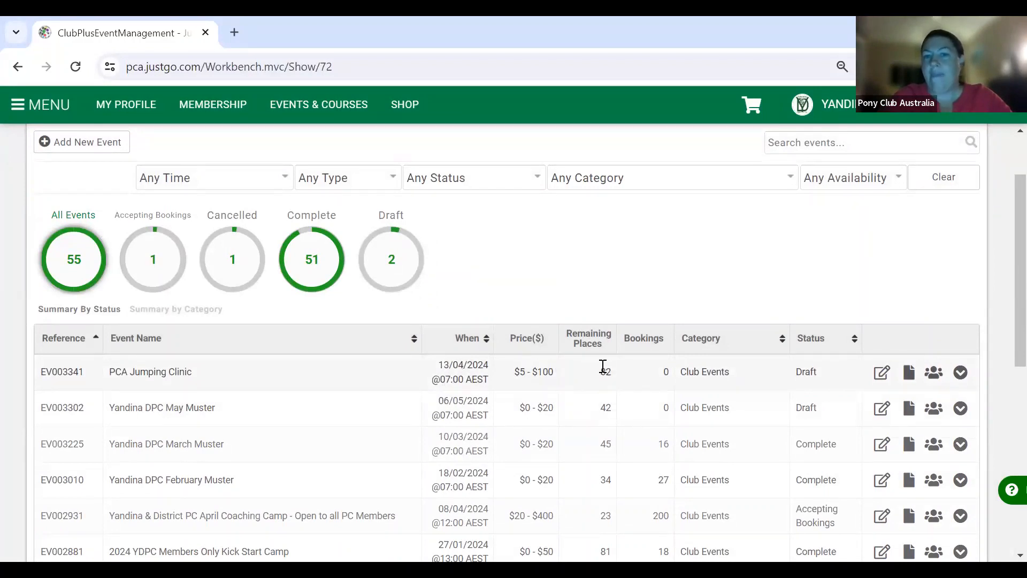
click(882, 373)
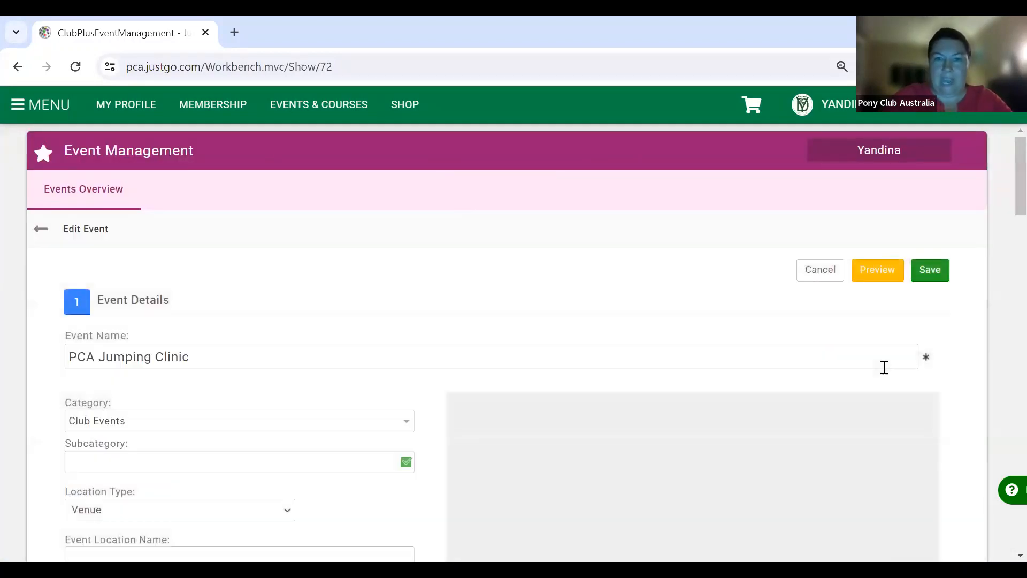
scroll(398, 349, down, 8)
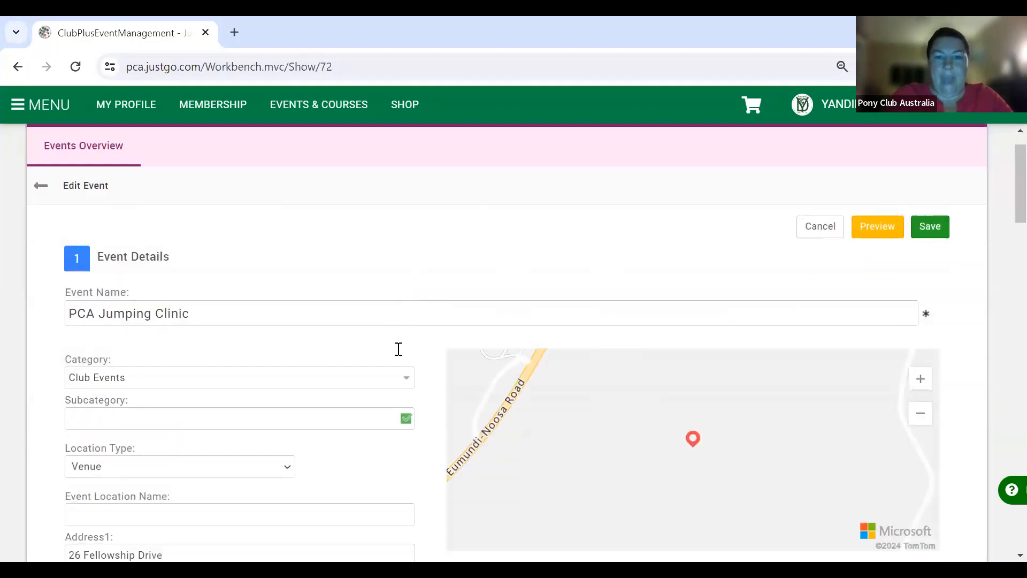
scroll(398, 349, down, 15)
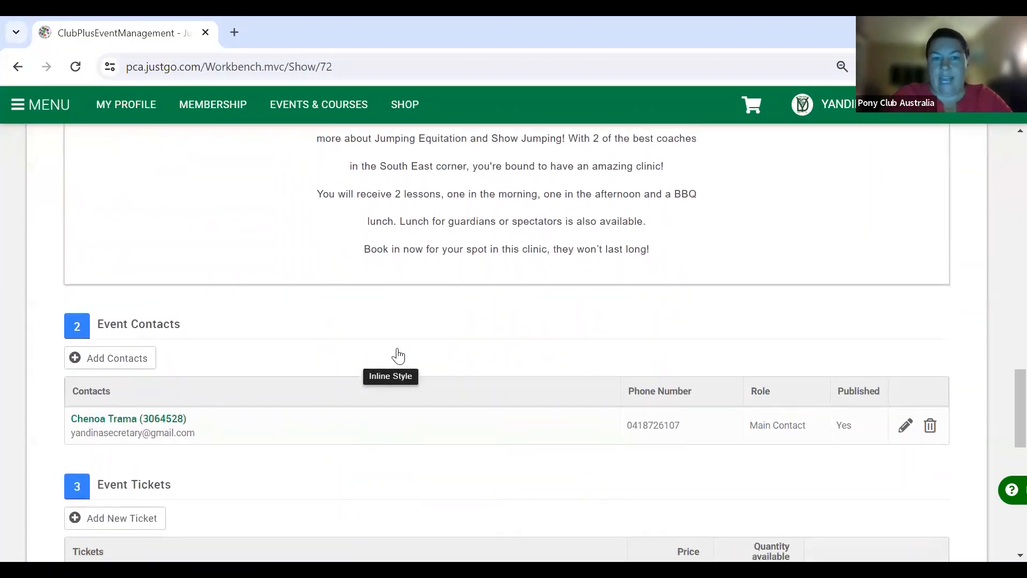
scroll(399, 351, down, 3)
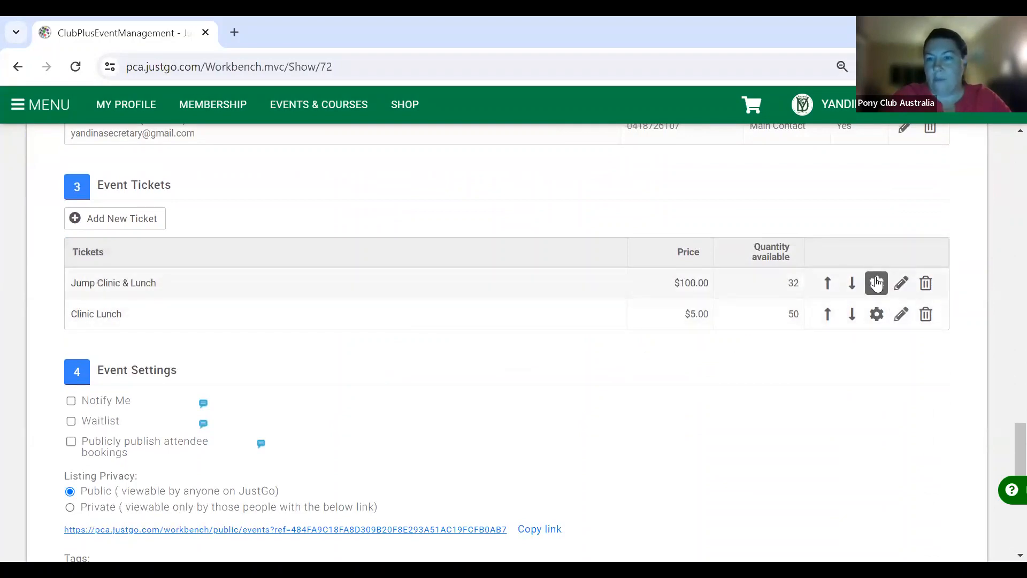
click(876, 284)
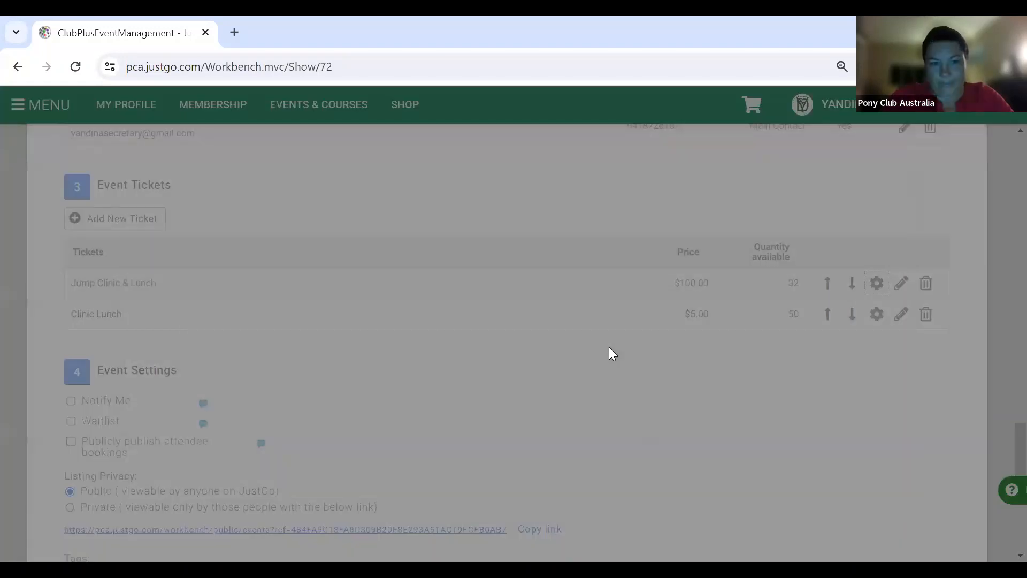
- Attach the Jump Clinic Questions 2 booking form to the Jump Clinic & Lunch ticket
scroll(613, 353, down, 3)
scroll(609, 349, down, 10)
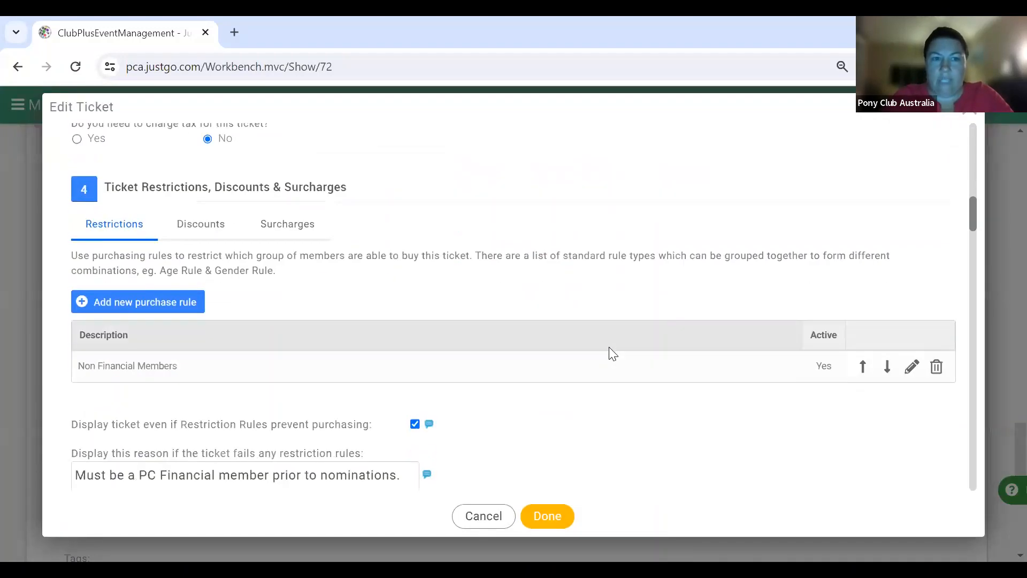
scroll(613, 353, down, 15)
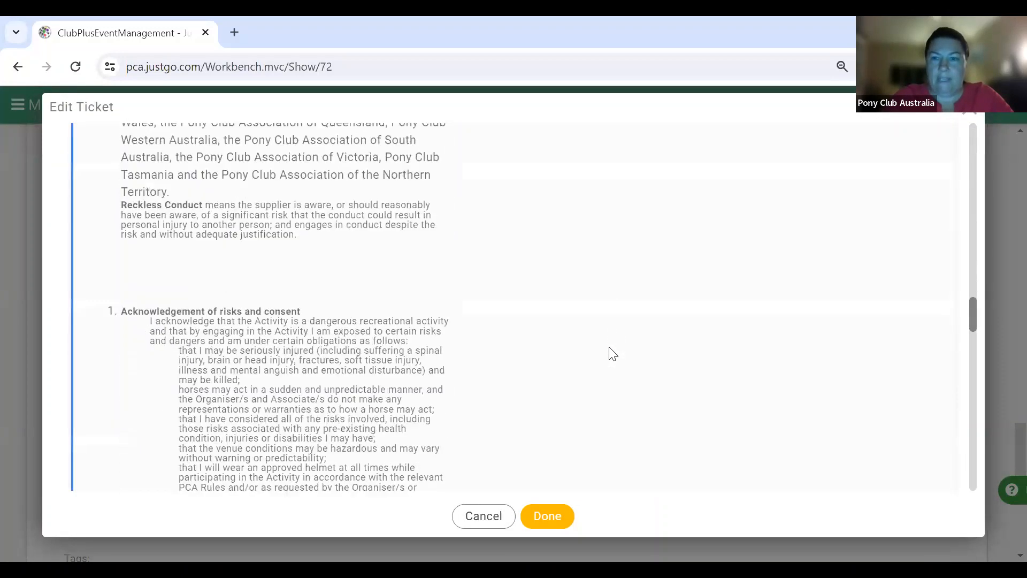
scroll(613, 354, down, 15)
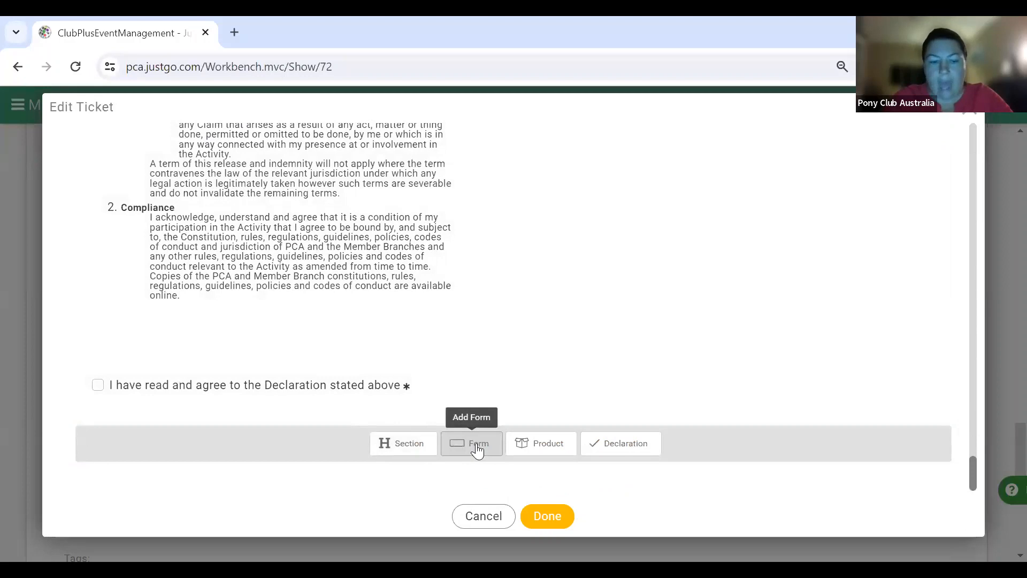
click(474, 449)
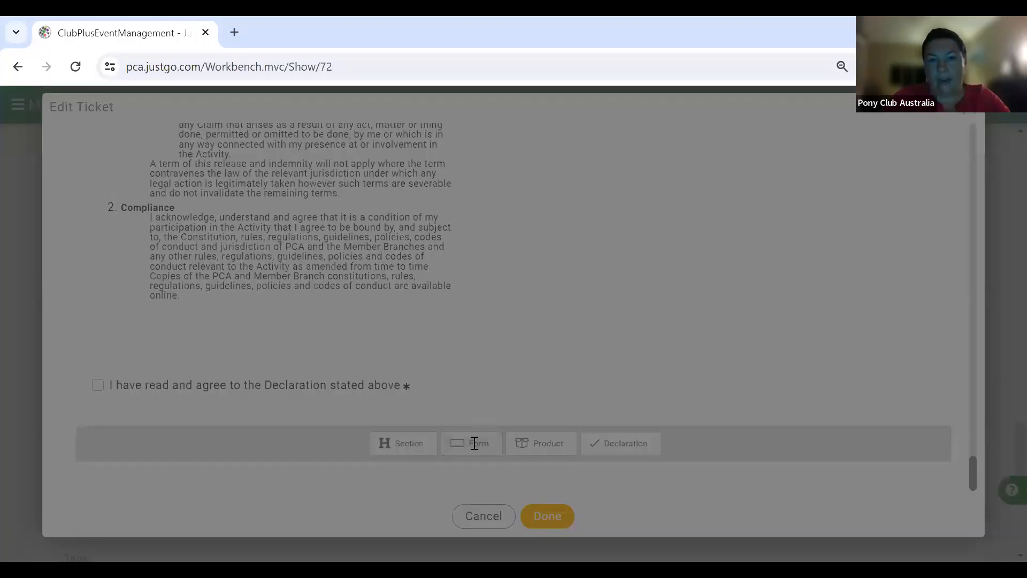
scroll(492, 361, down, 20)
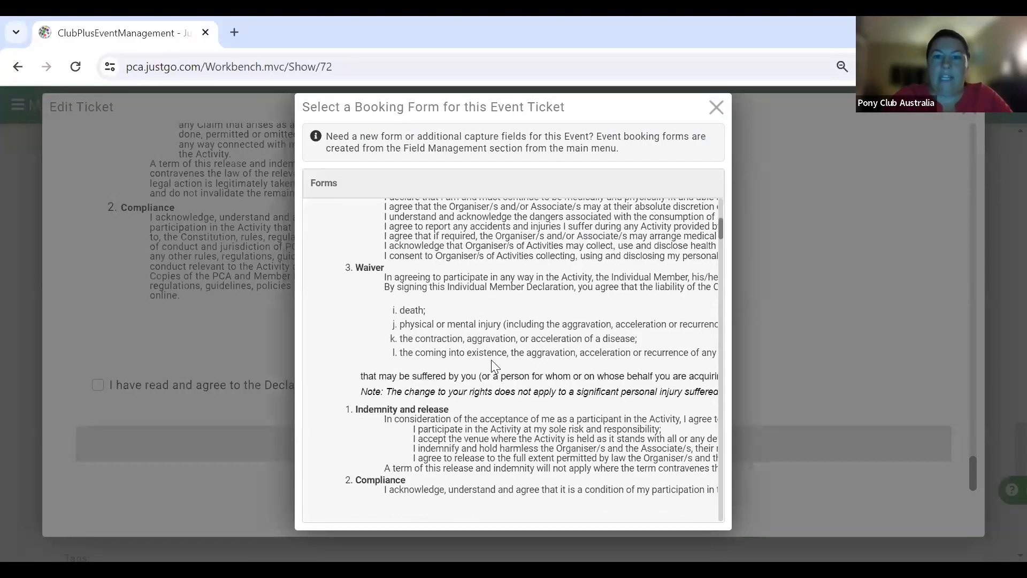
scroll(491, 360, down, 20)
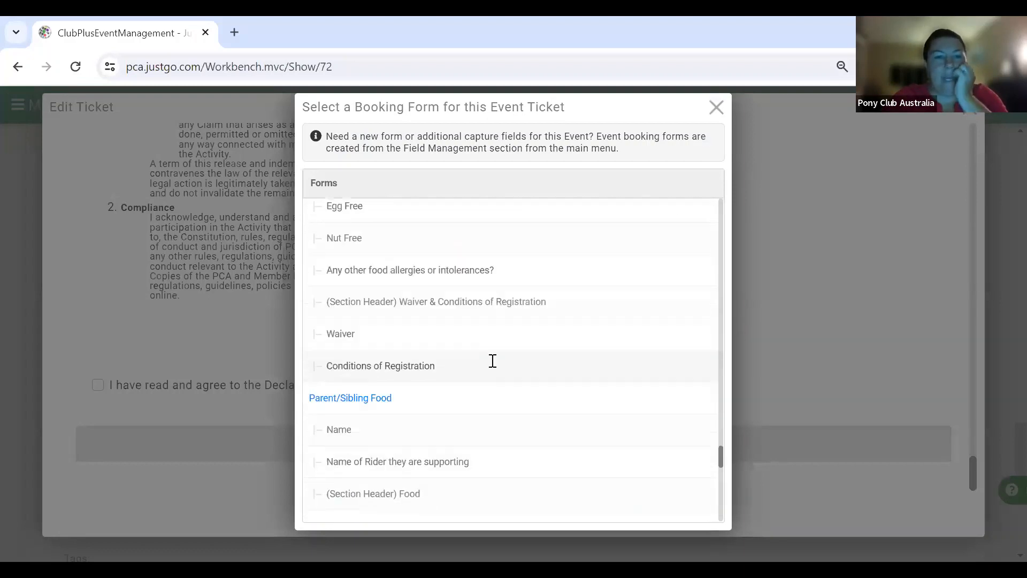
scroll(492, 360, down, 5)
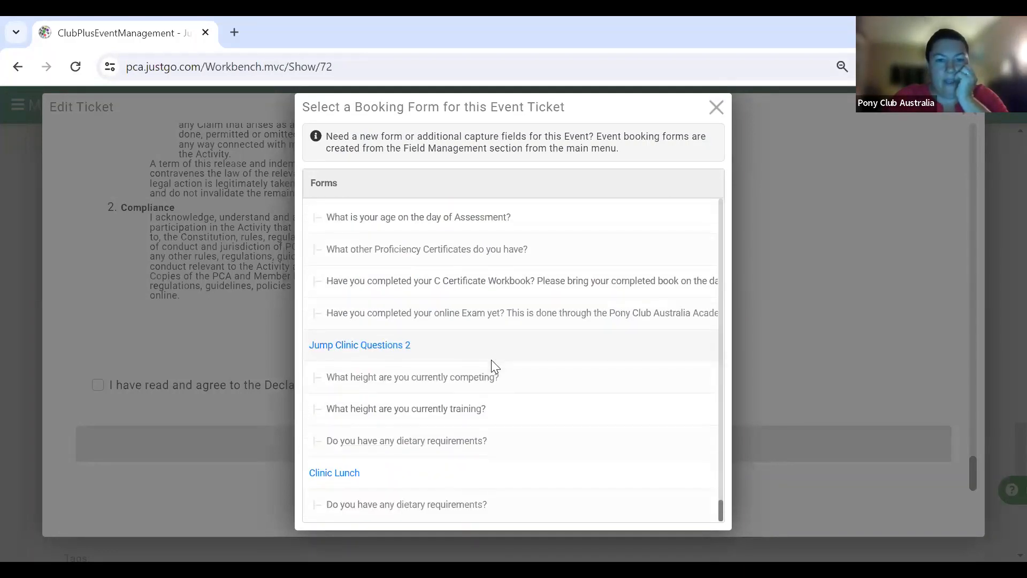
click(342, 348)
- Save the ticket with Done and return to the Edit Event page
scroll(403, 358, down, 7)
scroll(402, 359, up, 4)
scroll(403, 359, down, 3)
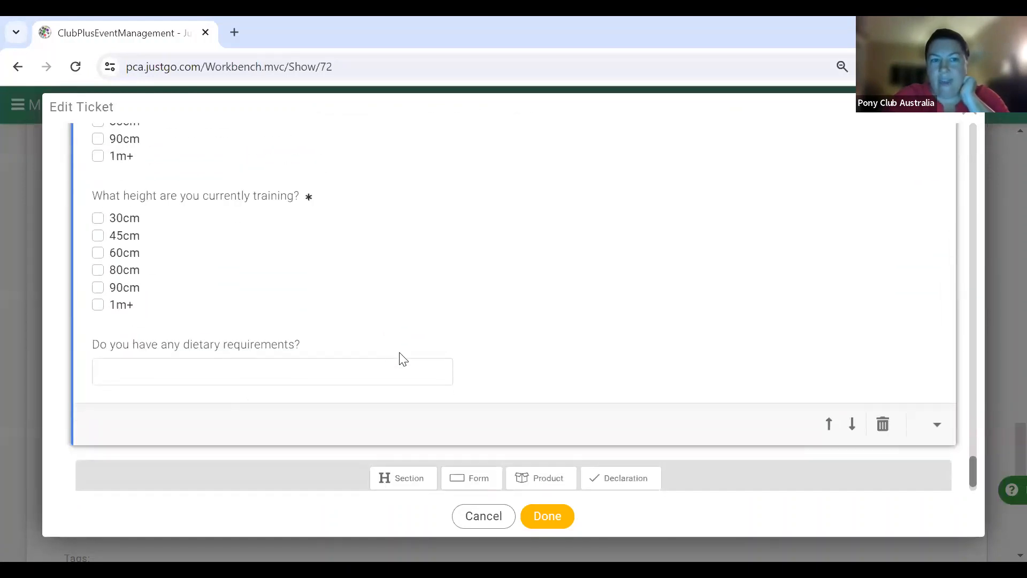
scroll(402, 358, down, 1)
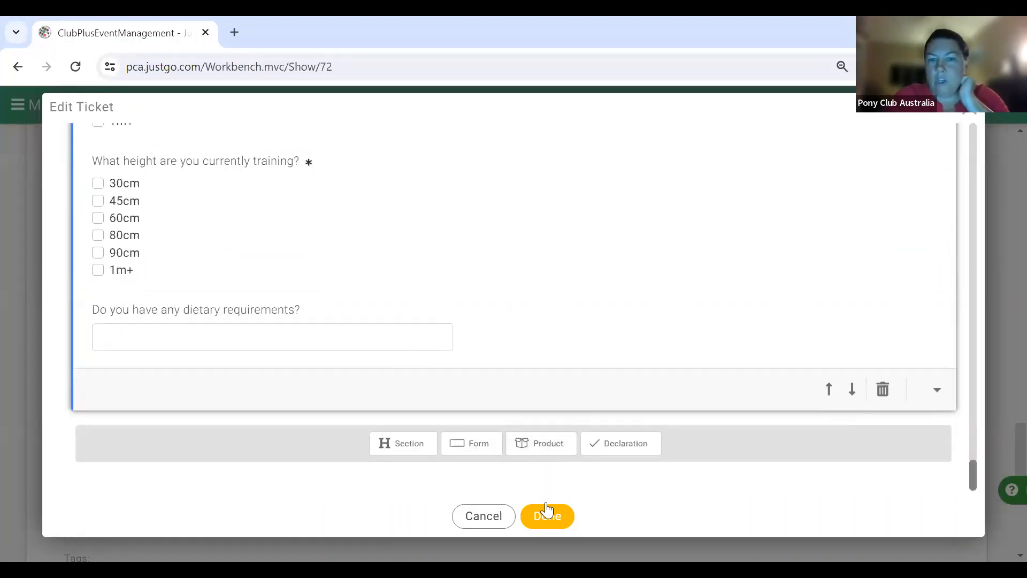
click(546, 517)
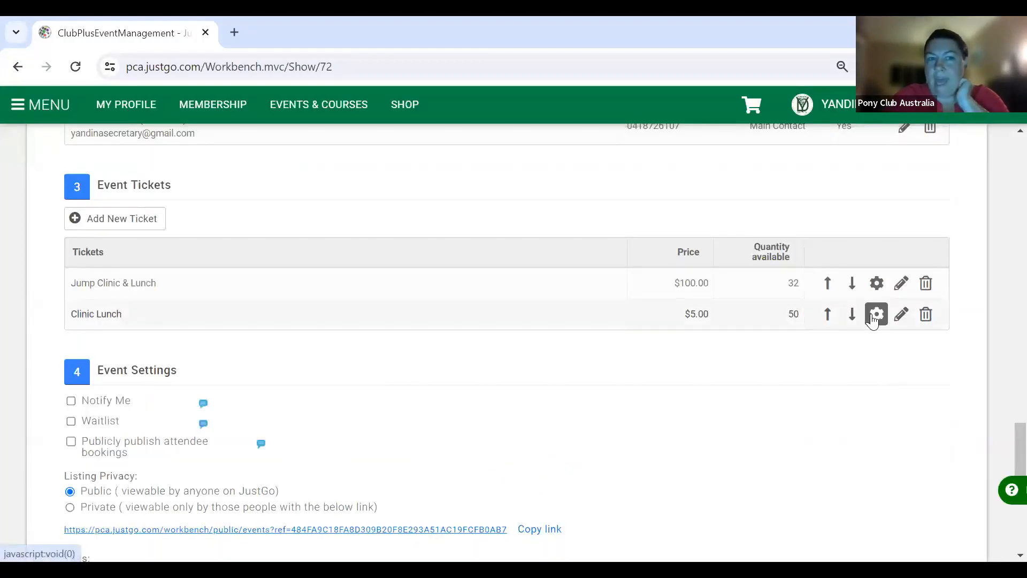
- Change the Clinic Lunch ticket's Max Booking Qty from 1 to 3
click(875, 315)
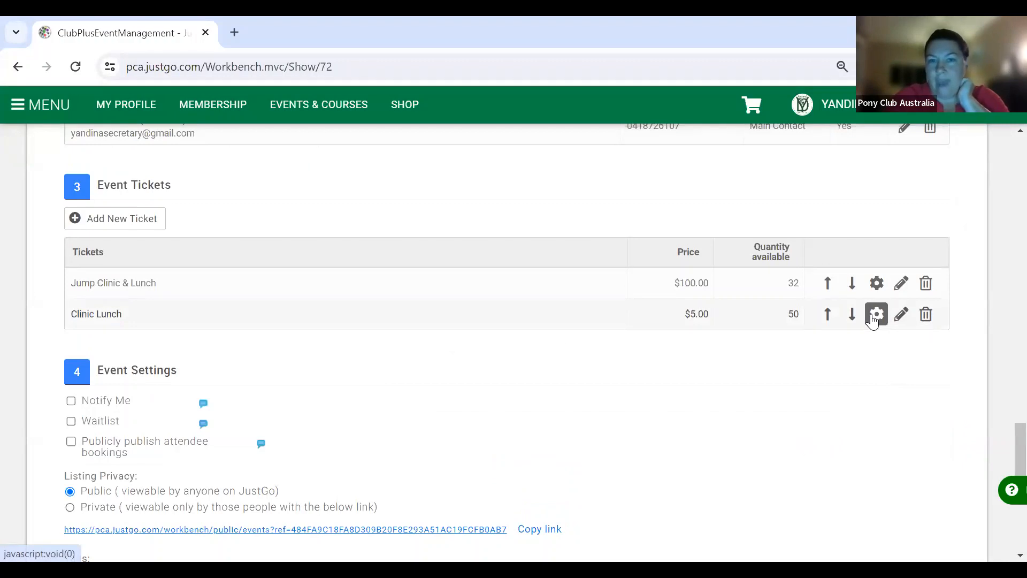
scroll(732, 400, down, 3)
scroll(732, 400, up, 3)
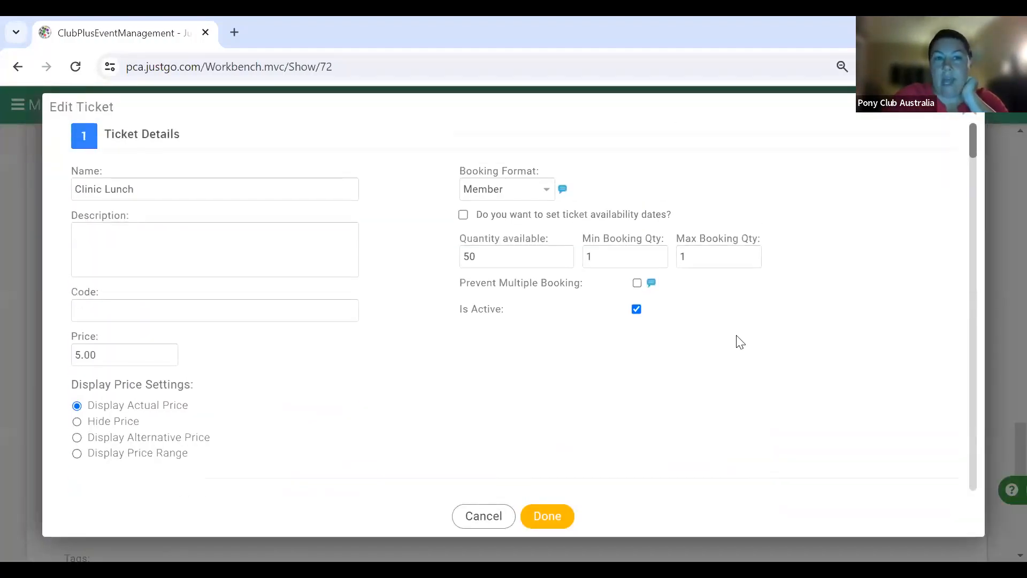
click(705, 249)
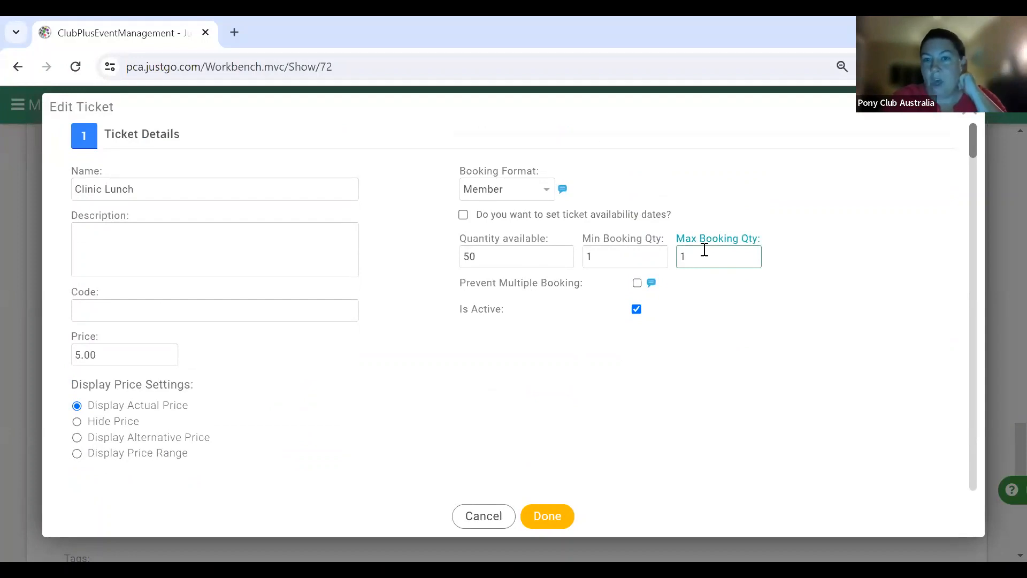
key(BackSpace)
text(3)
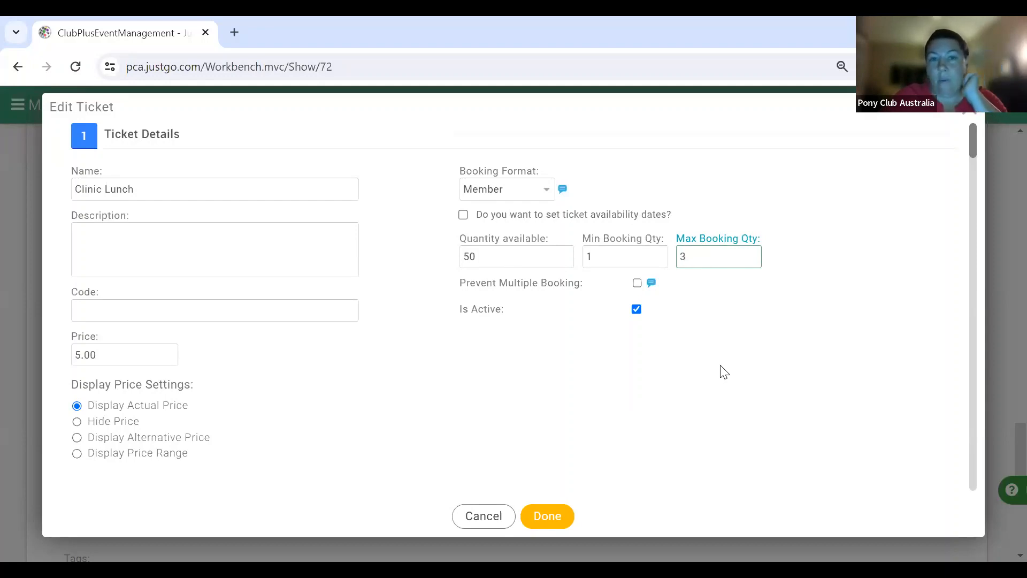
scroll(723, 371, down, 15)
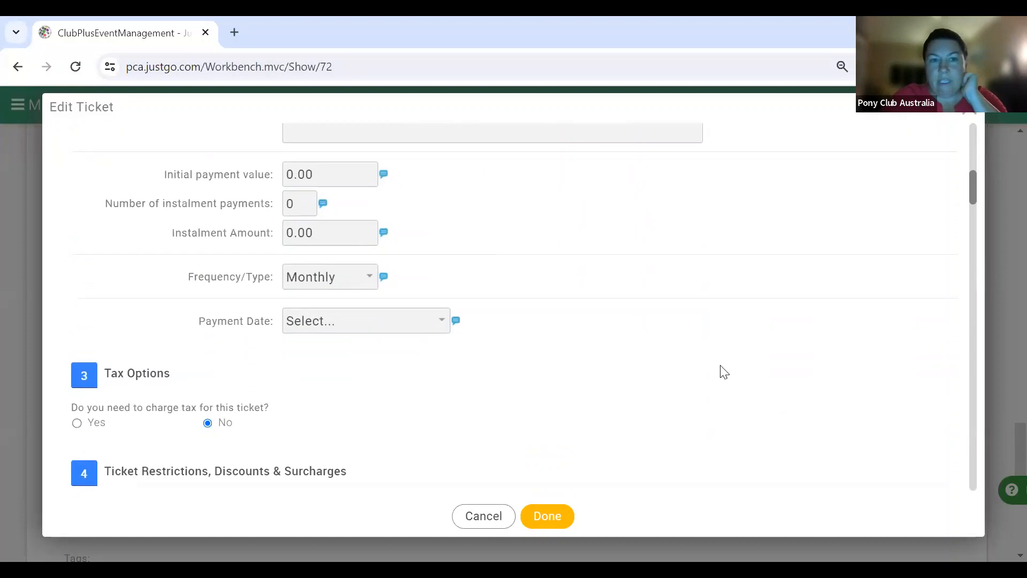
scroll(723, 371, down, 15)
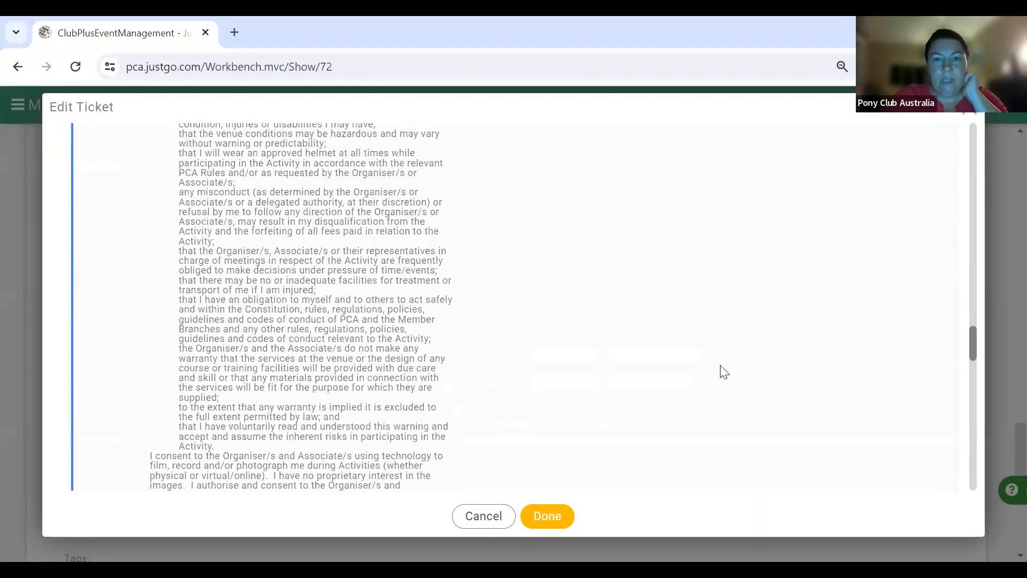
scroll(723, 372, down, 3)
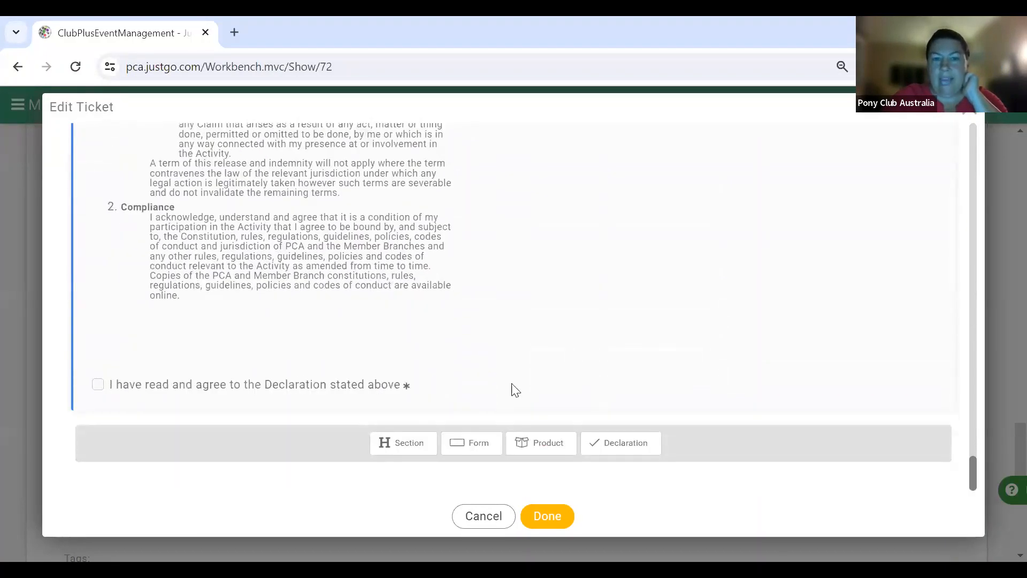
- Add the Clinic Lunch booking form to the Clinic Lunch ticket and save it with Done
click(476, 443)
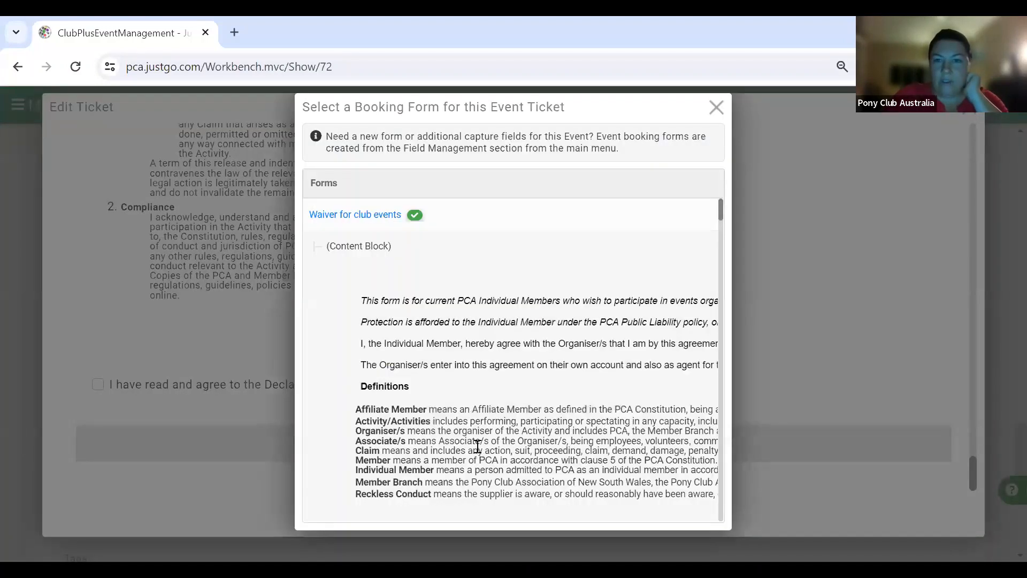
scroll(476, 446, down, 5)
scroll(476, 446, down, 10)
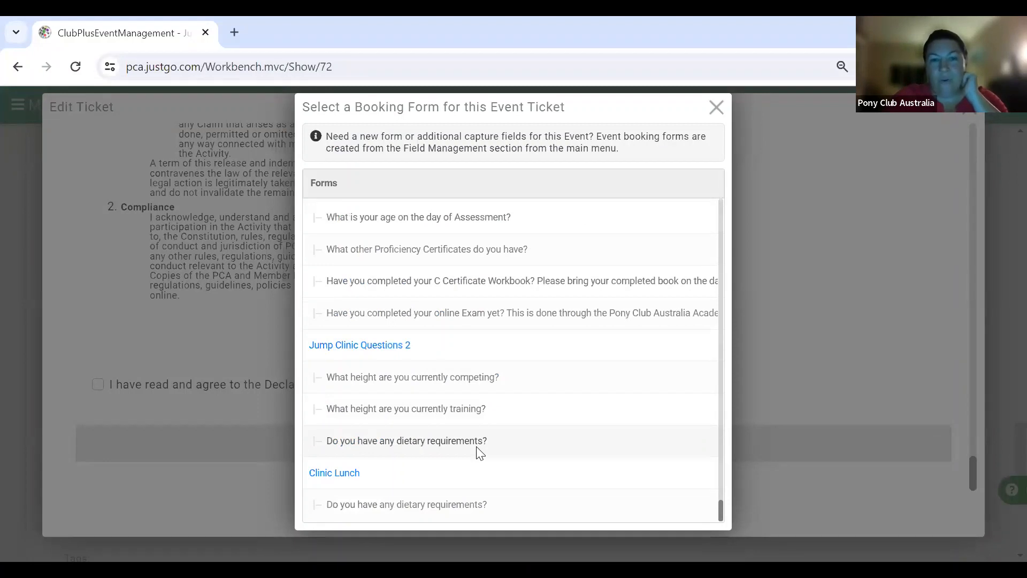
click(344, 478)
scroll(434, 400, down, 3)
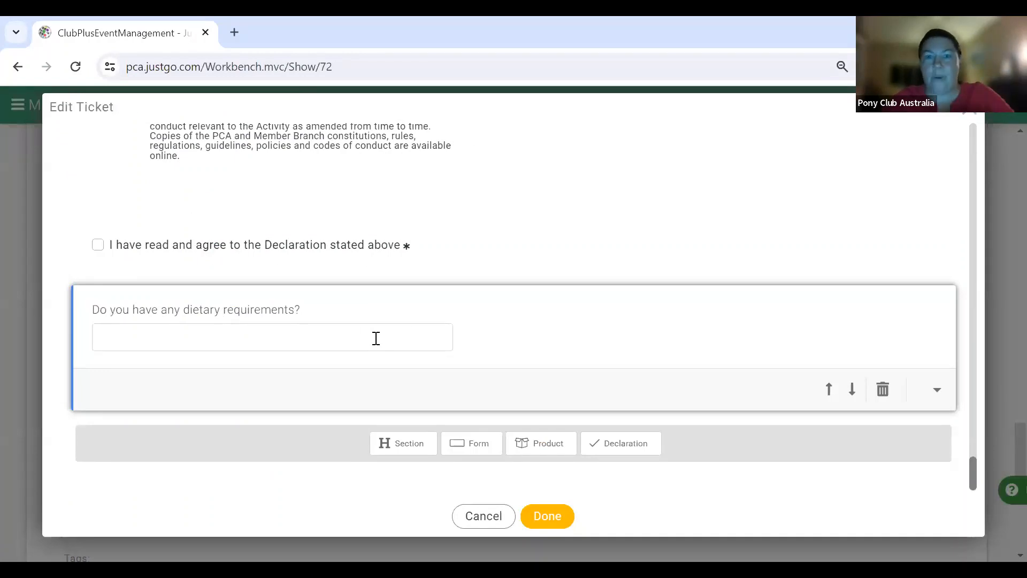
click(547, 516)
scroll(693, 465, down, 1)
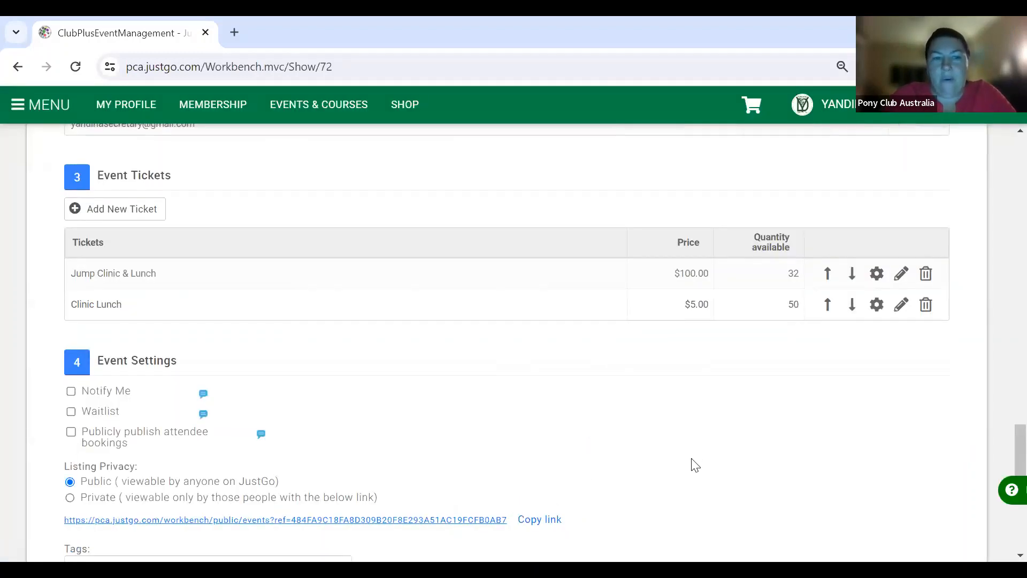
scroll(694, 466, down, 3)
scroll(694, 465, down, 1)
scroll(694, 466, down, 1)
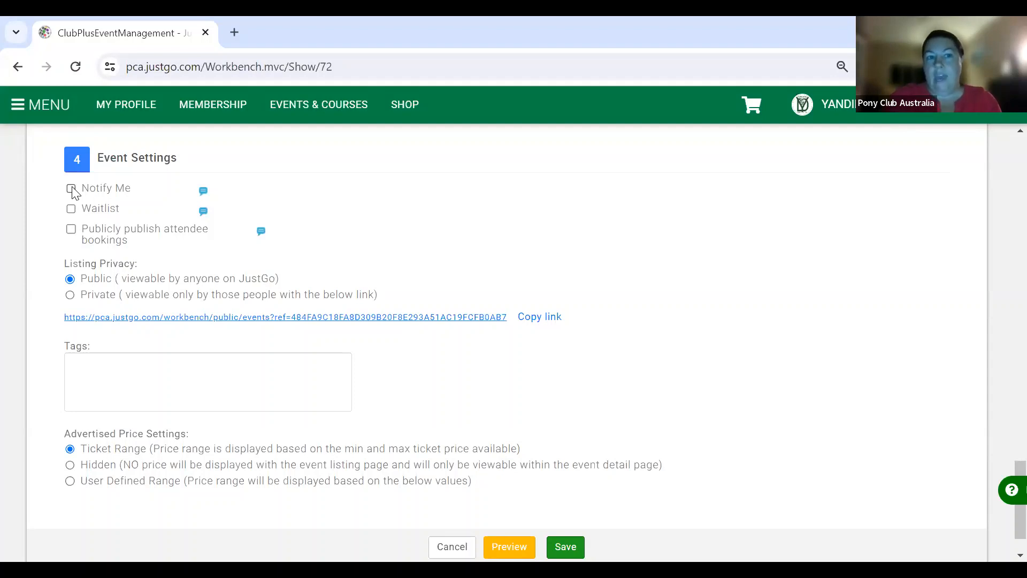
- Tick Notify Me and Waitlist under Event Settings and save the PCA Jumping Clinic event
click(71, 189)
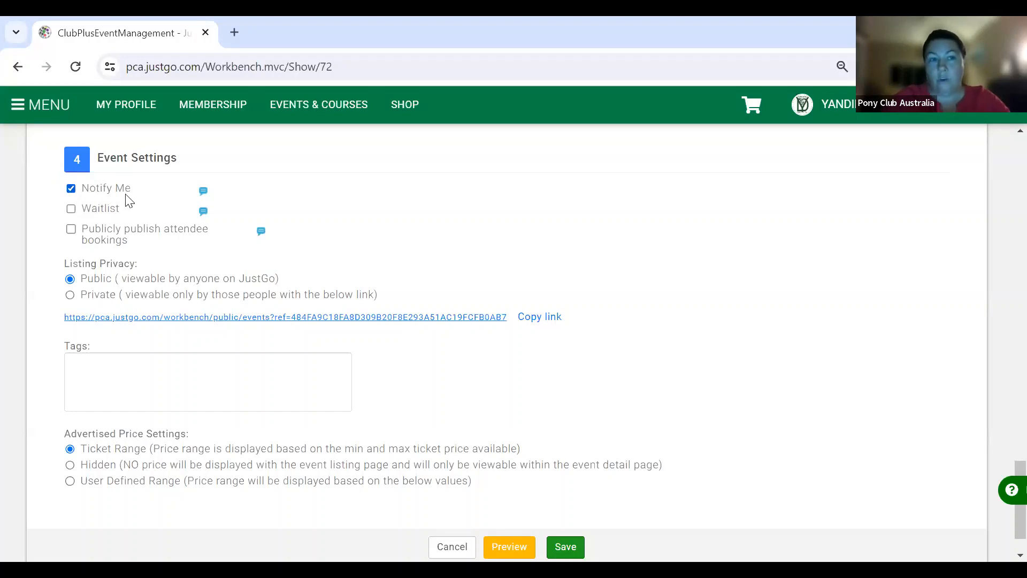
click(69, 210)
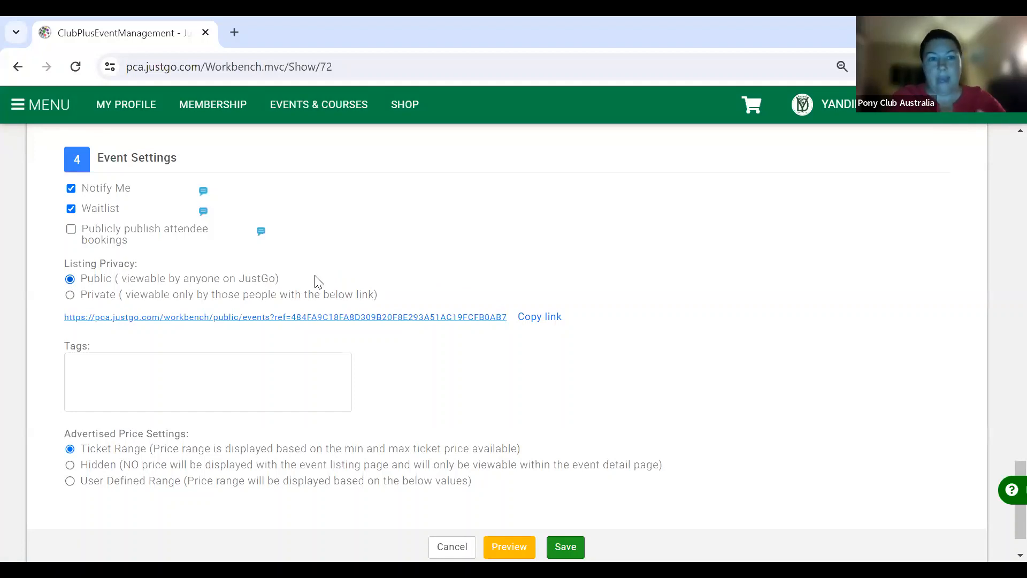
scroll(443, 398, down, 1)
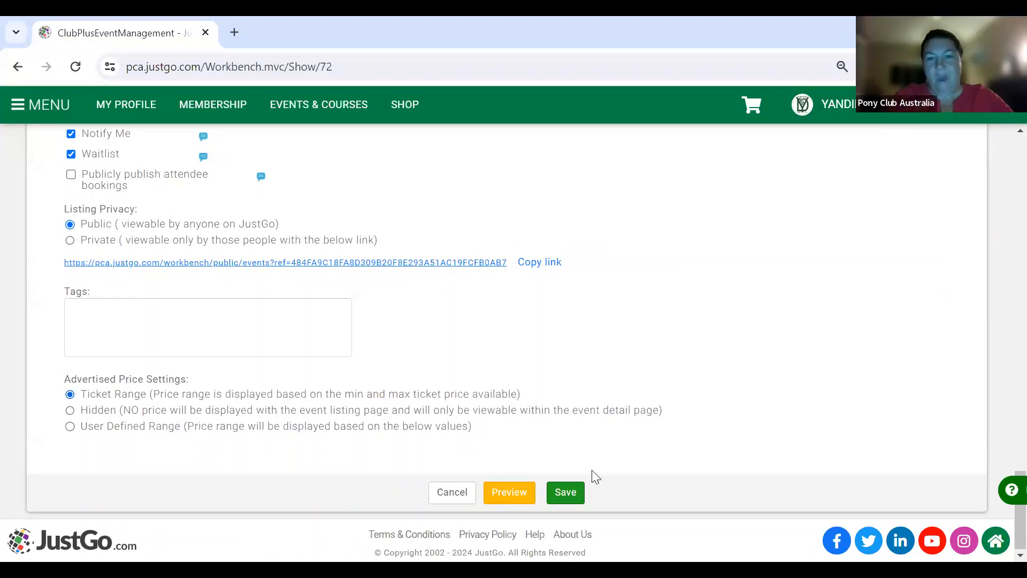
click(566, 492)
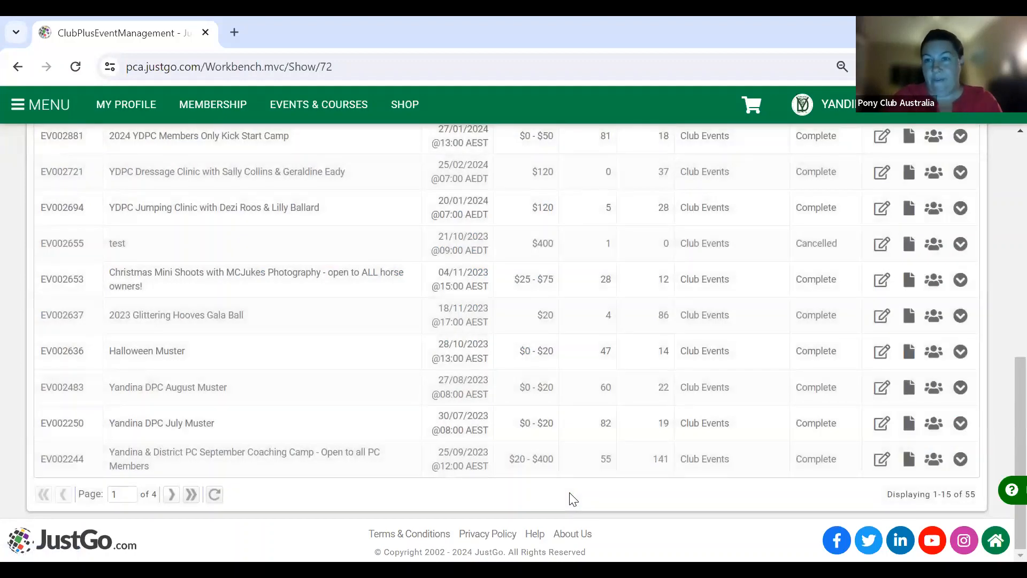
- Check the PCA Jumping Clinic row's Publish and View Waitlist actions, then scroll the events table
scroll(573, 499, up, 6)
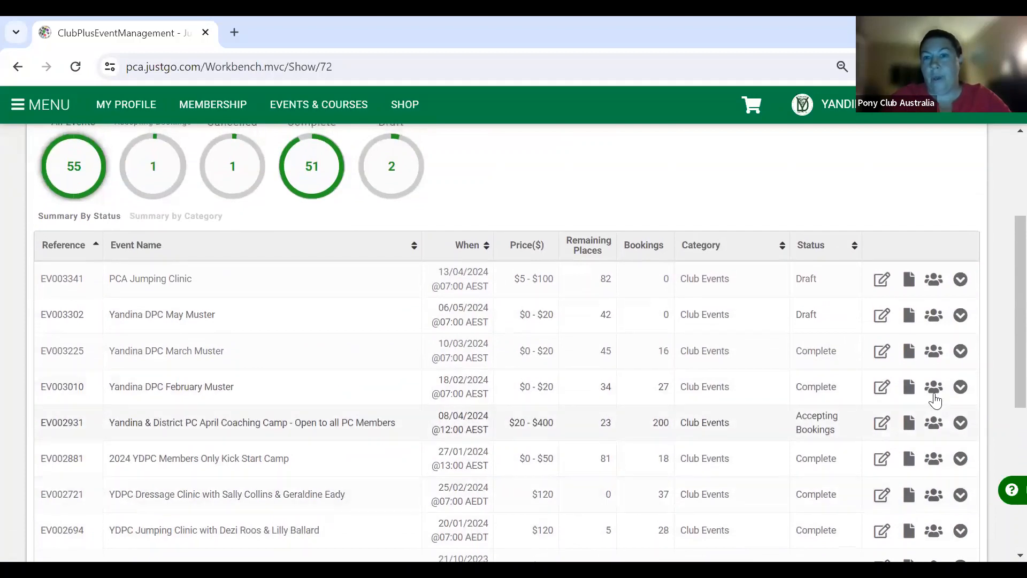
click(960, 284)
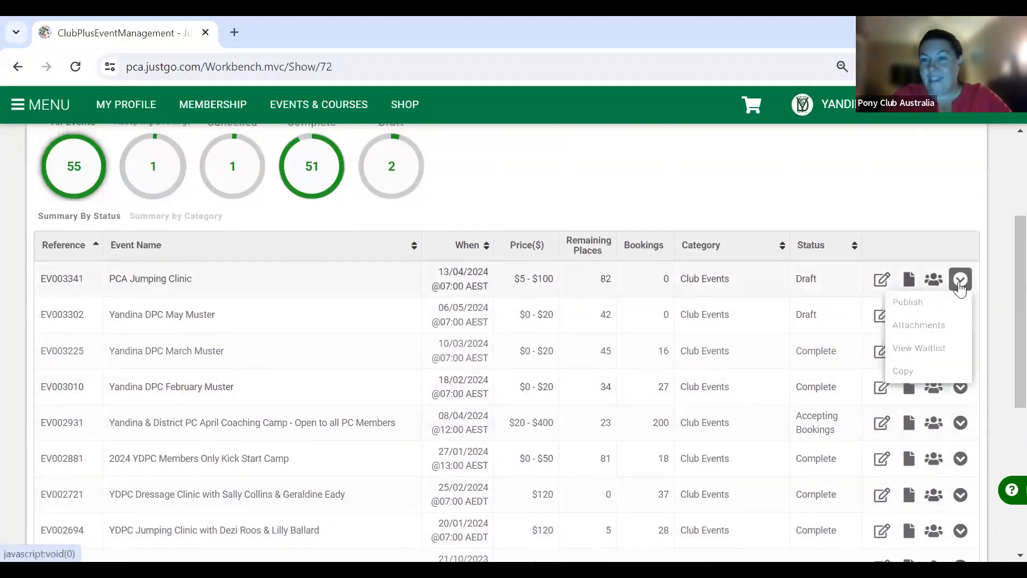
click(965, 286)
click(965, 287)
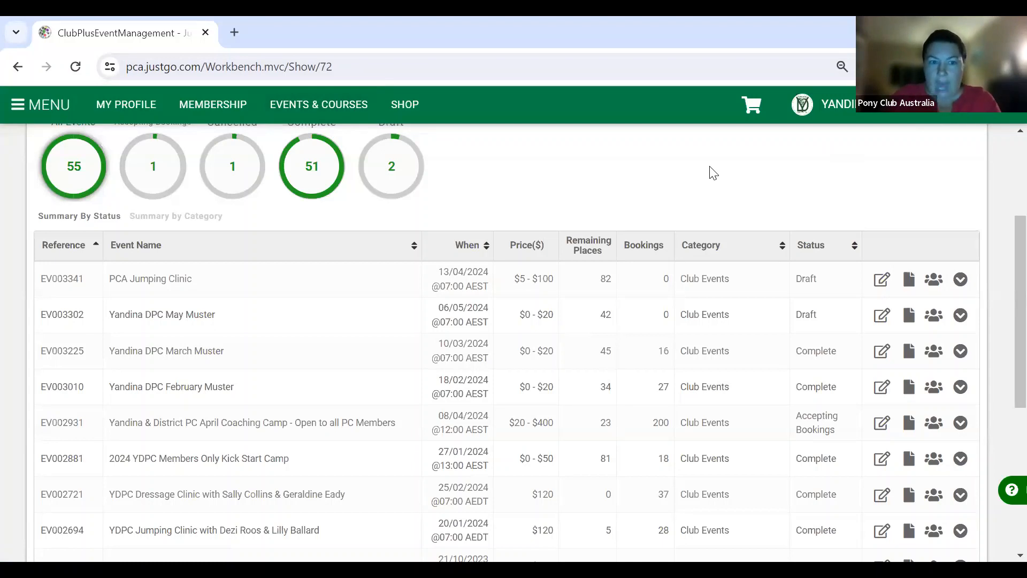
scroll(750, 347, down, 1)
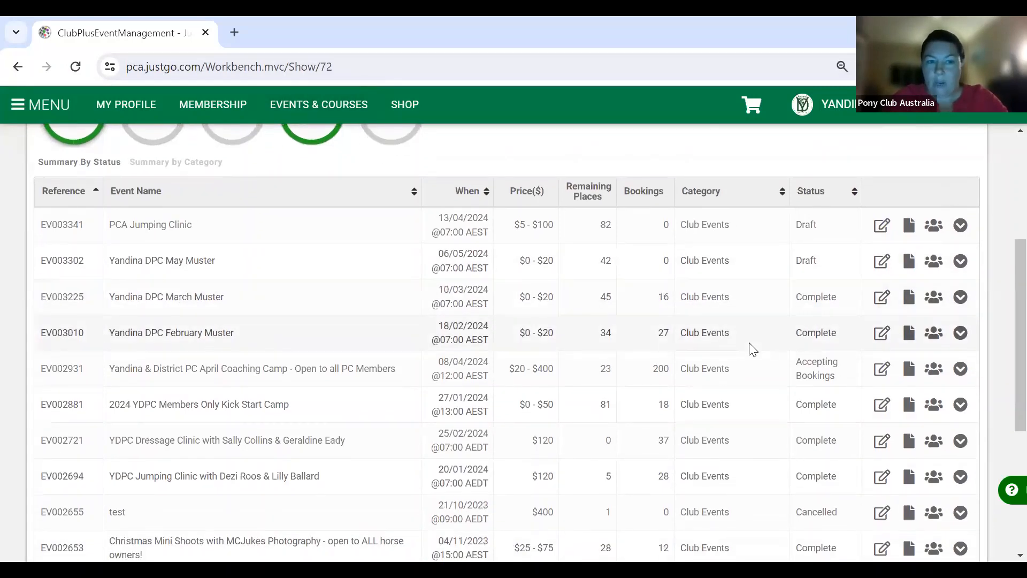
scroll(754, 471, down, 1)
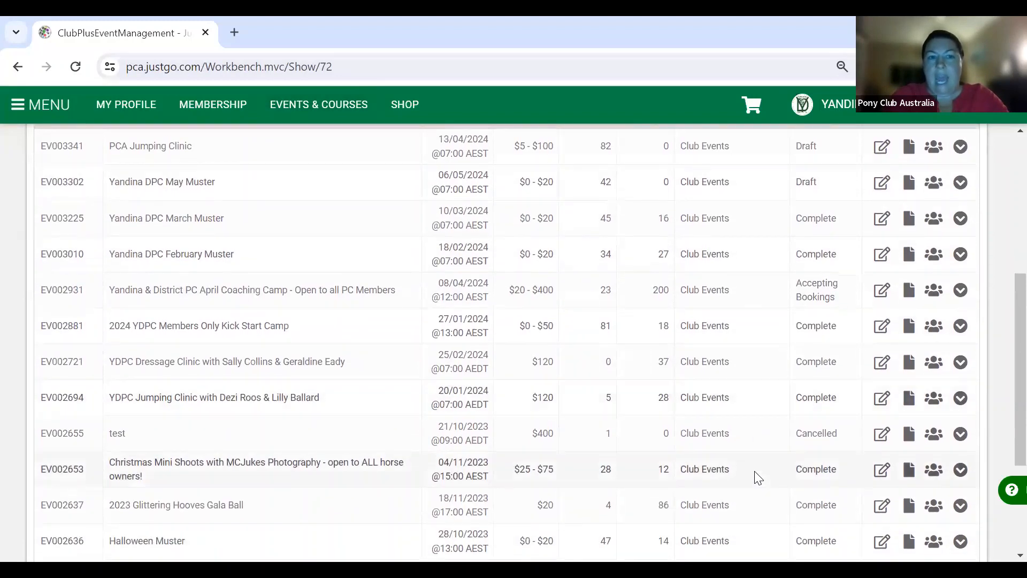
scroll(757, 476, down, 1)
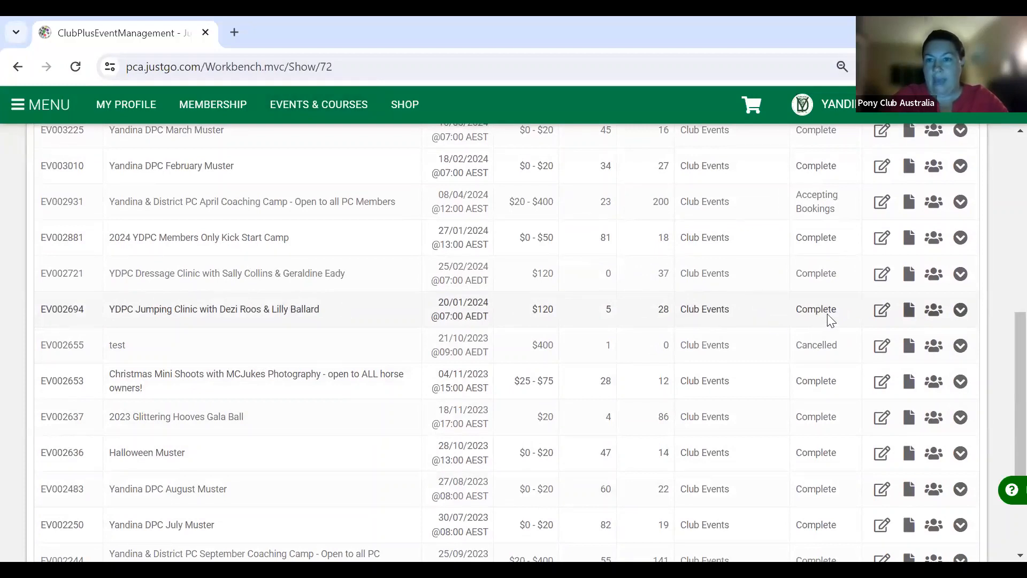
- Open Manage Booking for the YDPC Jumping Clinic and scroll through its 30 bookings
click(933, 307)
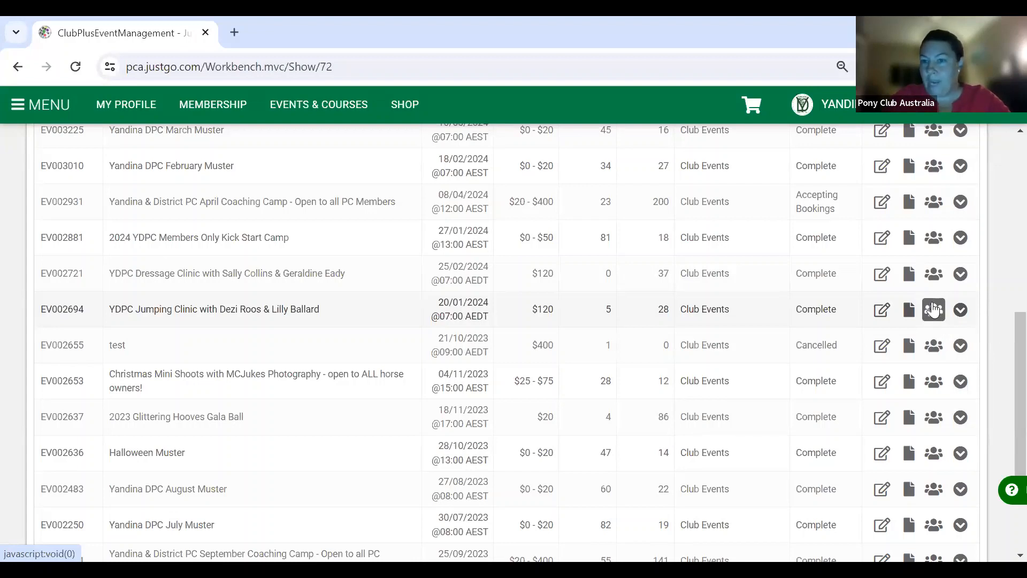
click(932, 309)
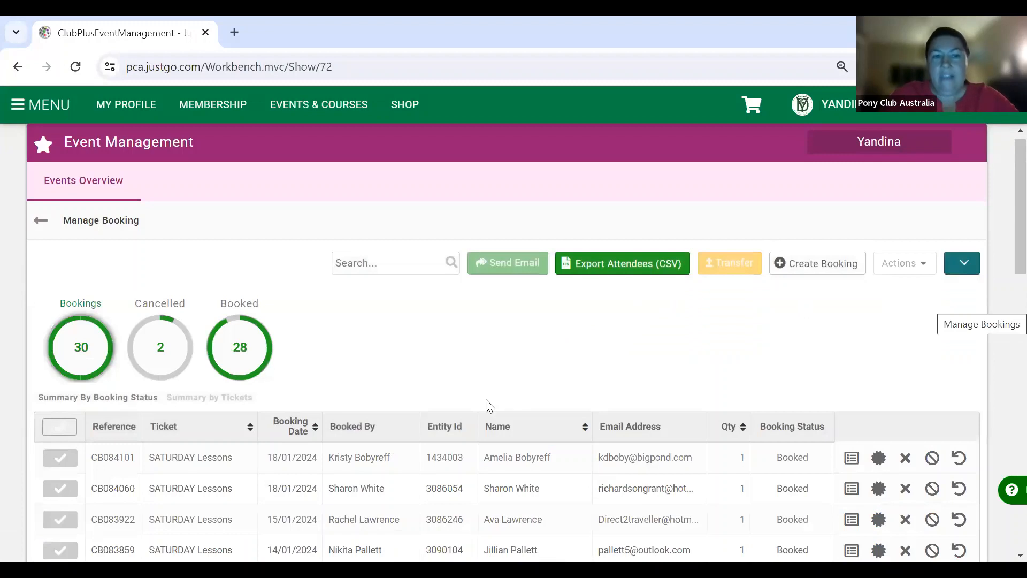
scroll(486, 399, down, 2)
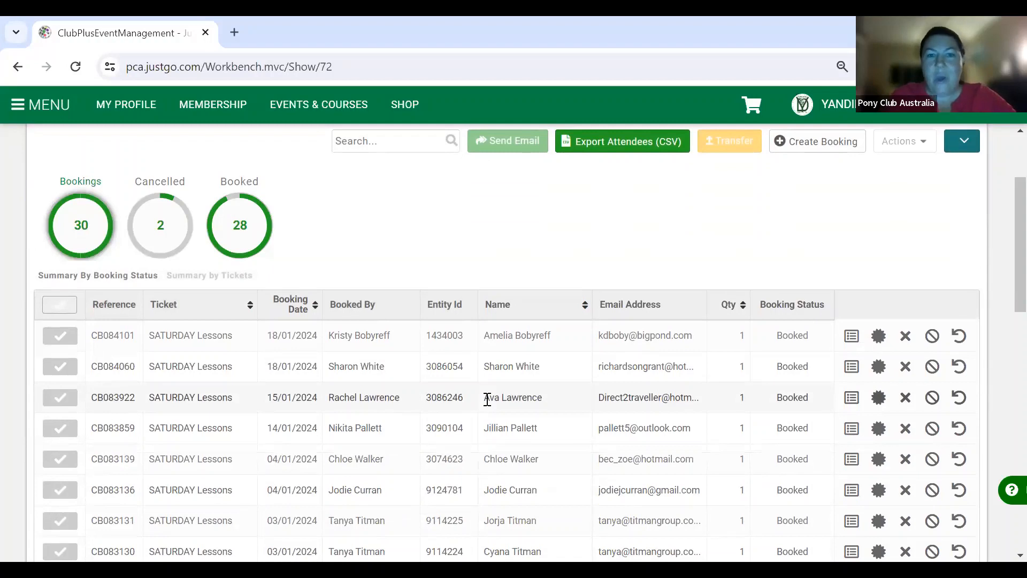
scroll(487, 400, down, 2)
scroll(488, 401, up, 4)
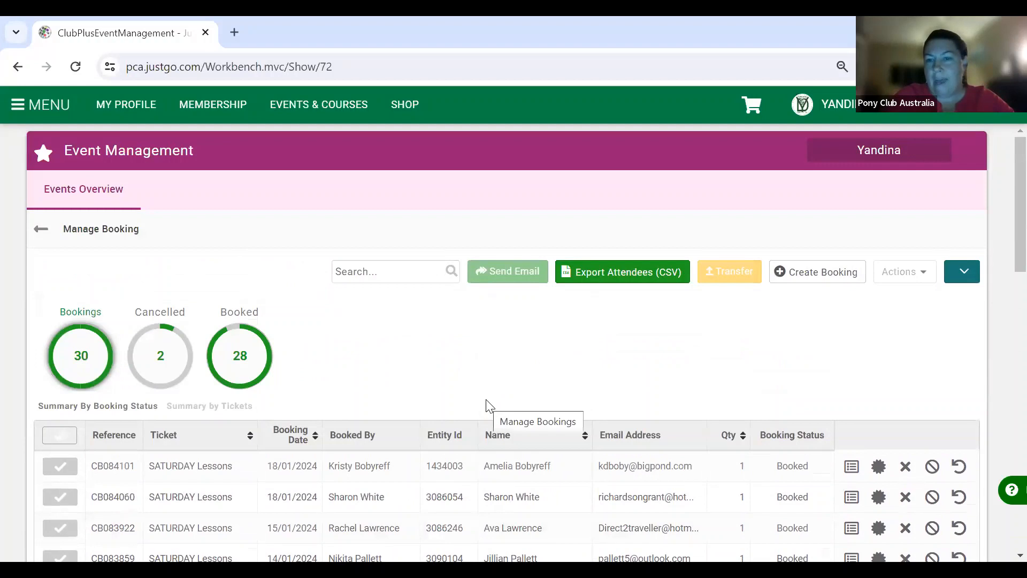
scroll(627, 473, down, 2)
scroll(629, 474, down, 2)
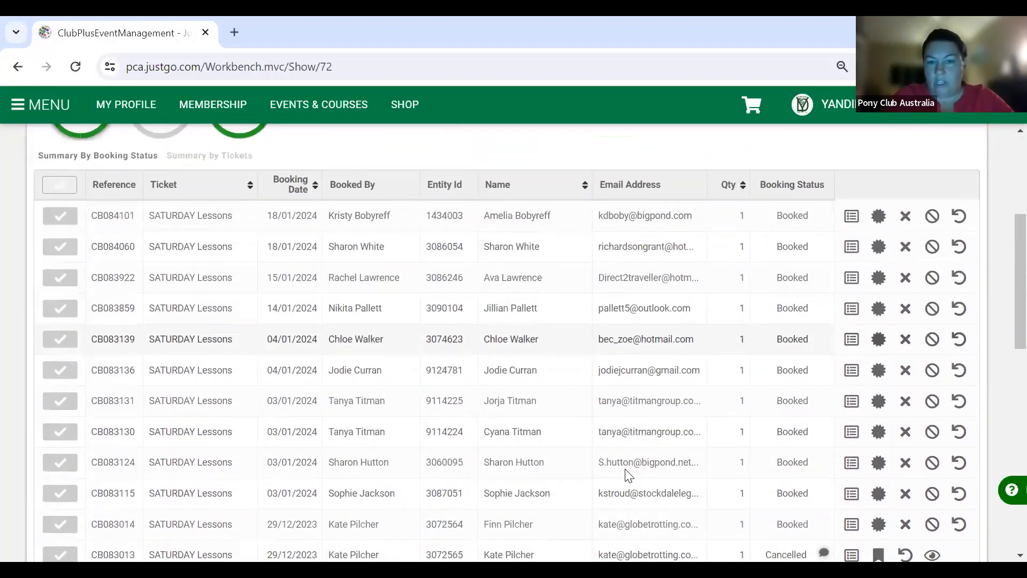
scroll(629, 475, down, 2)
scroll(629, 474, down, 4)
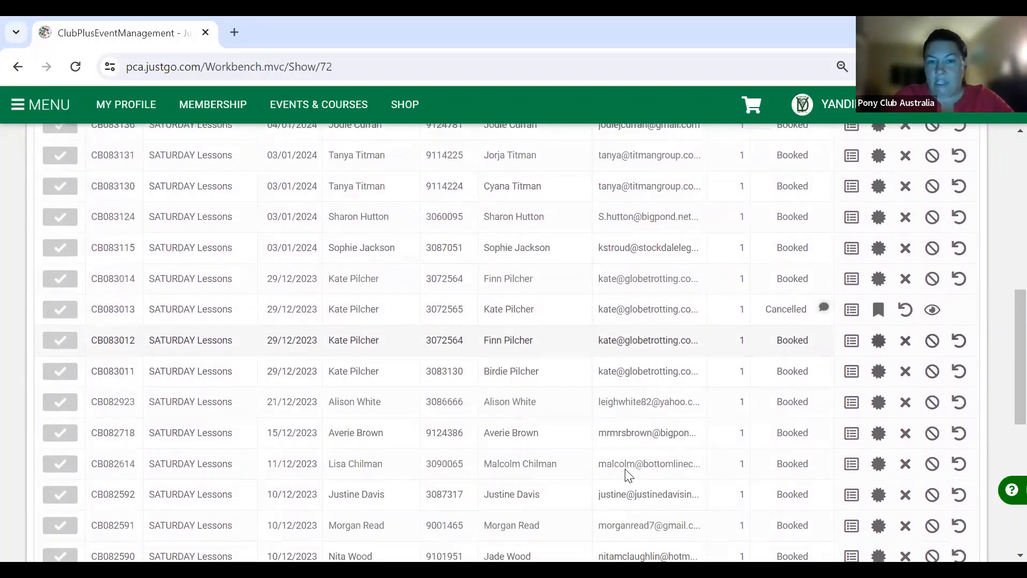
scroll(627, 470, down, 2)
scroll(626, 471, down, 3)
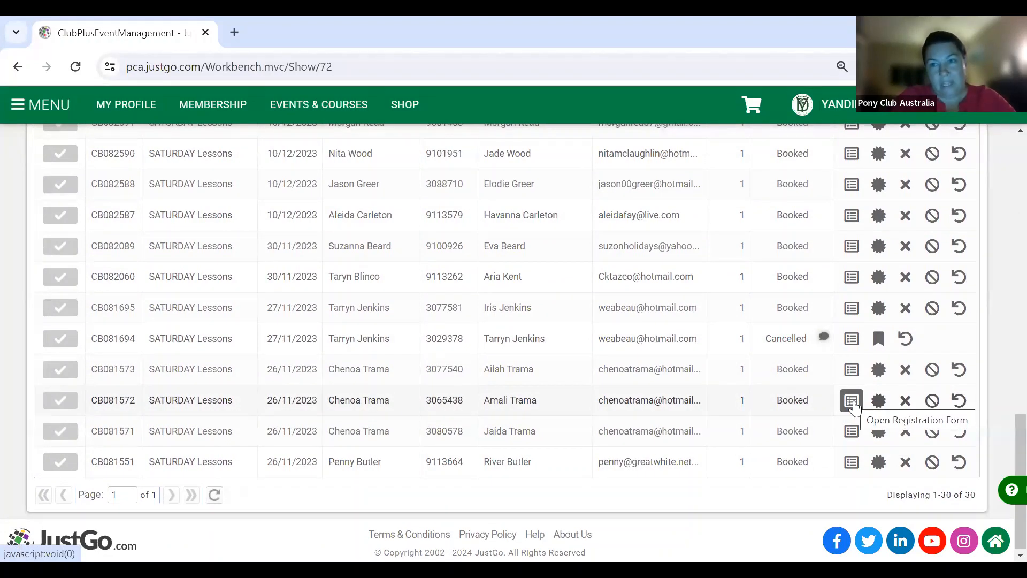
- Review one booking's submitted registration answers, then close the dialog
click(852, 402)
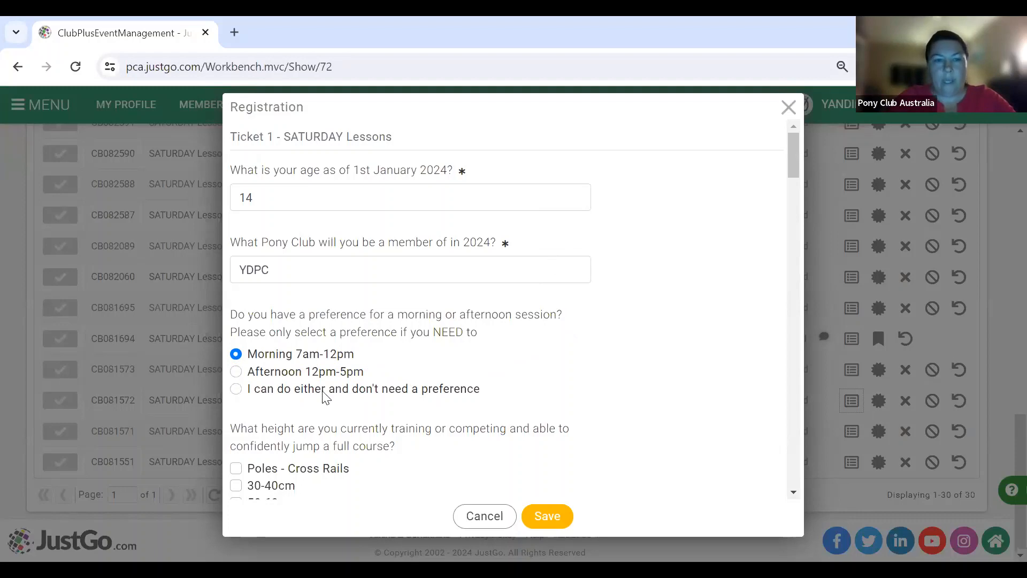
scroll(323, 399, down, 3)
scroll(325, 397, down, 1)
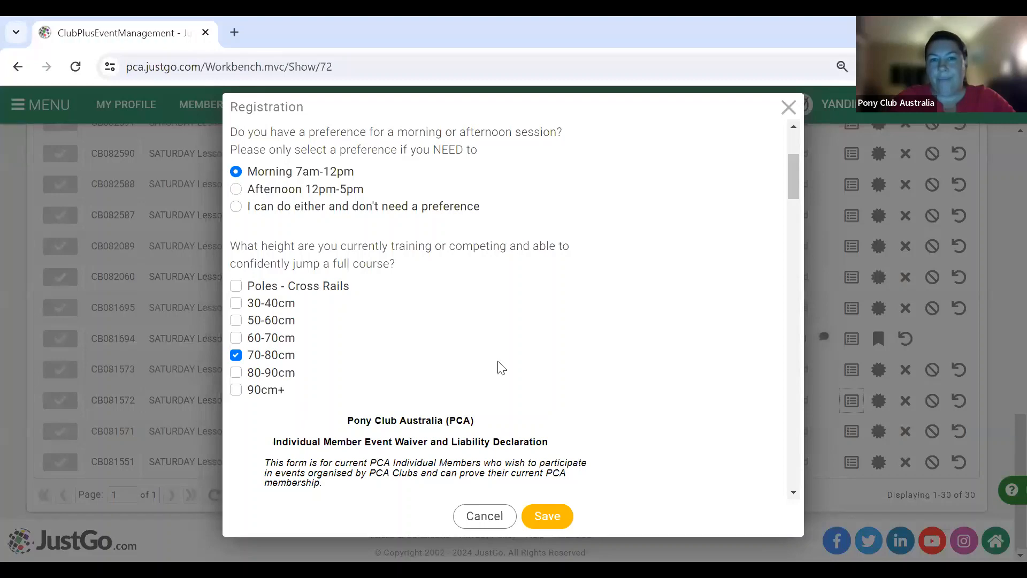
scroll(499, 367, down, 3)
scroll(499, 361, down, 20)
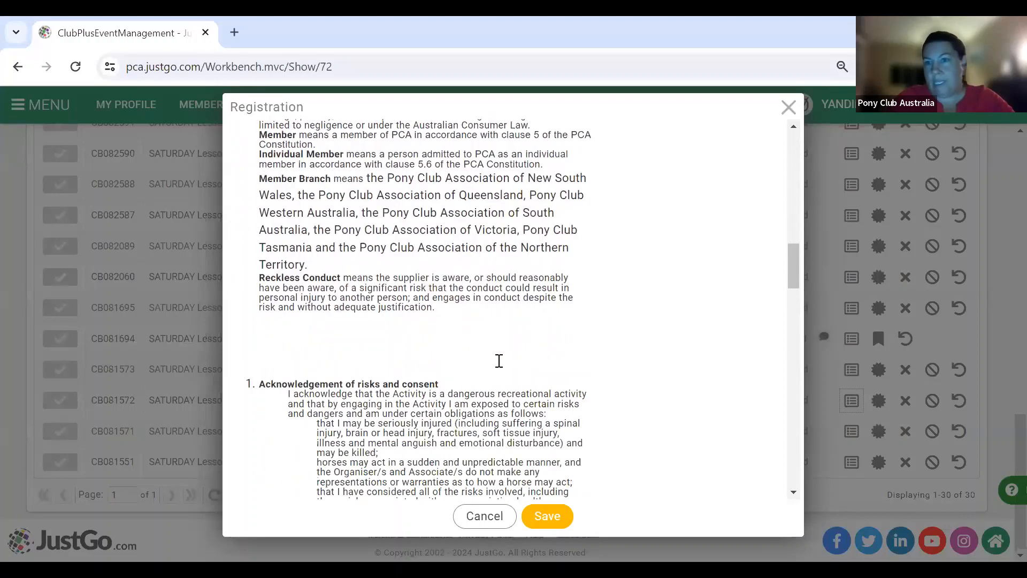
scroll(499, 362, down, 15)
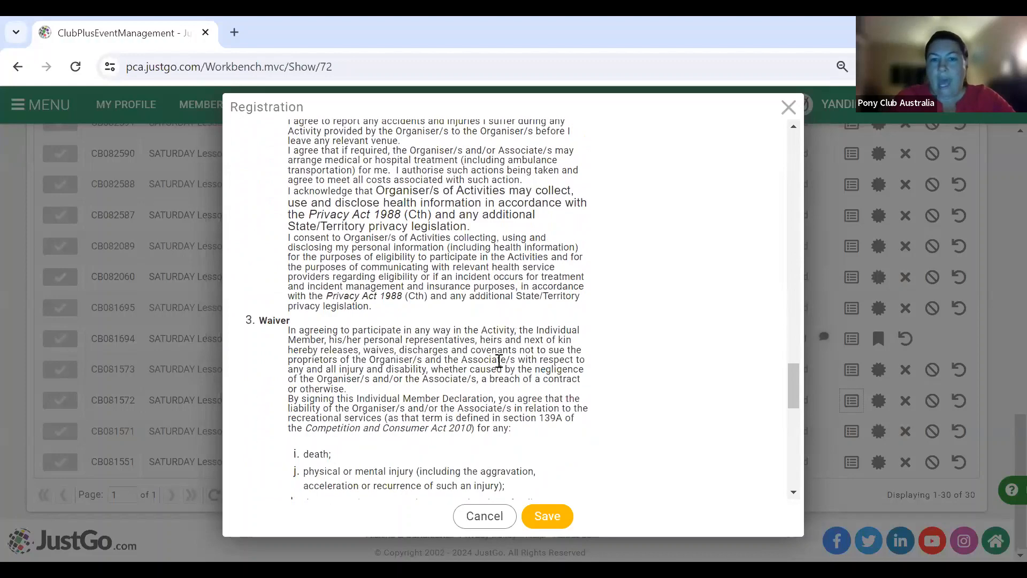
scroll(499, 362, up, 2)
scroll(499, 362, up, 20)
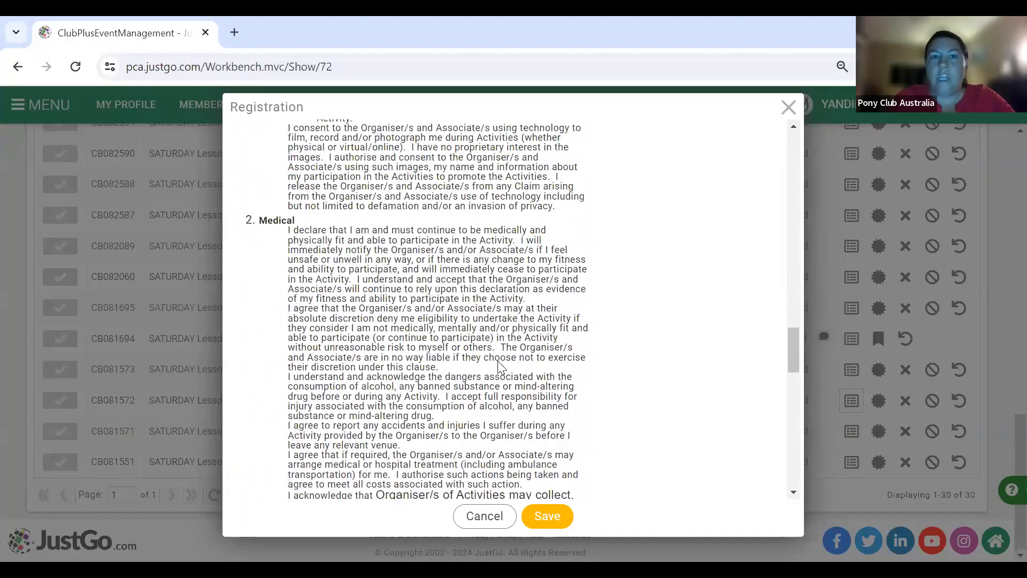
scroll(321, 364, down, 1)
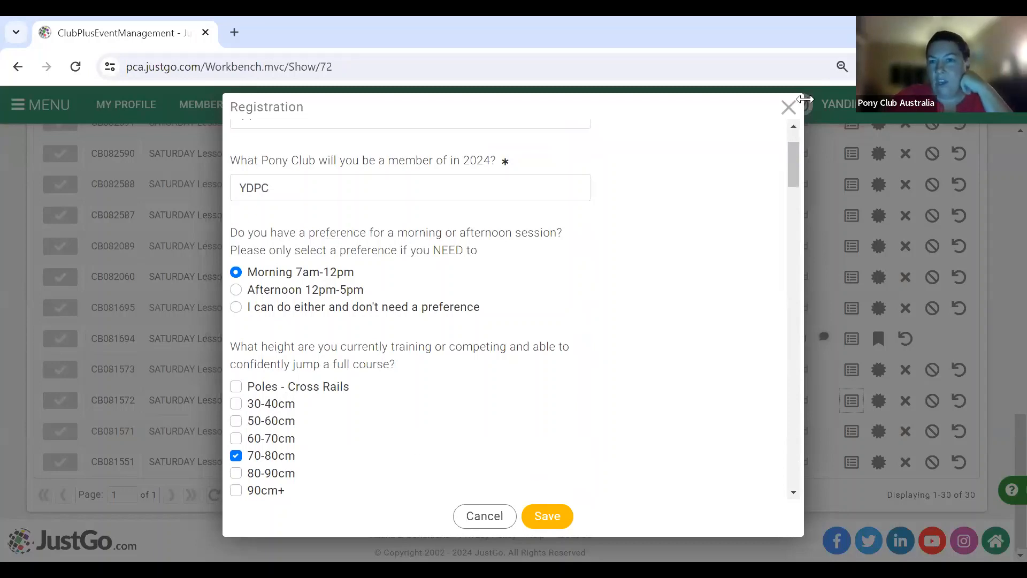
click(788, 108)
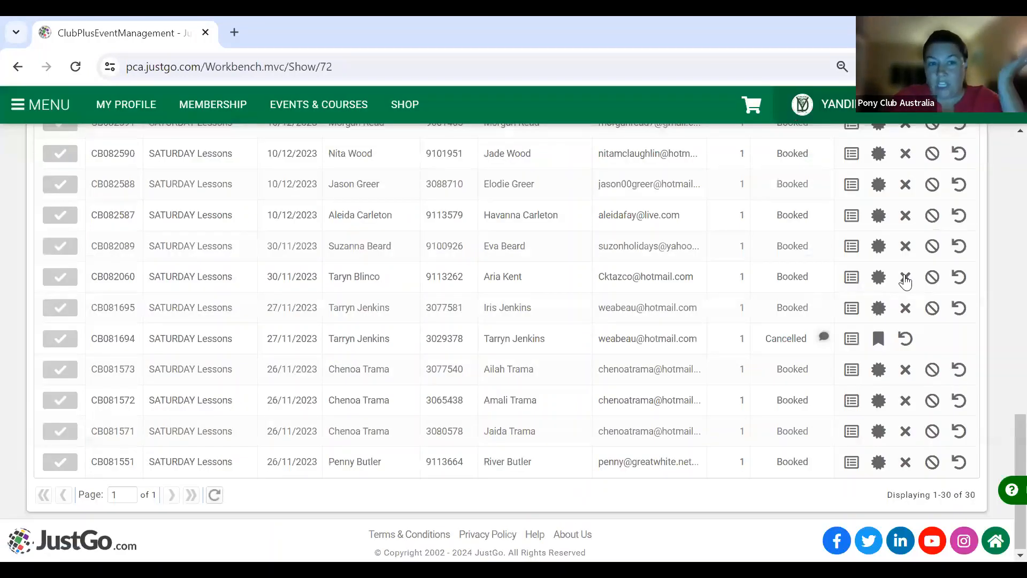
- For another booking, switch the jumping height from 70-80cm to 80-90cm and save
click(852, 400)
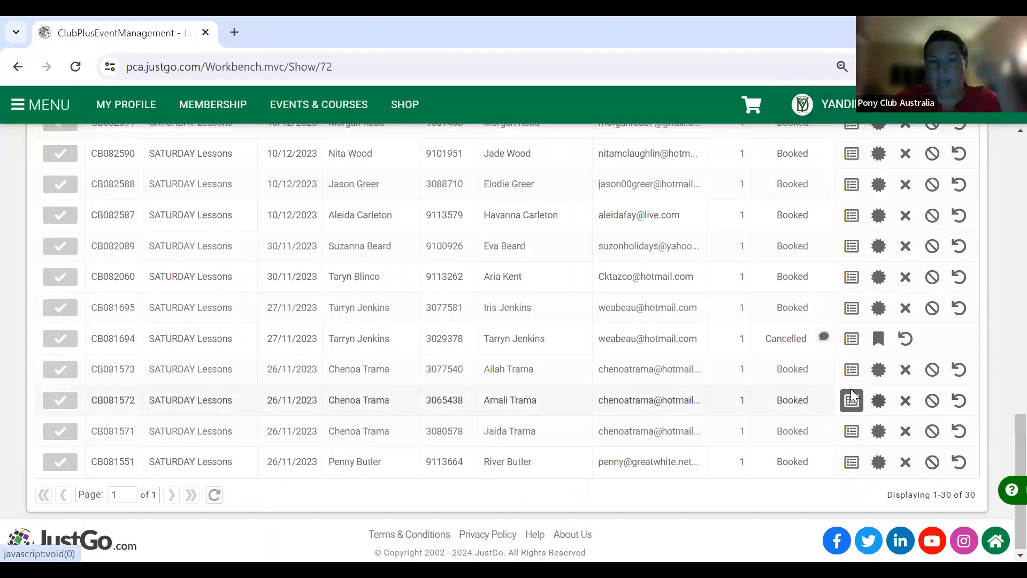
scroll(493, 298, down, 3)
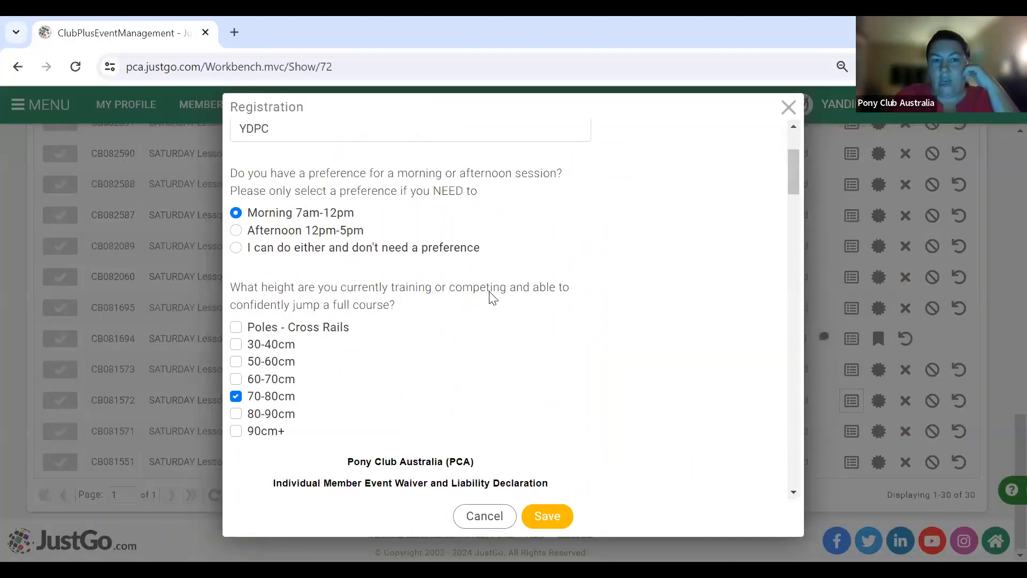
click(236, 406)
click(237, 390)
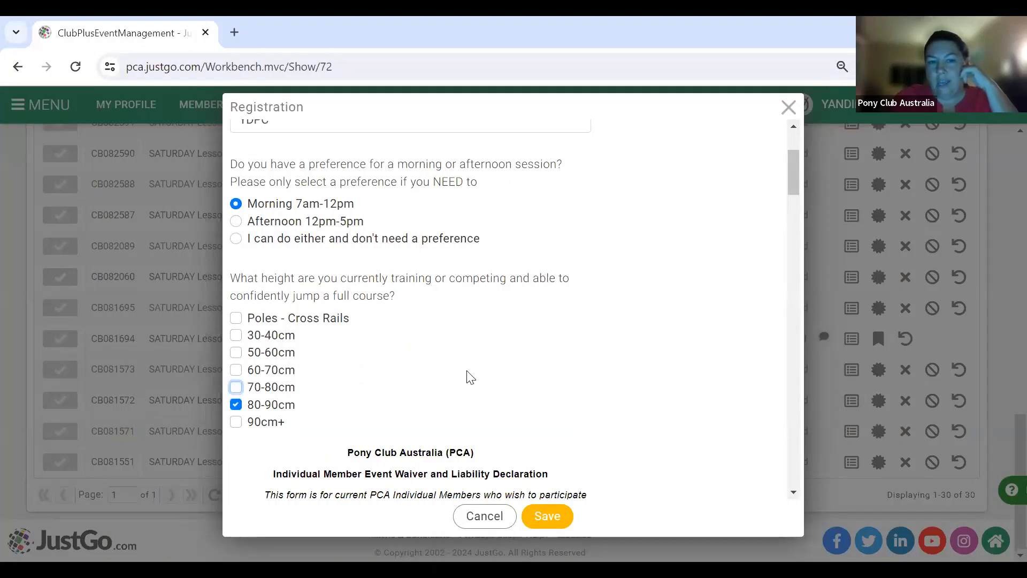
click(554, 522)
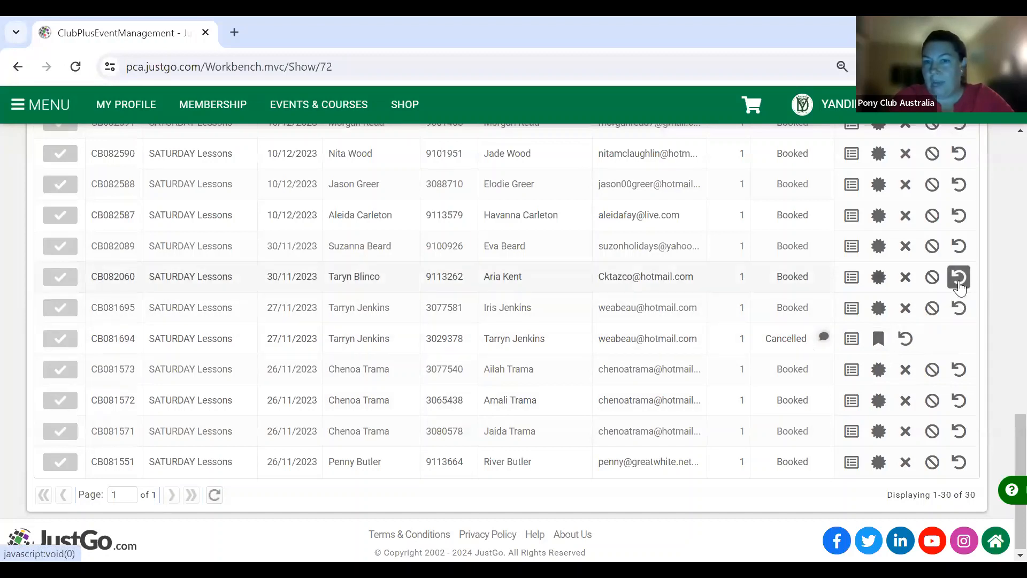
- Select all 30 bookings, view the bulk status choices without applying, then clear the selection
scroll(642, 278, up, 2)
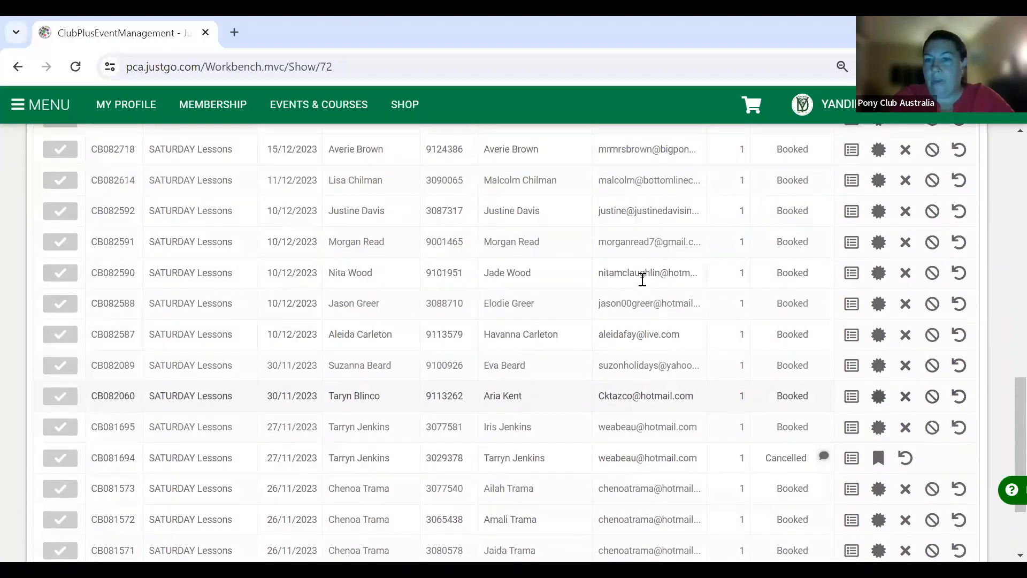
scroll(642, 278, up, 9)
scroll(642, 284, up, 4)
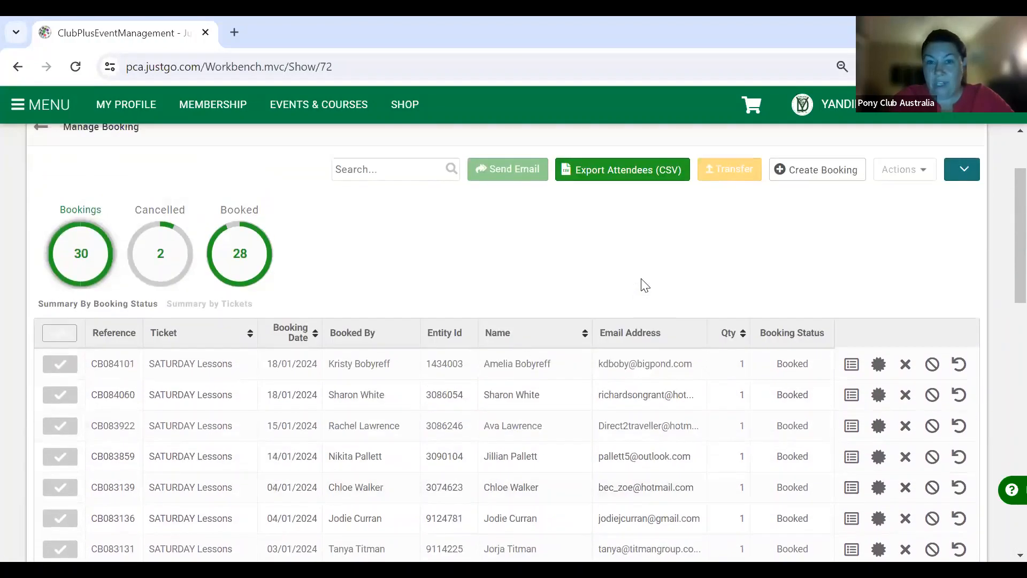
scroll(645, 285, up, 2)
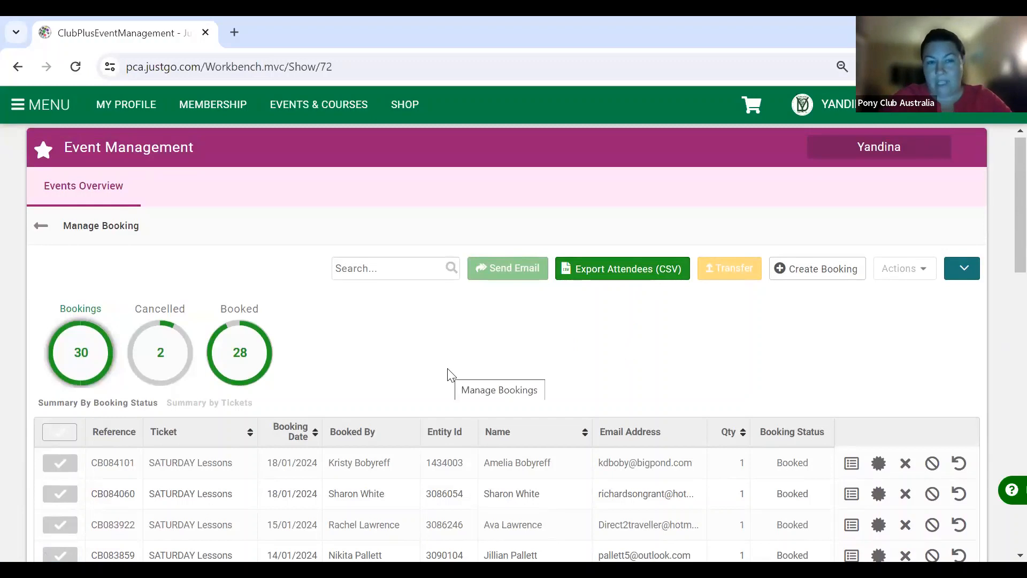
scroll(339, 372, down, 1)
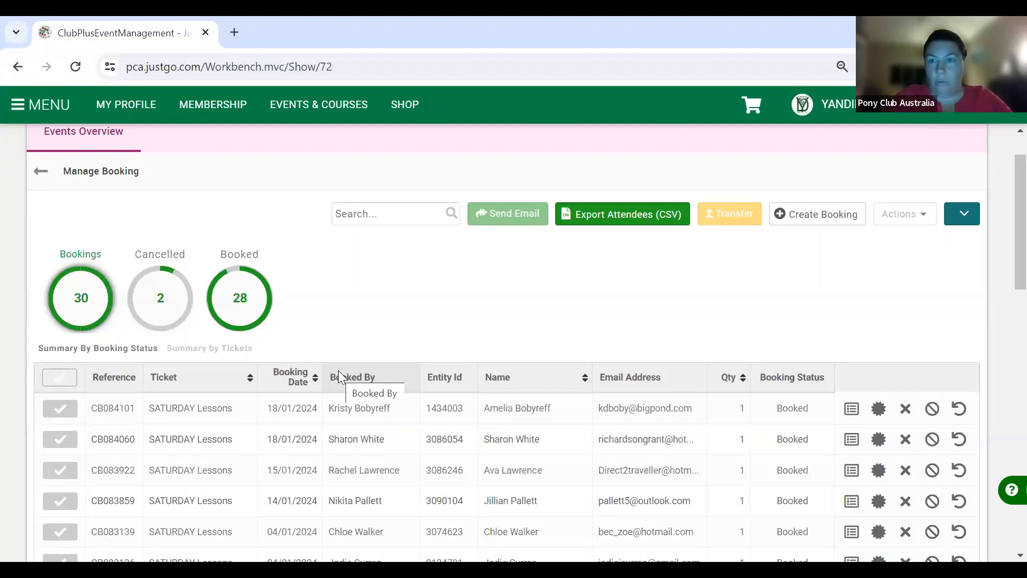
click(60, 378)
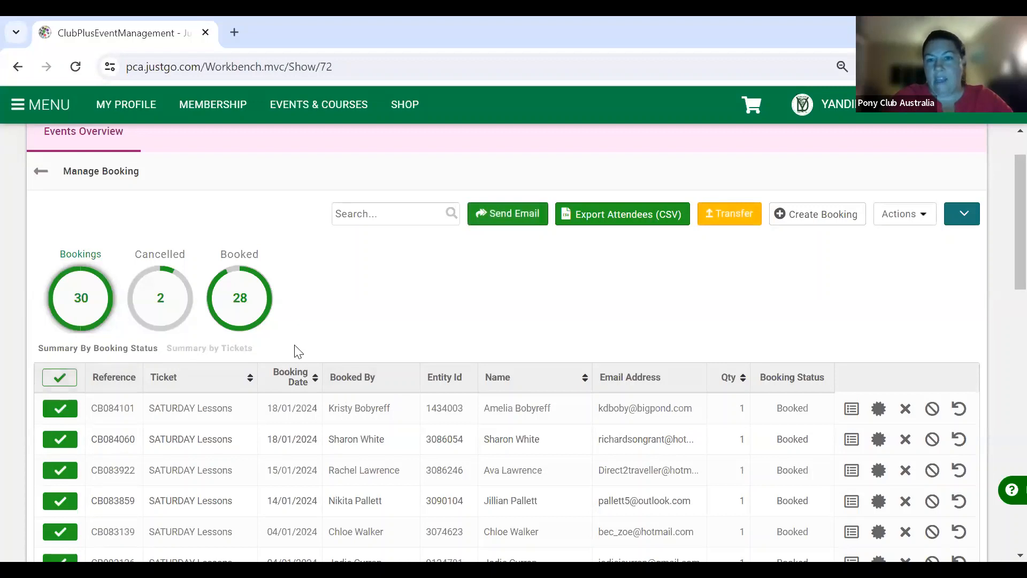
scroll(293, 349, up, 1)
click(922, 279)
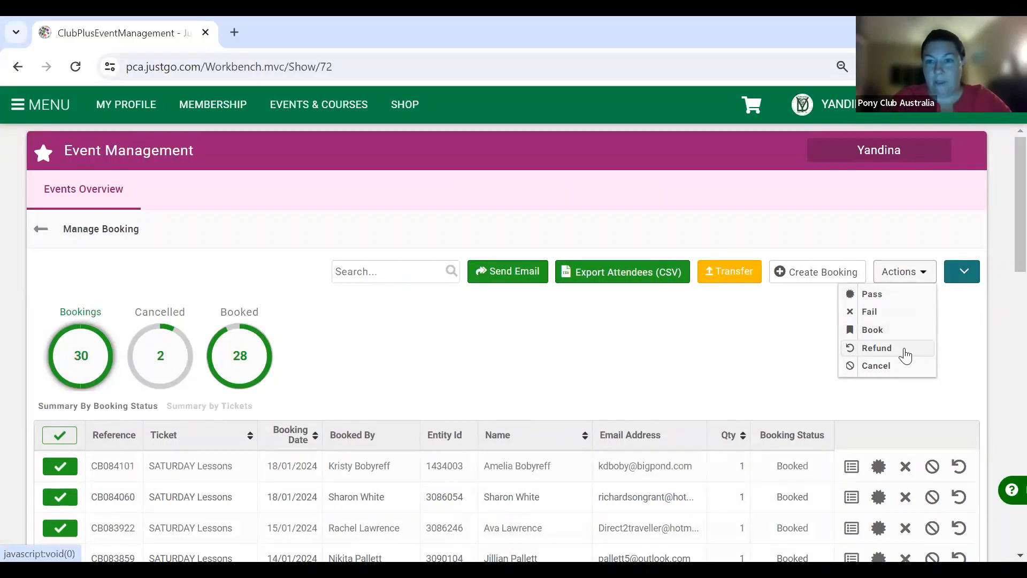
click(795, 353)
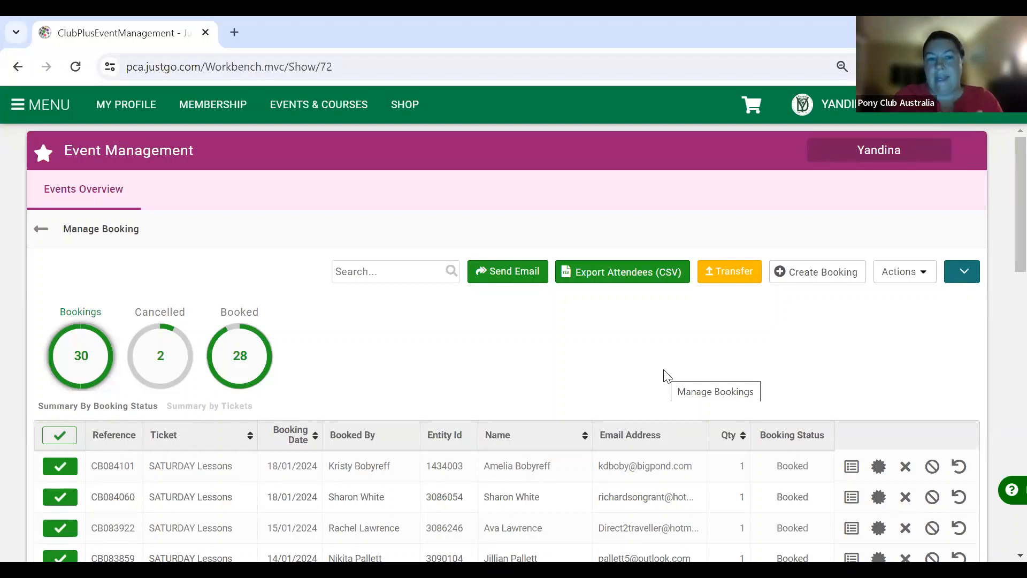
click(60, 435)
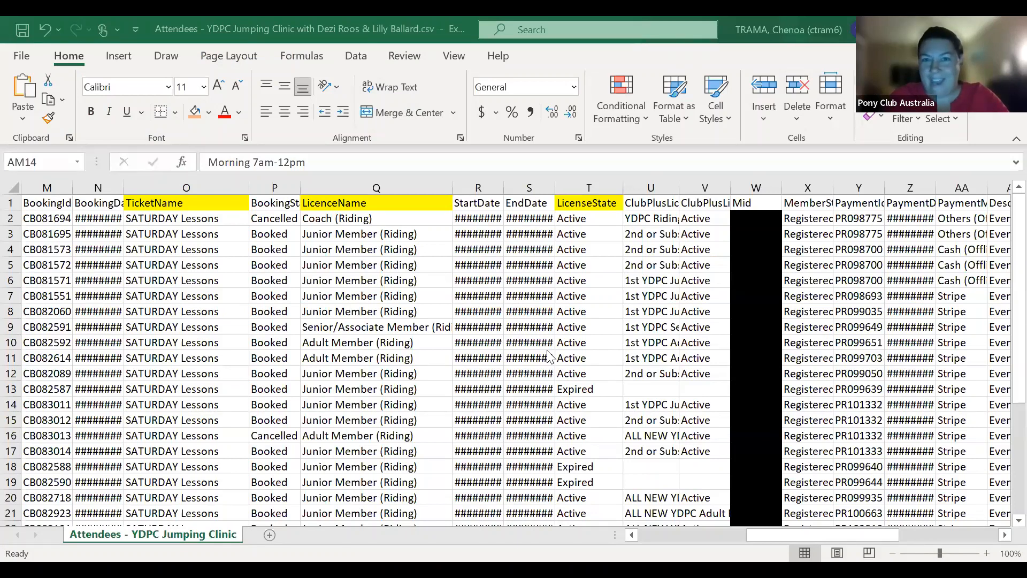
scroll(549, 355, left, 1)
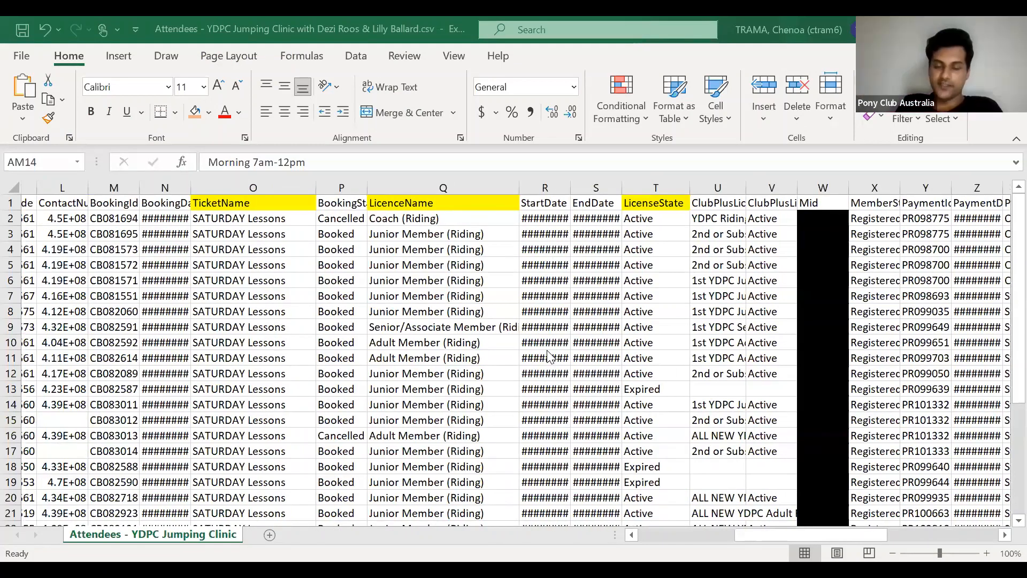
scroll(547, 350, left, 10)
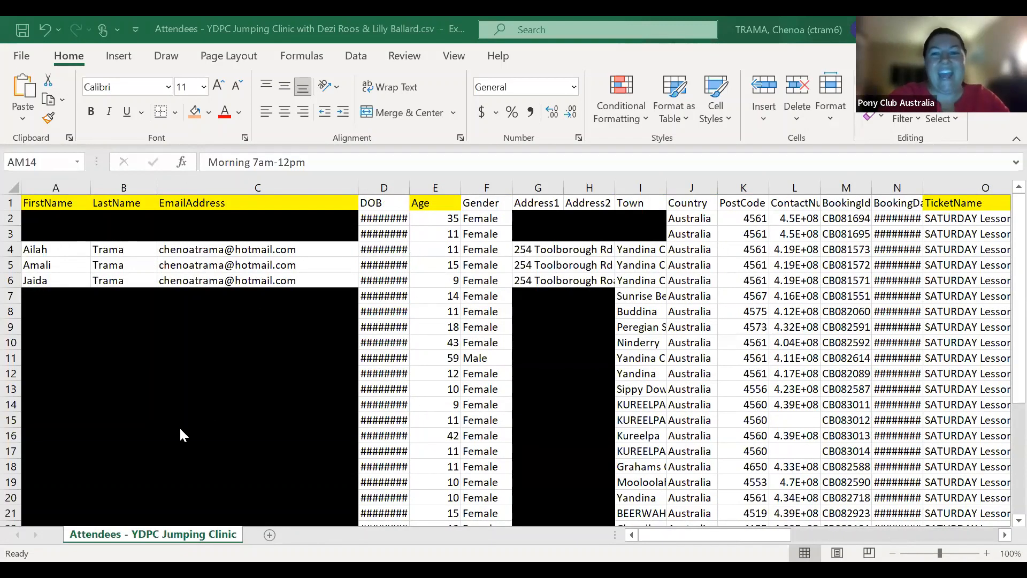
scroll(521, 411, right, 6)
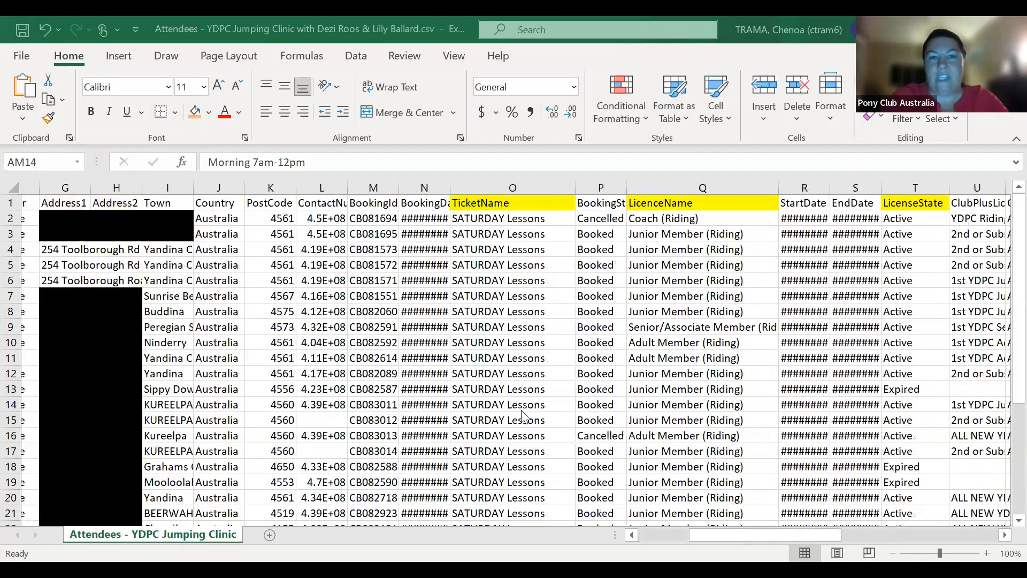
scroll(522, 415, right, 9)
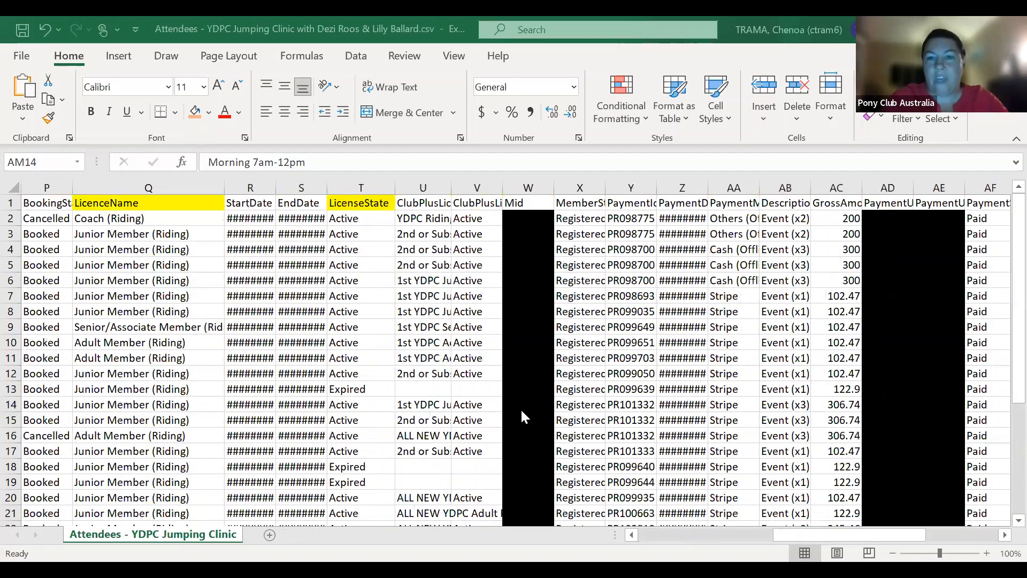
scroll(523, 416, right, 5)
scroll(522, 416, right, 3)
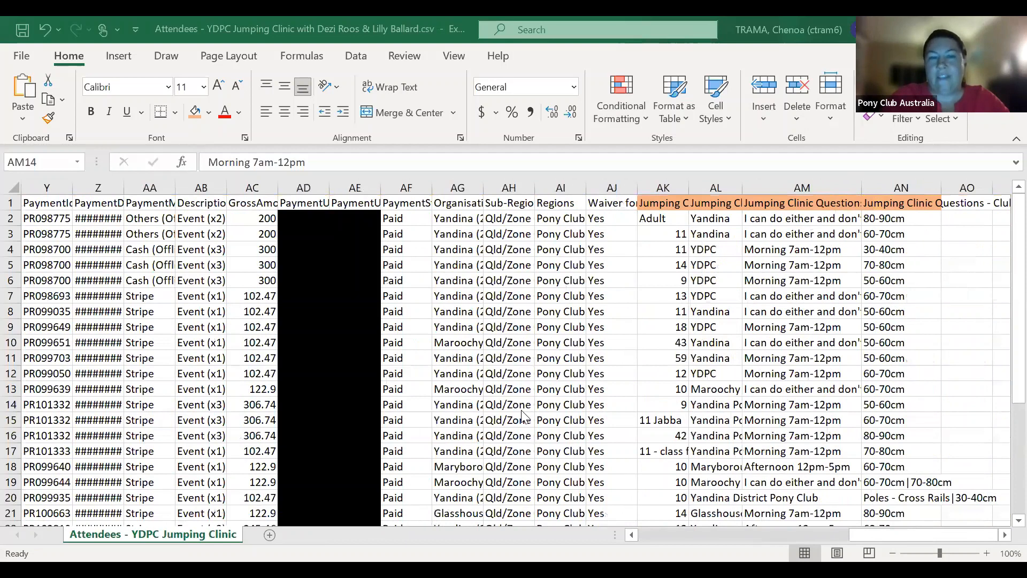
scroll(523, 417, left, 20)
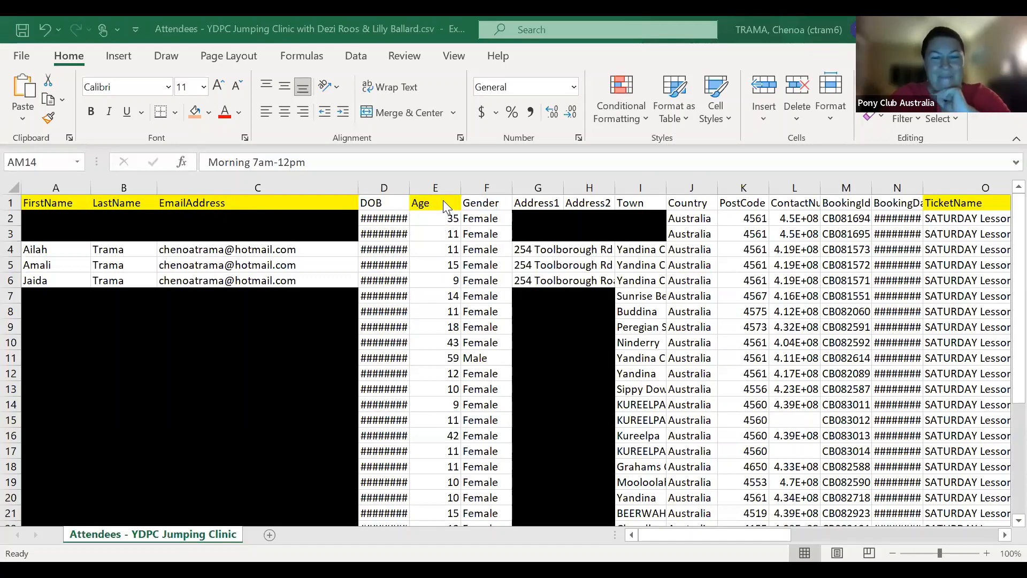
- Delete column D (DOB) from the attendee sheet and scroll right to the licence columns
click(381, 188)
right_click(380, 189)
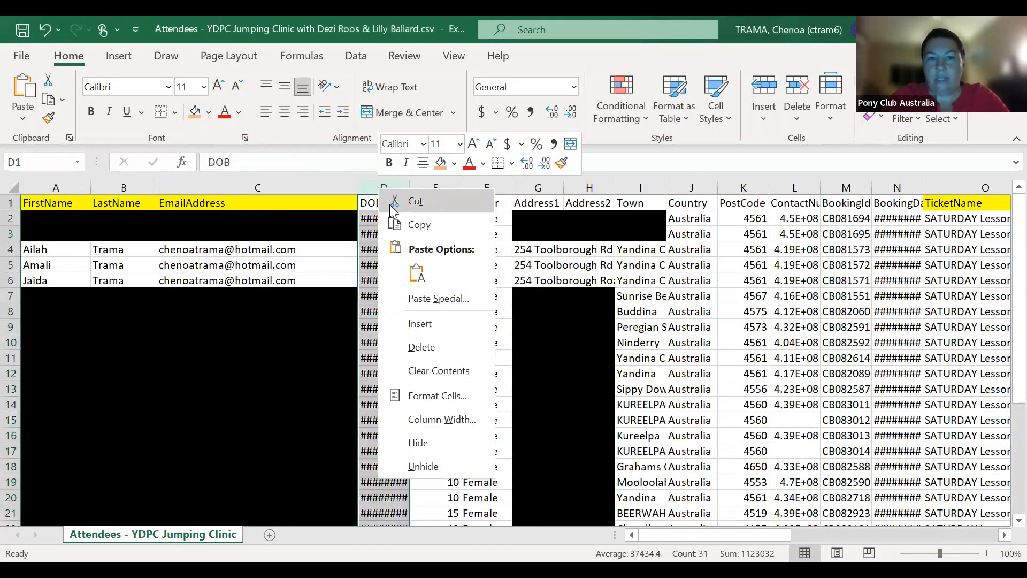
click(411, 344)
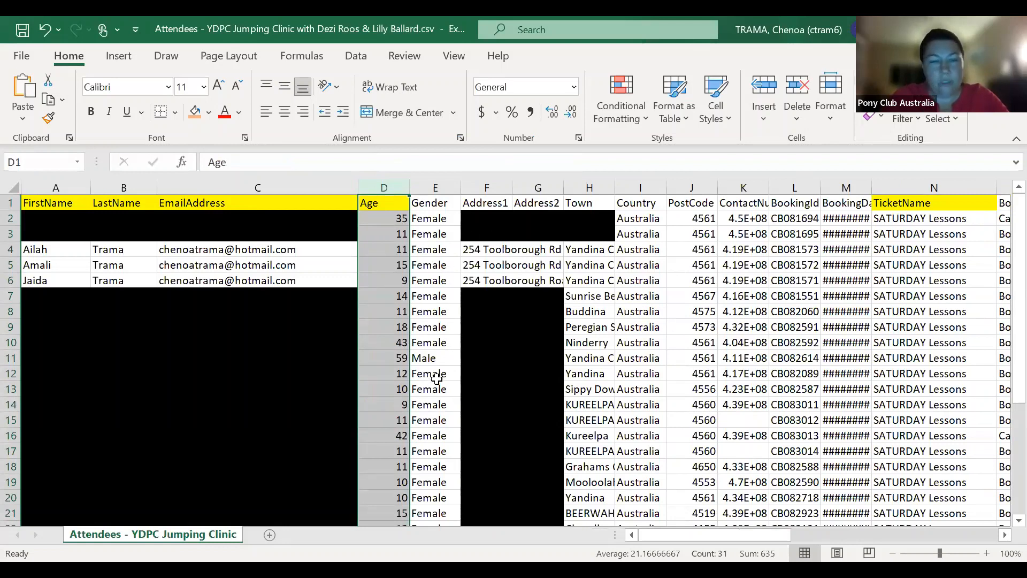
click(638, 346)
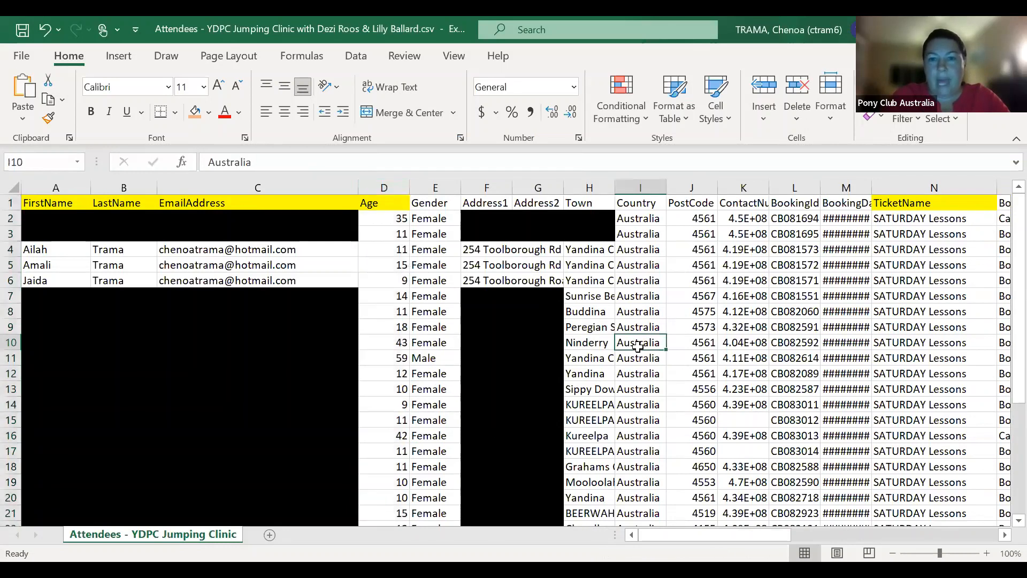
scroll(637, 347, right, 4)
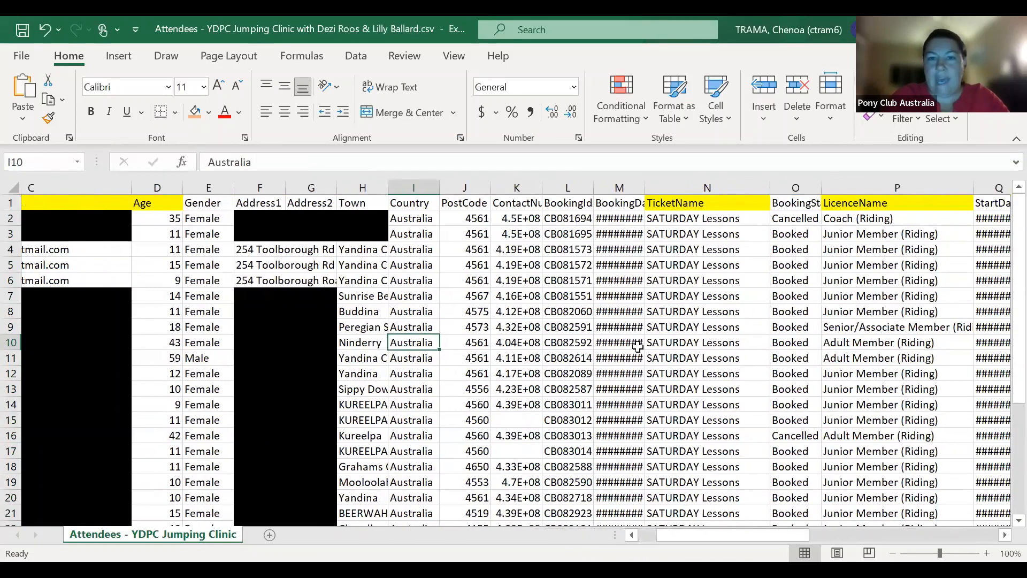
scroll(638, 346, right, 5)
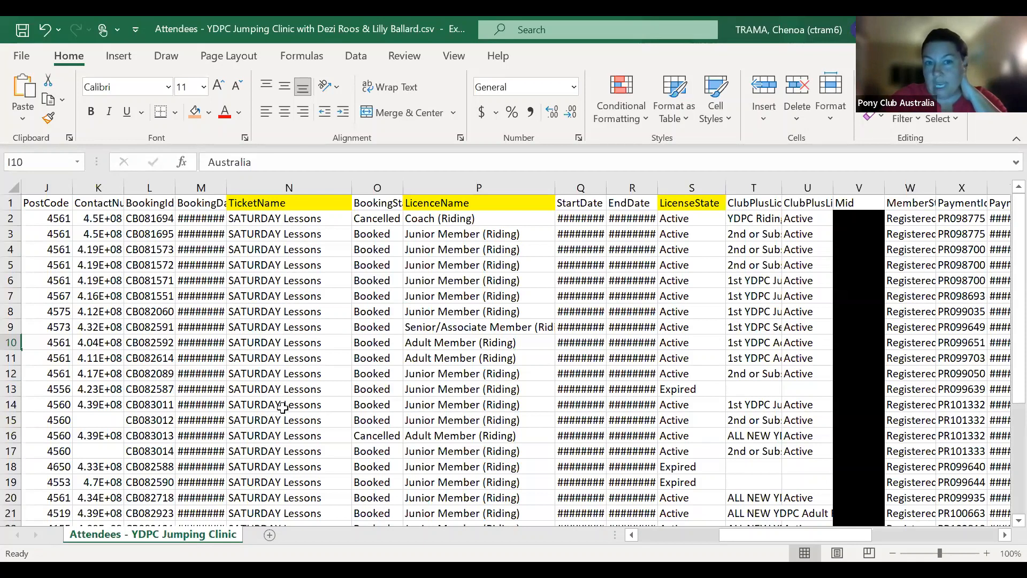
scroll(492, 309, right, 3)
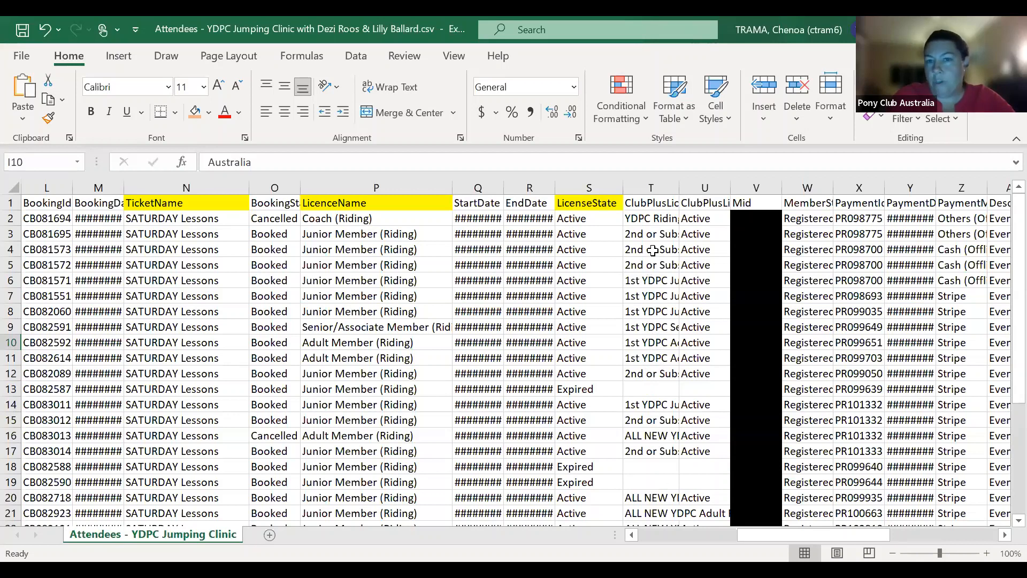
click(578, 184)
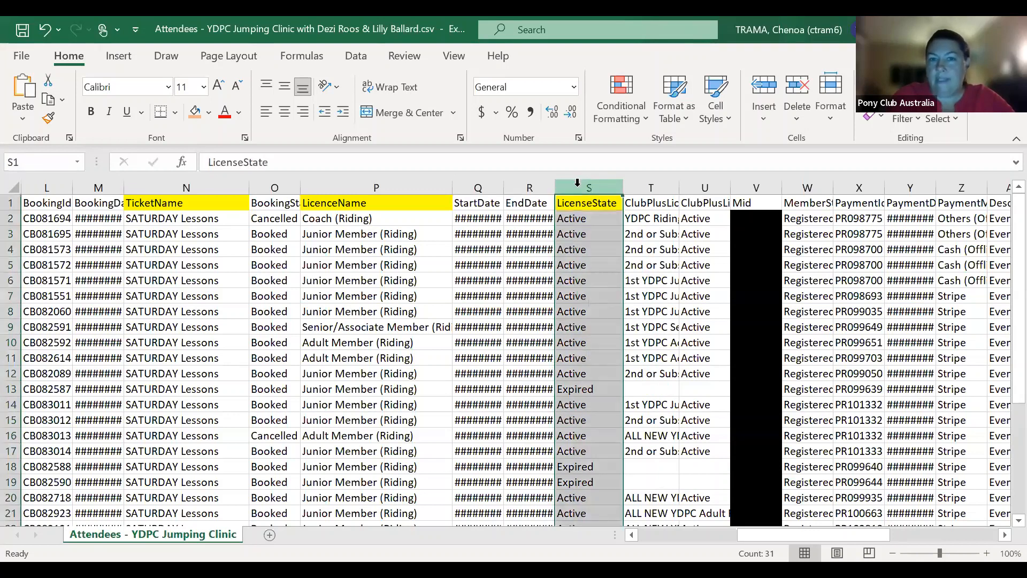
click(209, 113)
click(235, 262)
click(682, 340)
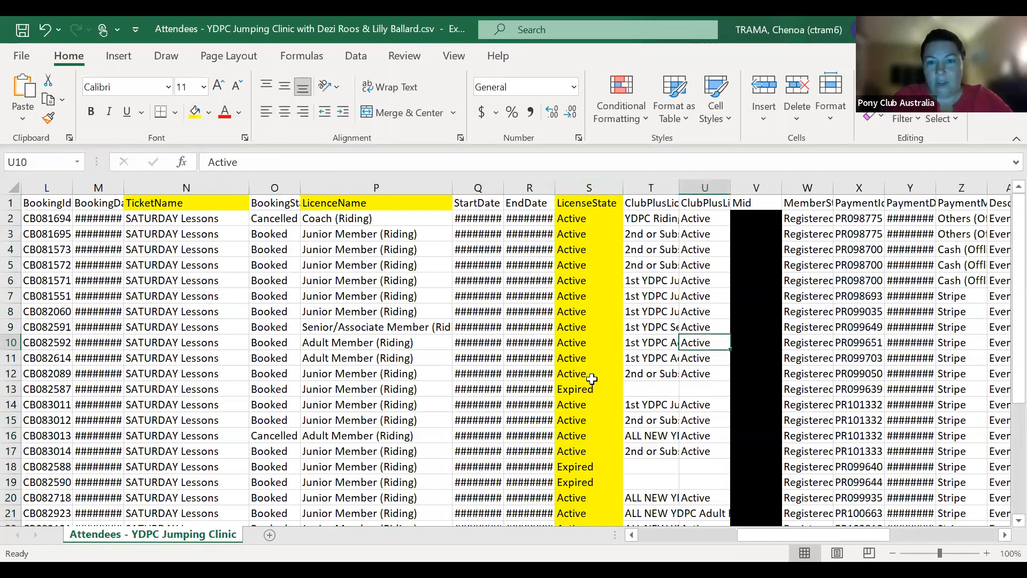
scroll(592, 379, down, 2)
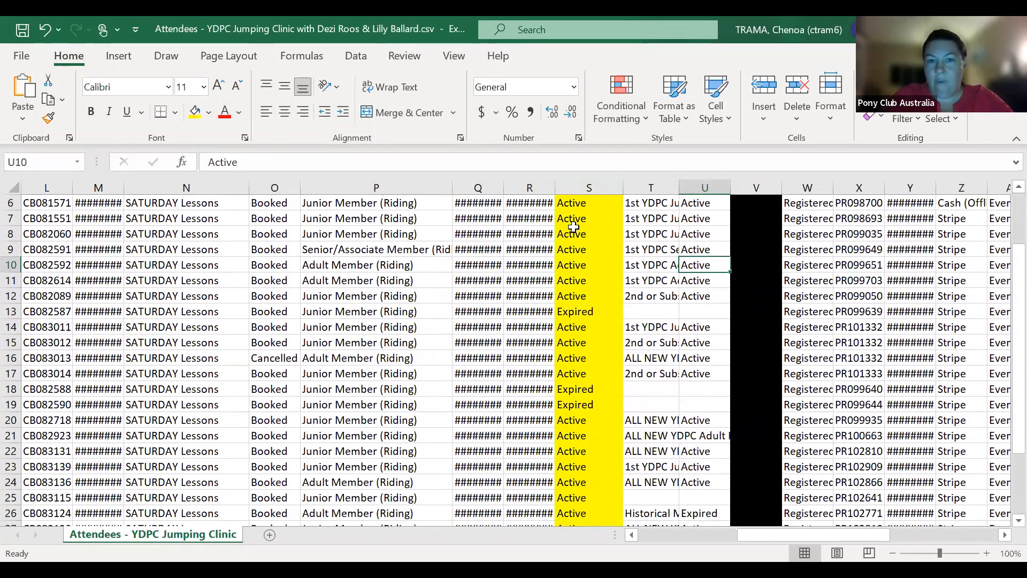
click(586, 313)
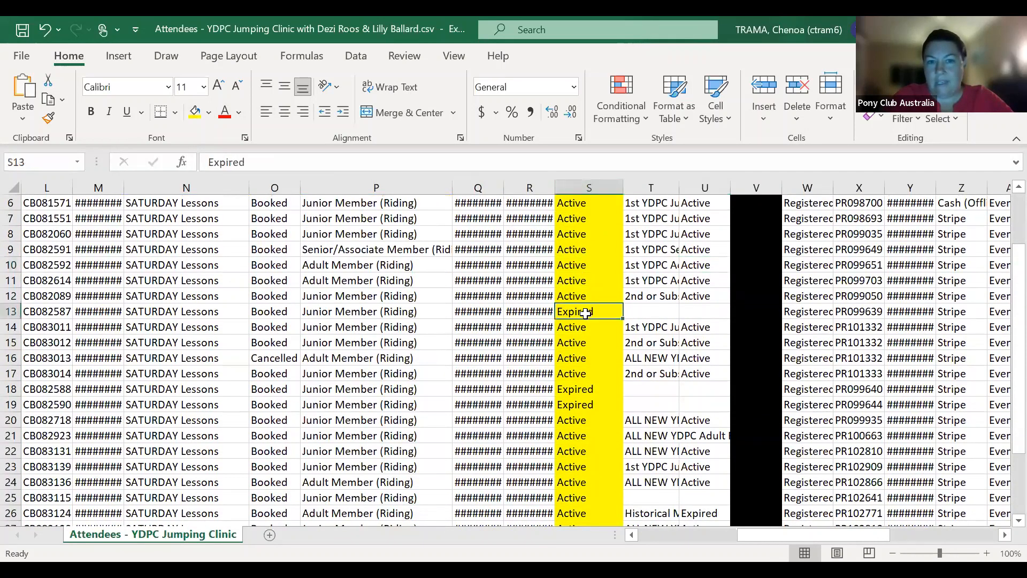
drag(585, 389, 586, 403)
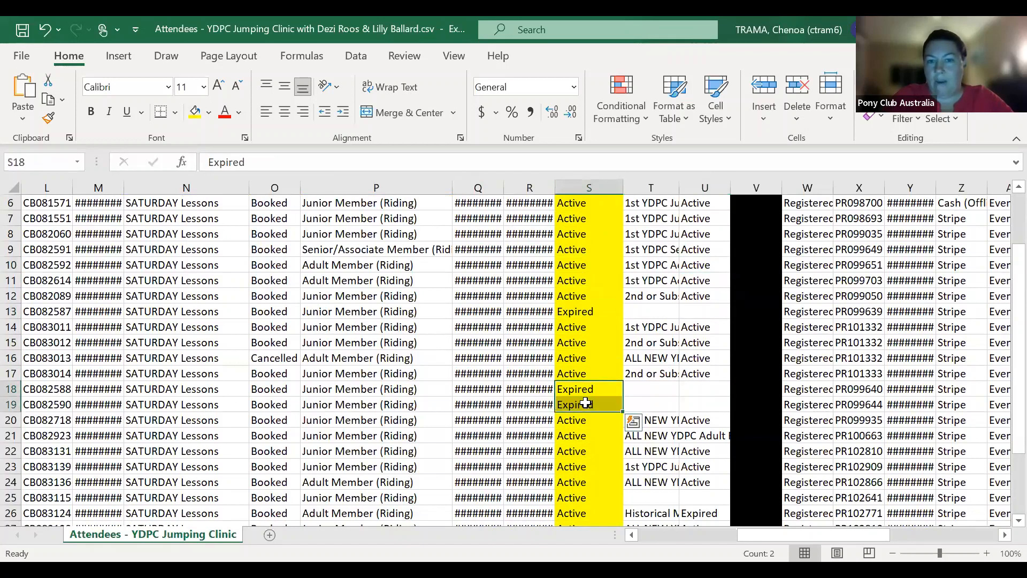
click(644, 391)
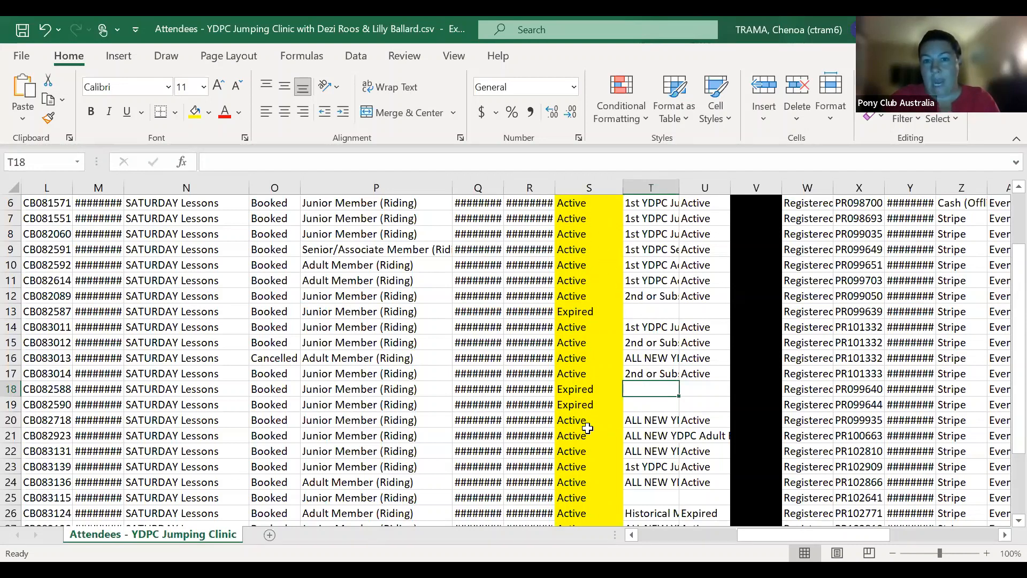
click(587, 309)
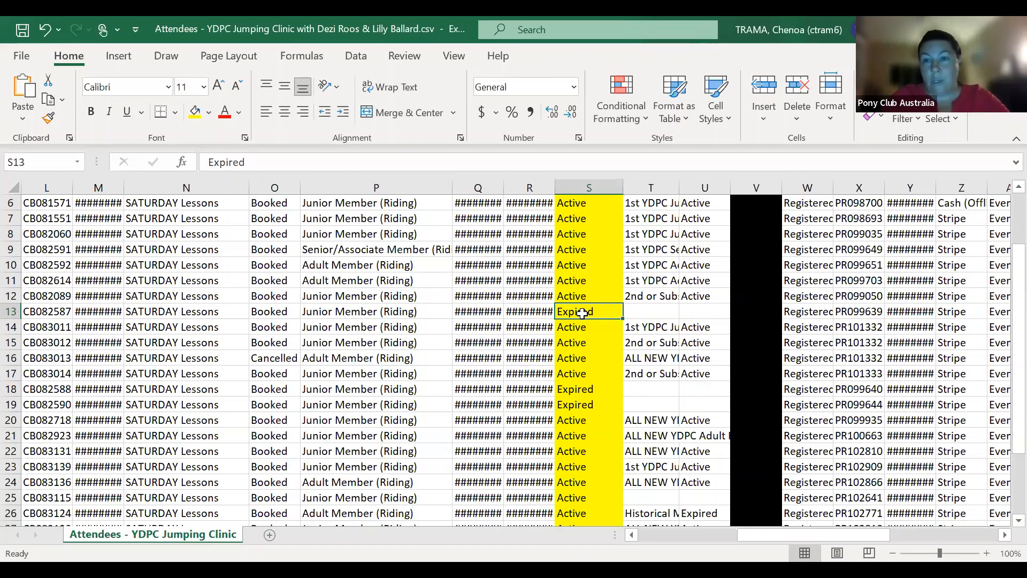
scroll(621, 321, up, 2)
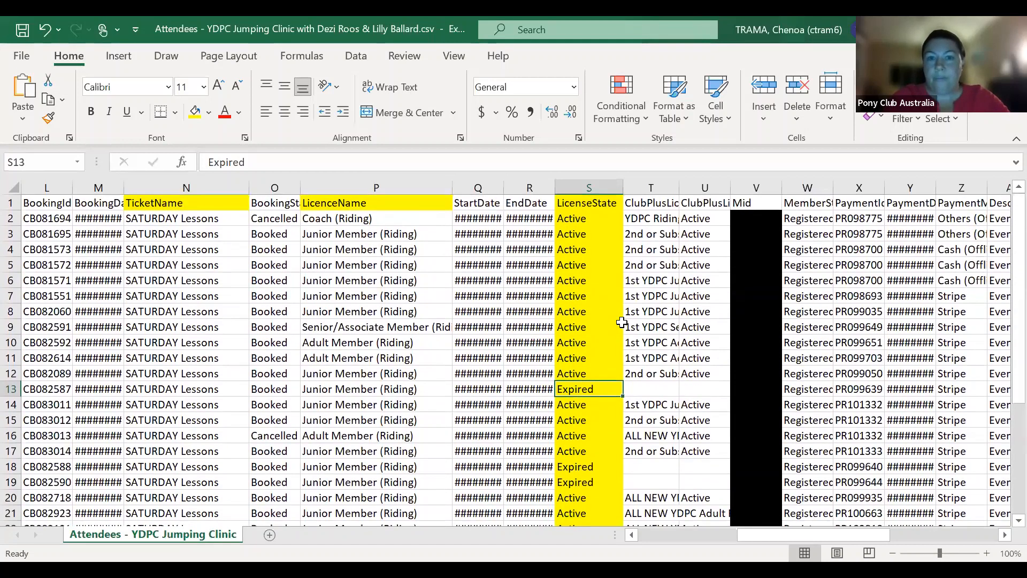
- Scroll right through the attendee sheet to the Jumping Clinic question columns
scroll(621, 321, right, 3)
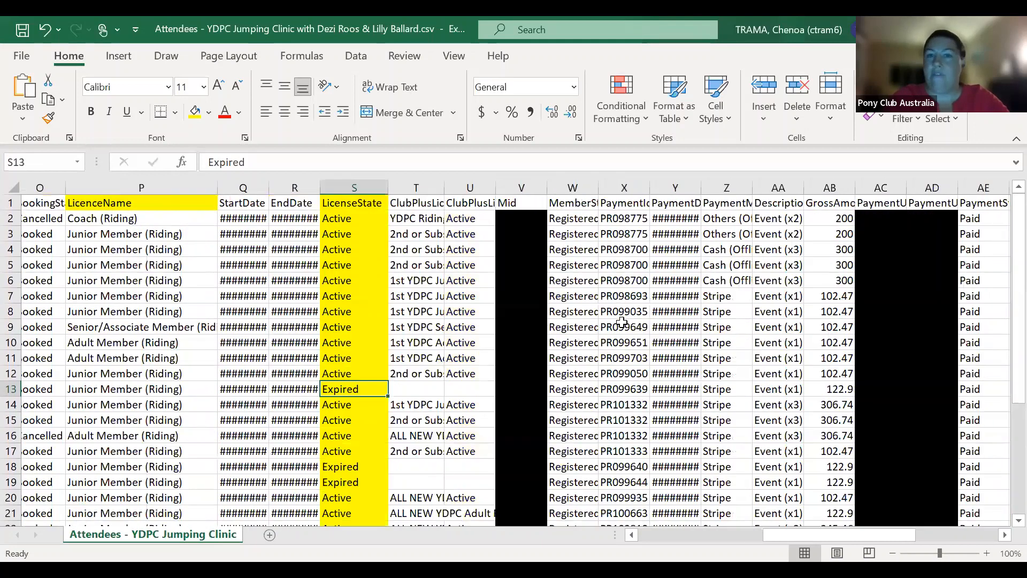
scroll(621, 320, right, 12)
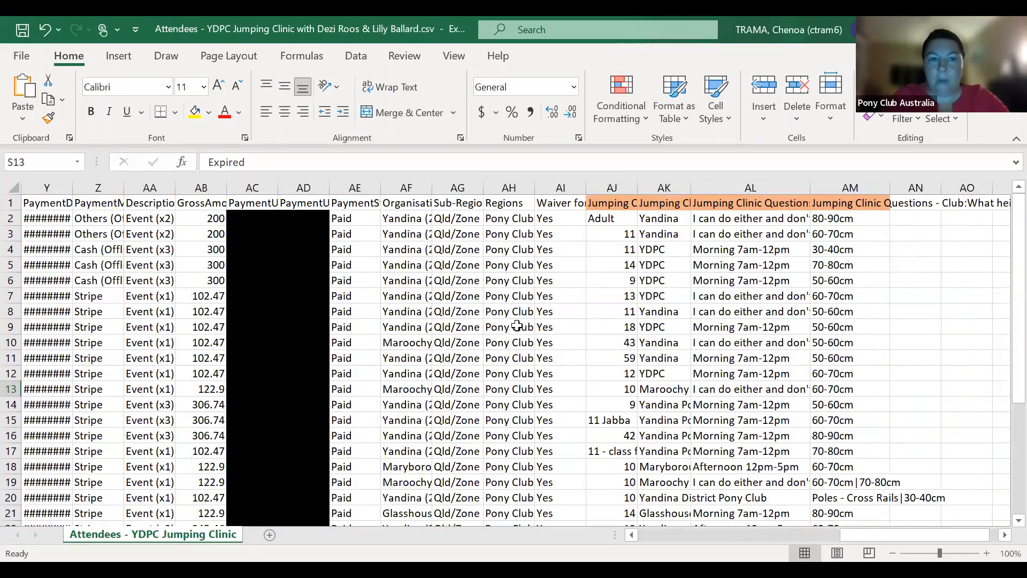
scroll(516, 326, right, 1)
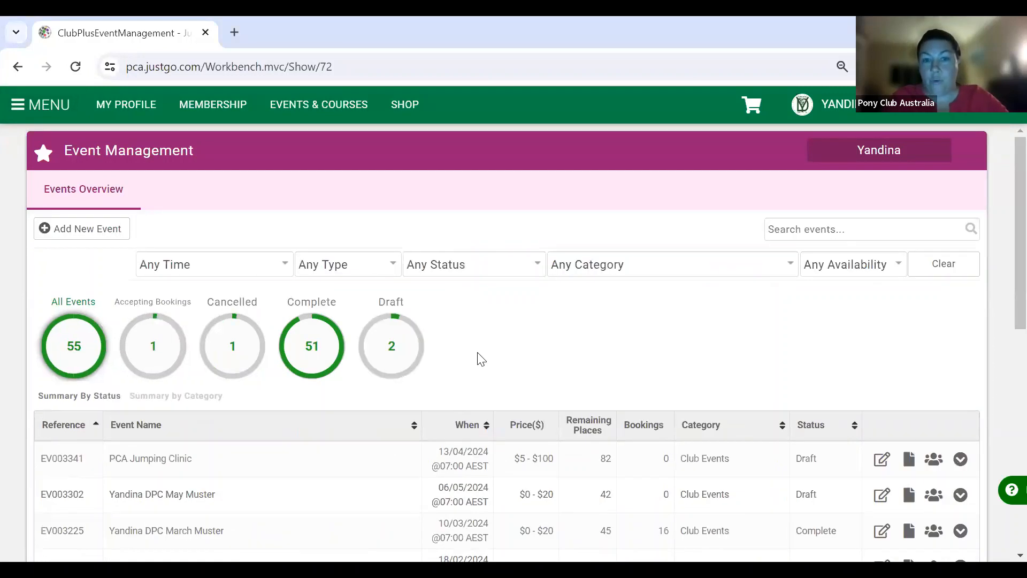
- Open the PCA Jumping Clinic event for editing and scroll to its Event Tickets
click(888, 467)
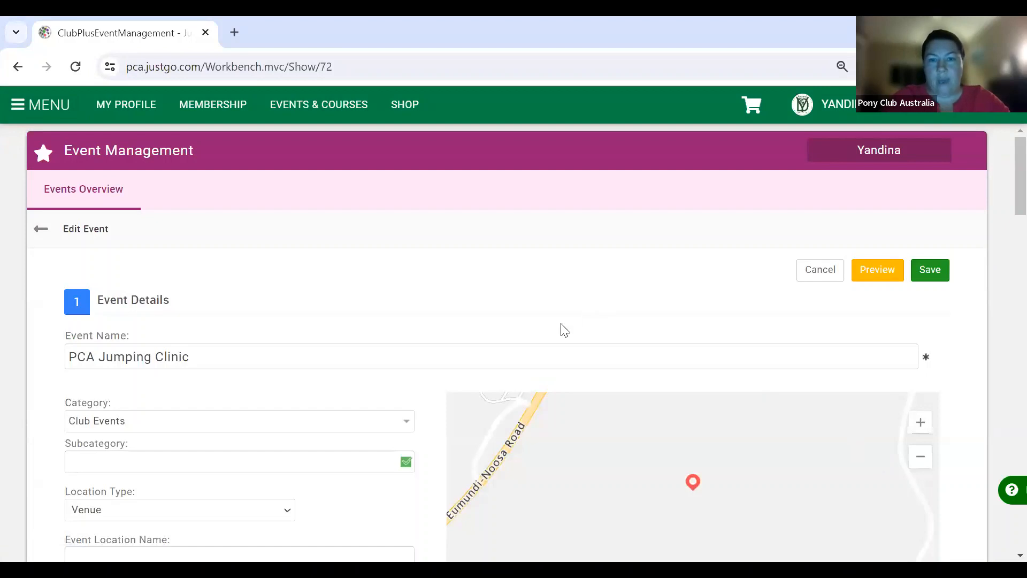
scroll(564, 329, down, 10)
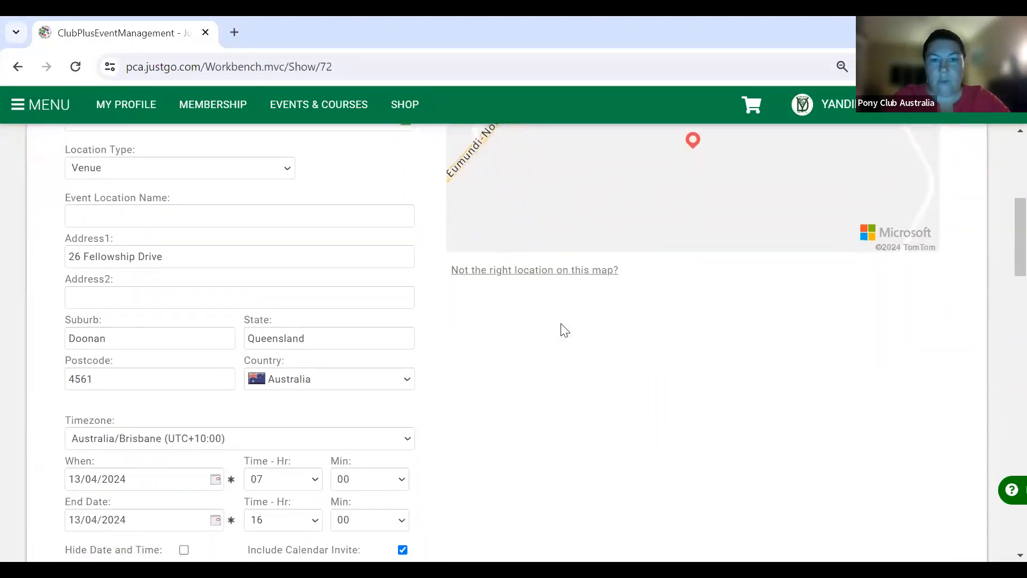
scroll(565, 329, down, 8)
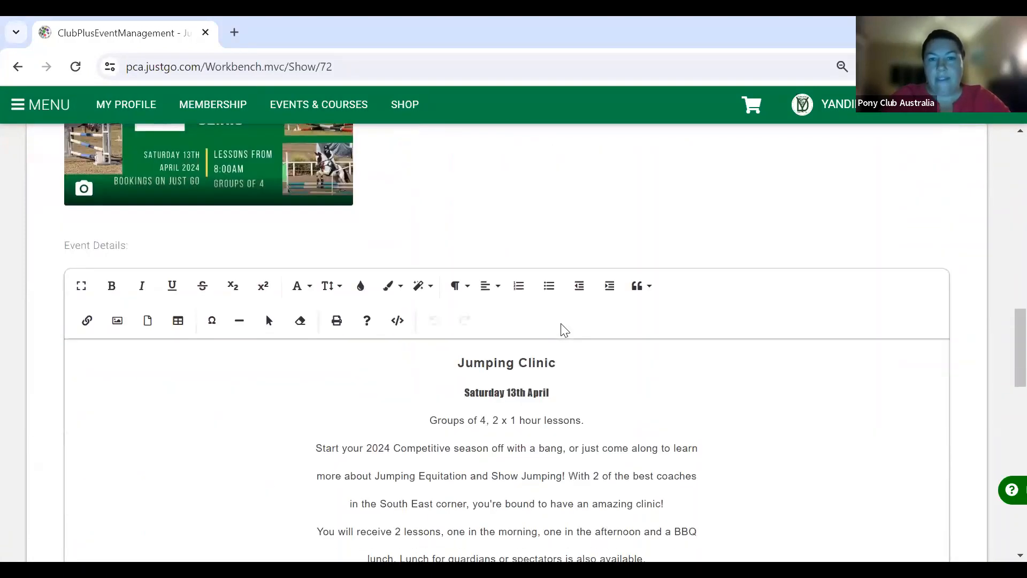
scroll(564, 329, down, 10)
scroll(564, 329, down, 3)
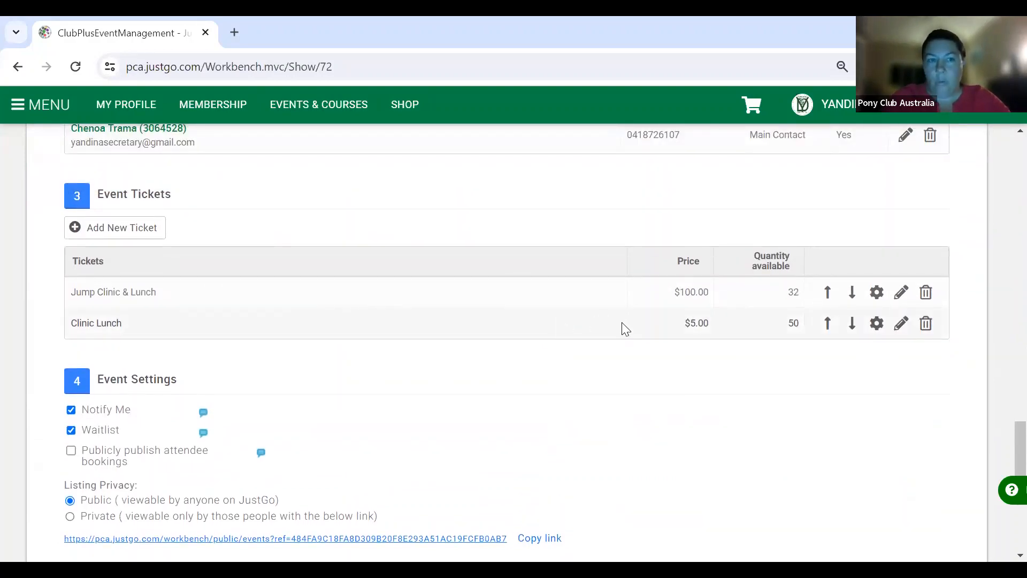
scroll(622, 327, up, 1)
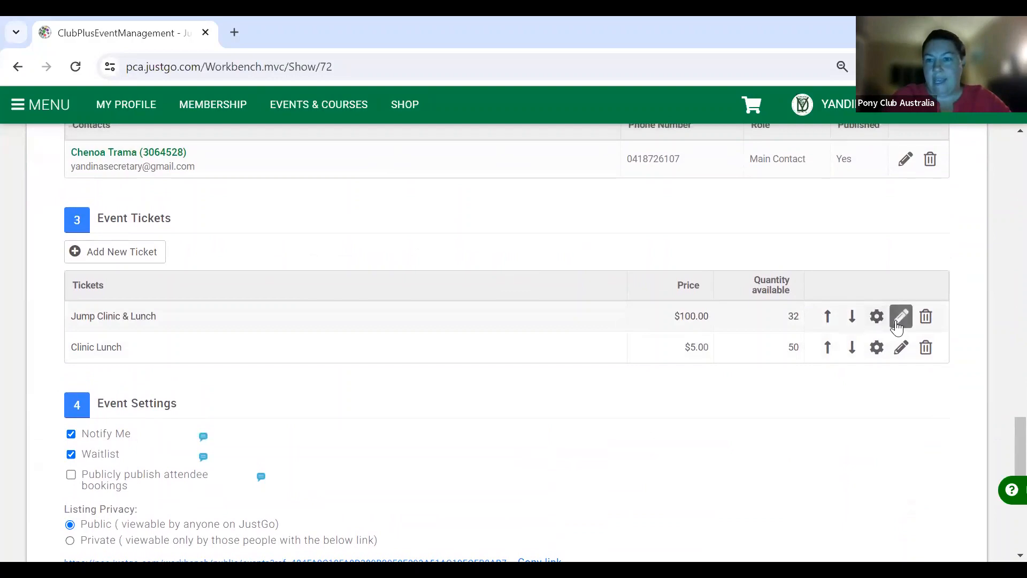
- Start rewriting Jump Clinic & Lunch as '7am - 60cm' with quantity 1, then abandon it
click(900, 316)
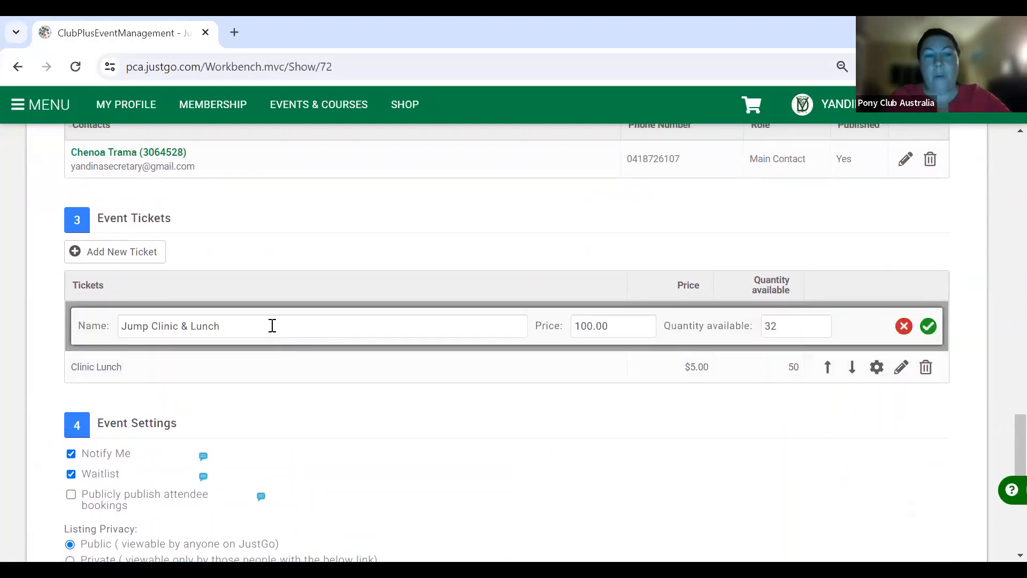
drag(272, 326, 106, 315)
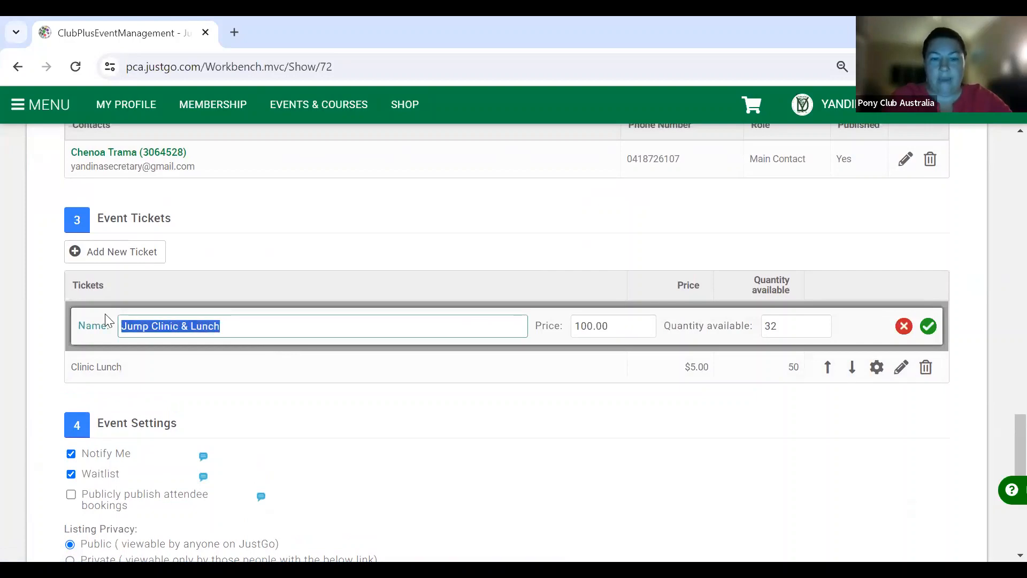
text(7am)
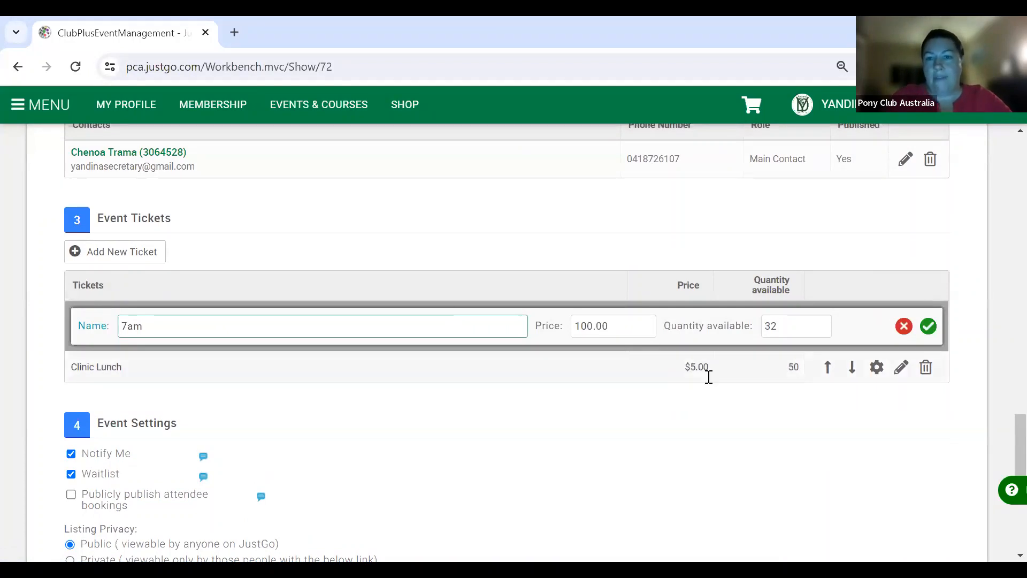
drag(777, 326, 758, 330)
text(1)
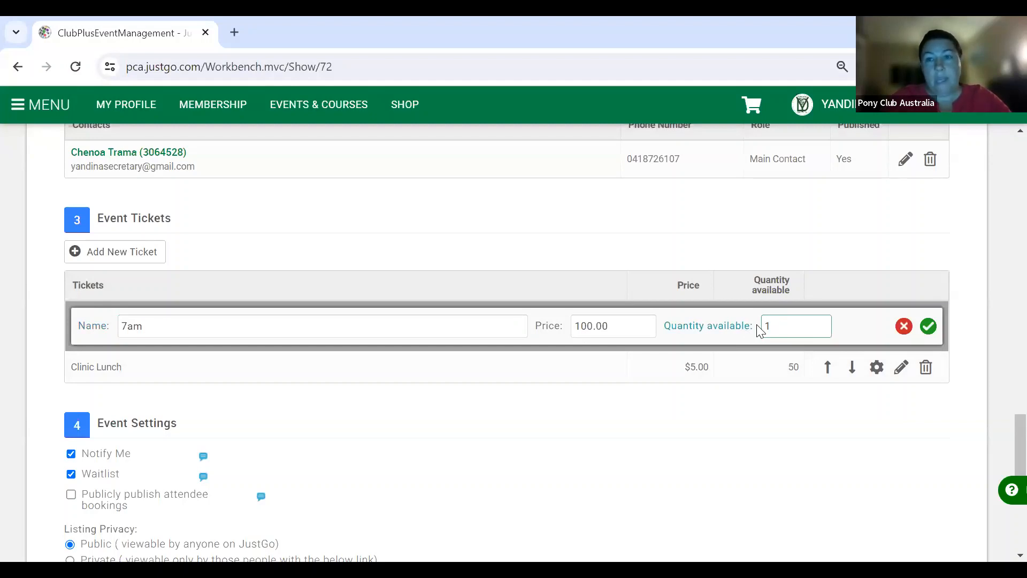
click(479, 321)
text(- 60cm)
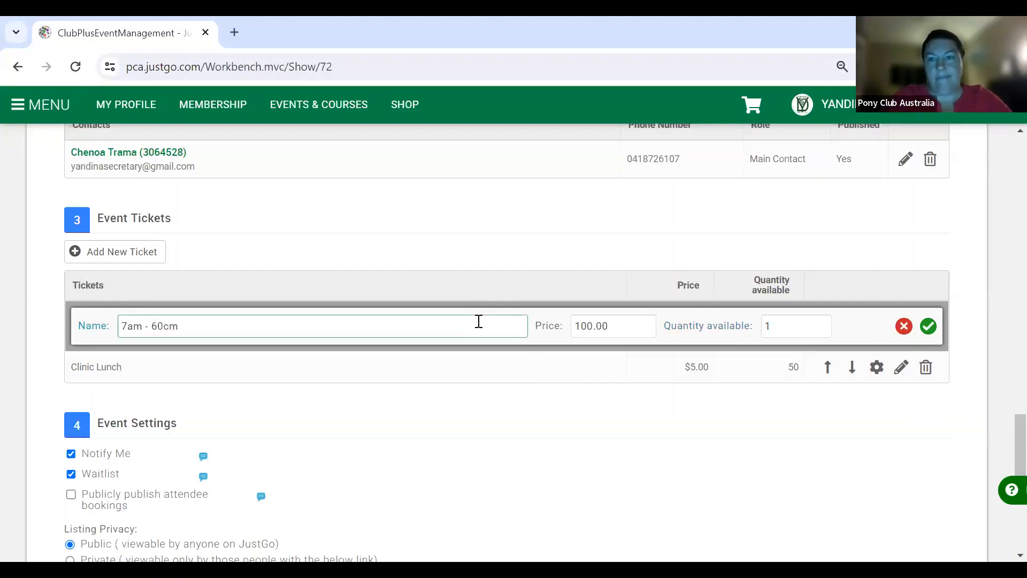
click(124, 260)
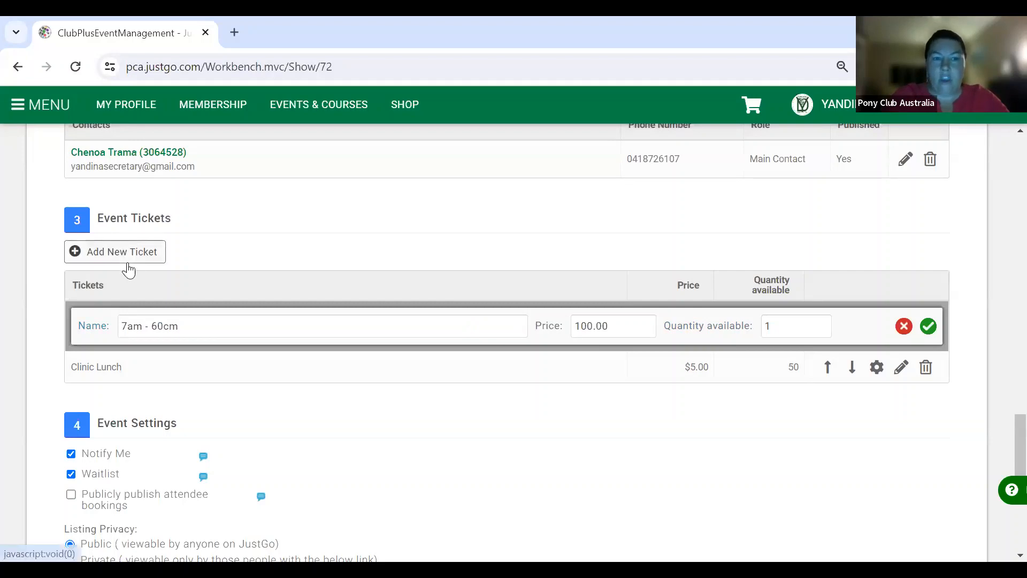
- Add a '7am' ticket priced at $100 with quantity 1
click(155, 384)
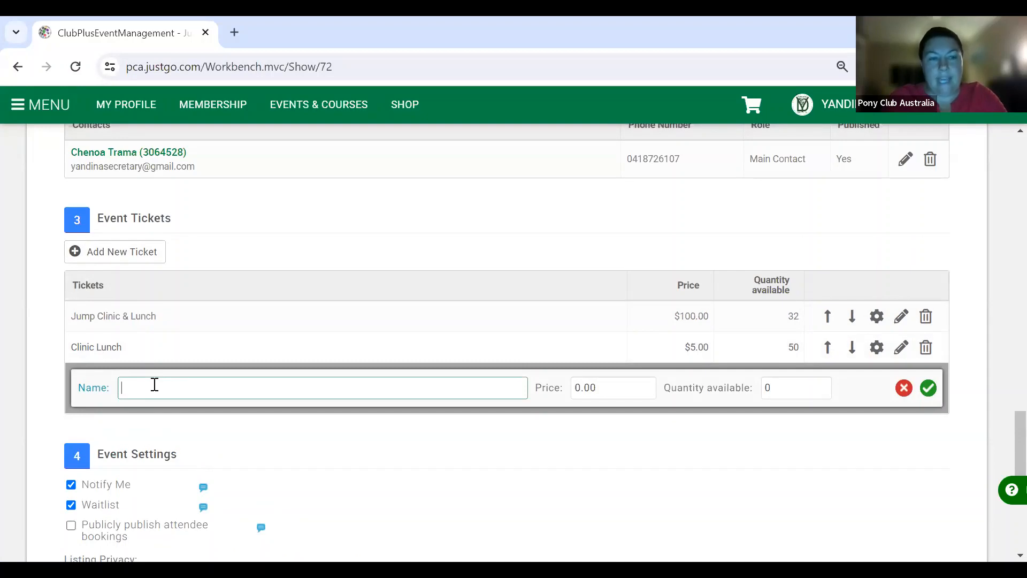
text(7am)
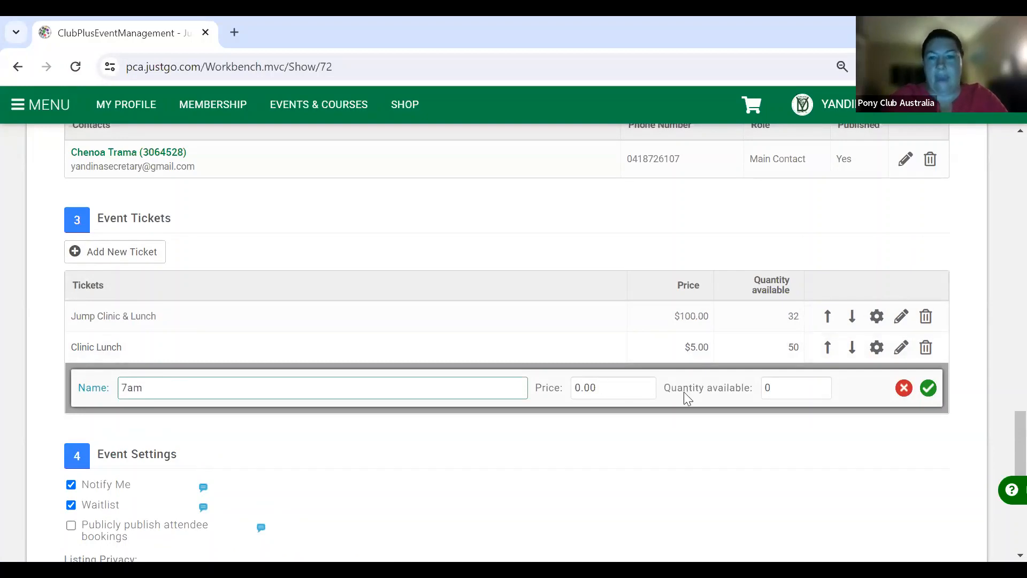
click(576, 387)
text(10)
click(790, 391)
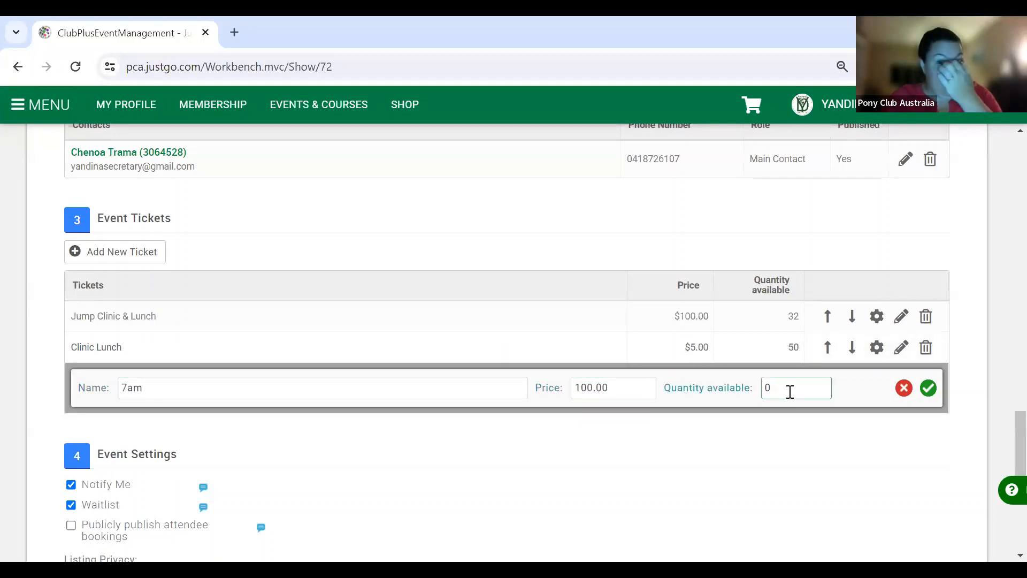
key(BackSpace)
text(1)
click(929, 391)
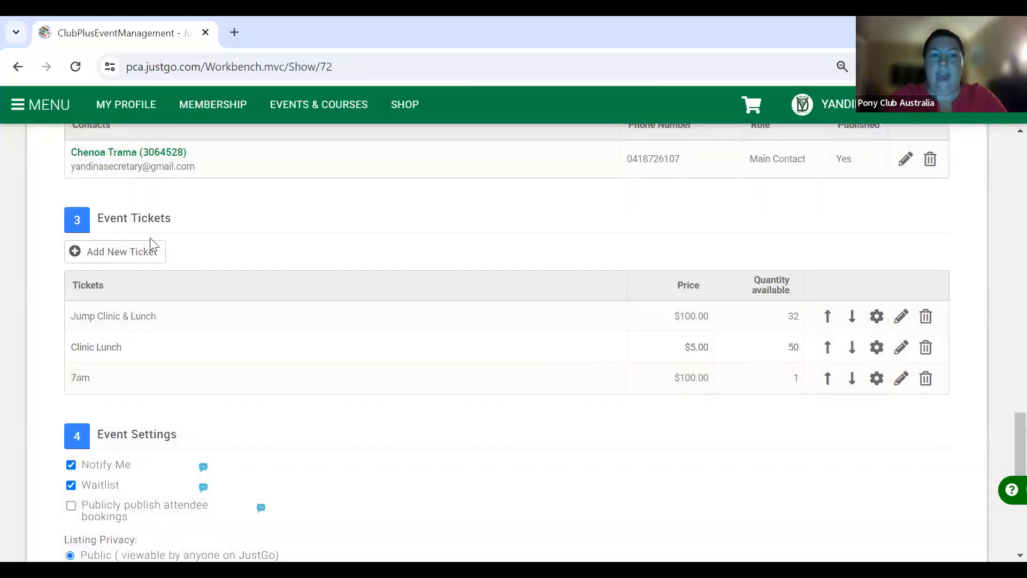
- Add an '8am' ticket priced at $10 with quantity 1
click(147, 255)
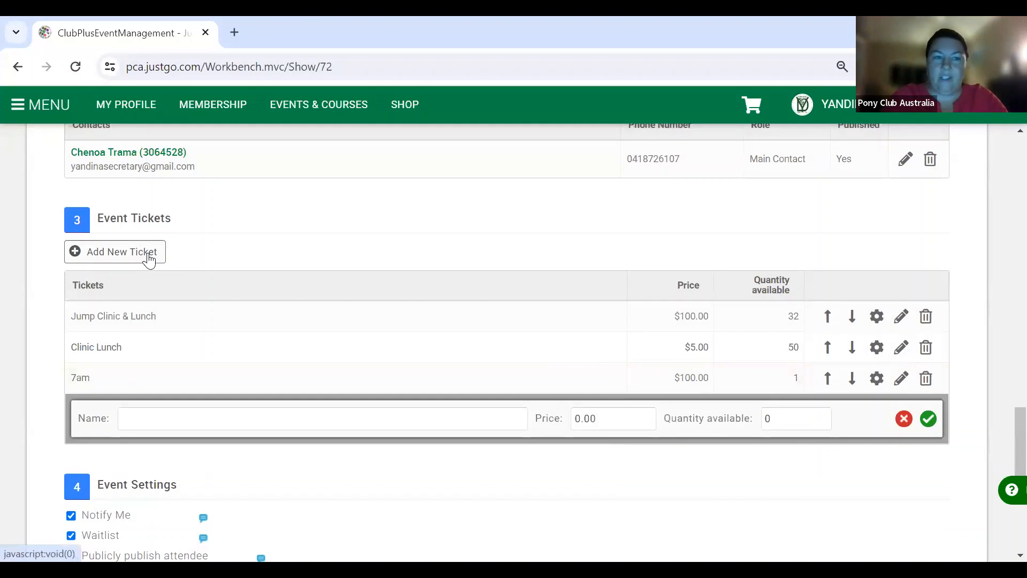
click(173, 419)
text(8am)
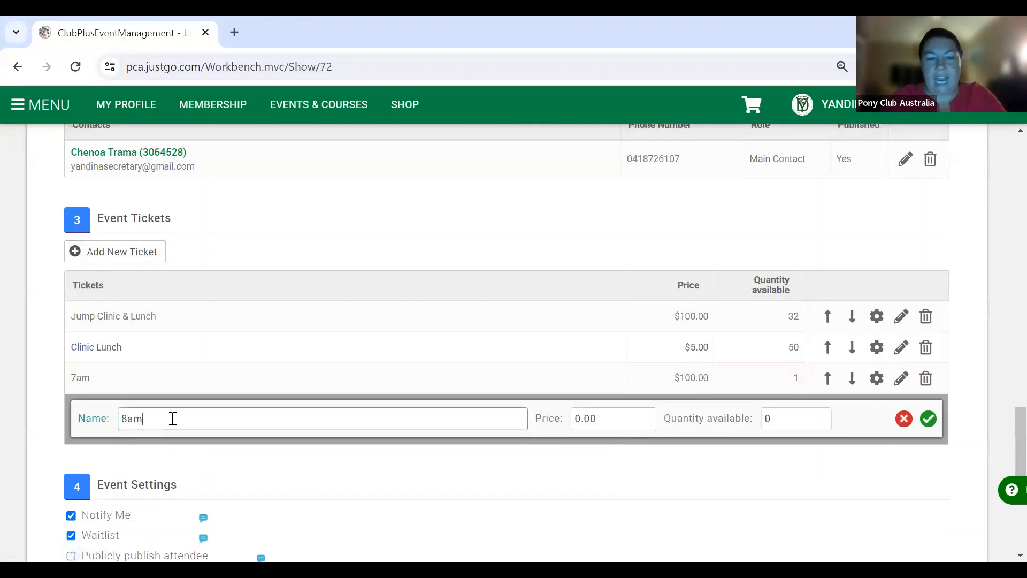
click(576, 418)
text(1)
click(818, 418)
key(BackSpace)
text(1)
click(929, 420)
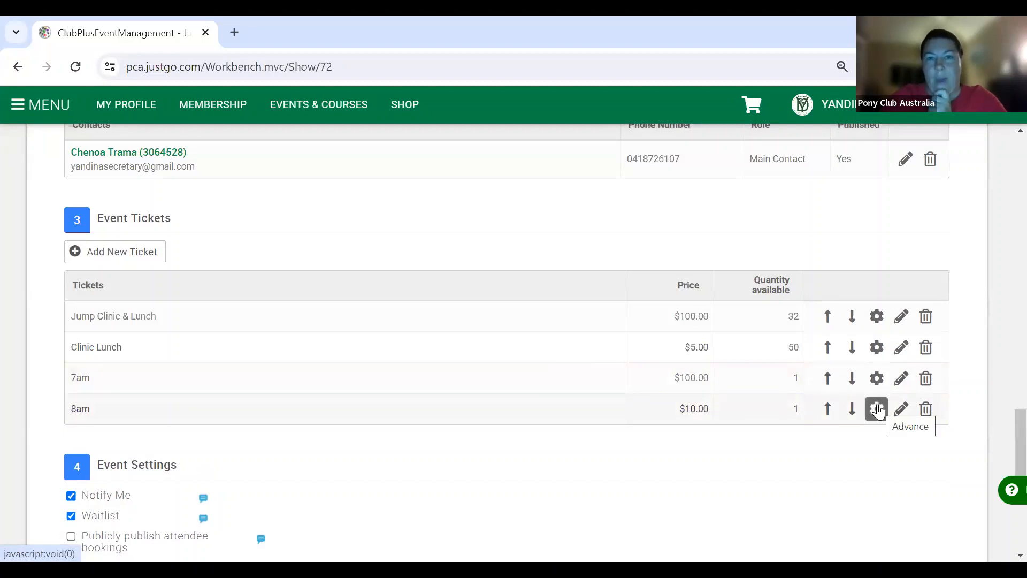
click(877, 410)
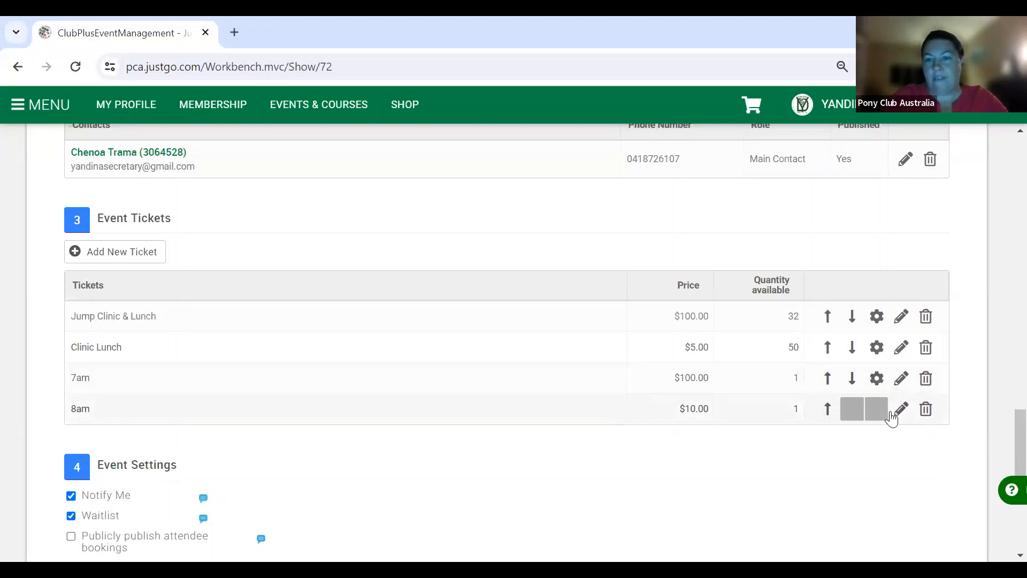
- Correct the 8am ticket's price to $100 and save the ticket
click(901, 410)
click(581, 416)
text(00.00)
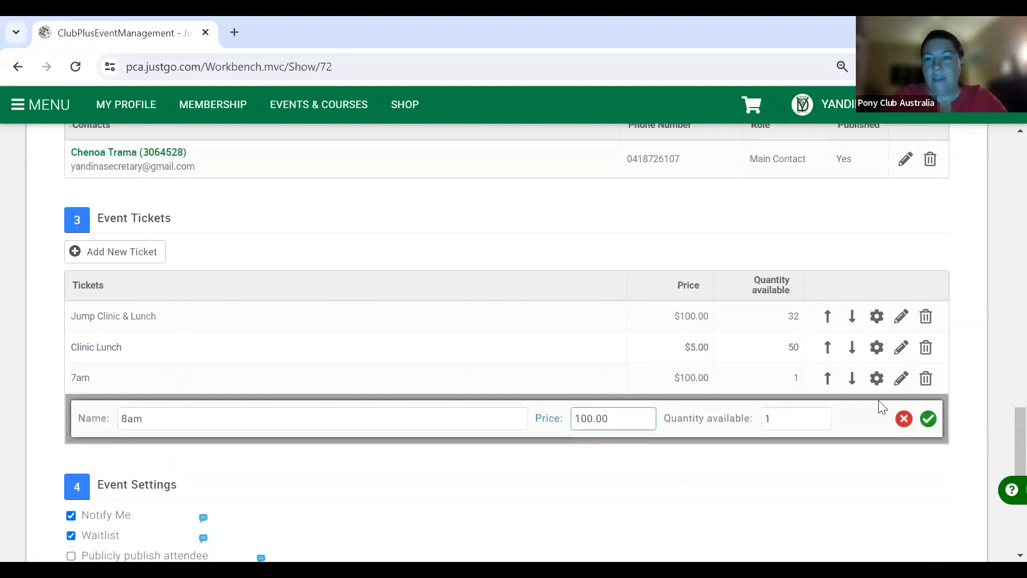
click(928, 418)
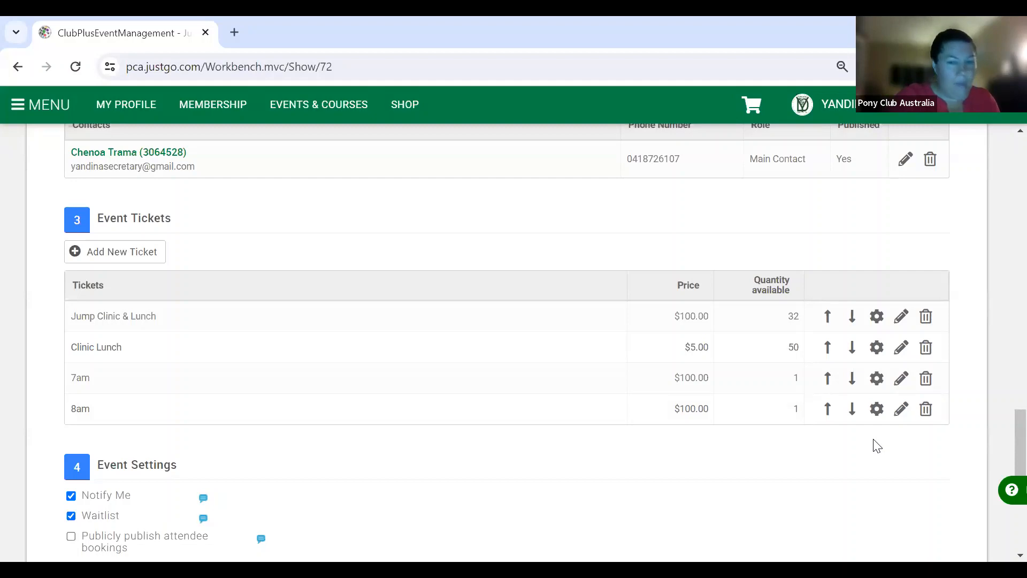
- Save the updated PCA Jumping Clinic event
scroll(828, 503, down, 6)
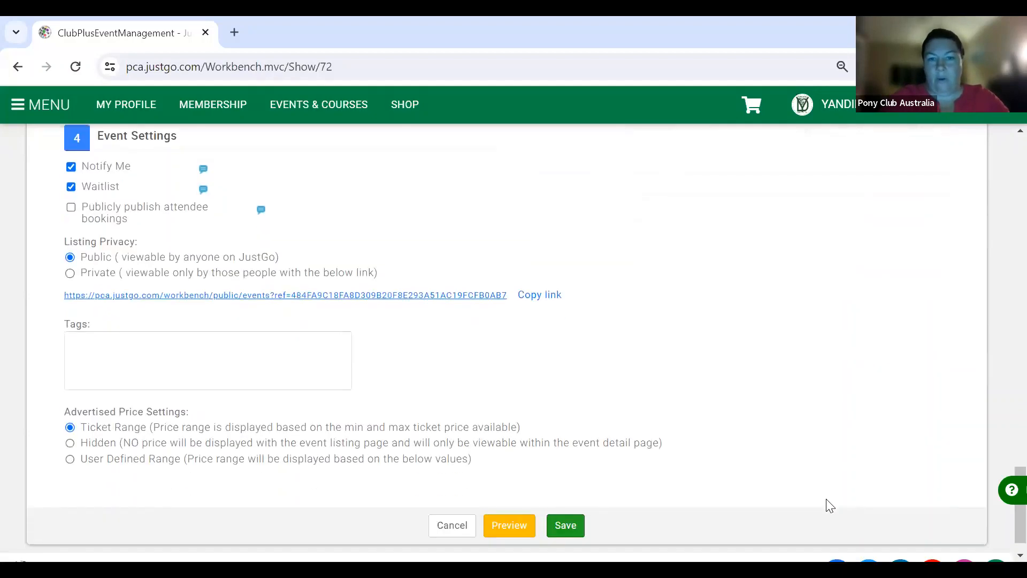
click(561, 494)
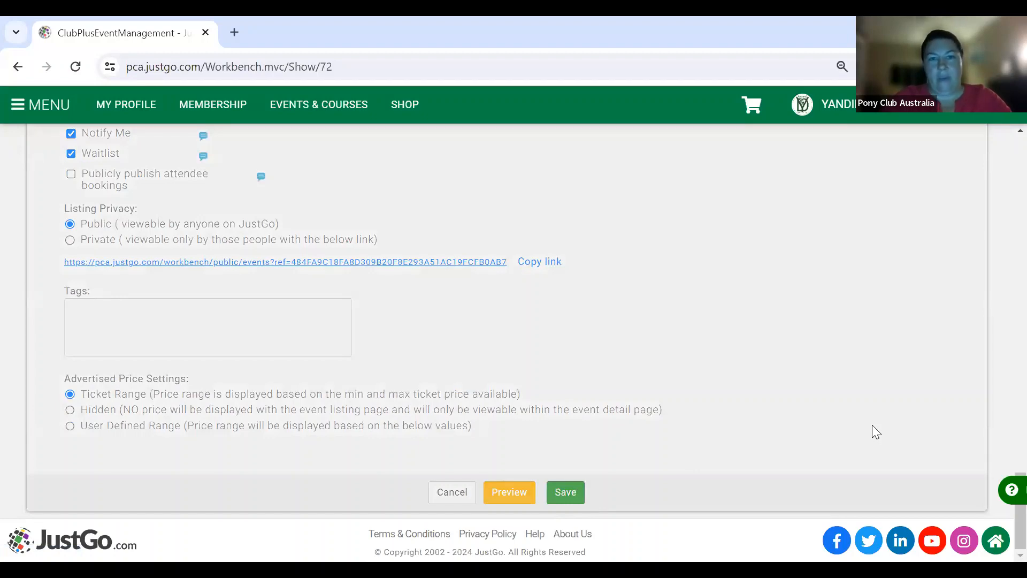
scroll(912, 371, up, 2)
scroll(910, 378, up, 8)
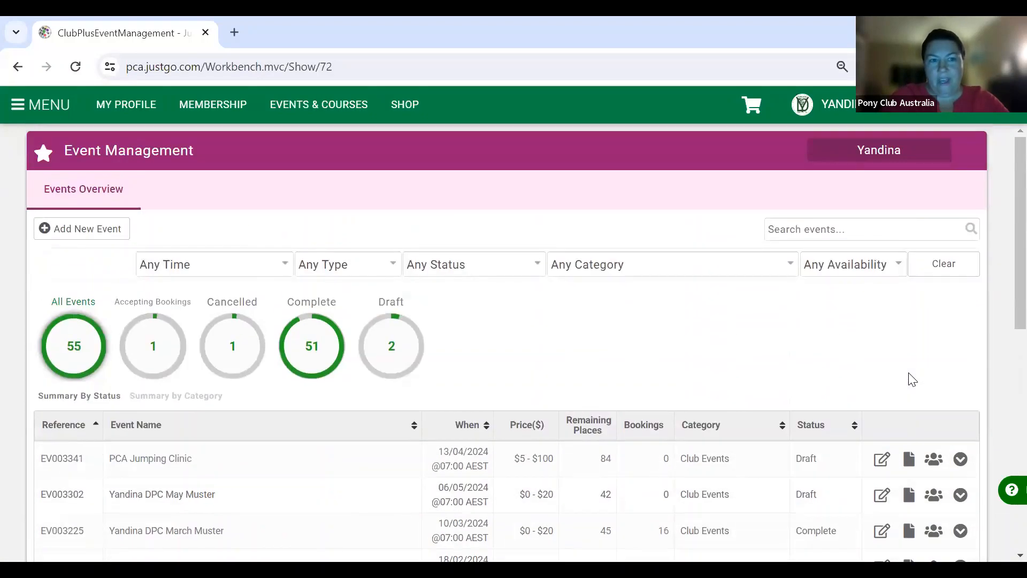
- Publish the PCA Jumping Clinic from its row's action menu
click(960, 459)
click(961, 459)
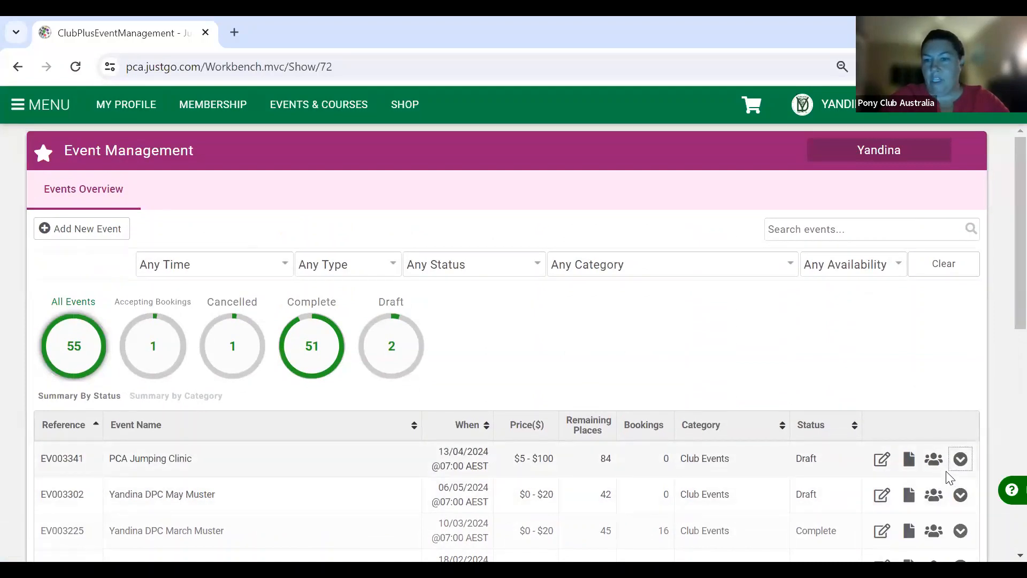
scroll(950, 477, down, 1)
click(960, 384)
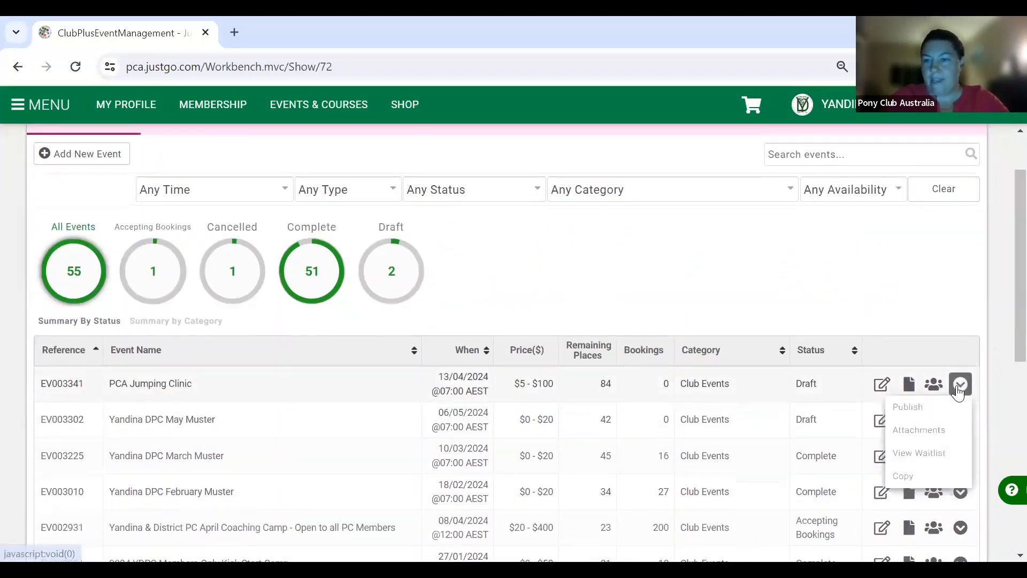
click(918, 407)
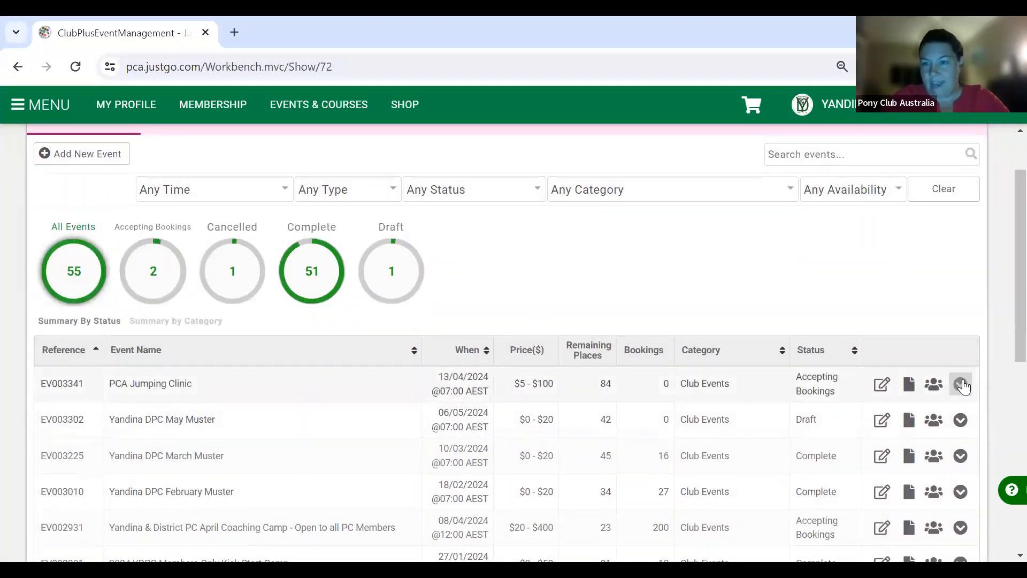
- Put the PCA Jumping Clinic back to Draft status
click(961, 385)
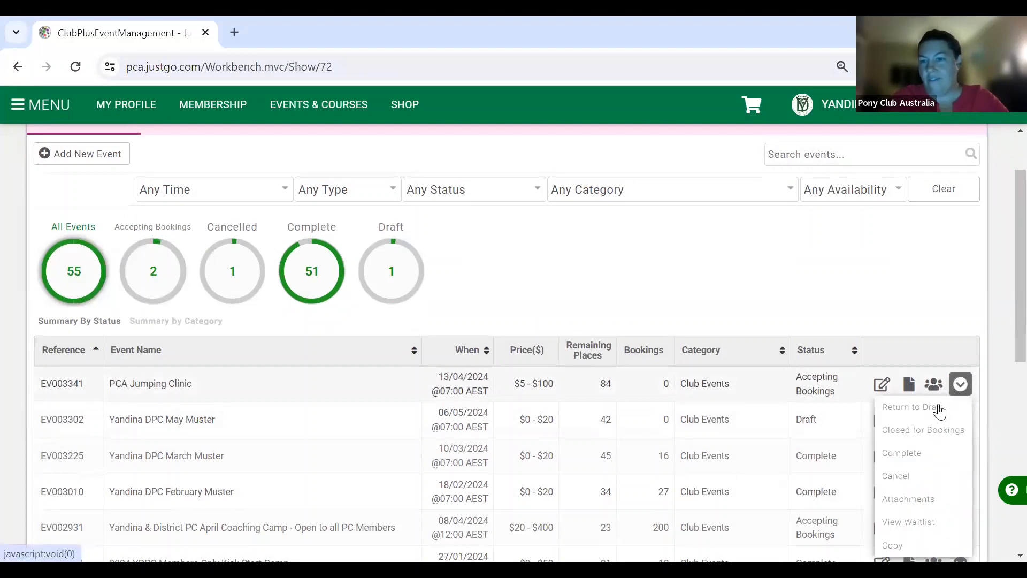
click(938, 407)
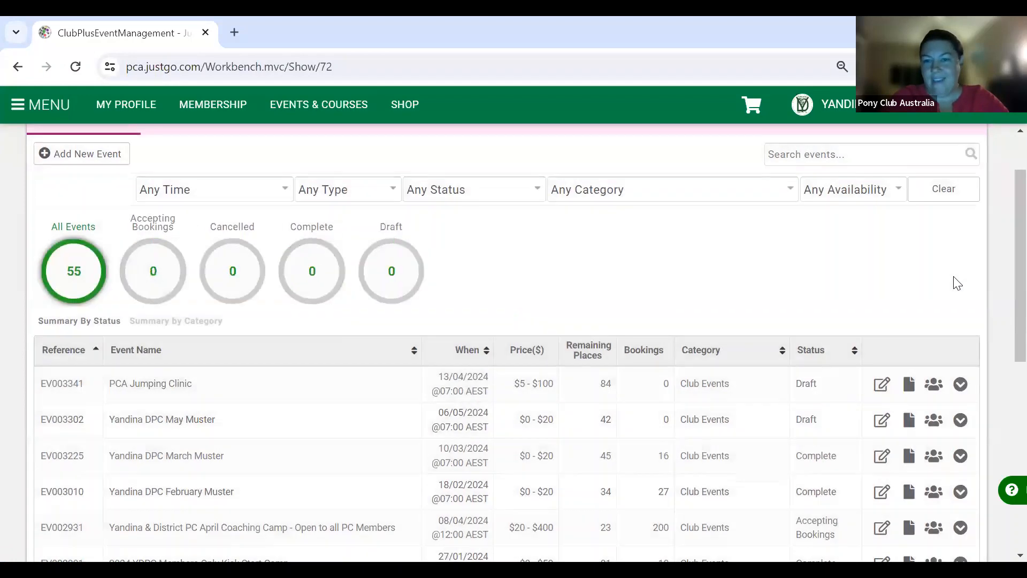
scroll(881, 491, down, 2)
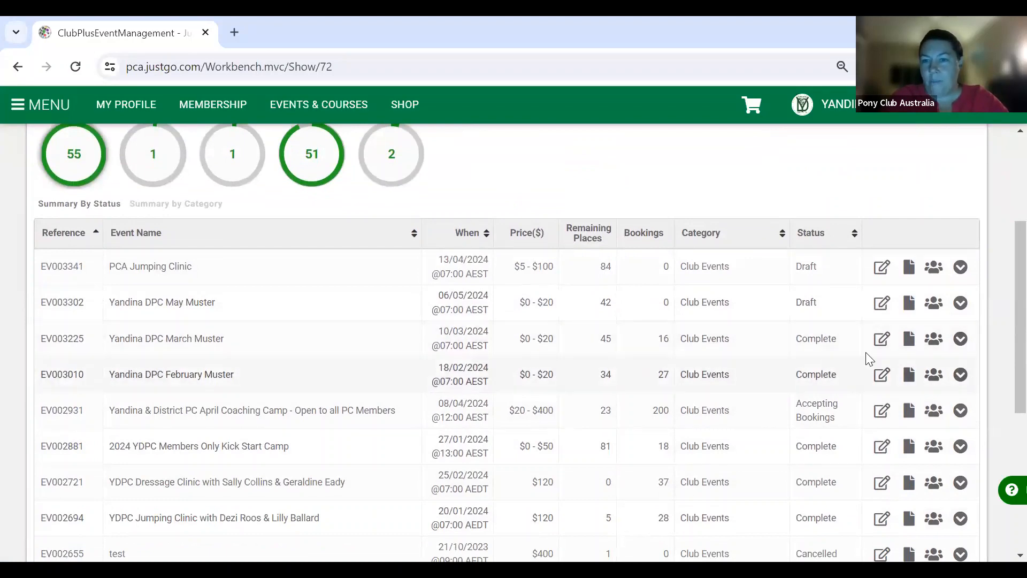
- Compare the action menus of the draft PCA Jumping Clinic and live April Coaching Camp, then open the camp's
click(961, 267)
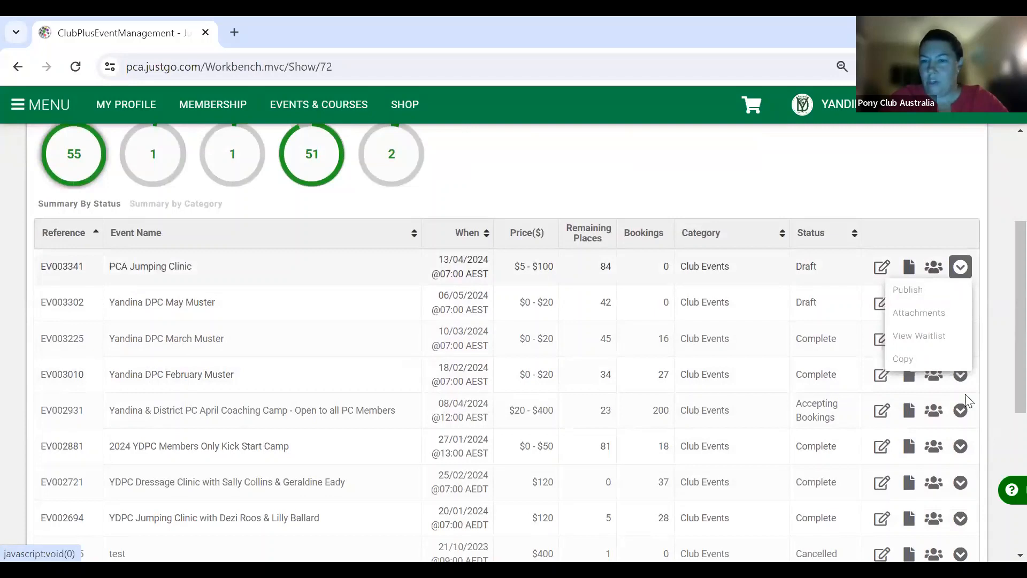
click(962, 411)
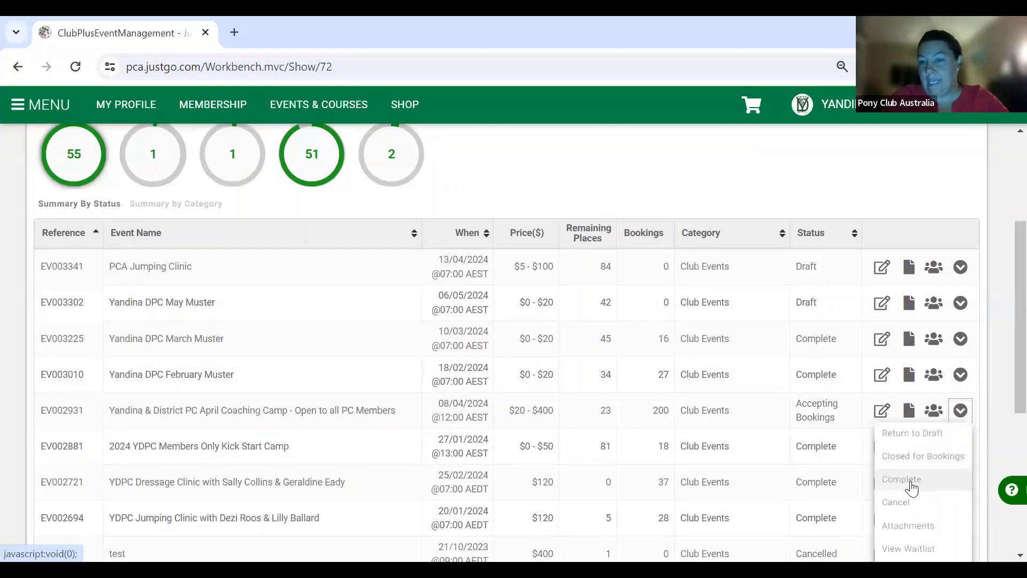
click(994, 383)
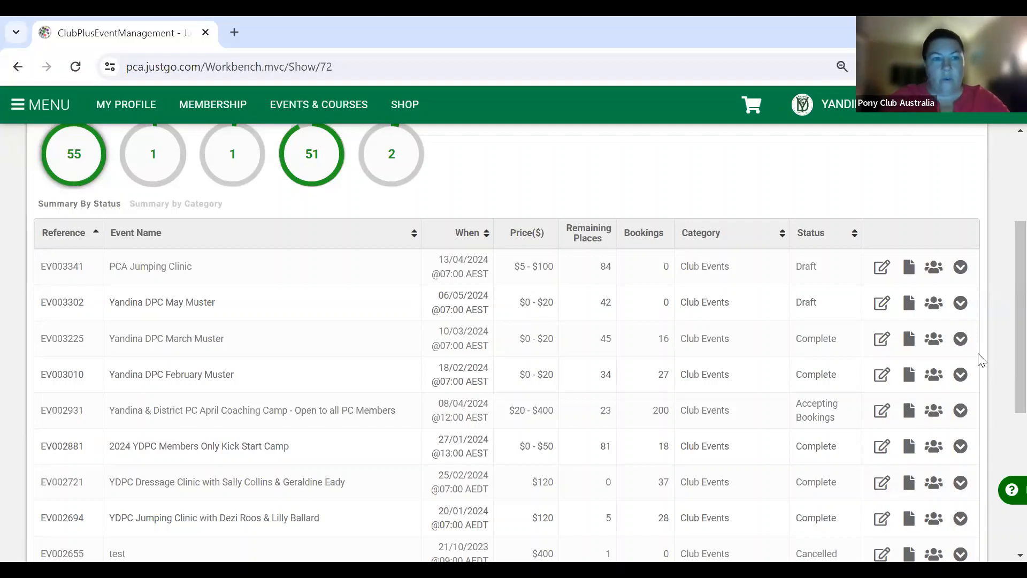
click(958, 274)
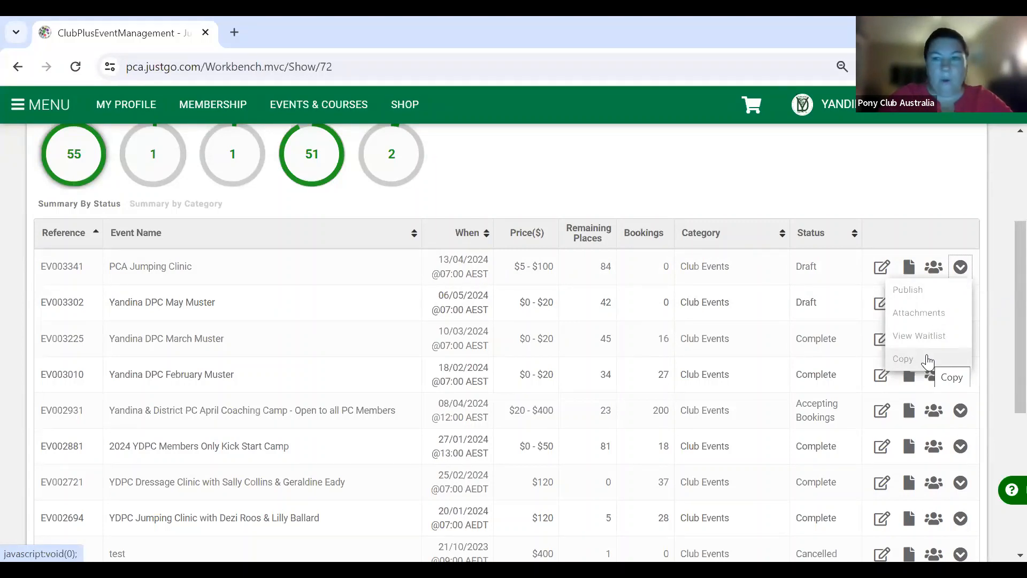
click(989, 261)
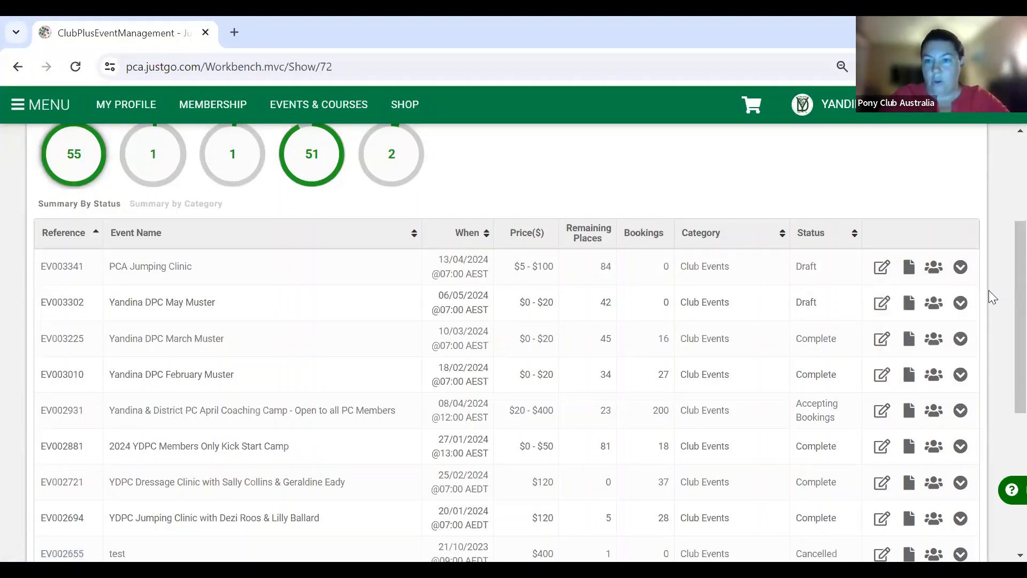
scroll(1005, 375, down, 2)
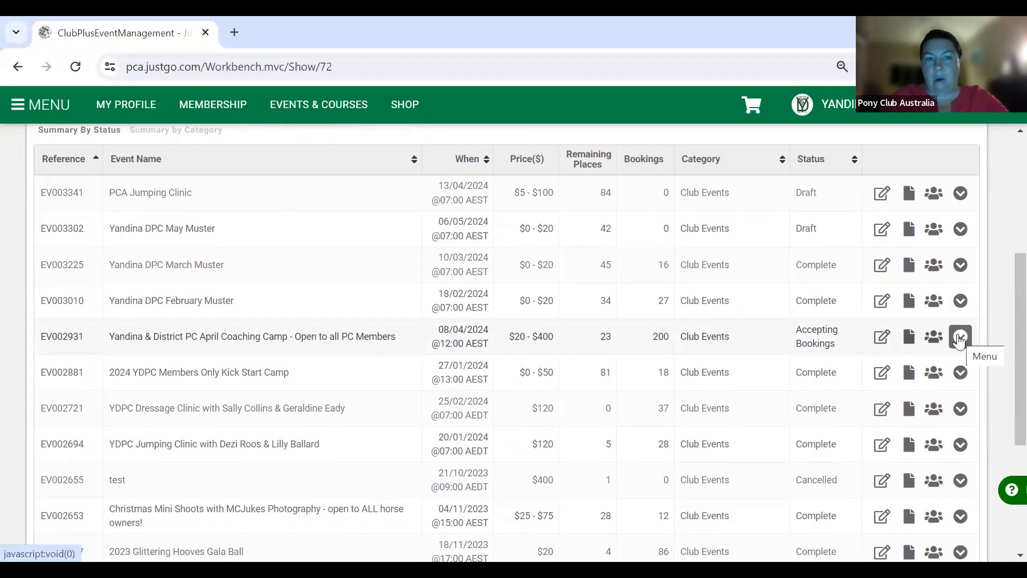
click(960, 338)
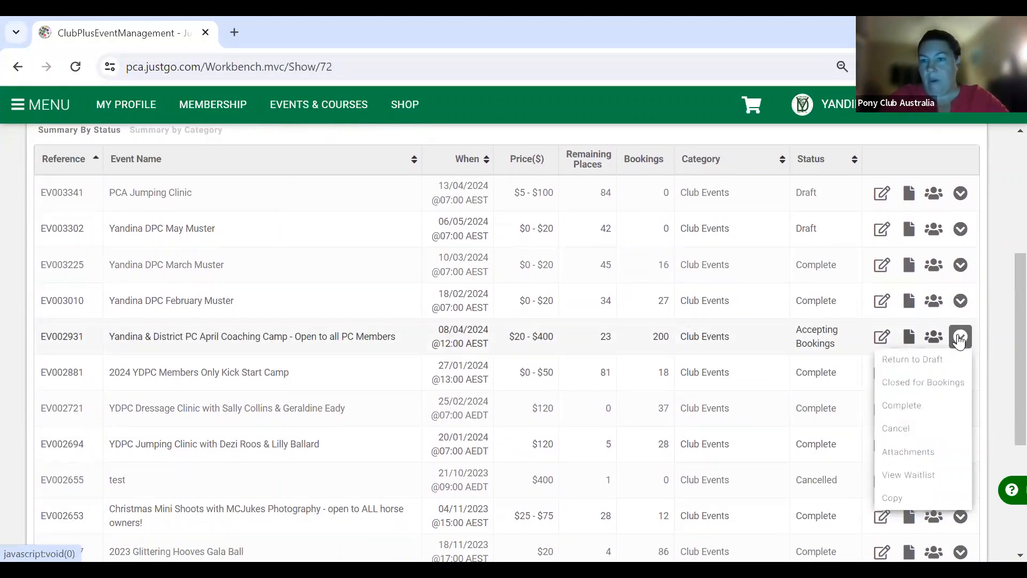
- Open the April Coaching Camp's waitlist and scroll through the riders waiting under each ticket option
click(924, 478)
scroll(643, 435, down, 5)
scroll(643, 436, up, 15)
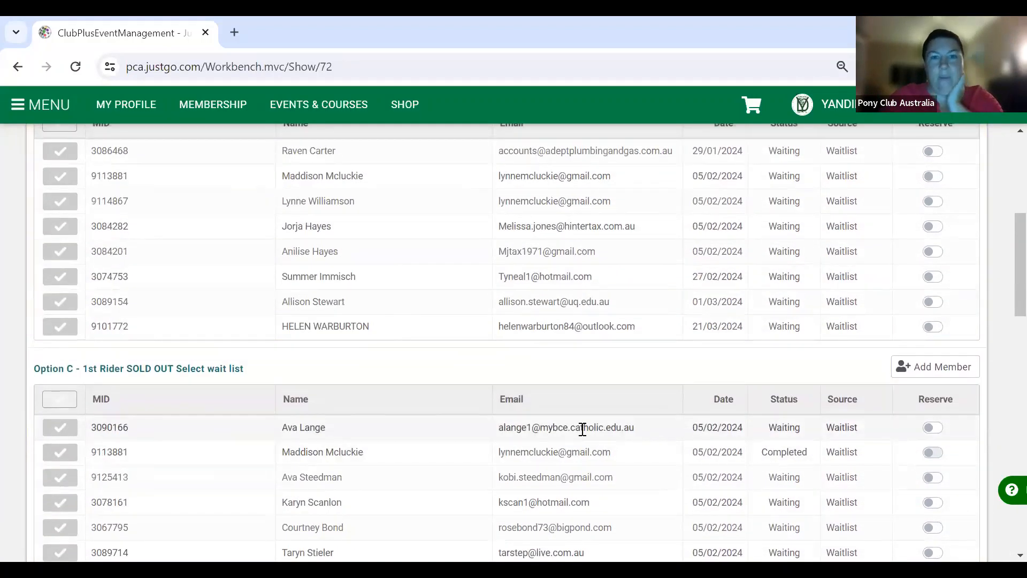
scroll(583, 429, up, 8)
scroll(583, 429, down, 4)
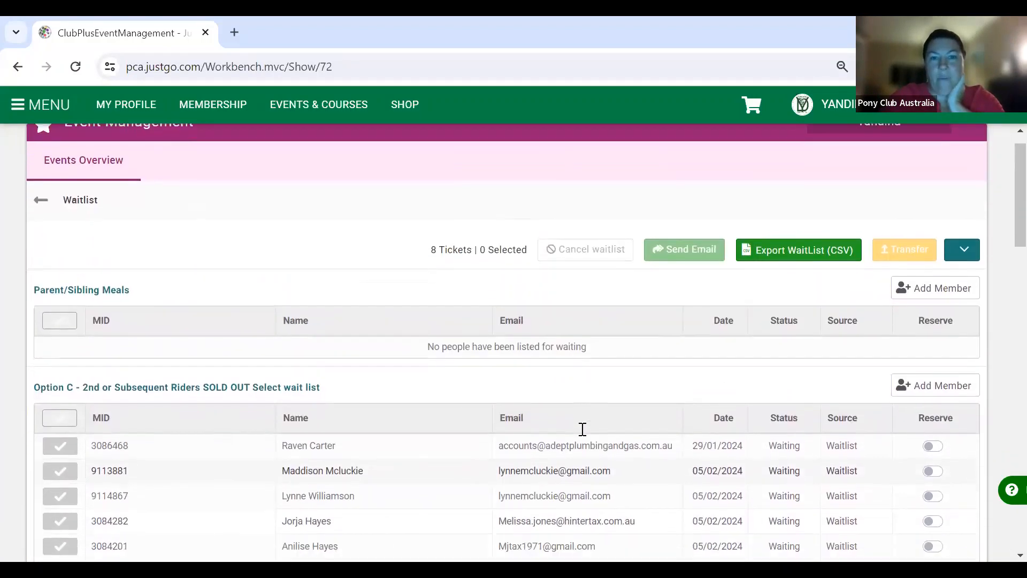
scroll(583, 429, down, 2)
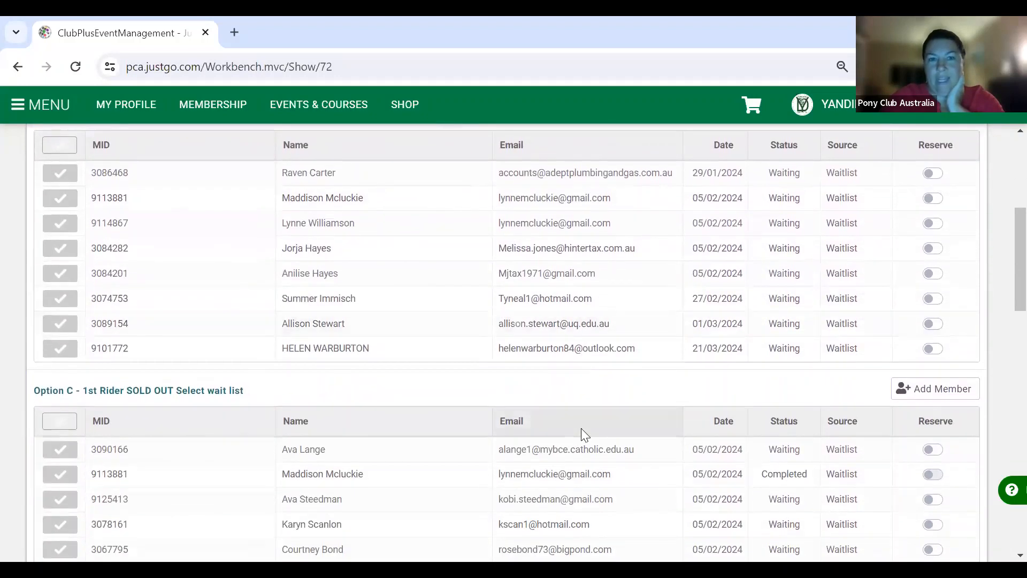
scroll(582, 431, down, 4)
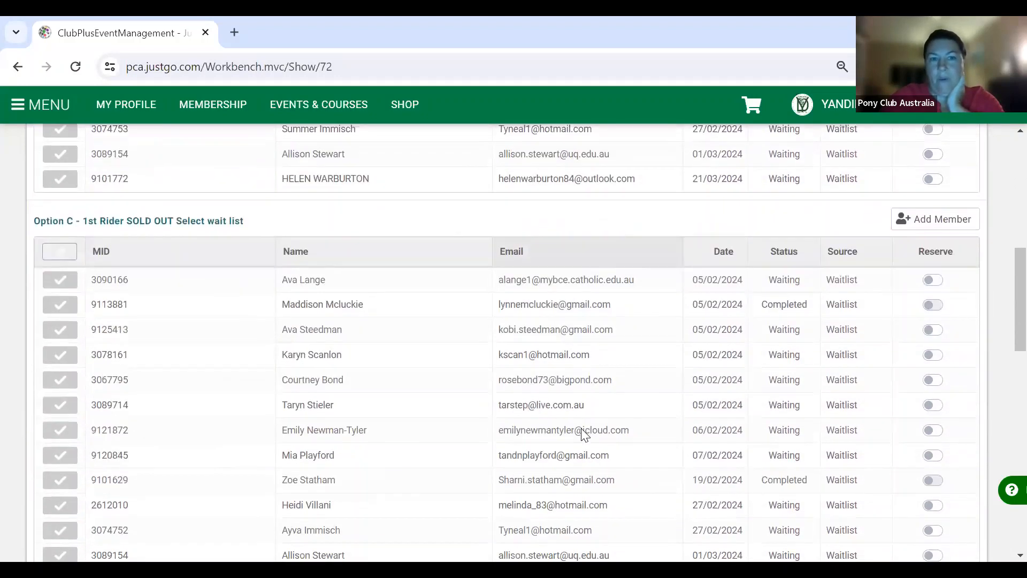
scroll(583, 429, up, 6)
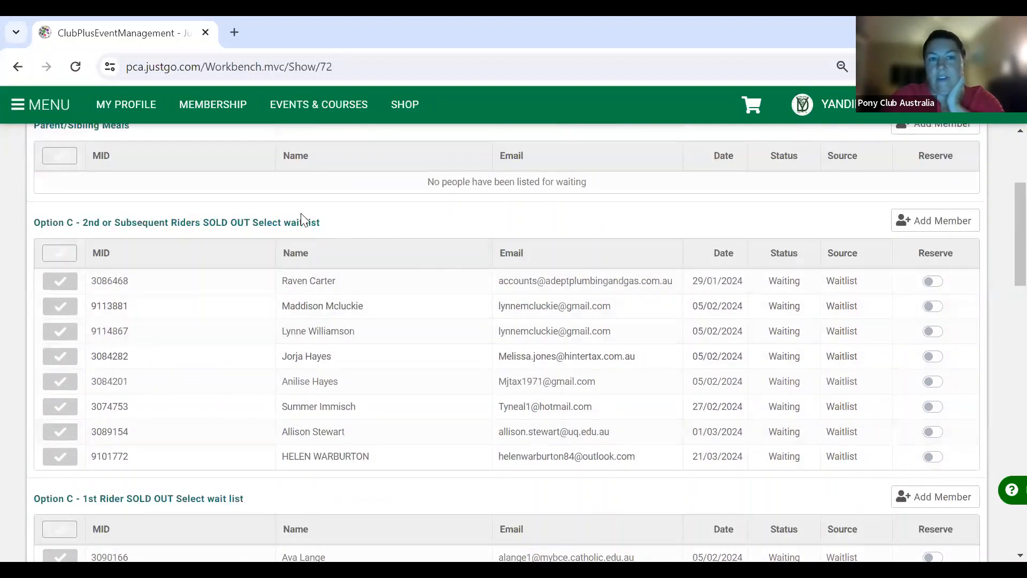
scroll(342, 364, down, 7)
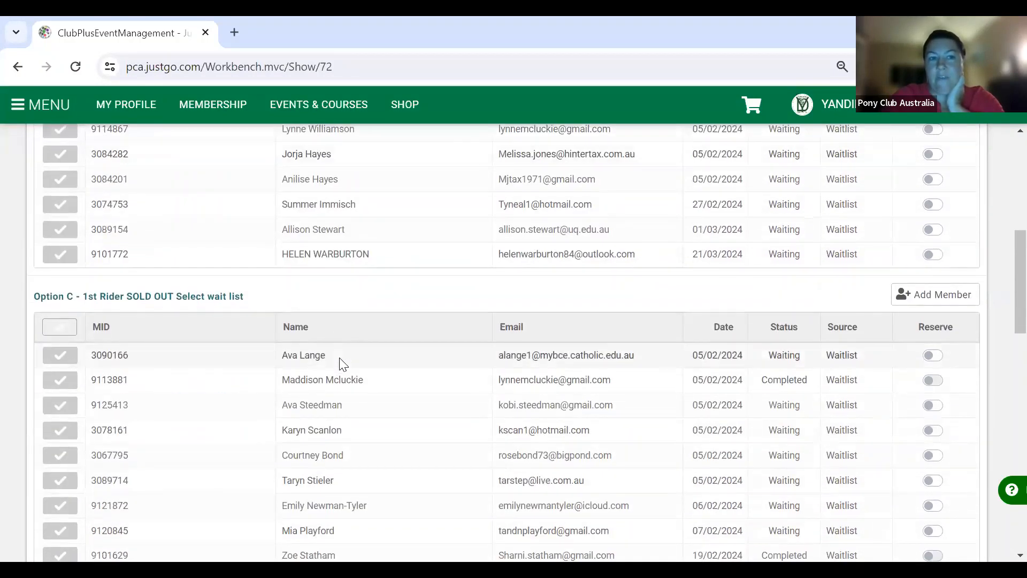
scroll(342, 363, down, 11)
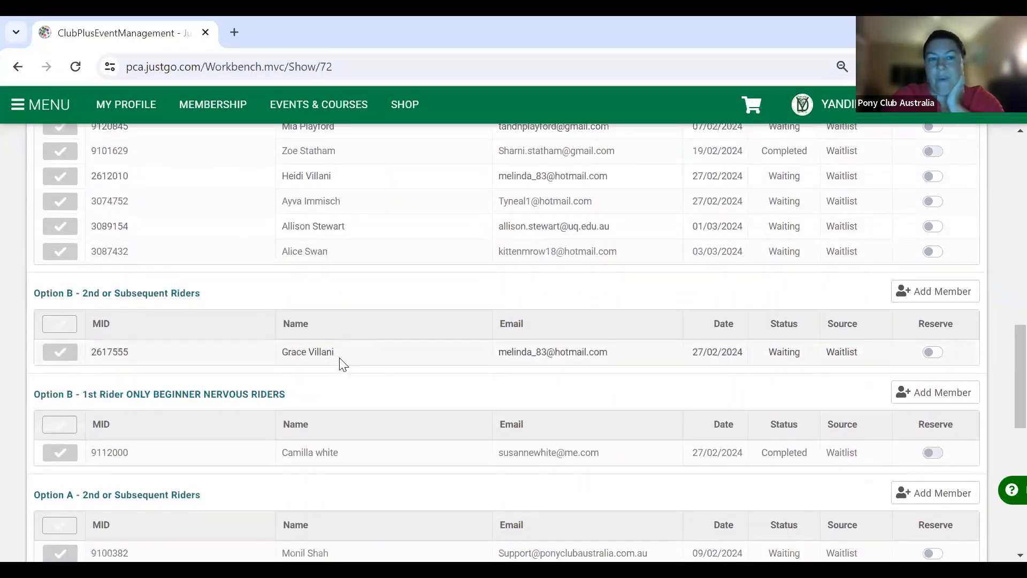
scroll(342, 363, down, 1)
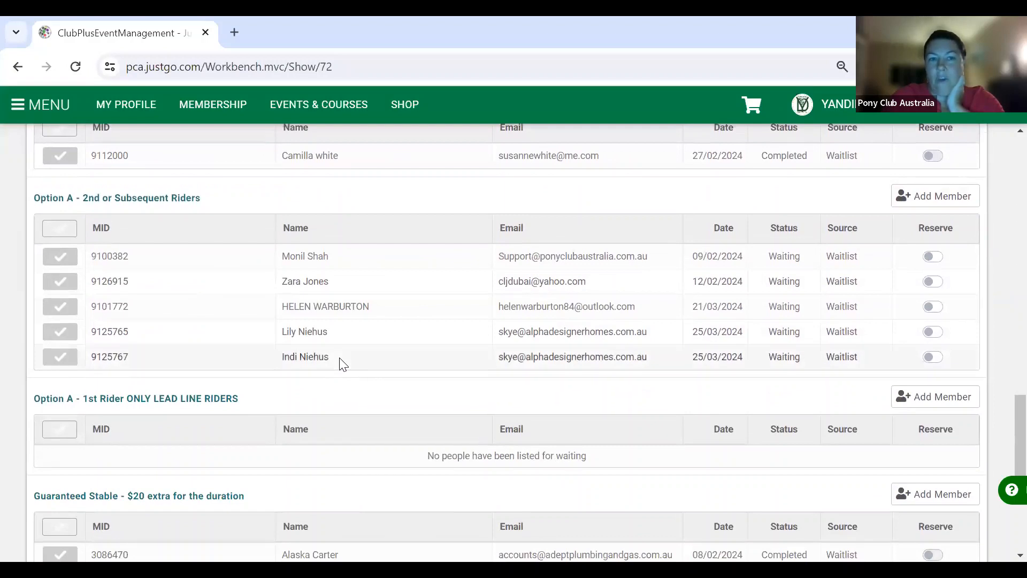
scroll(342, 364, down, 4)
scroll(343, 364, down, 1)
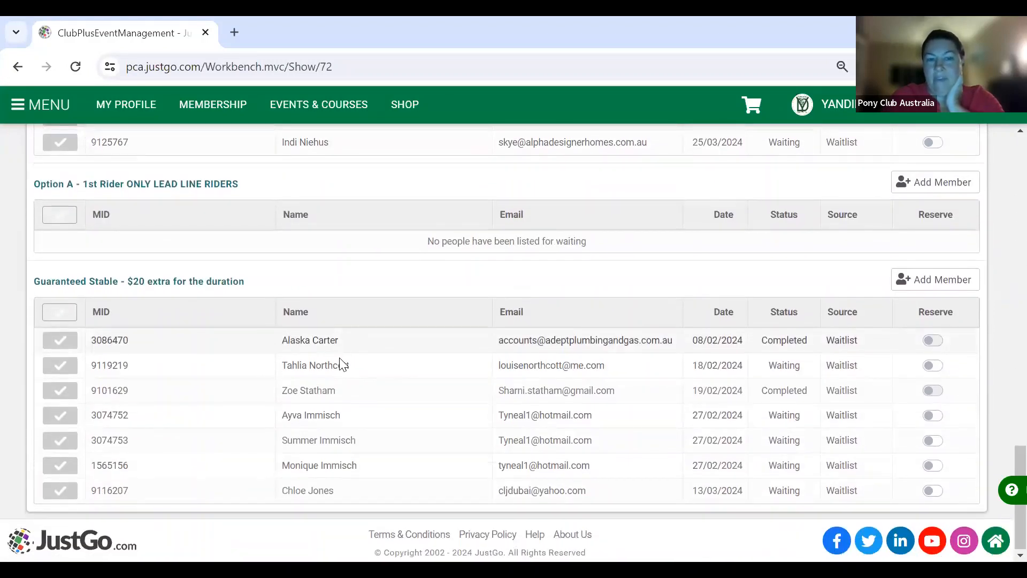
scroll(343, 364, up, 6)
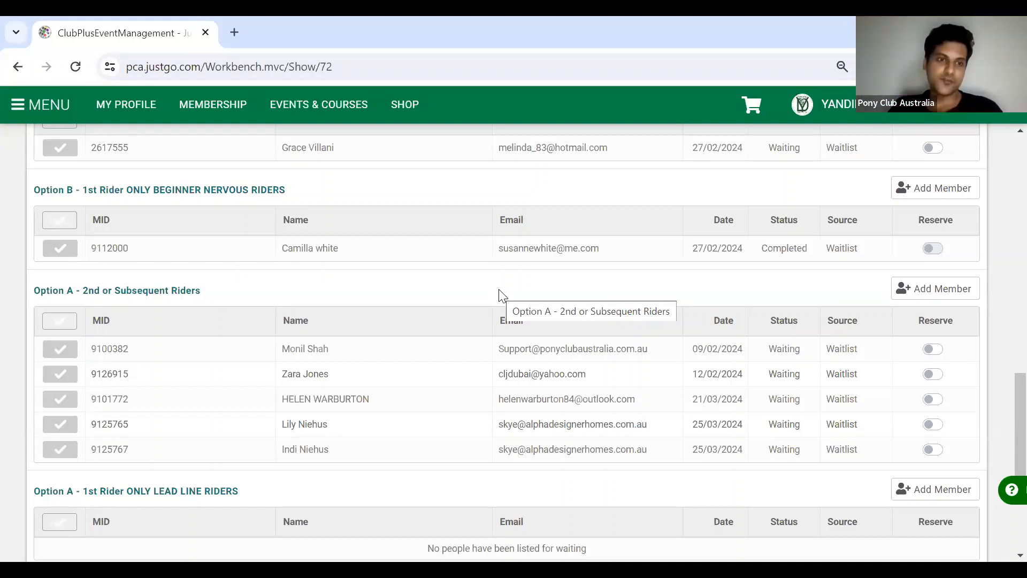
scroll(498, 294, up, 15)
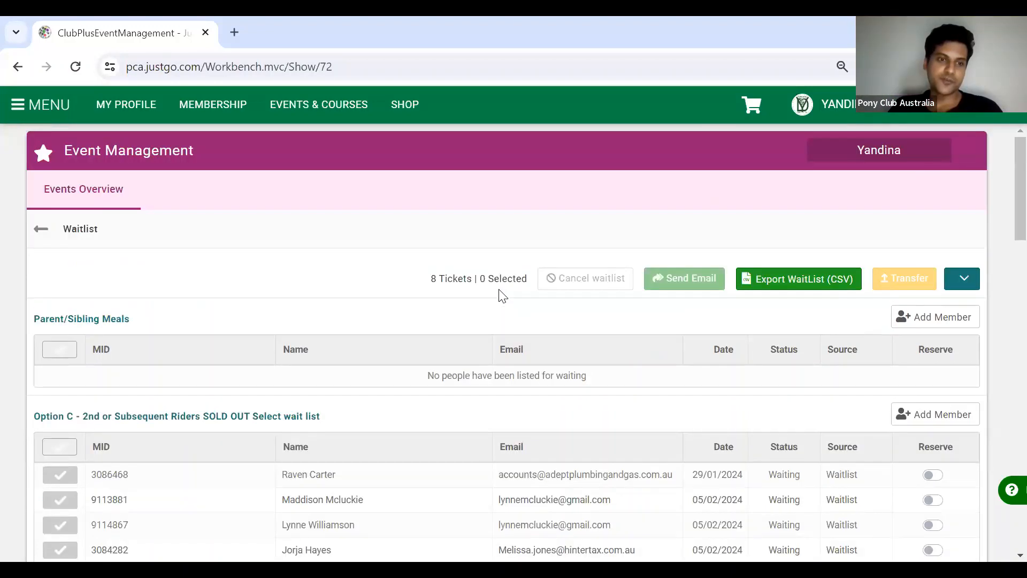
- Go back from the waitlist to the Events Overview list of 55 events
click(39, 229)
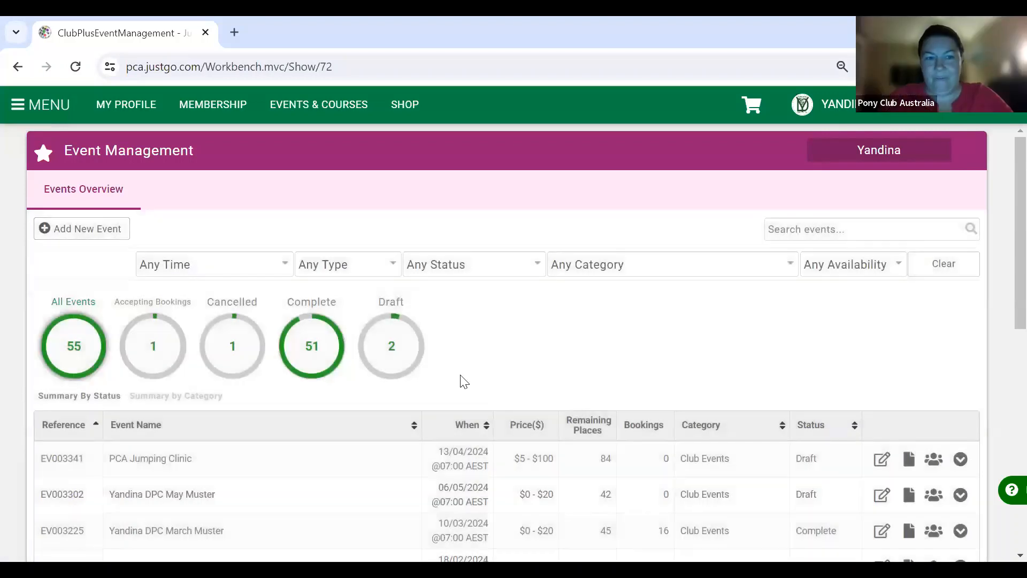
scroll(462, 379, down, 1)
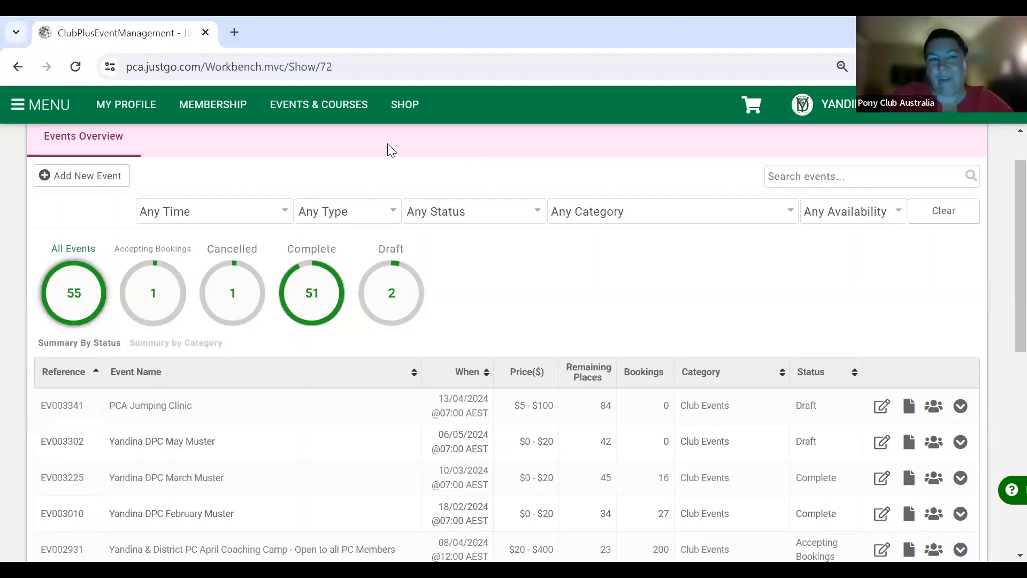
click(18, 111)
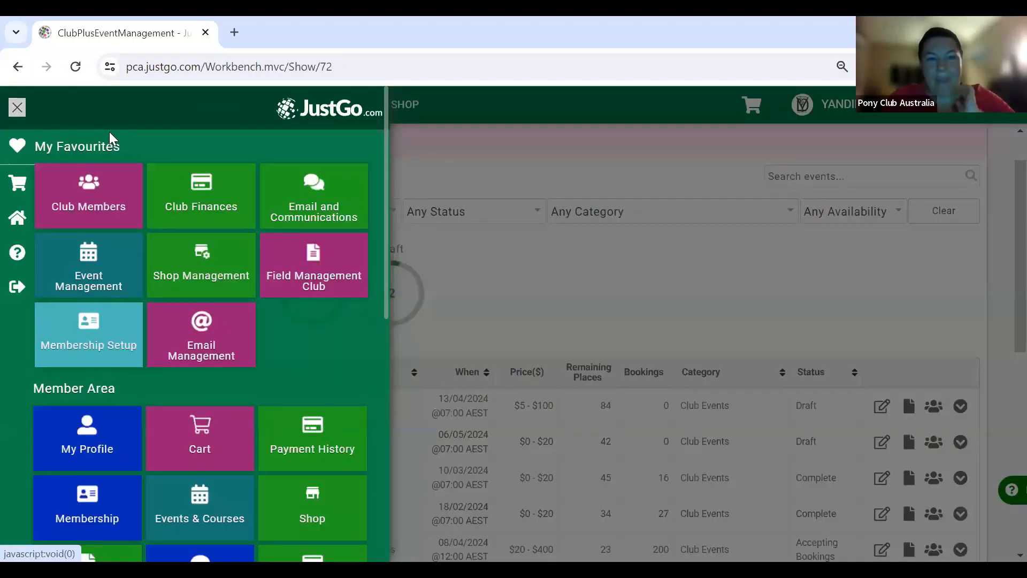
scroll(188, 343, down, 10)
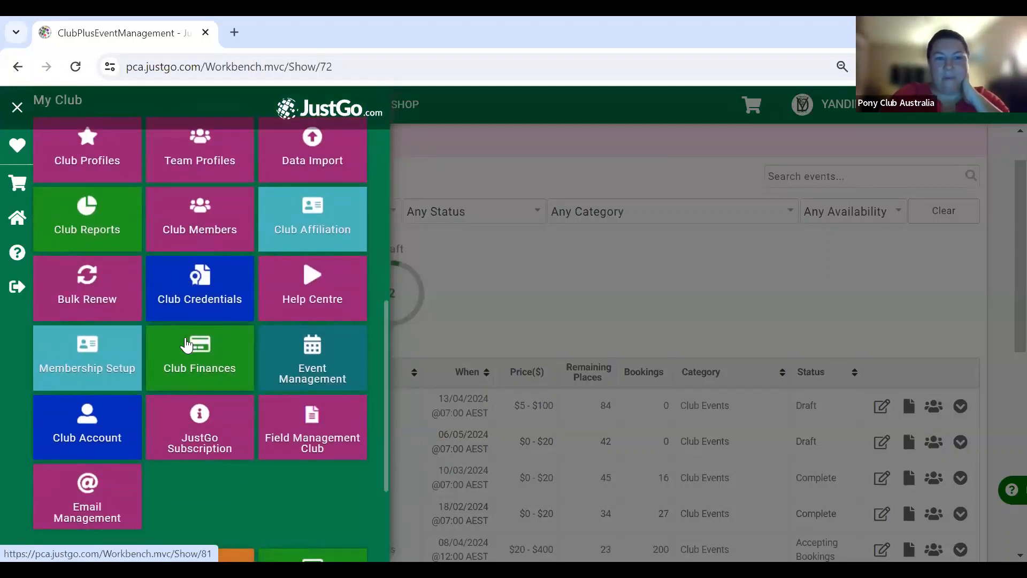
scroll(187, 344, up, 1)
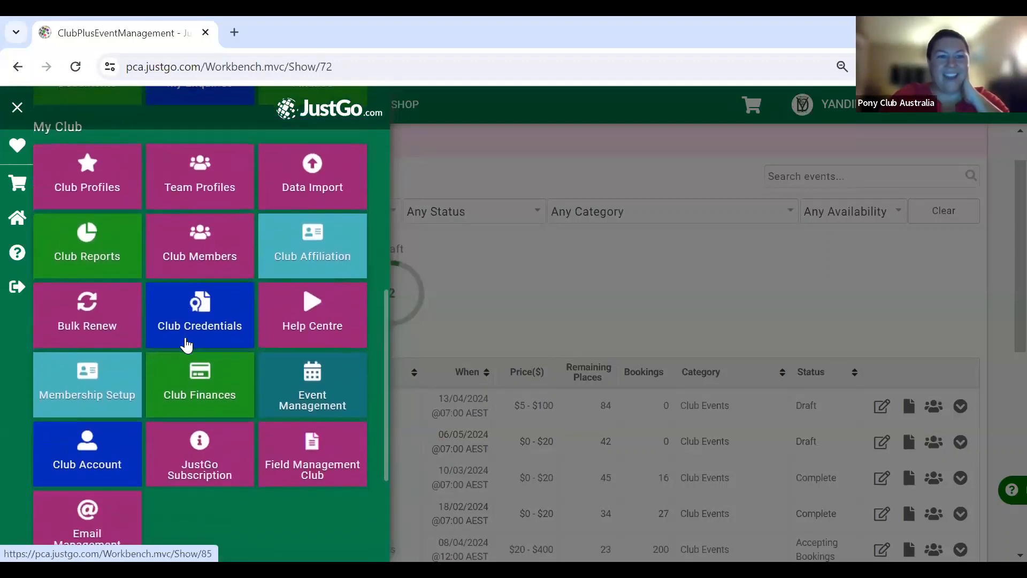
scroll(187, 345, down, 1)
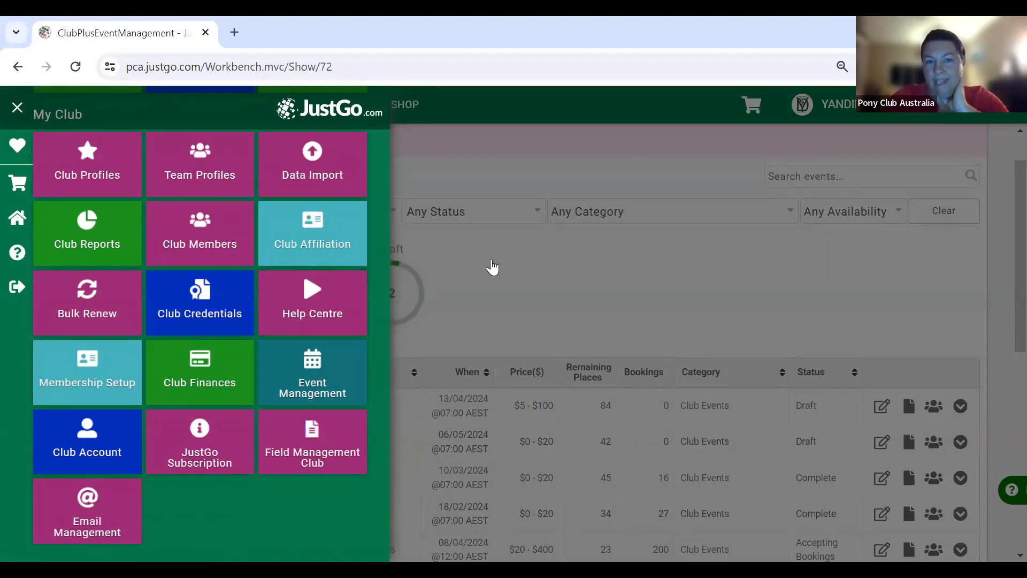
click(489, 267)
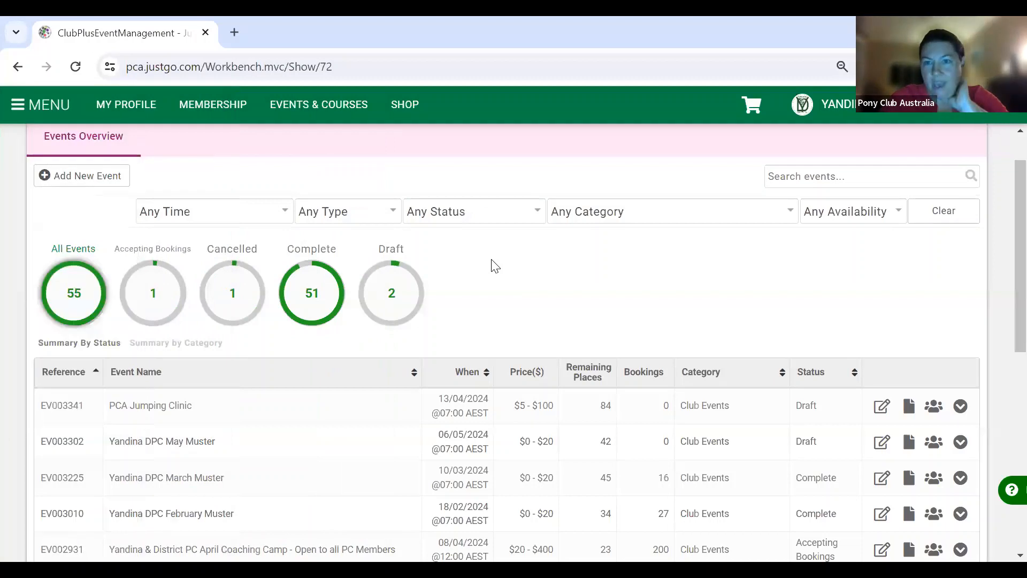